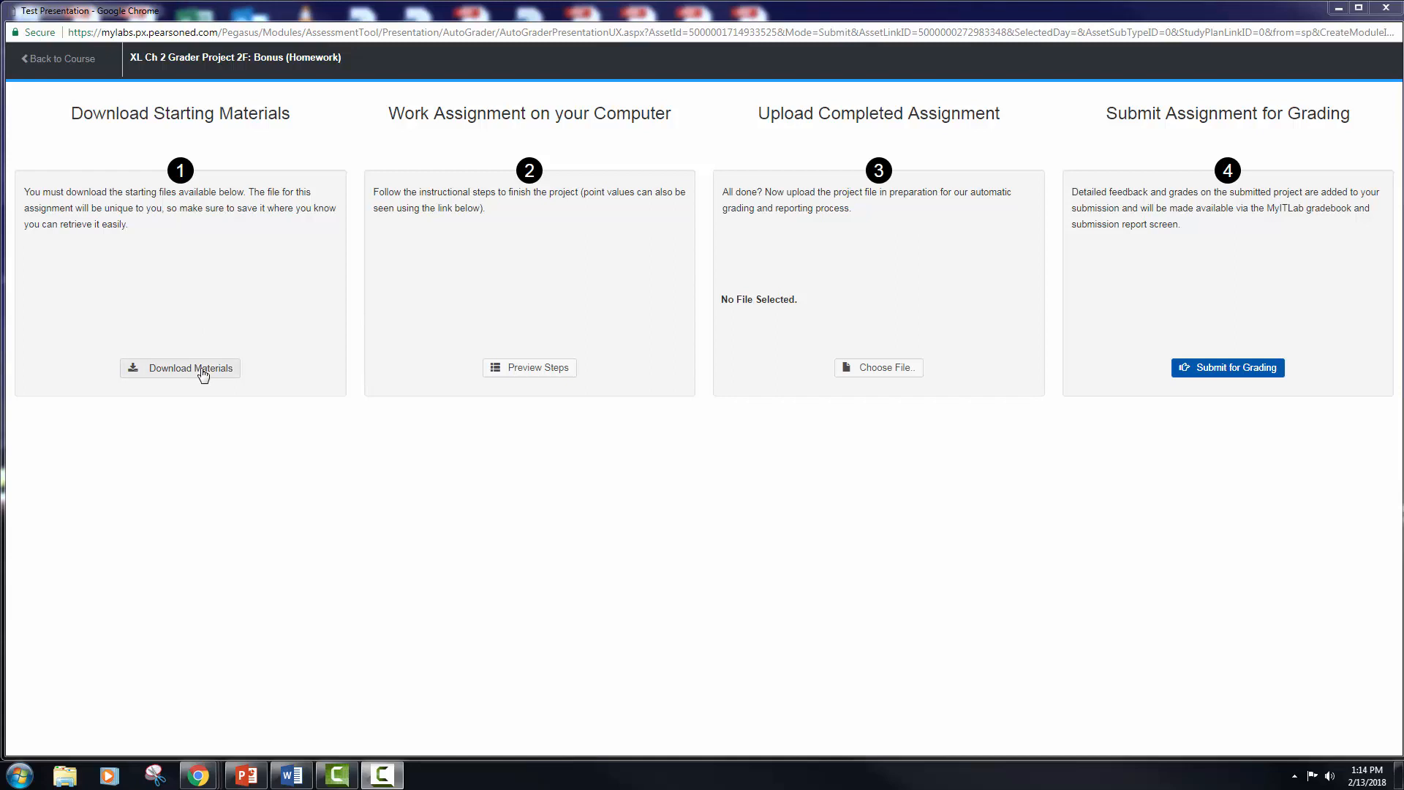
Step: Download the instructions file GO16XLCH02GRADER2FHW_-_Bonus_14_Instructions.docx from the starting materials and open it
click(194, 374)
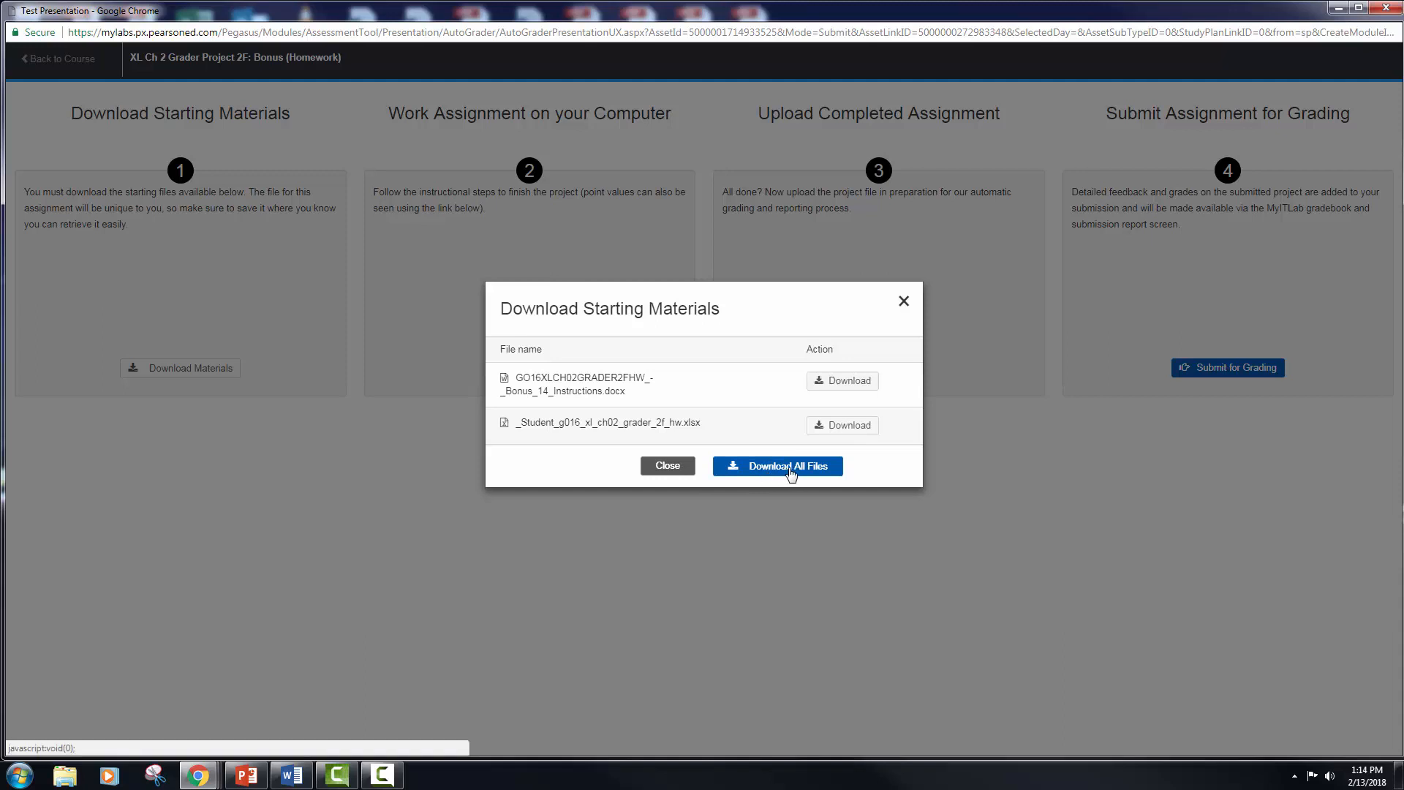
click(854, 386)
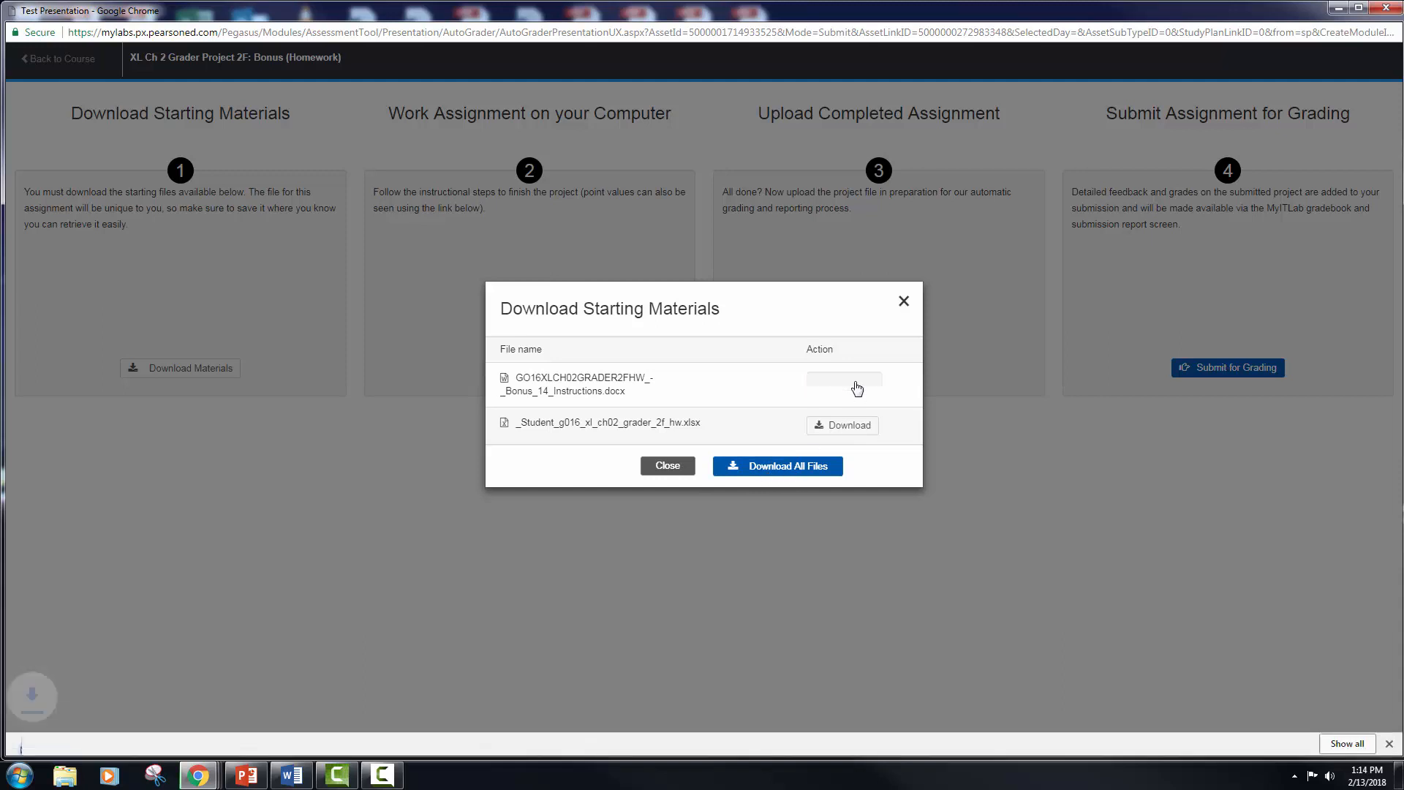
click(95, 740)
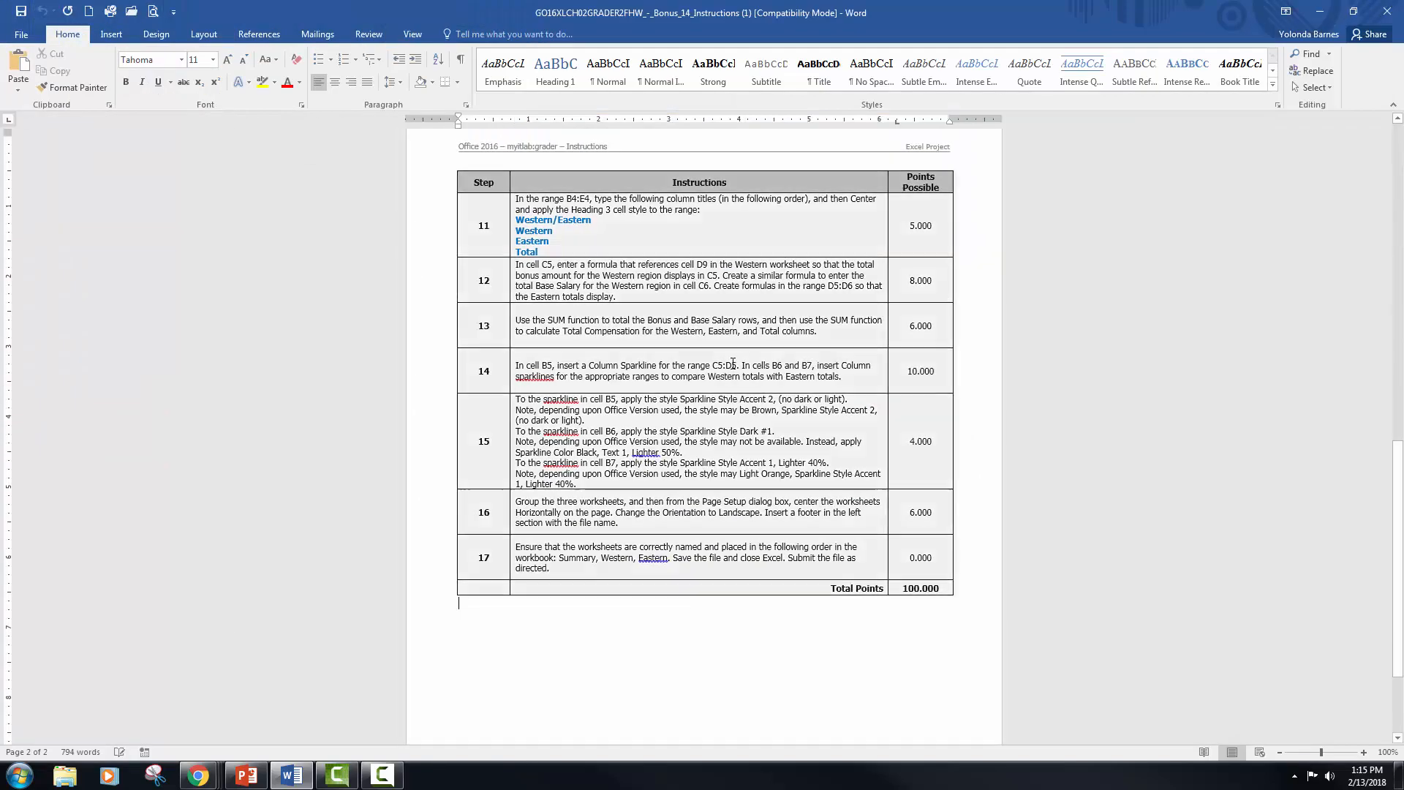
Step: Read through the project steps in the instructions document and move its window out of the way
scroll(733, 364, down, 1)
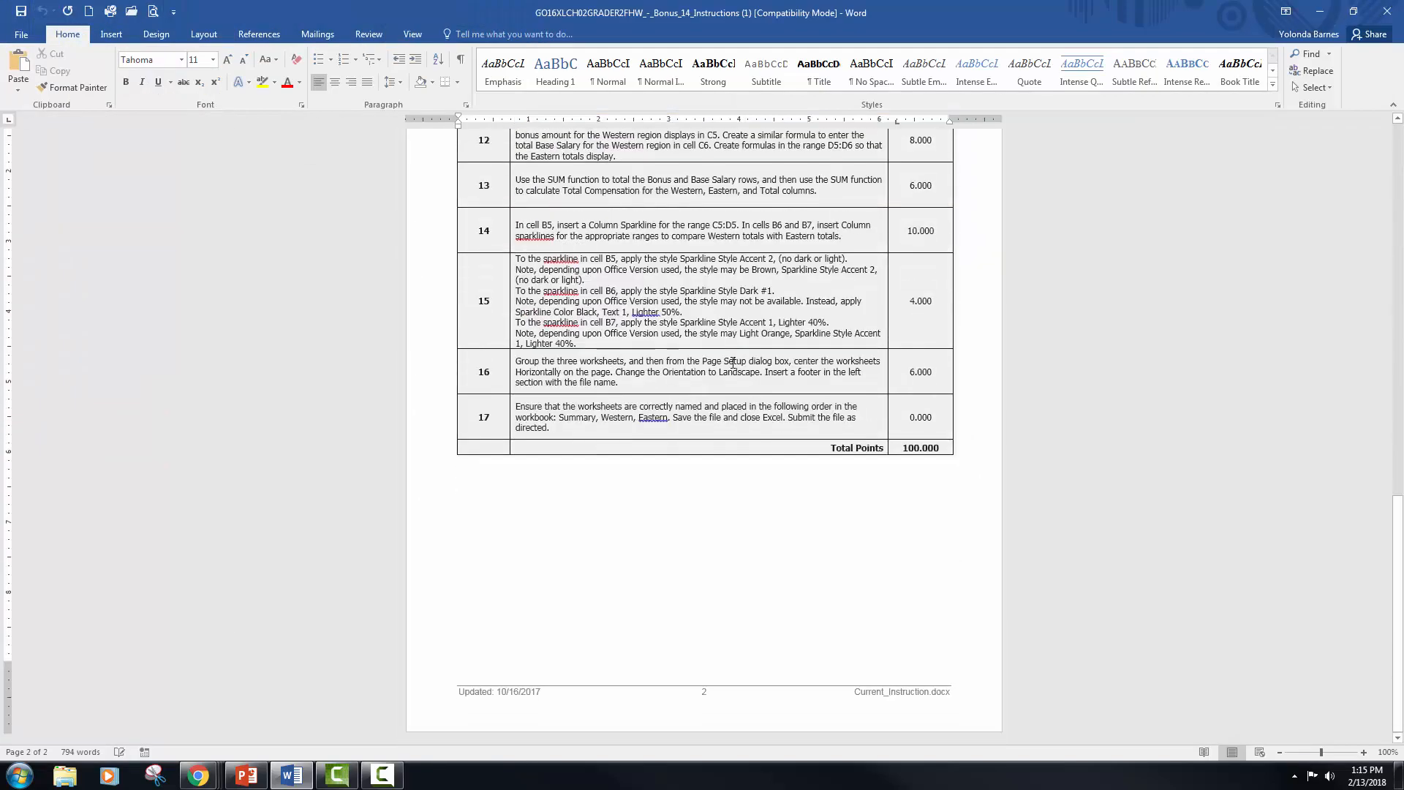
scroll(860, 162, up, 4)
scroll(860, 161, up, 10)
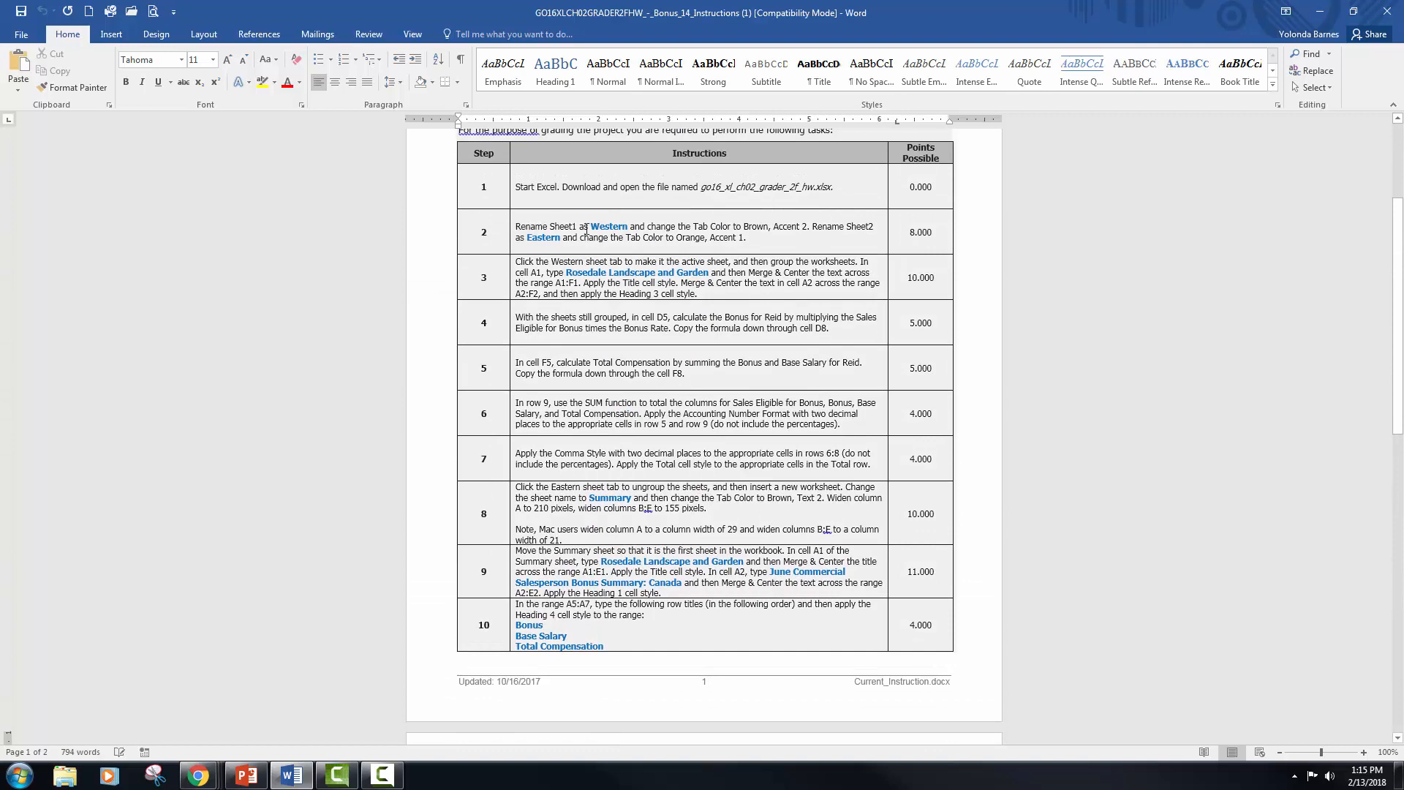
click(639, 272)
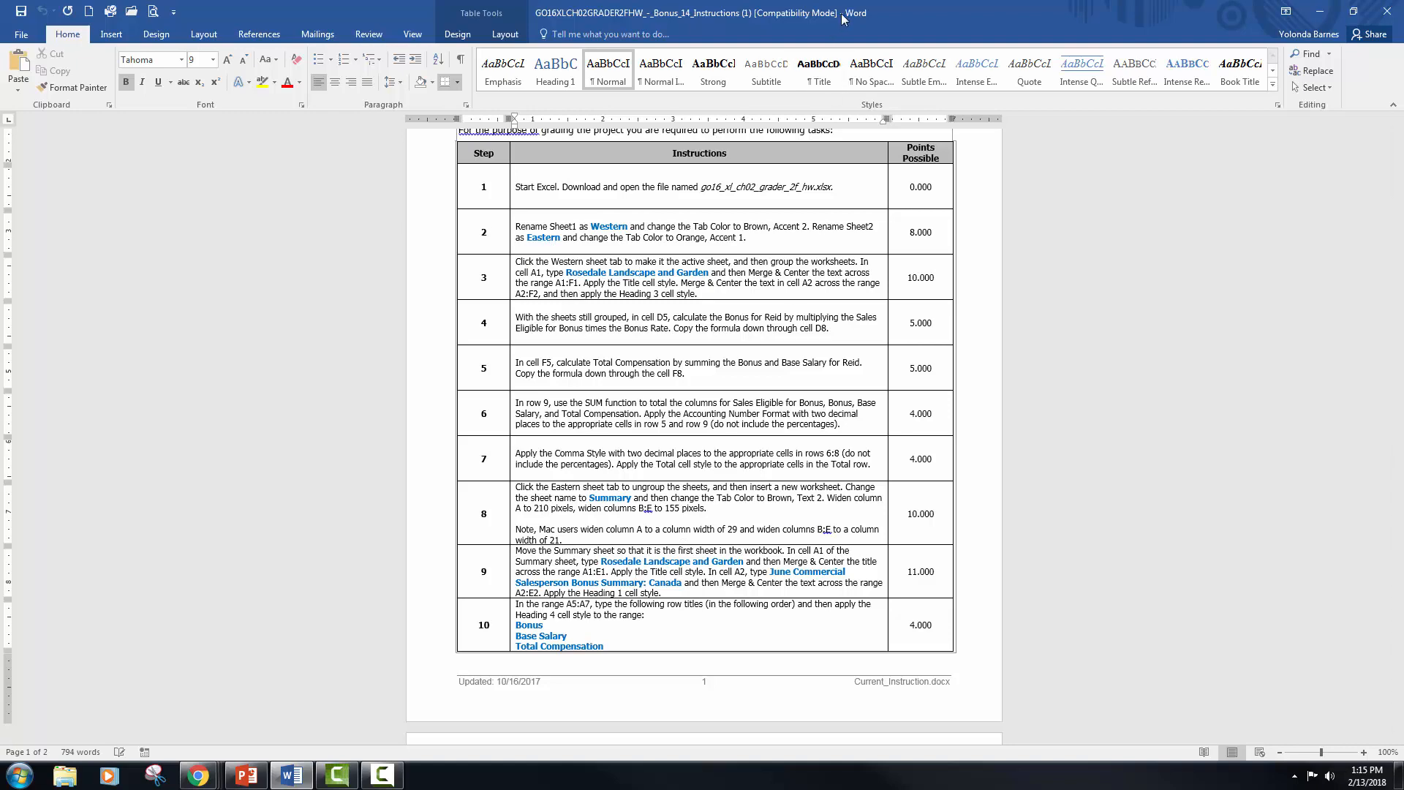
drag(916, 11, 1403, 13)
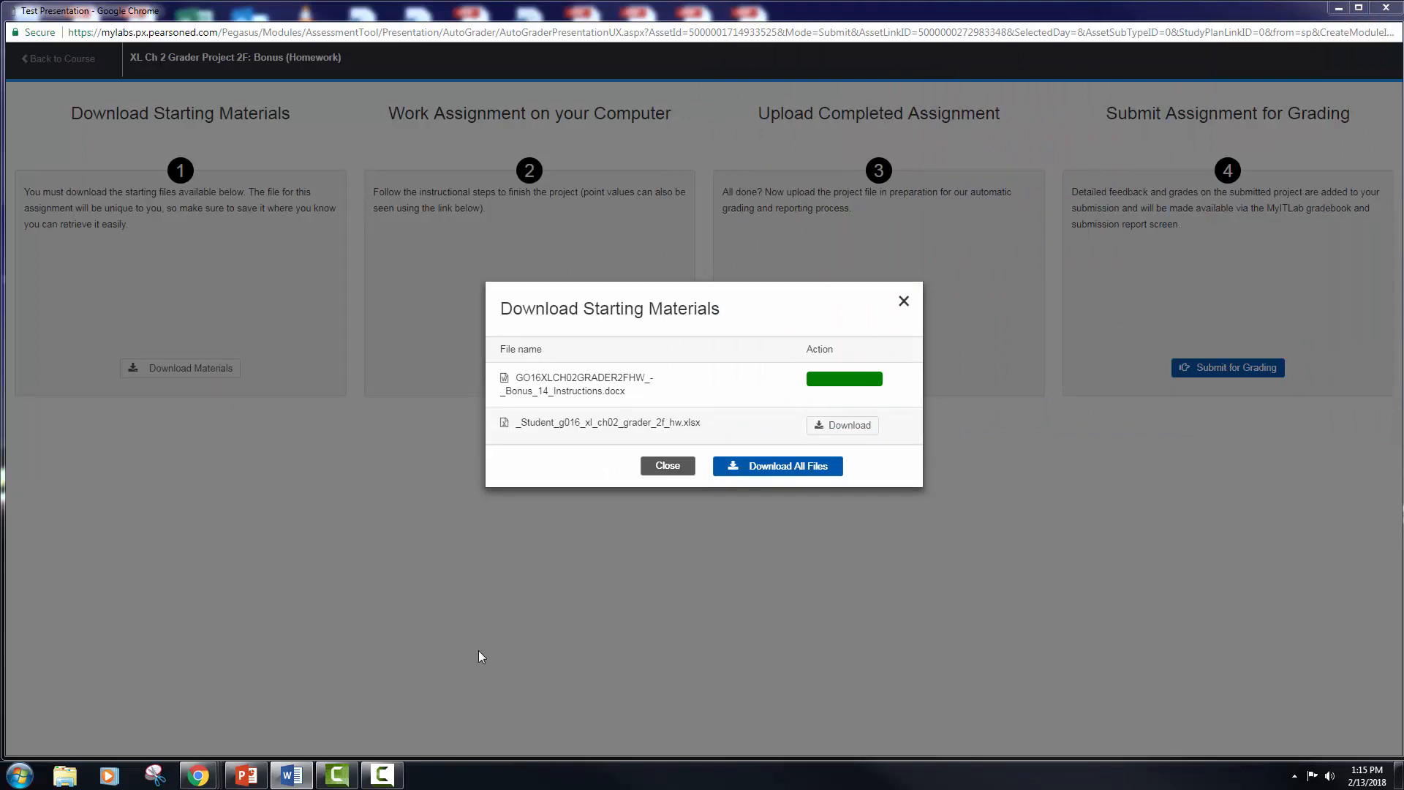
Step: Download the starting workbook _Student_g016_xl_ch02_grader_2f_hw.xlsx and open it
click(858, 430)
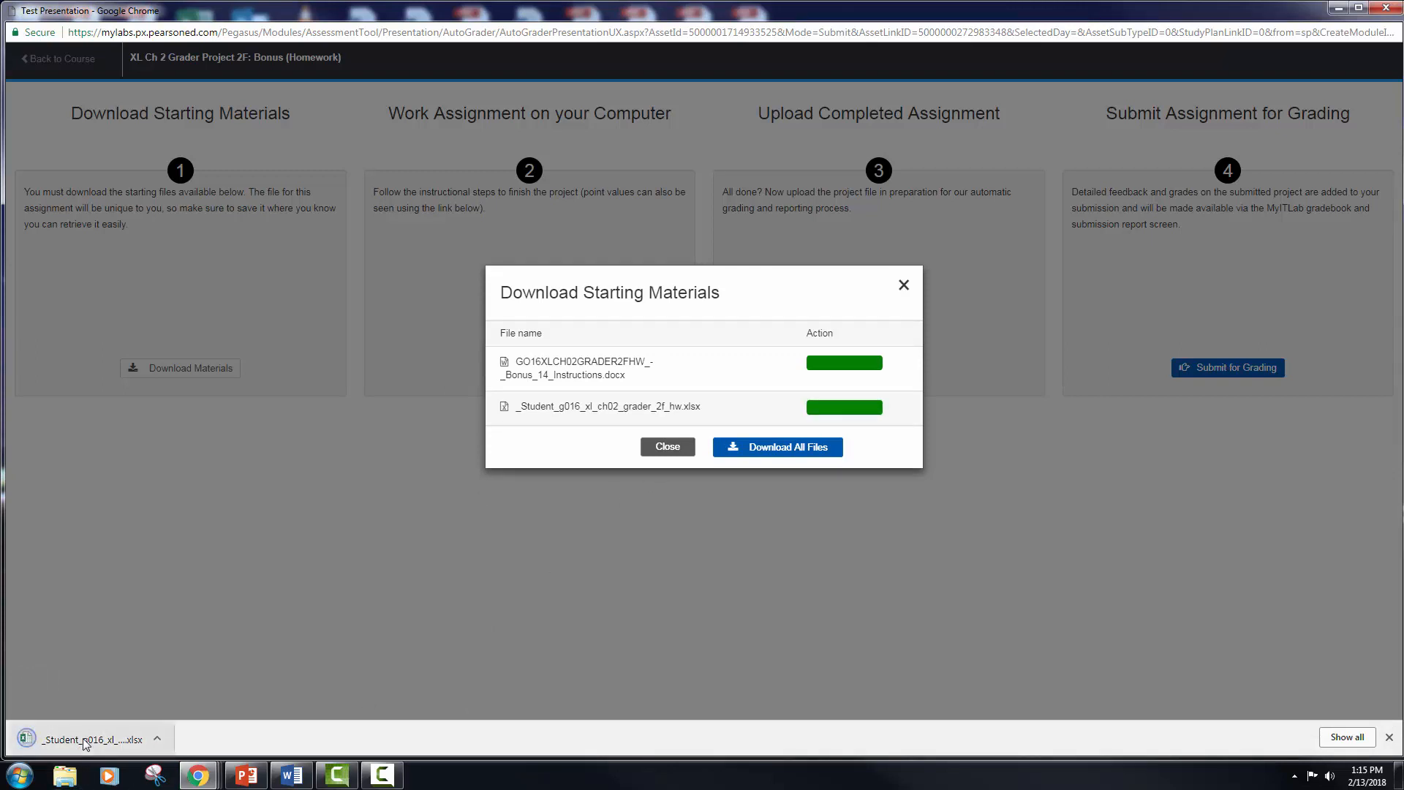
click(91, 738)
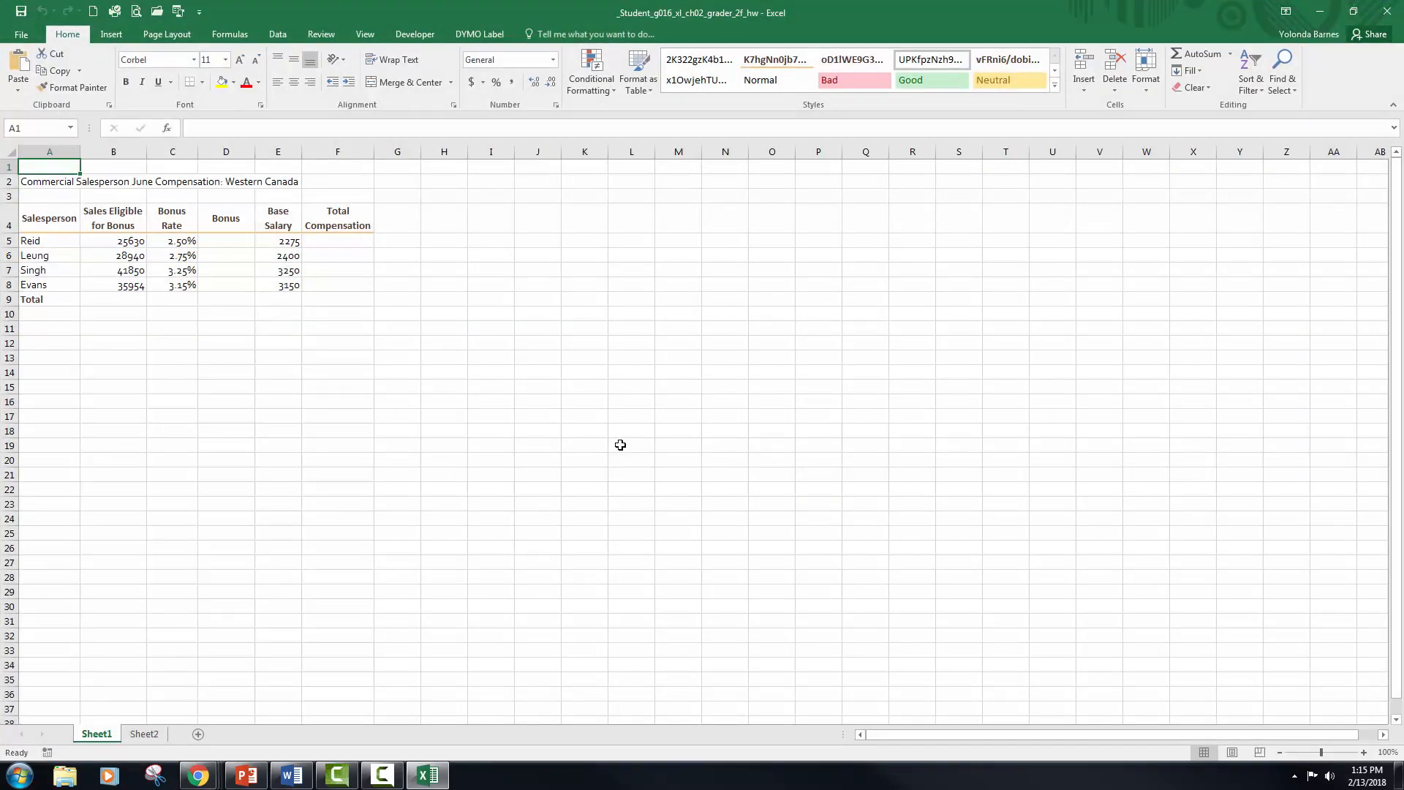
Step: Save the workbook under its existing file name in the BUSA 120 > Excel > Chapter 2 folder of the documents library
key(F12)
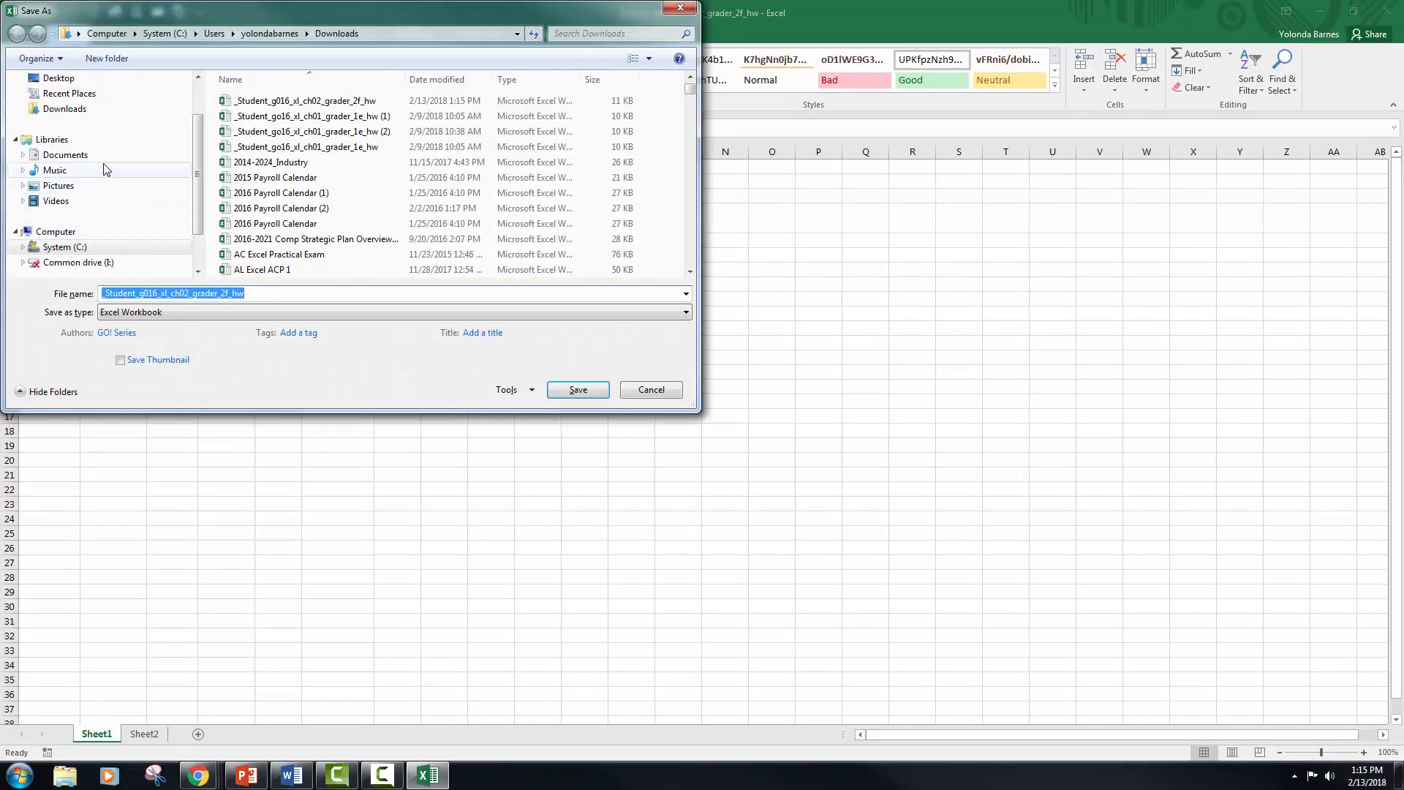
click(105, 158)
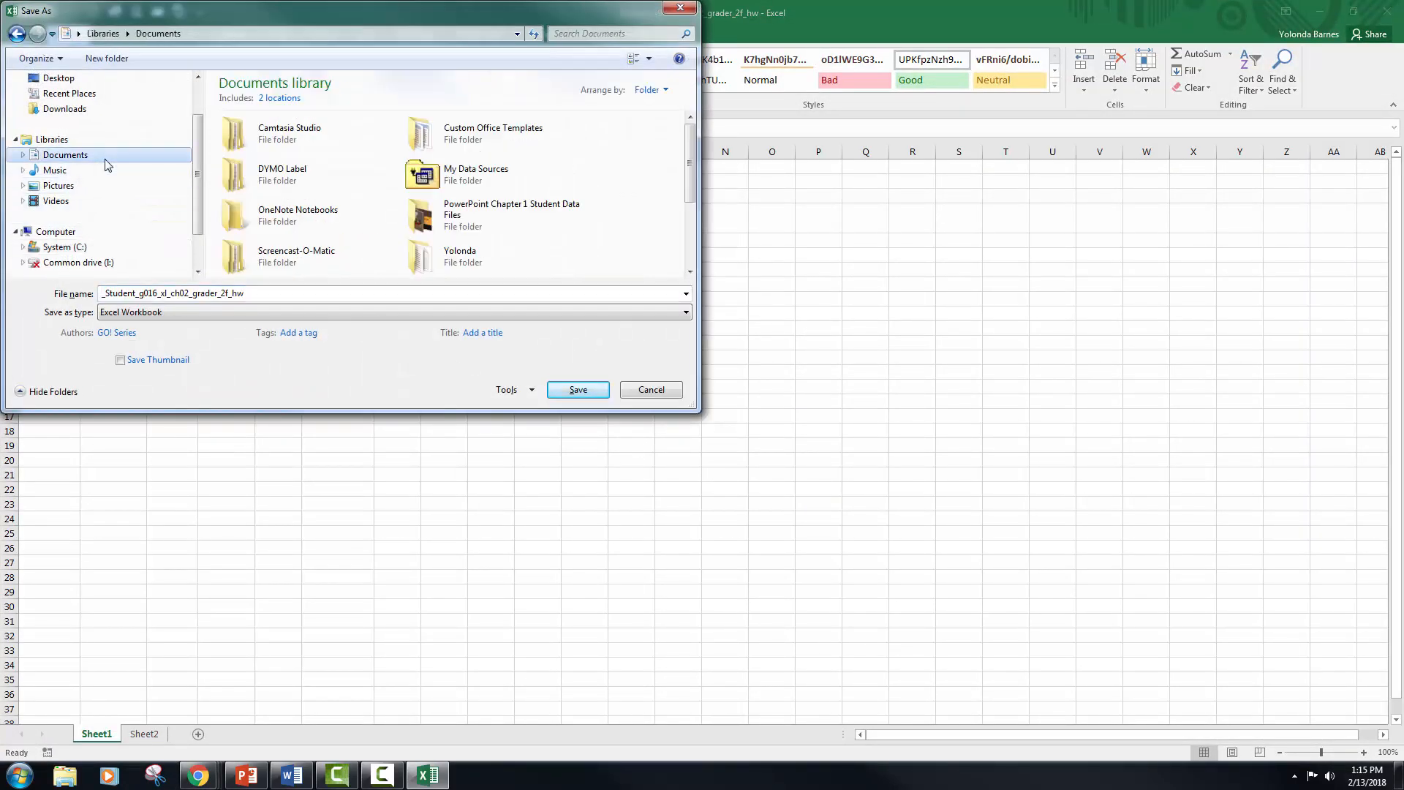
double_click(455, 265)
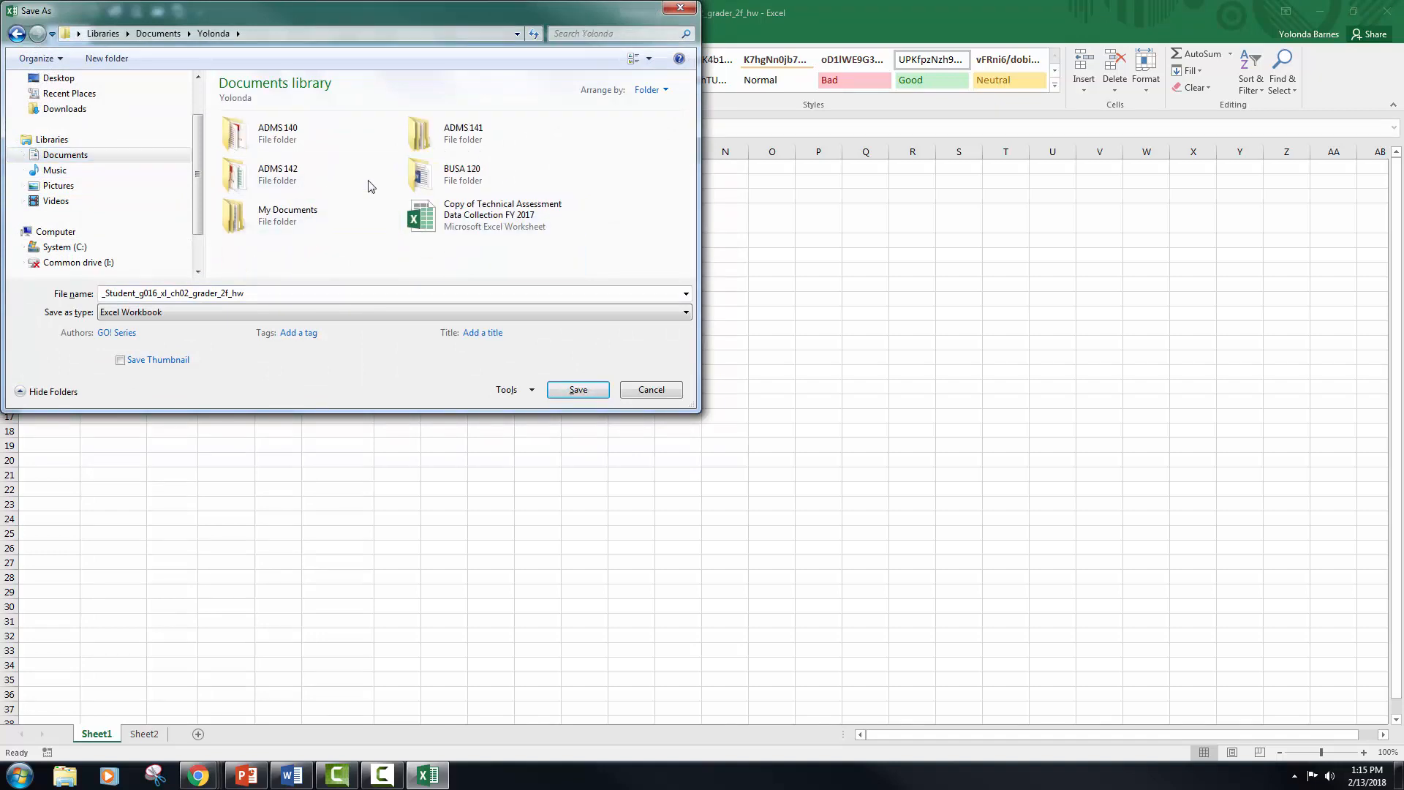
click(454, 178)
double_click(455, 178)
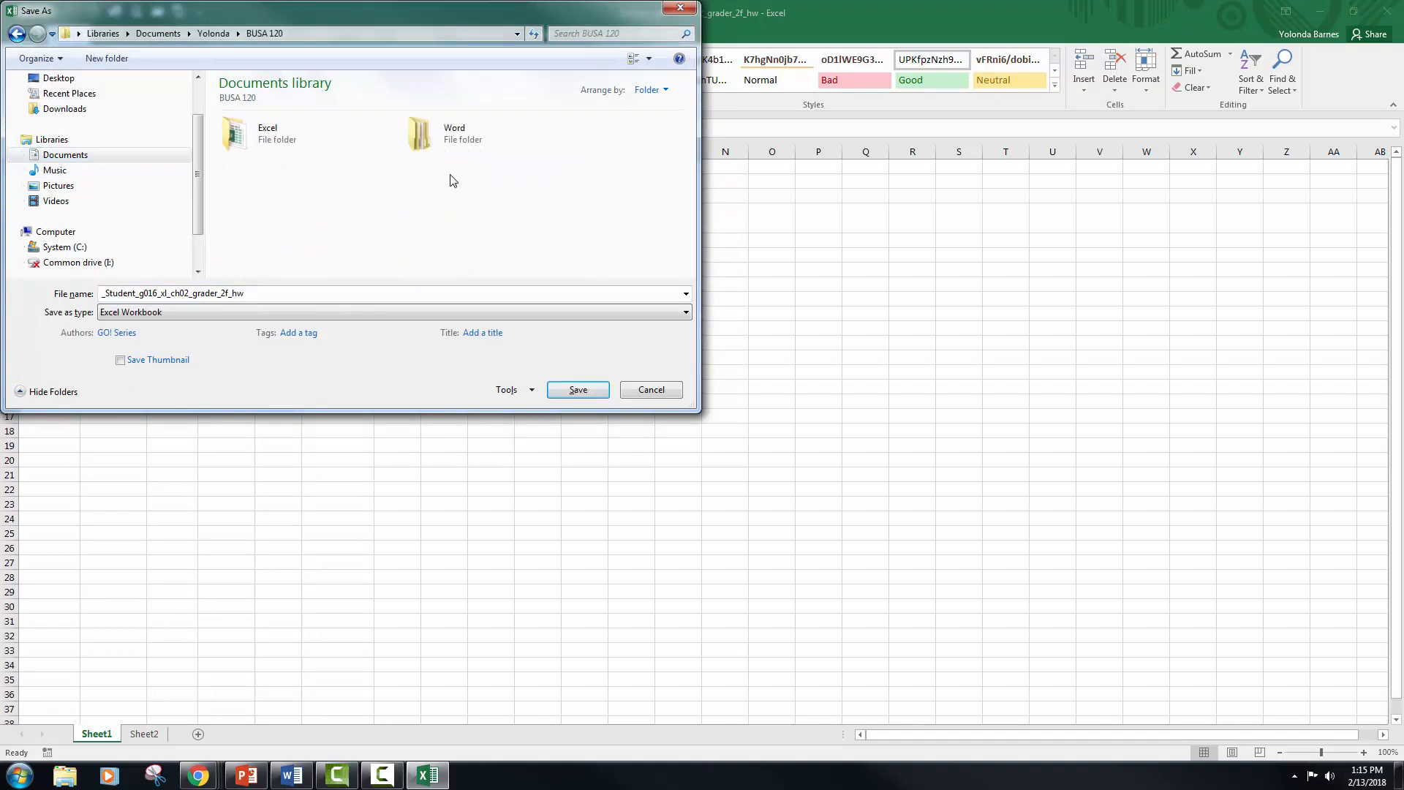
double_click(267, 150)
double_click(267, 152)
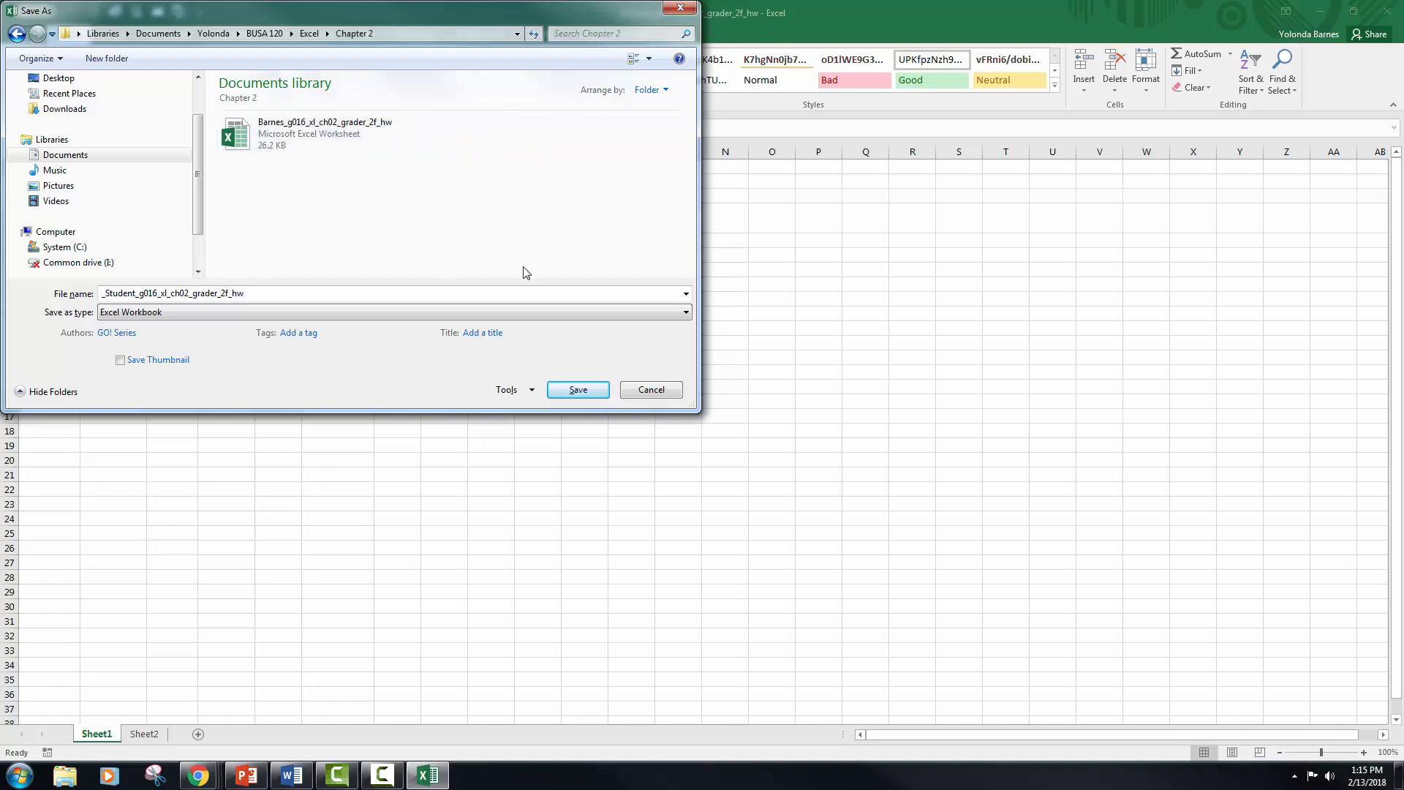
key(Return)
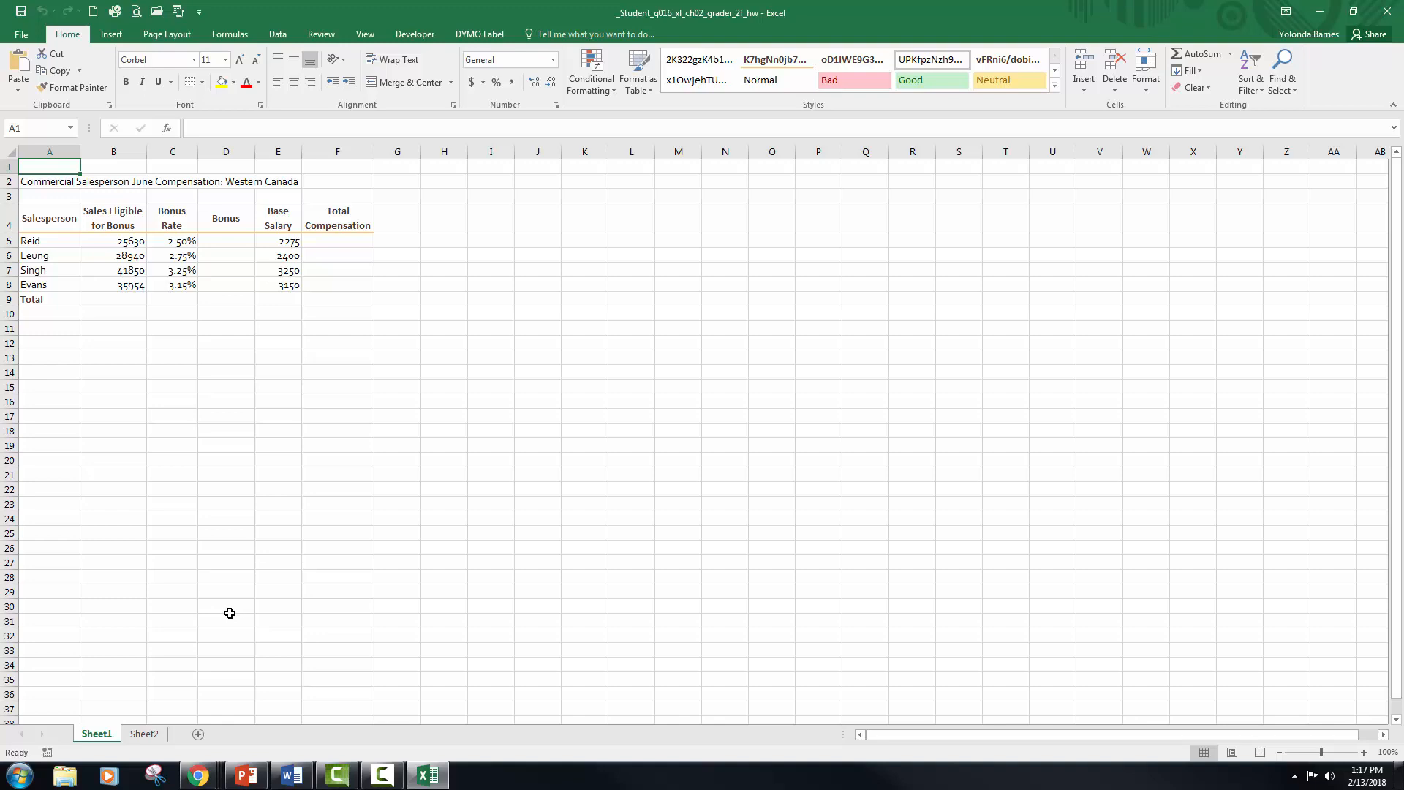
Step: Rename the Sheet1 worksheet as Western
right_click(103, 739)
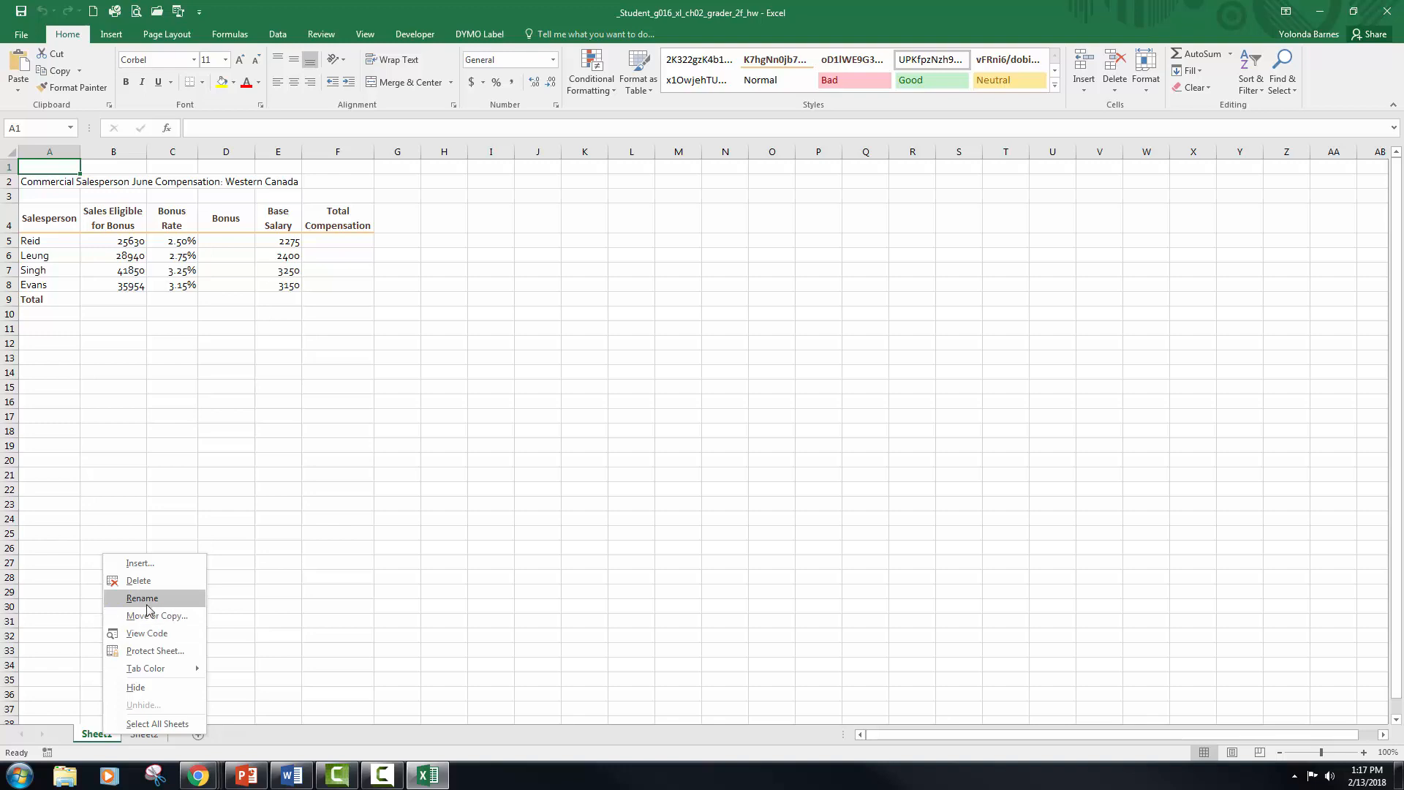
click(94, 740)
double_click(97, 735)
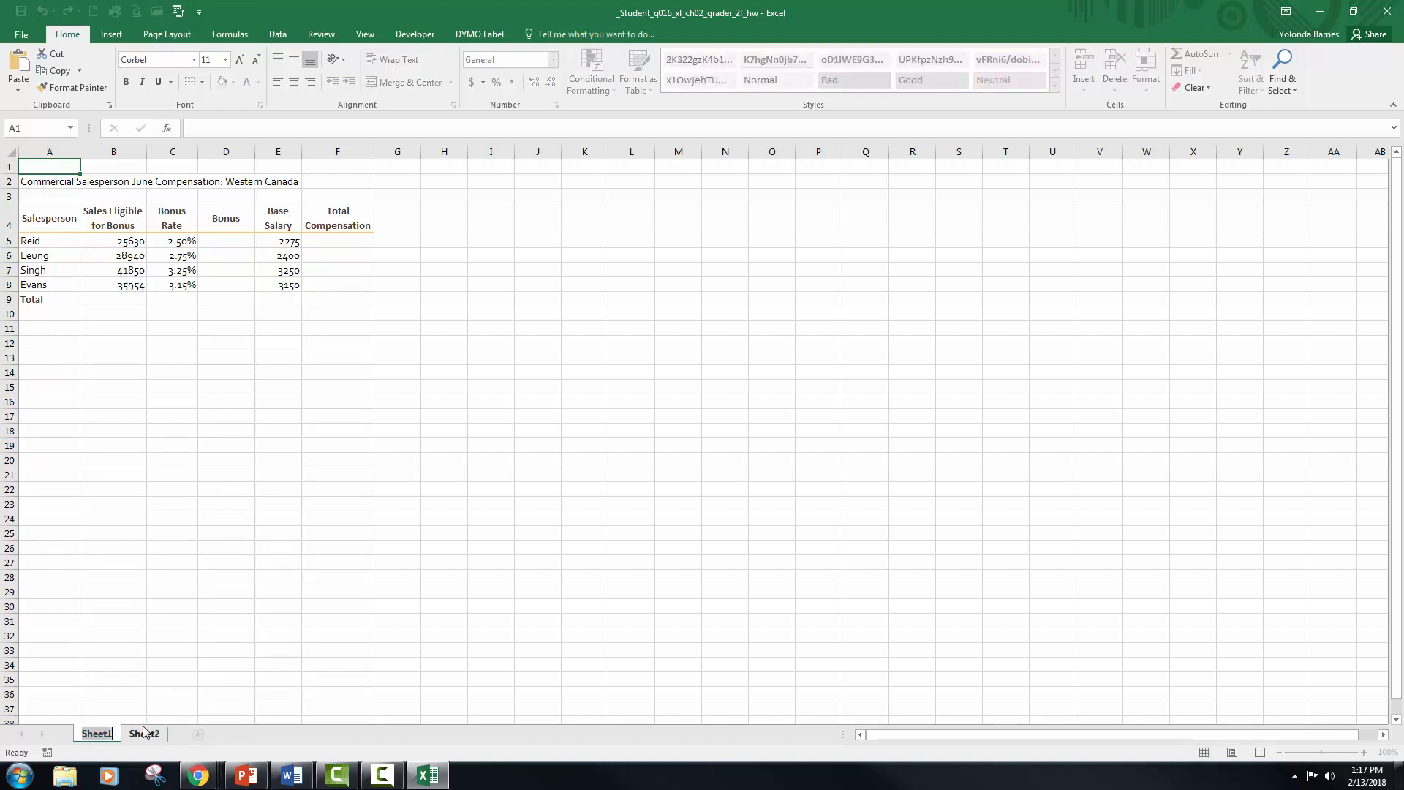
click(143, 733)
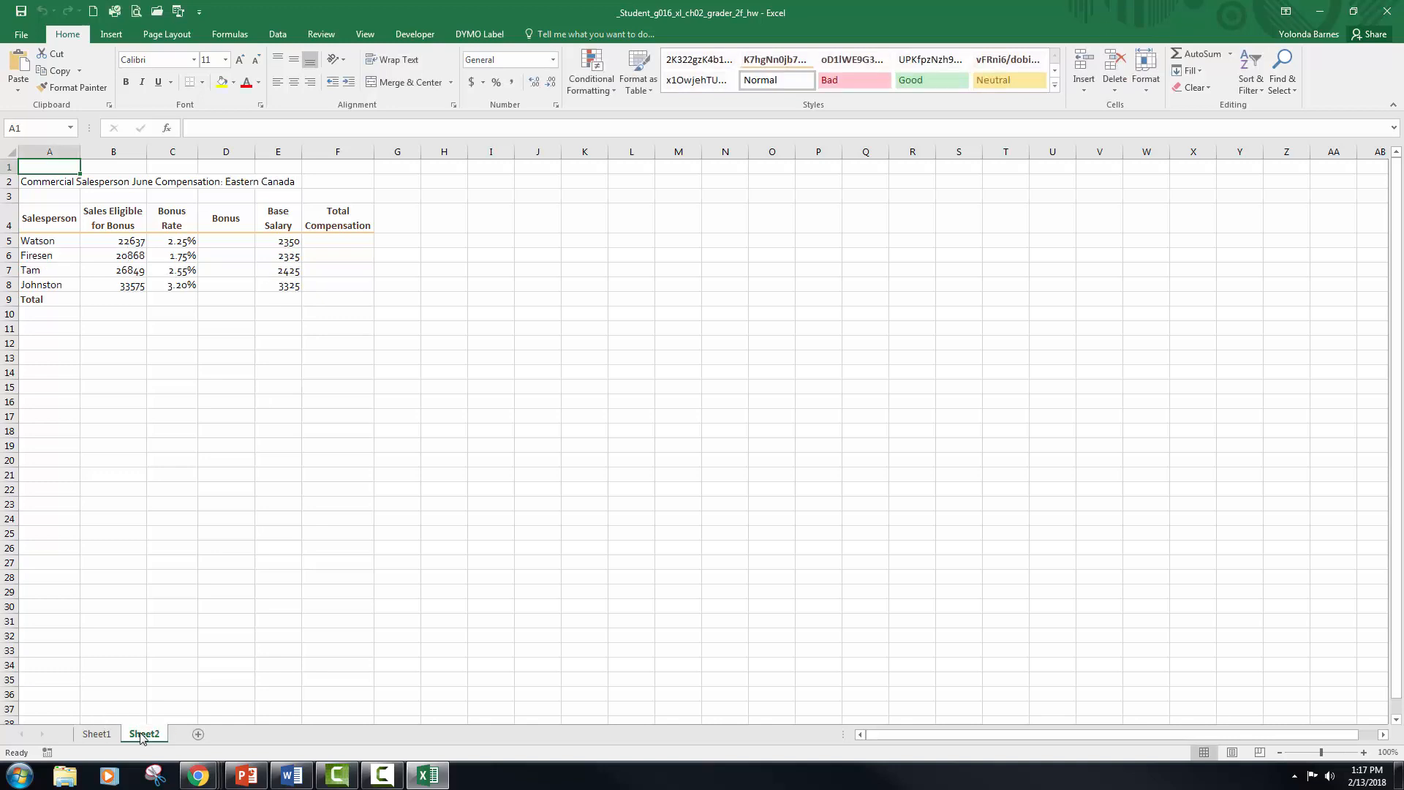
click(103, 734)
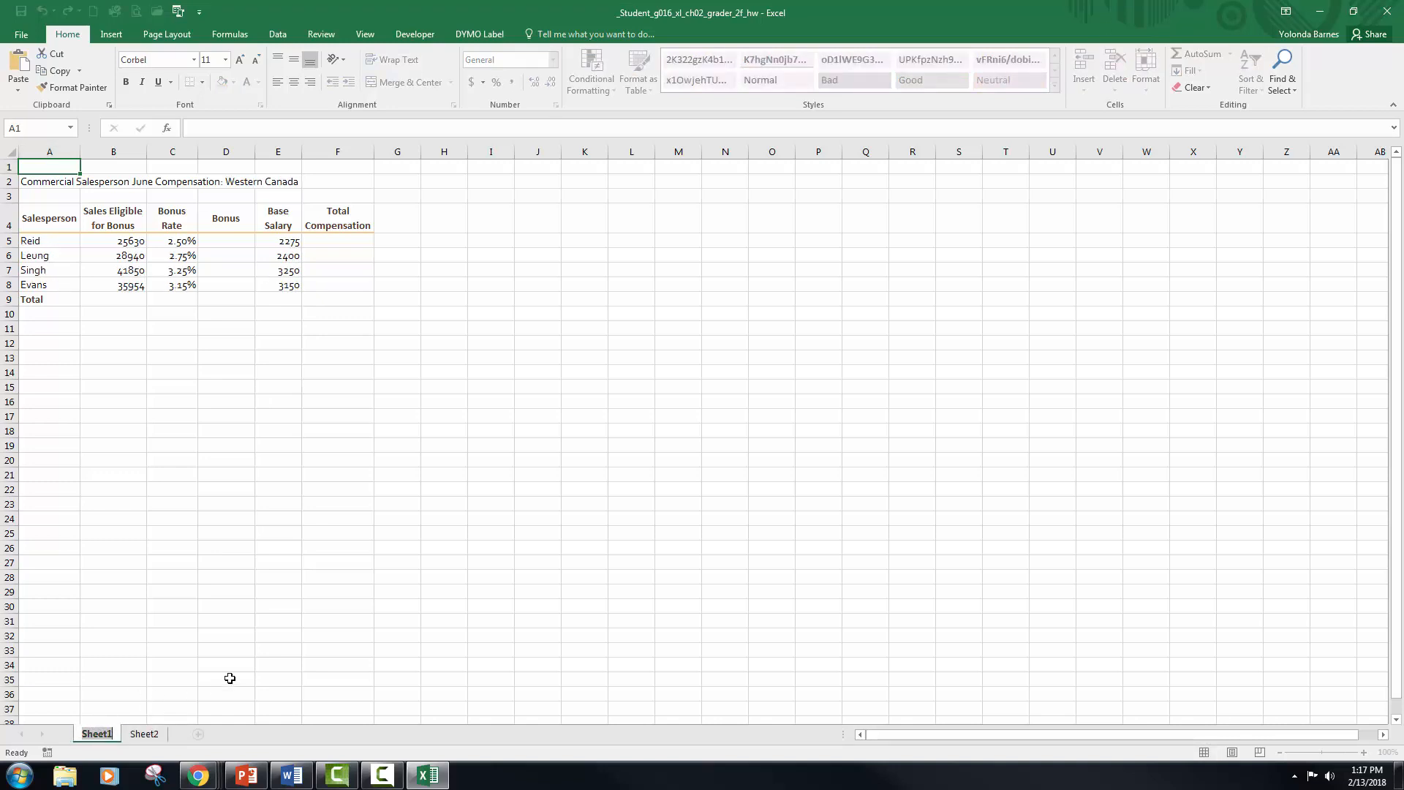
text(Western)
click(145, 736)
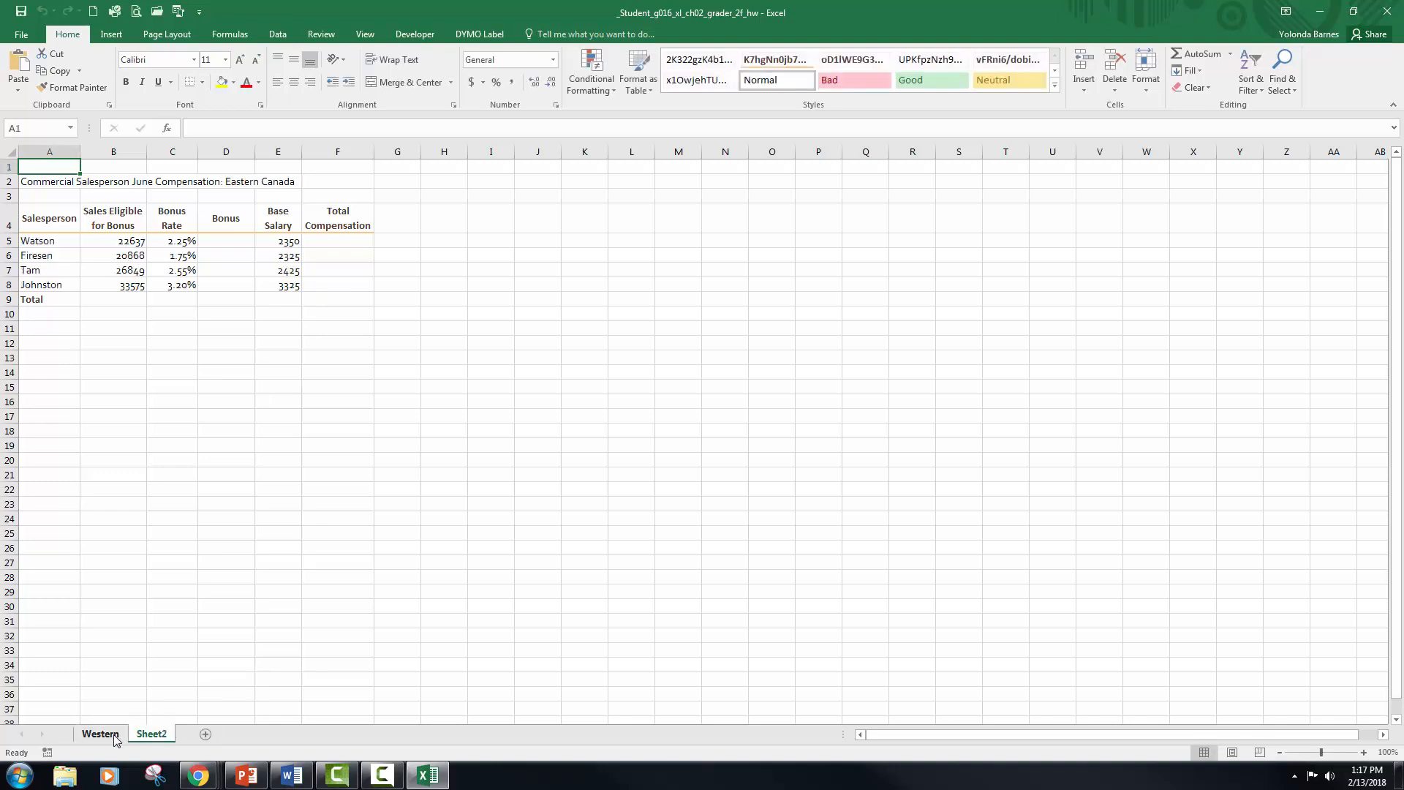
Step: Change the Western worksheet's tab color to Brown, Accent 2
click(114, 736)
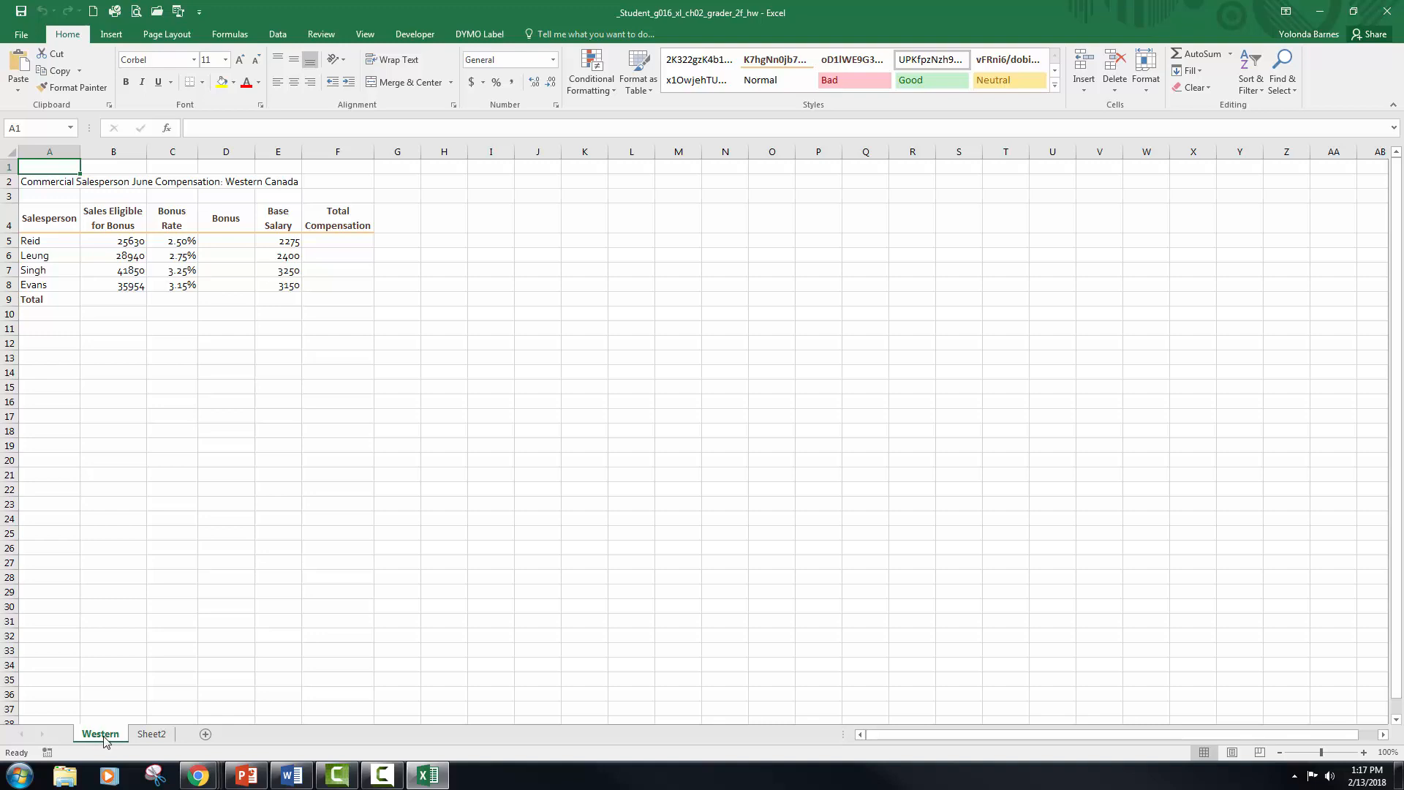
right_click(104, 741)
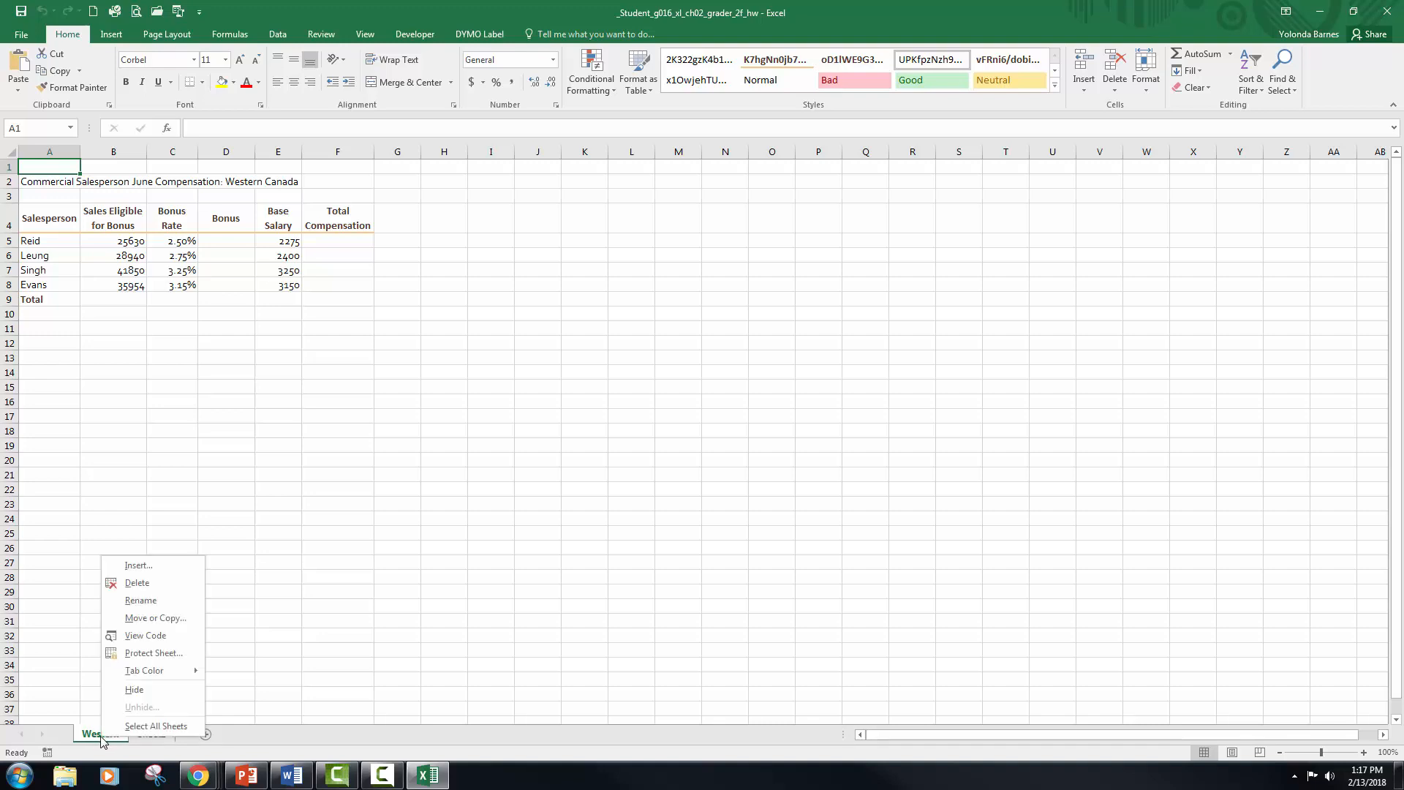
mouse_move(167, 678)
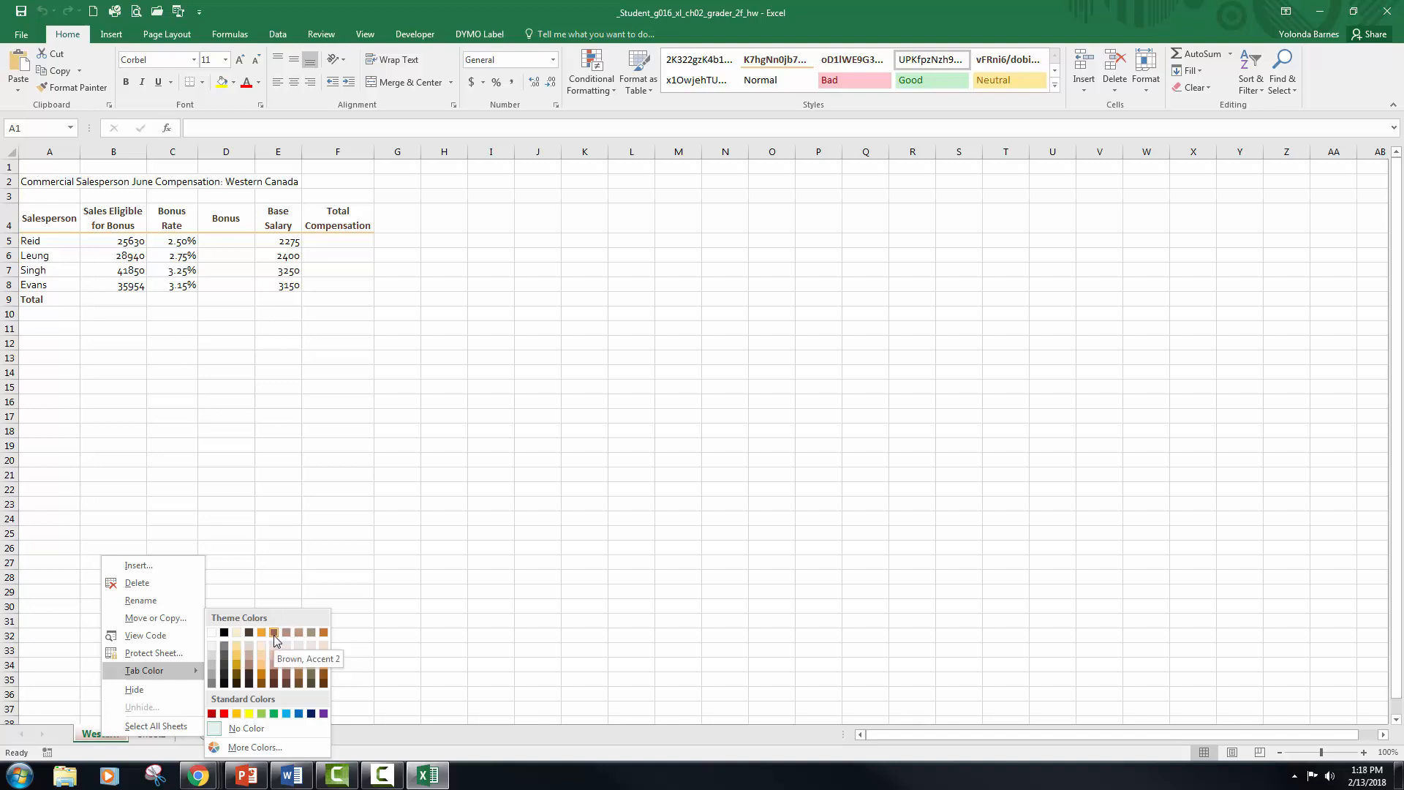
click(274, 634)
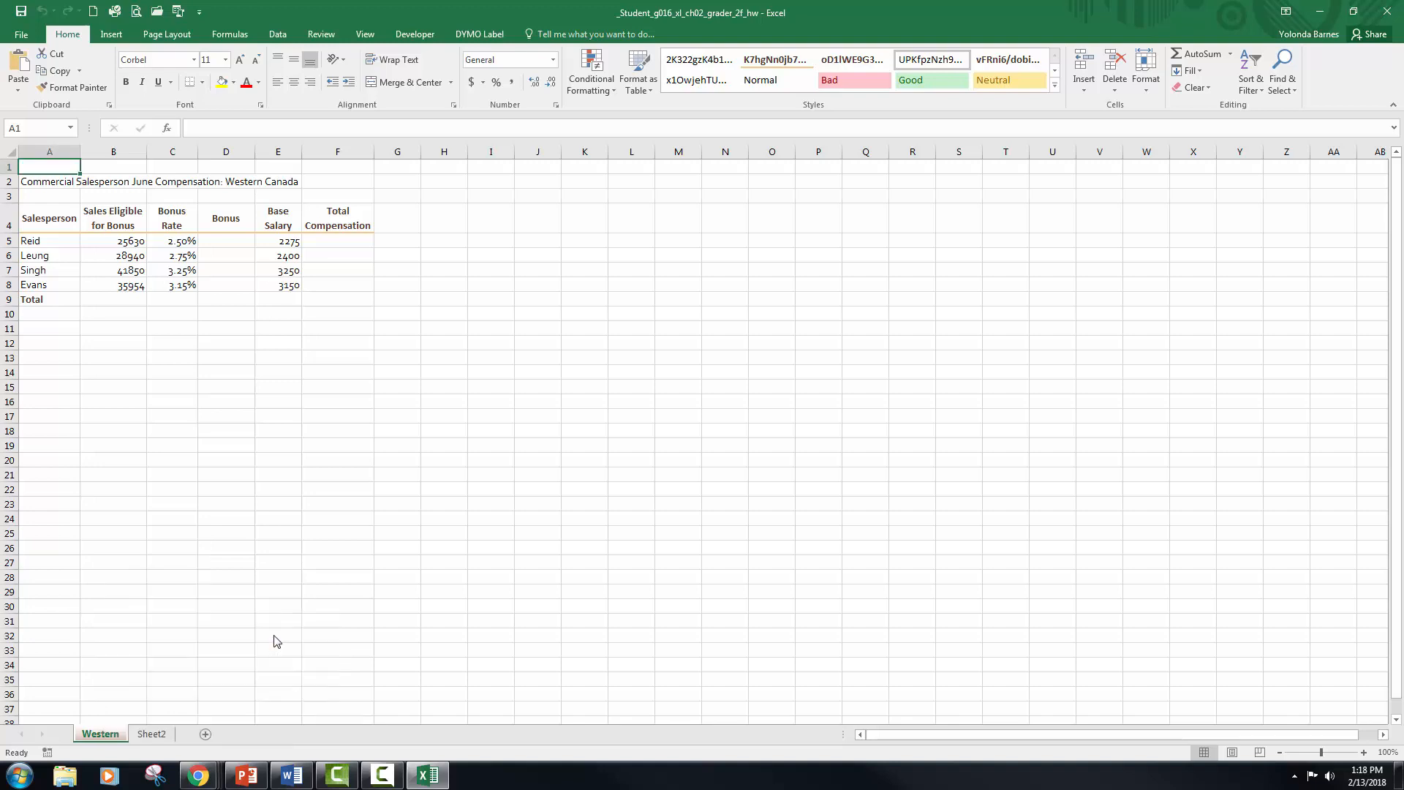
Step: Rename the Sheet2 worksheet as Eastern
double_click(157, 735)
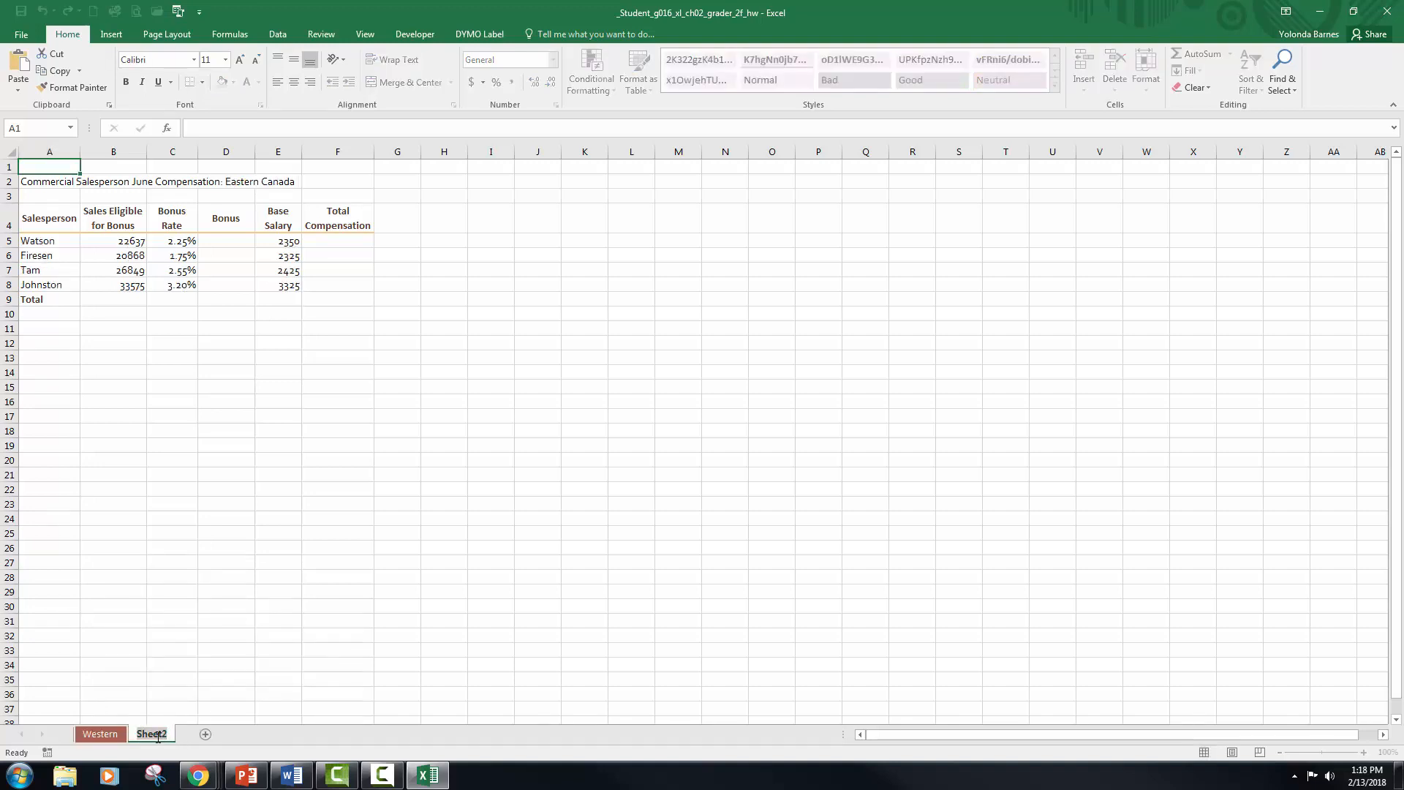
text(Eastern)
click(108, 734)
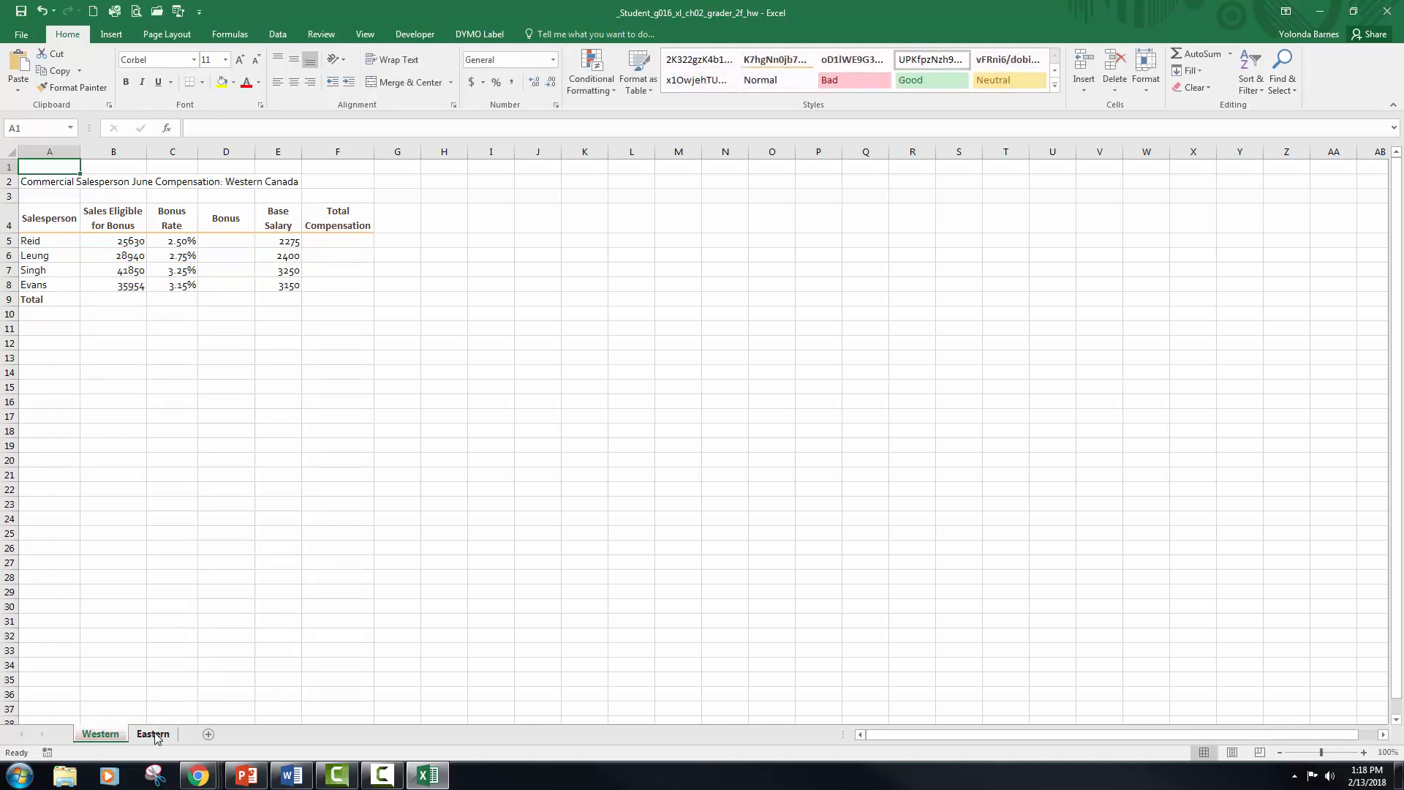
Step: Change the Eastern worksheet's tab color to Orange, Accent 1
click(154, 734)
right_click(155, 735)
mouse_move(200, 669)
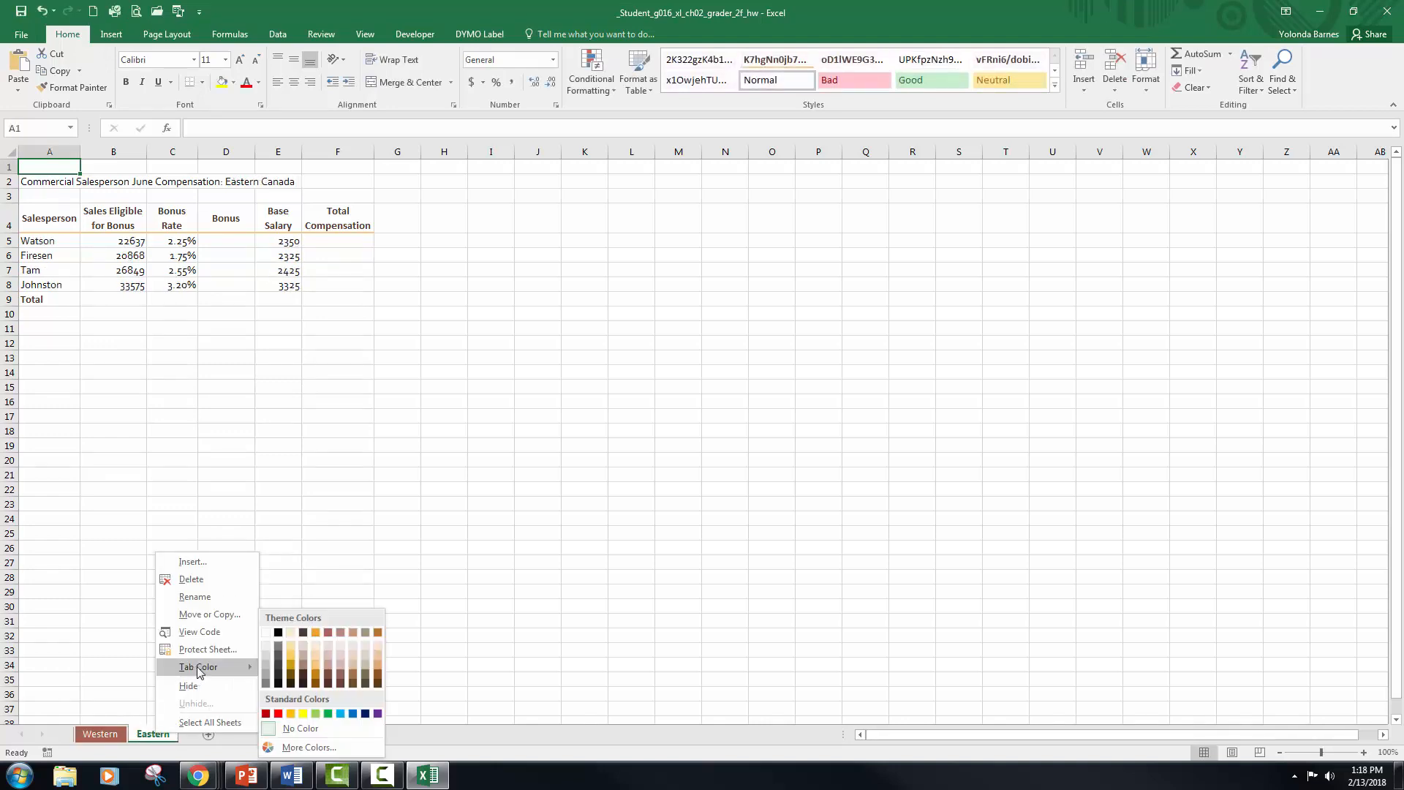
click(314, 634)
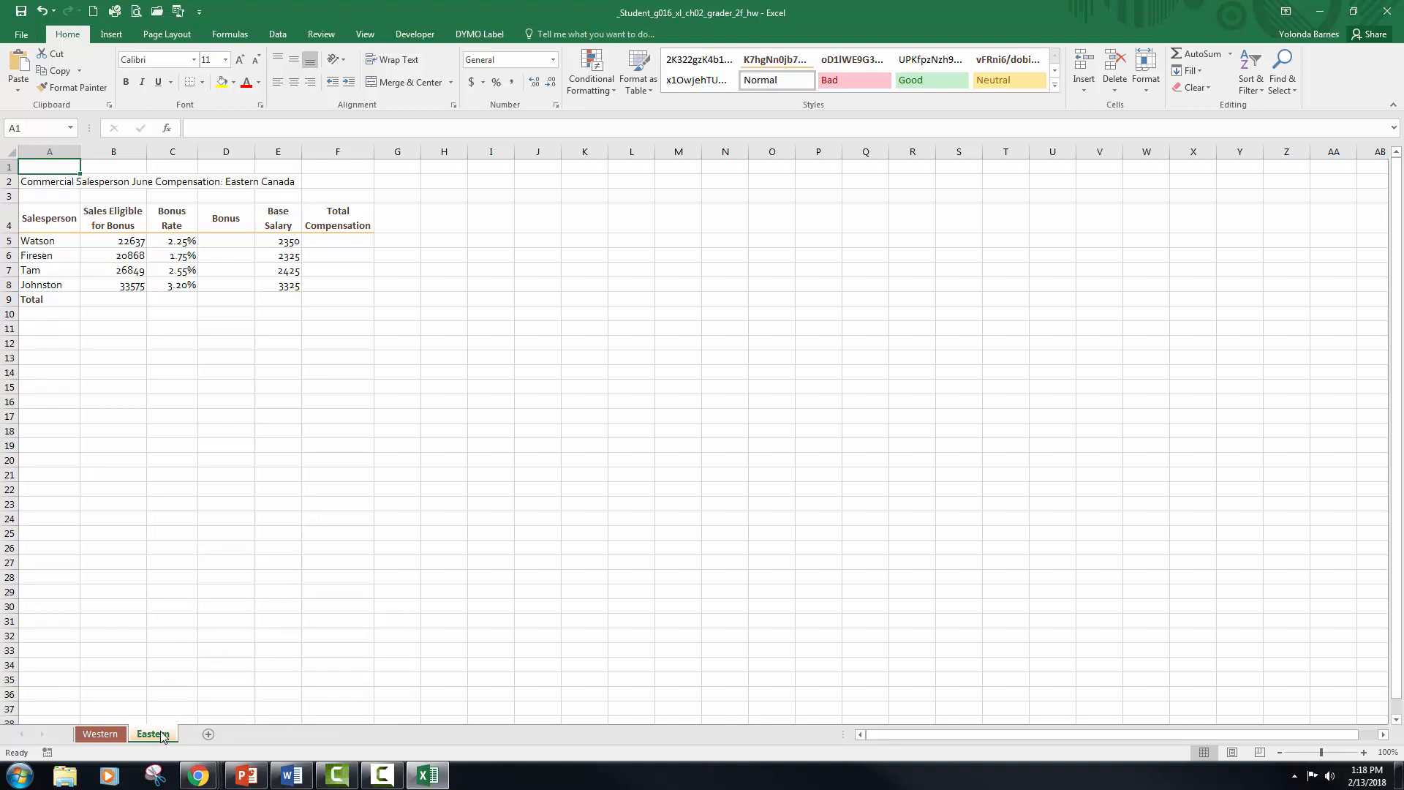
Step: Group the Western and Eastern worksheets, and ungroup them again
click(104, 735)
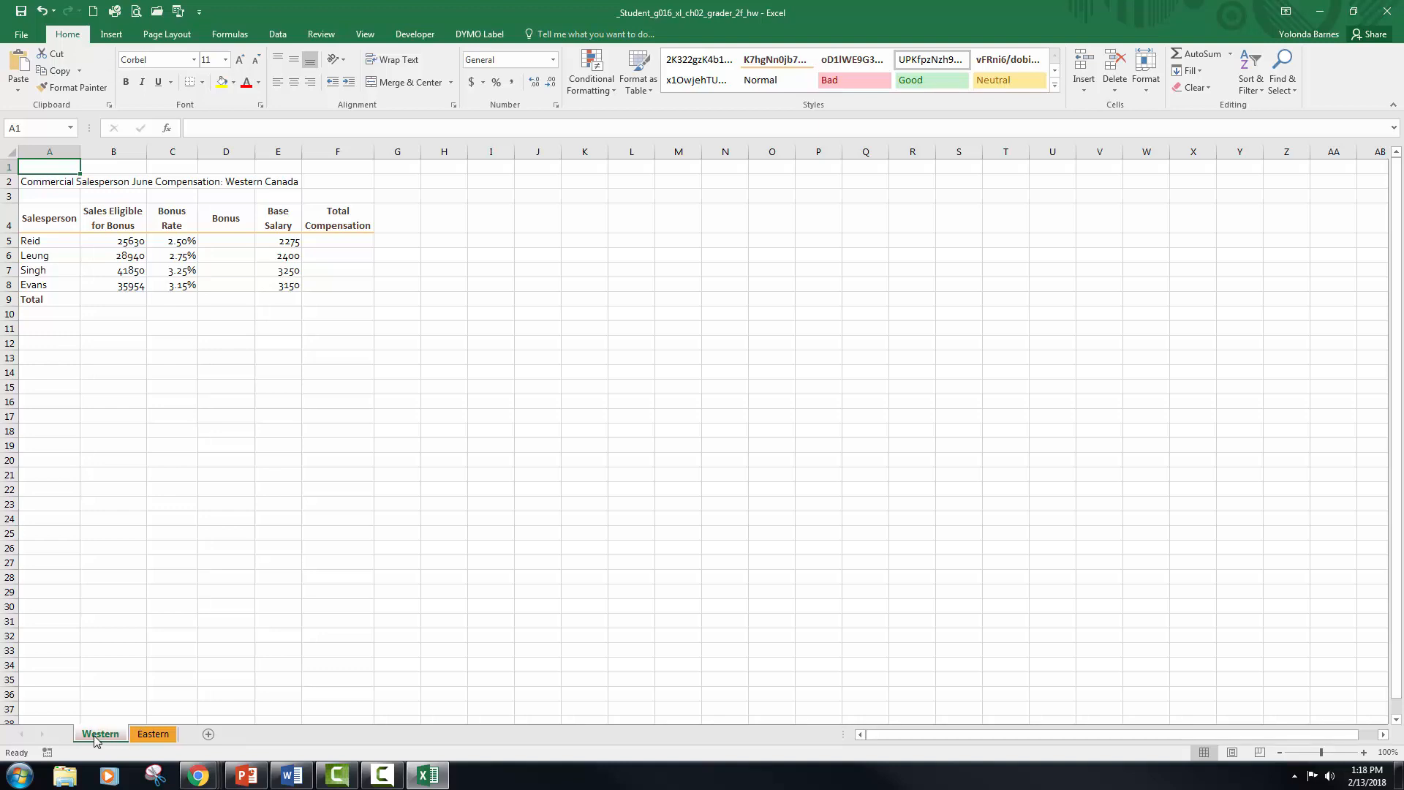
ctrl+click(150, 735)
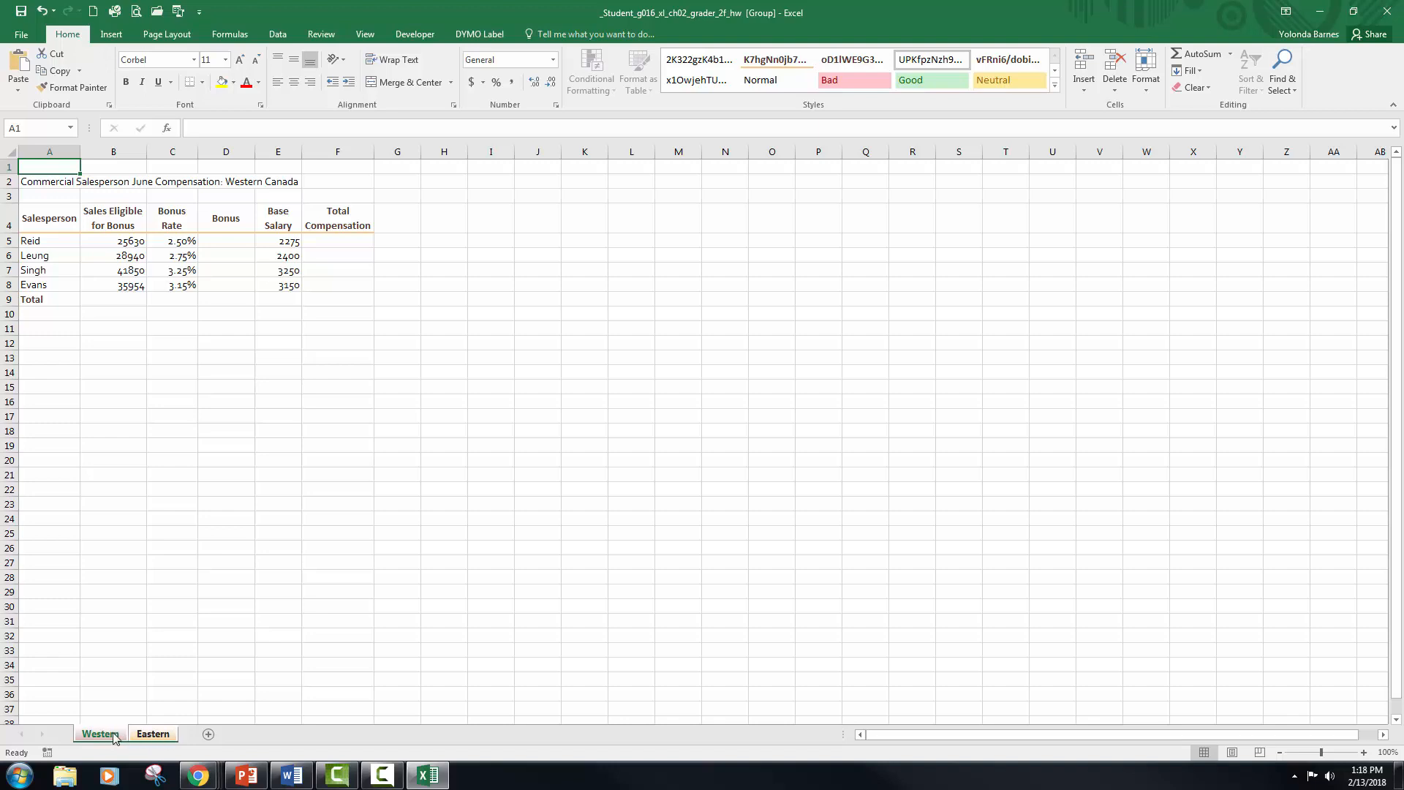
click(181, 668)
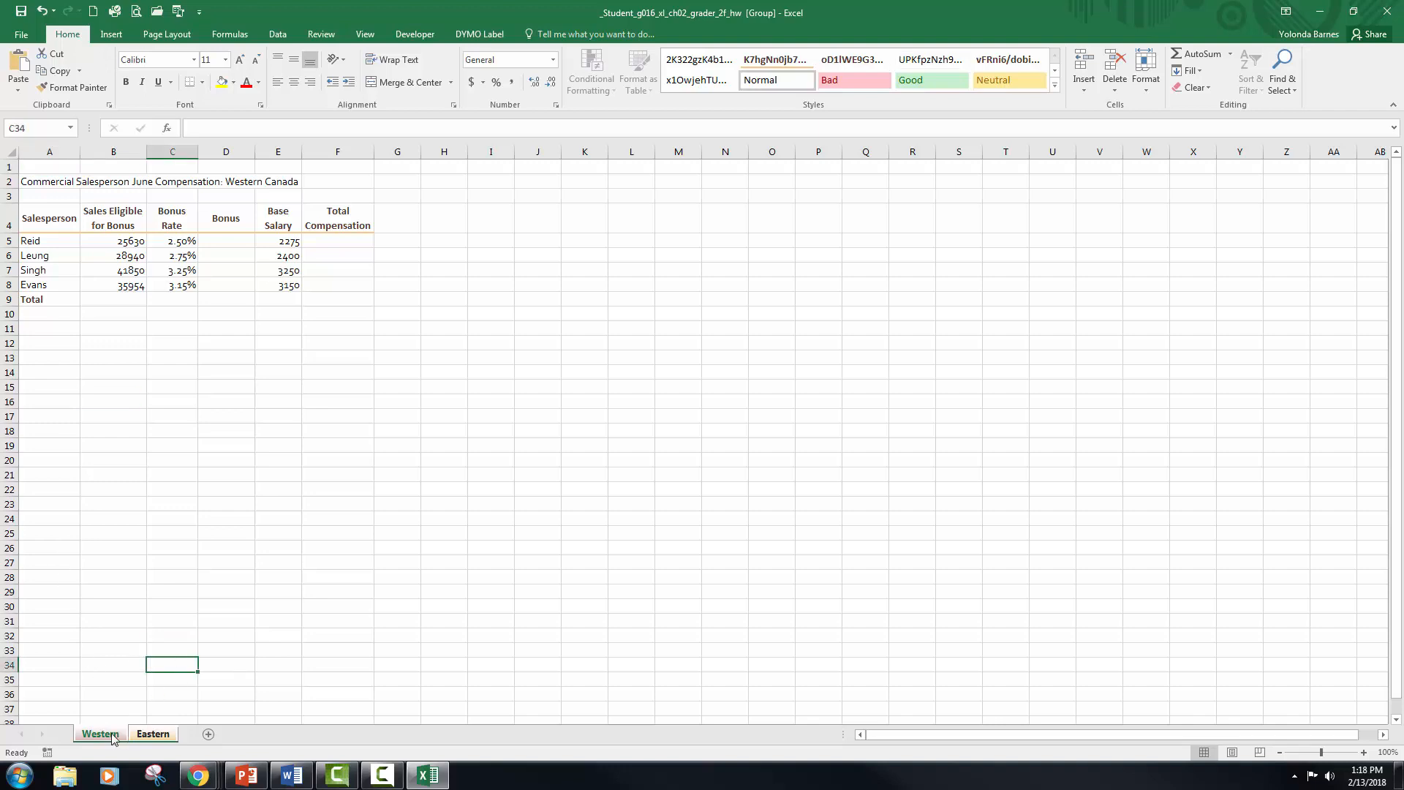
click(153, 734)
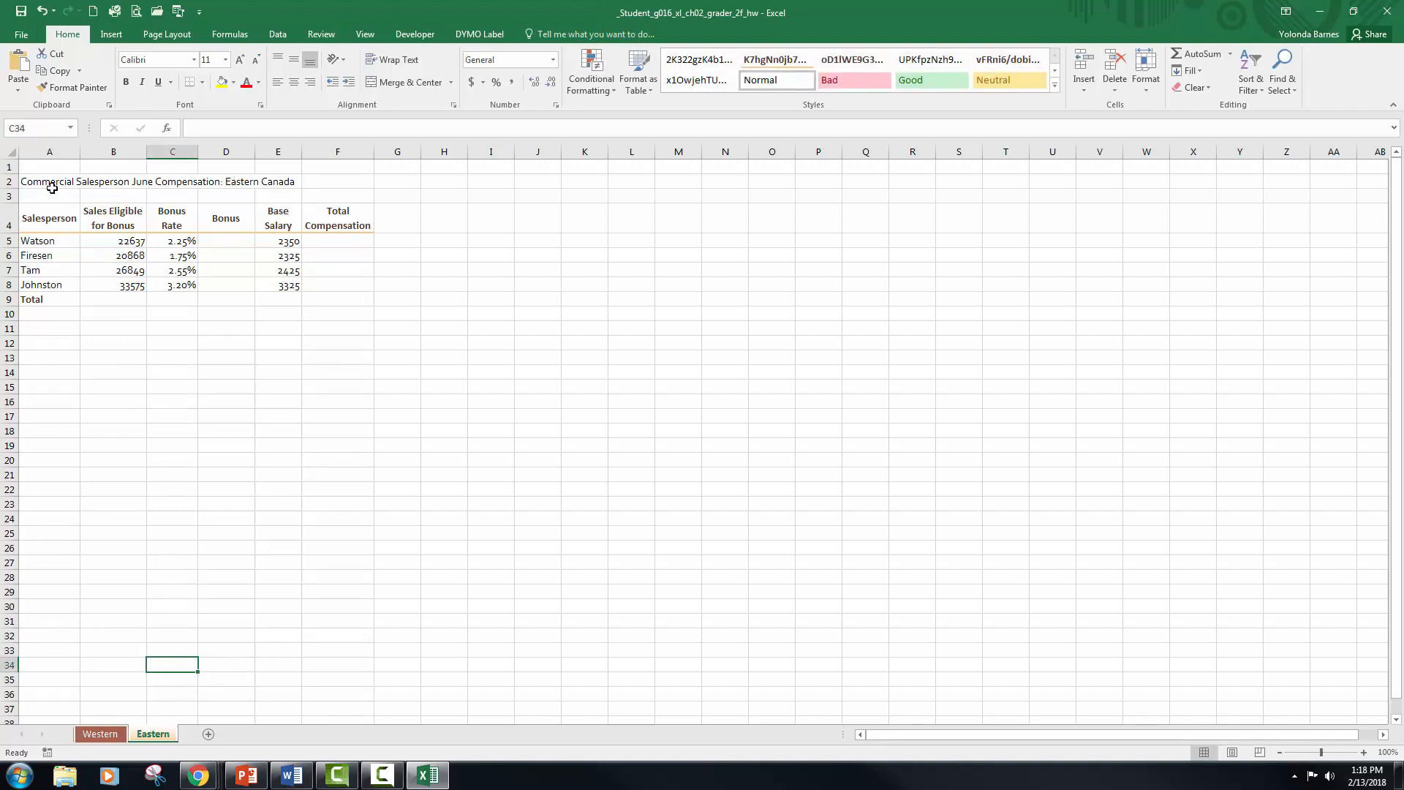
Step: Look at the Western worksheet and select cell A1 on the Eastern worksheet
click(111, 735)
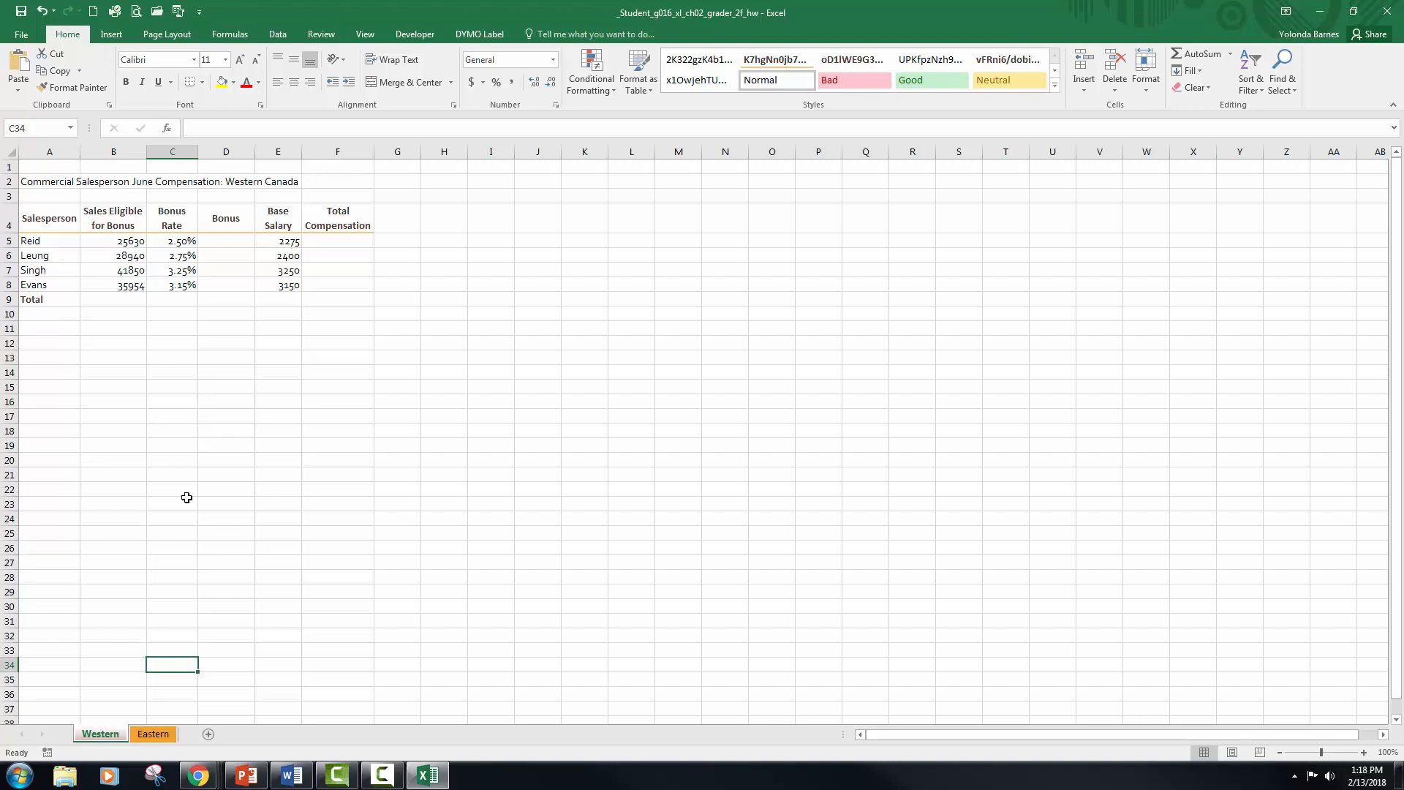
click(153, 734)
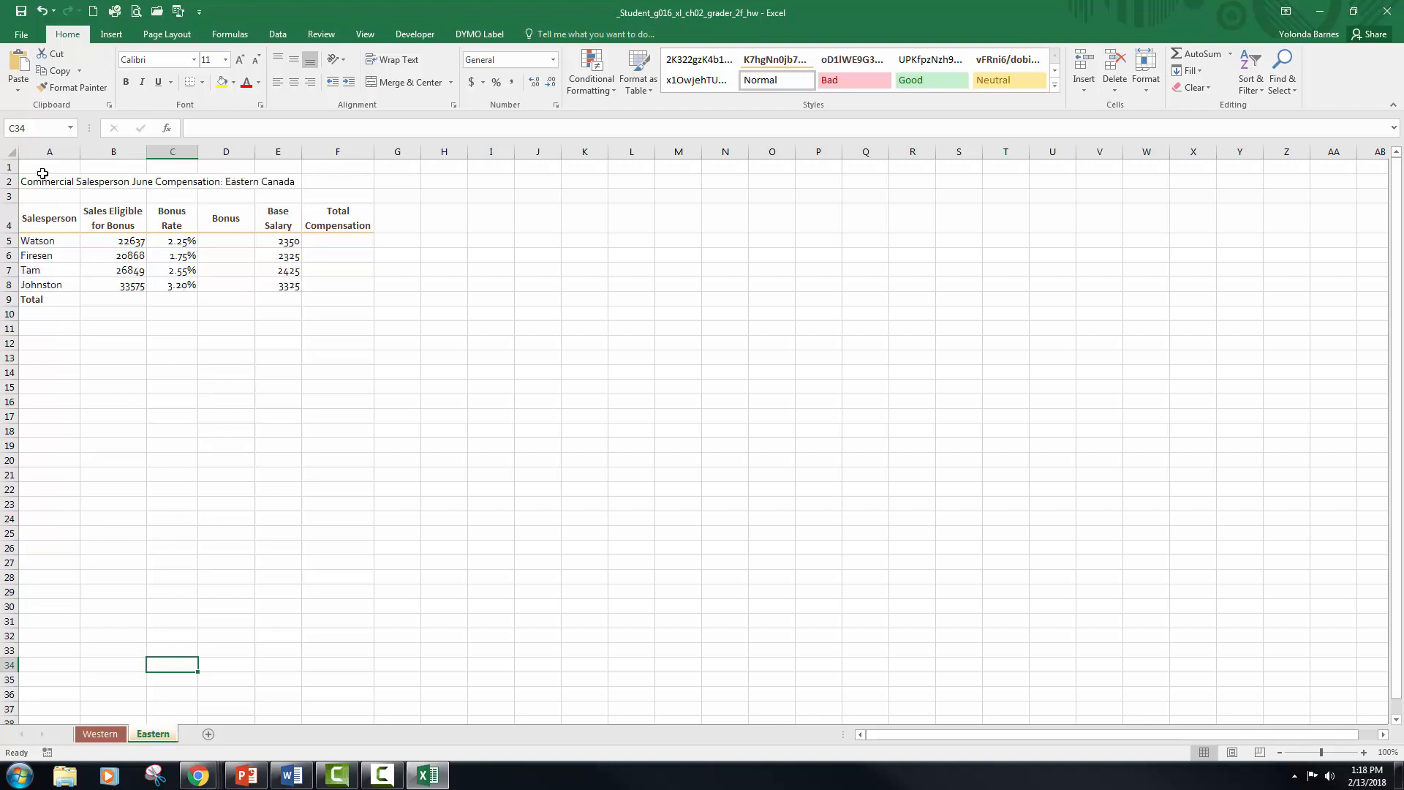
click(44, 170)
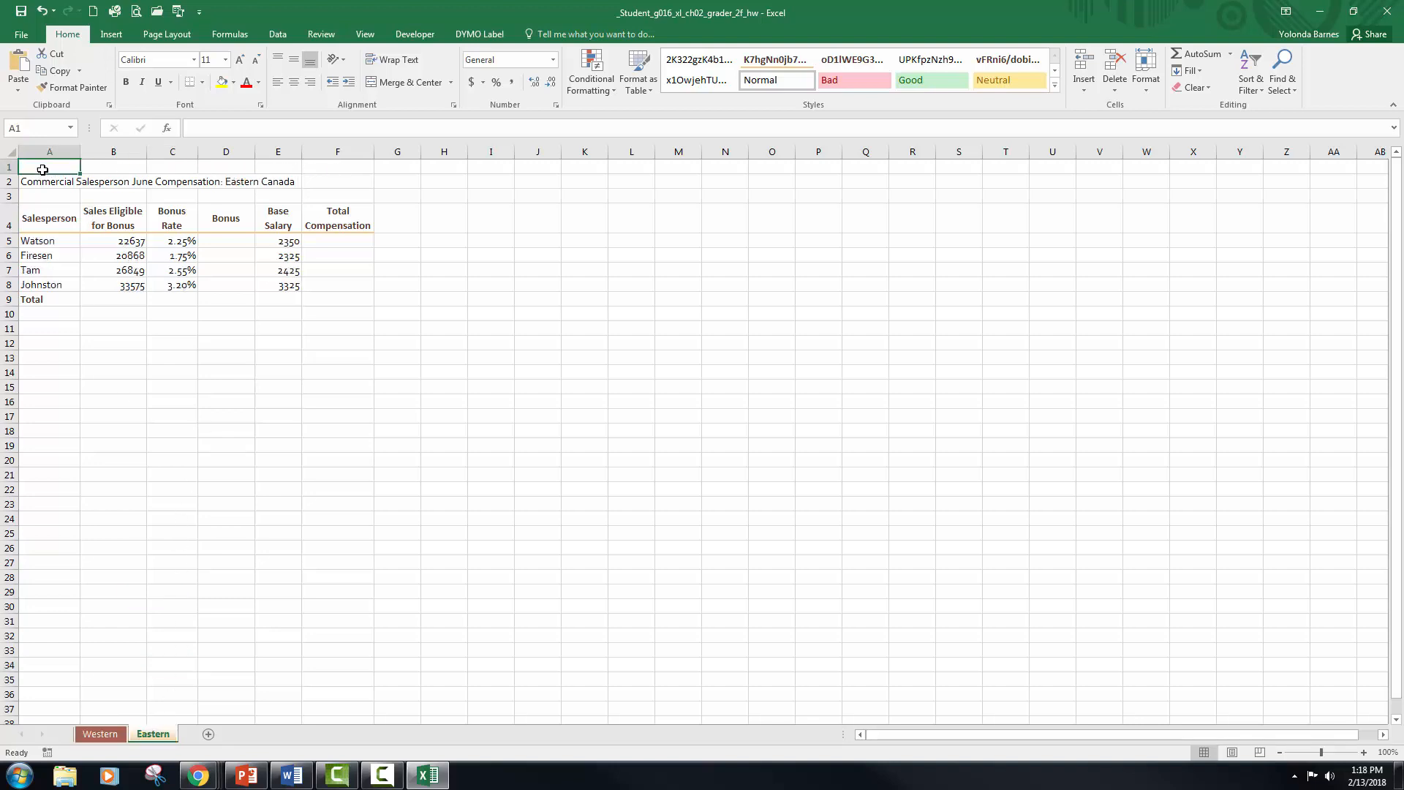
Step: Group the Western and Eastern worksheets and enter the title Rosedale Landscape and Garden in cell A1
click(100, 734)
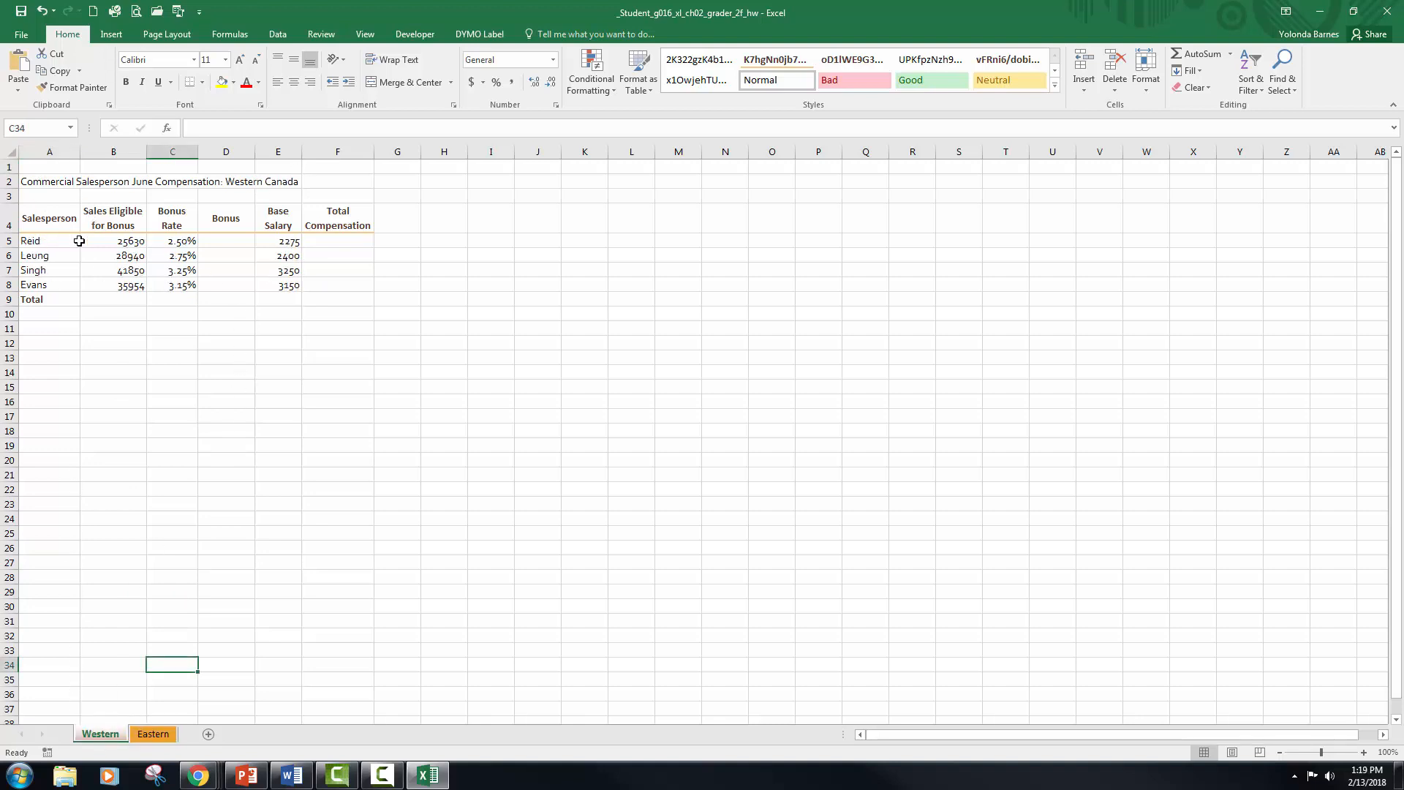
ctrl+click(153, 734)
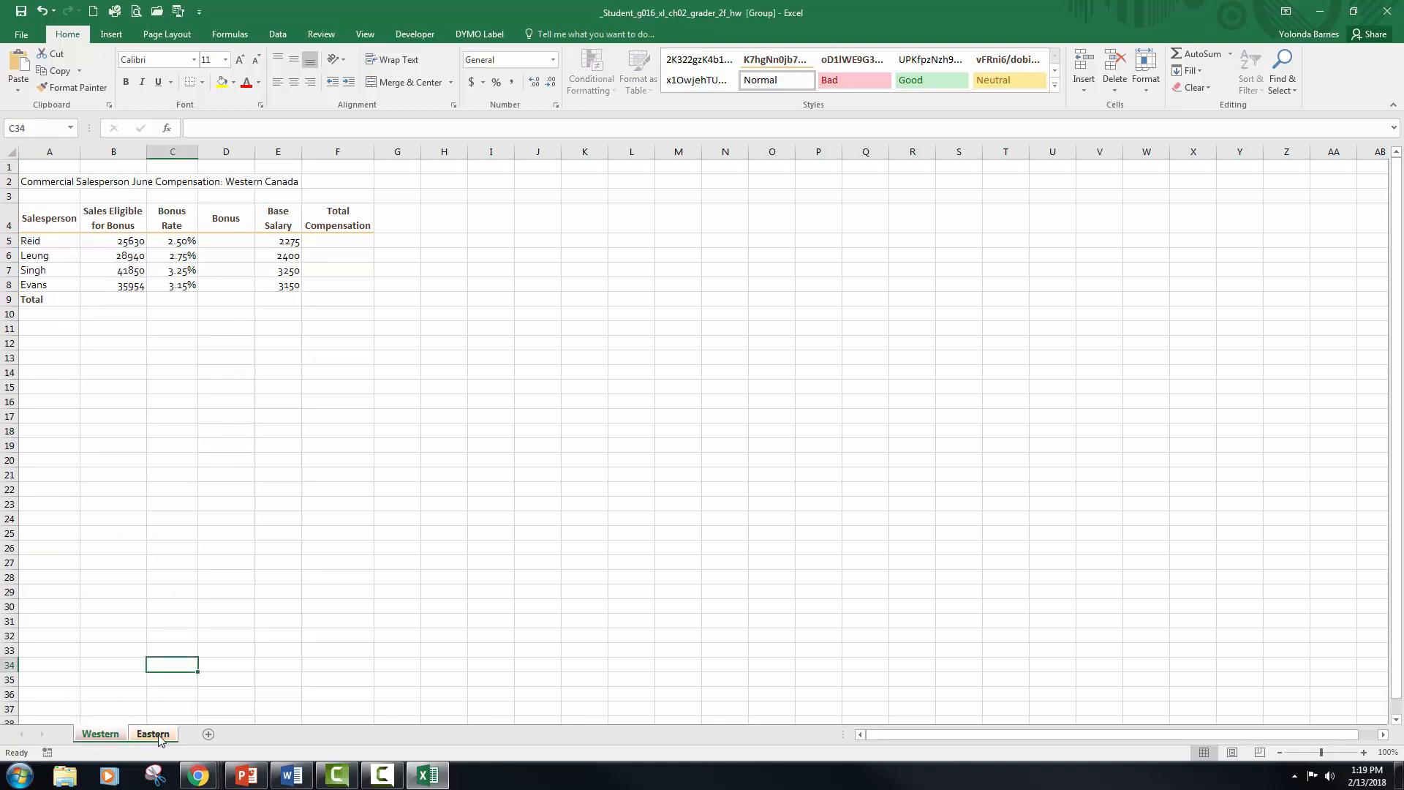
click(58, 164)
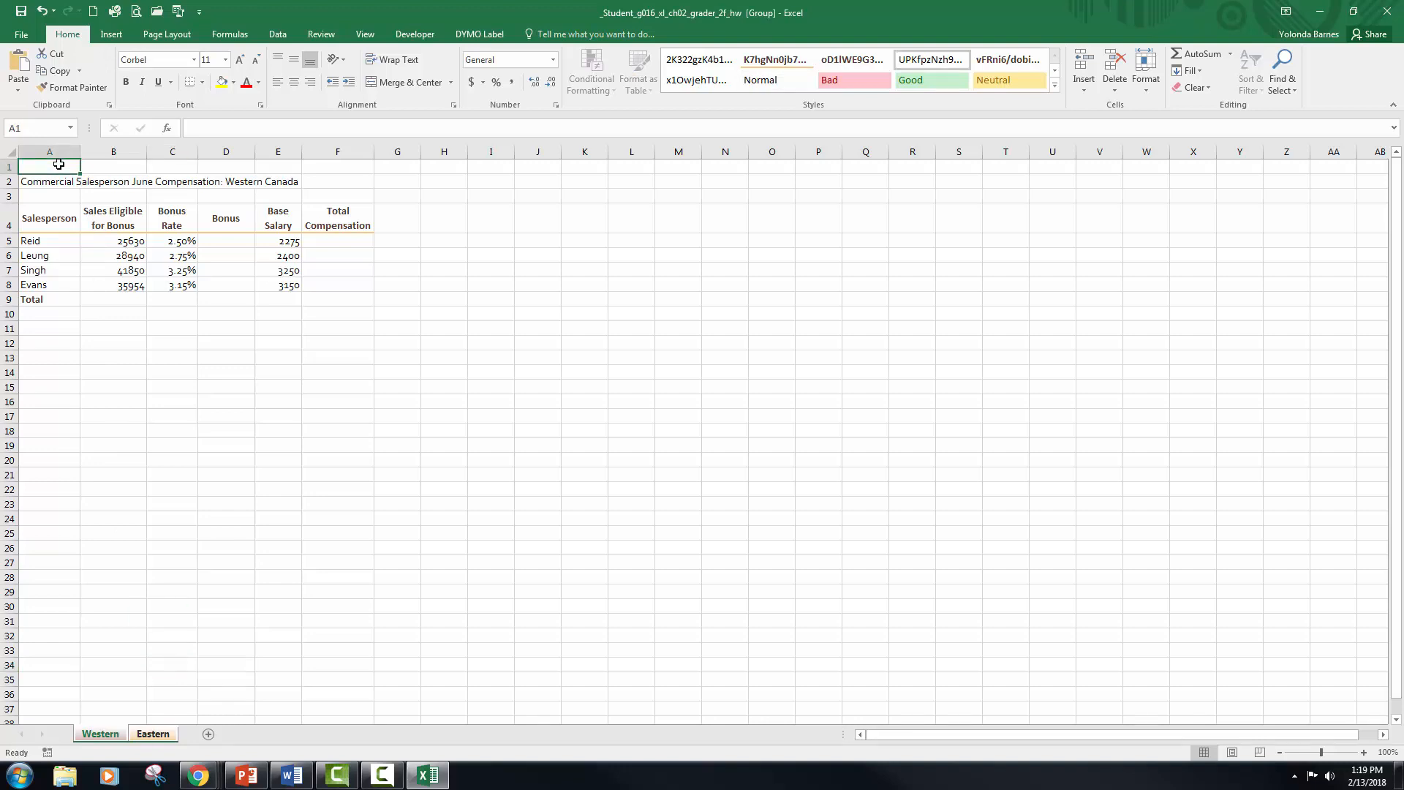
text(R)
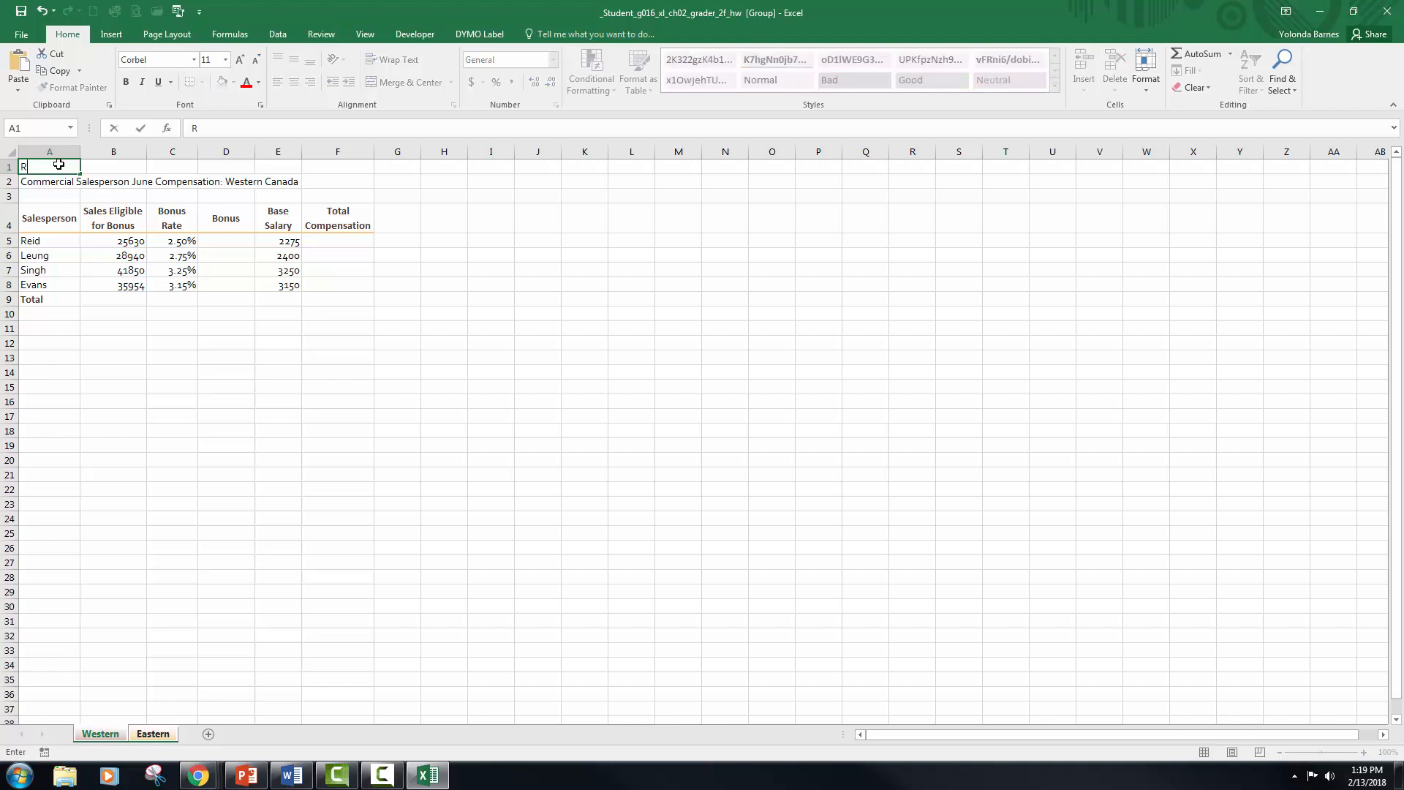
text(osedale Landscapte)
key(BackSpace)
key(BackSpace)
text(e)
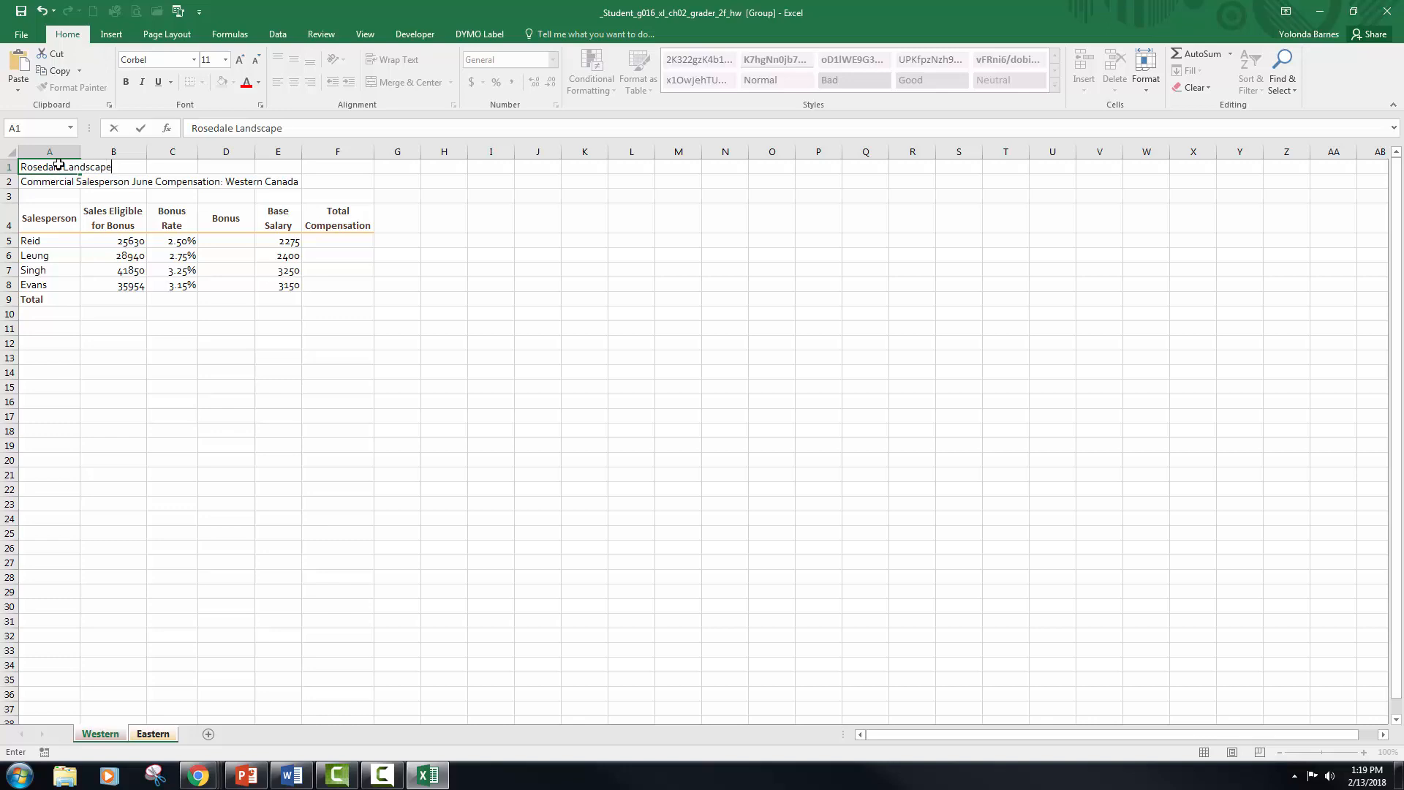
text( and Garden)
click(141, 129)
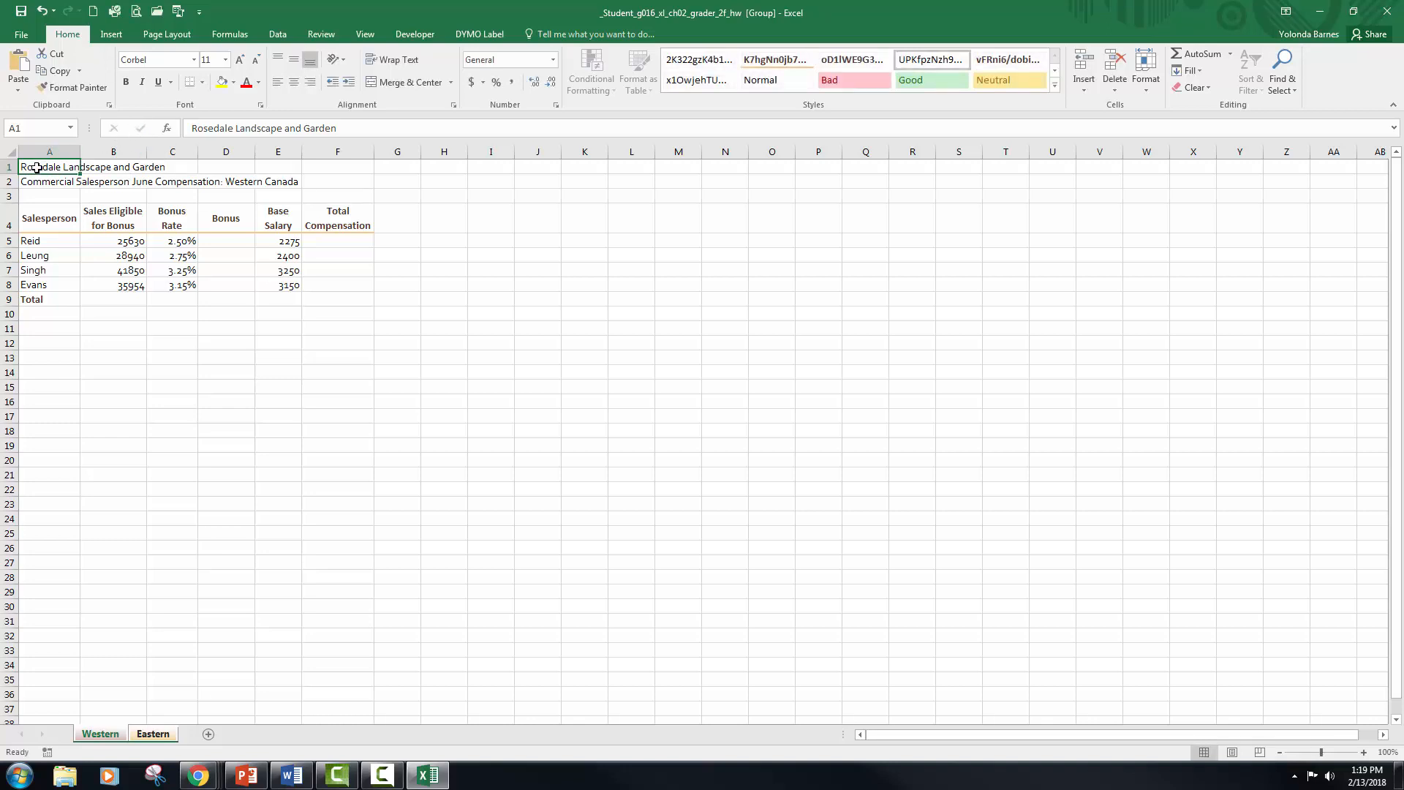
Step: Merge and center the title across A1:F1 and apply the Title cell style
drag(37, 168, 326, 164)
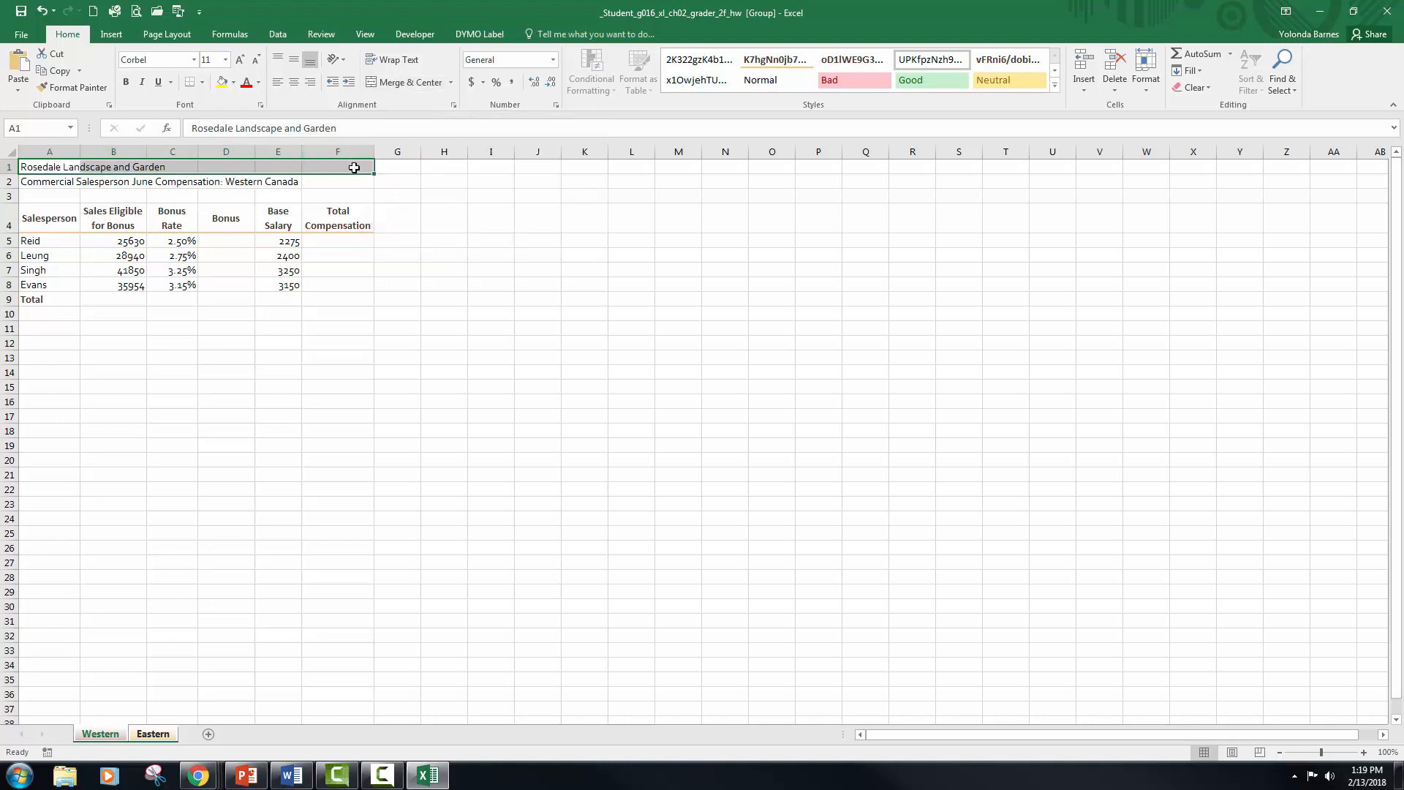
click(415, 81)
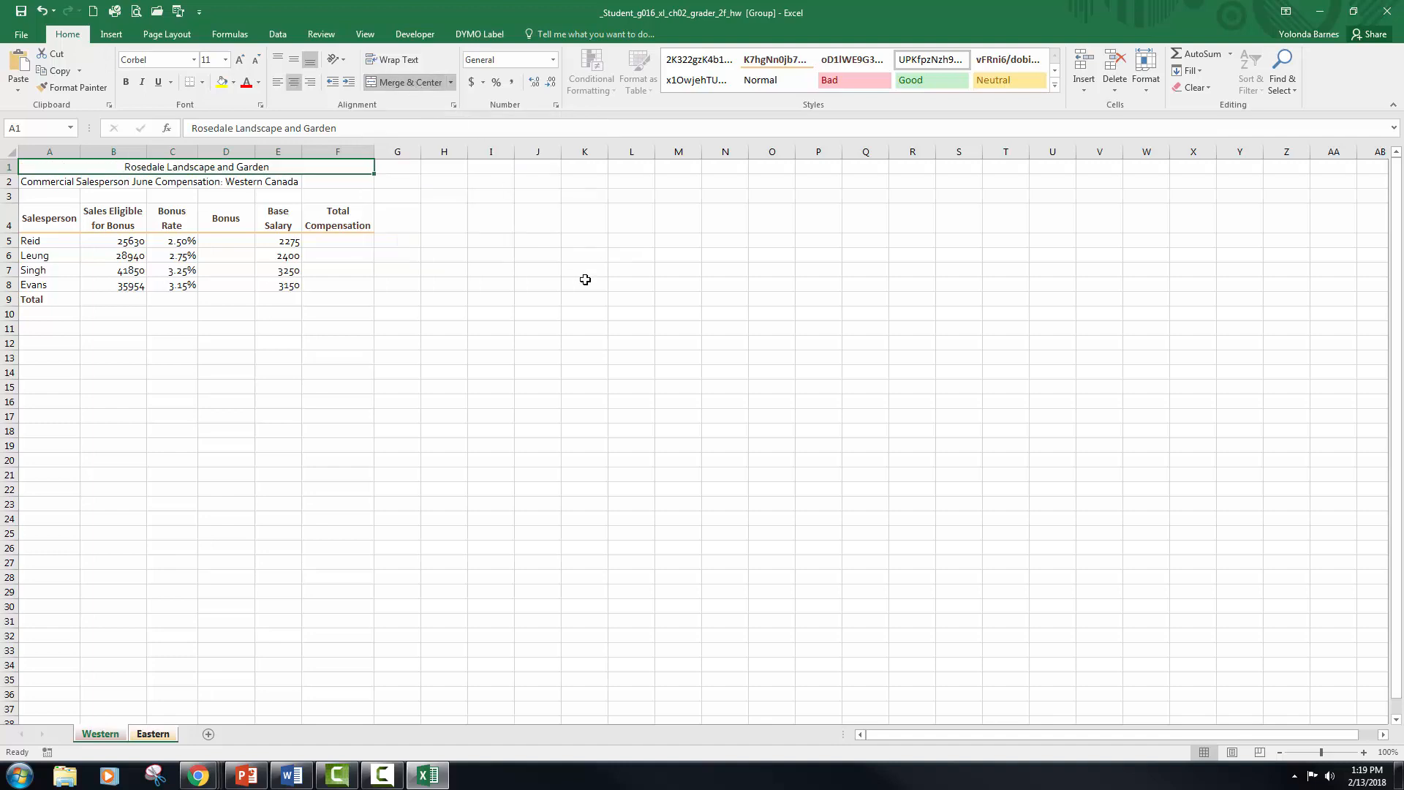
click(1056, 85)
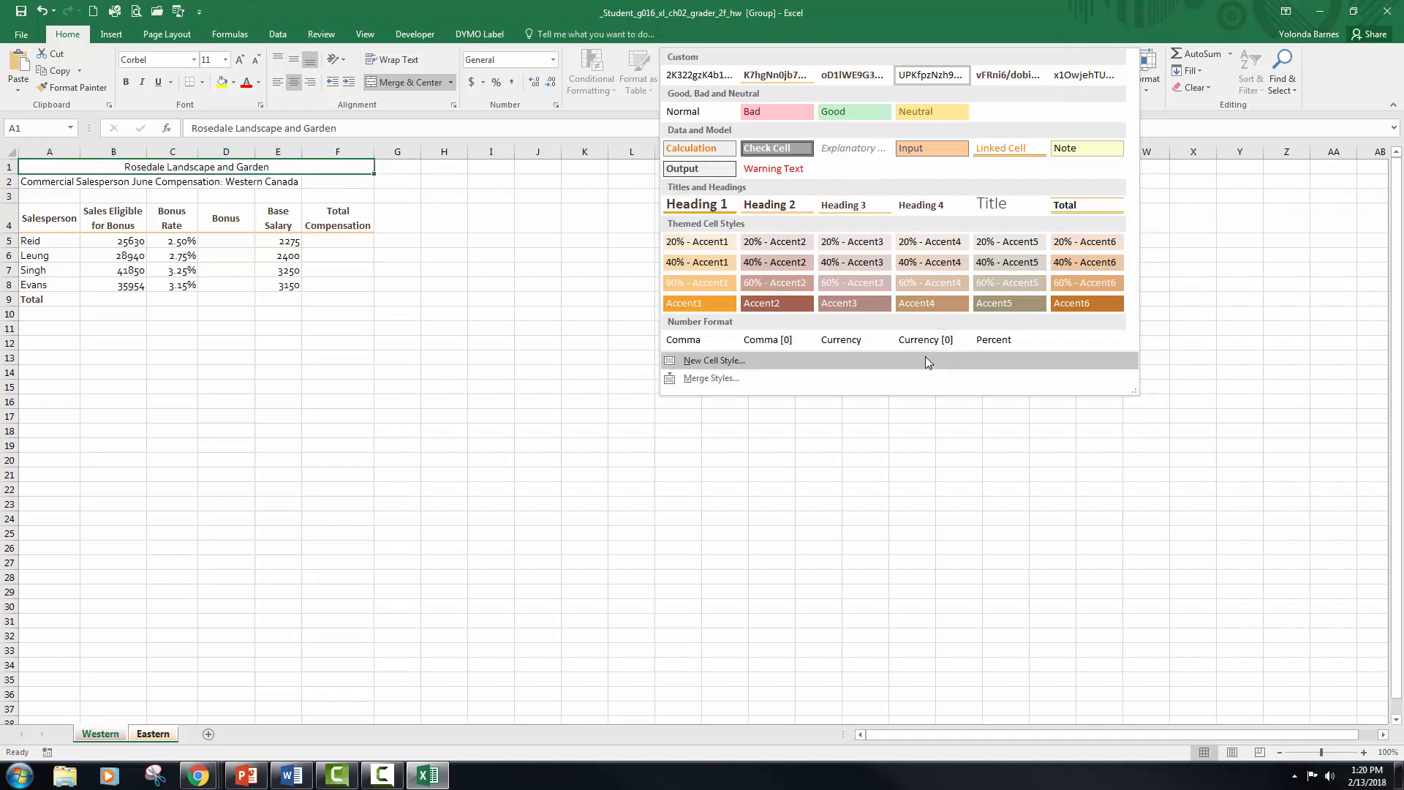
click(1008, 205)
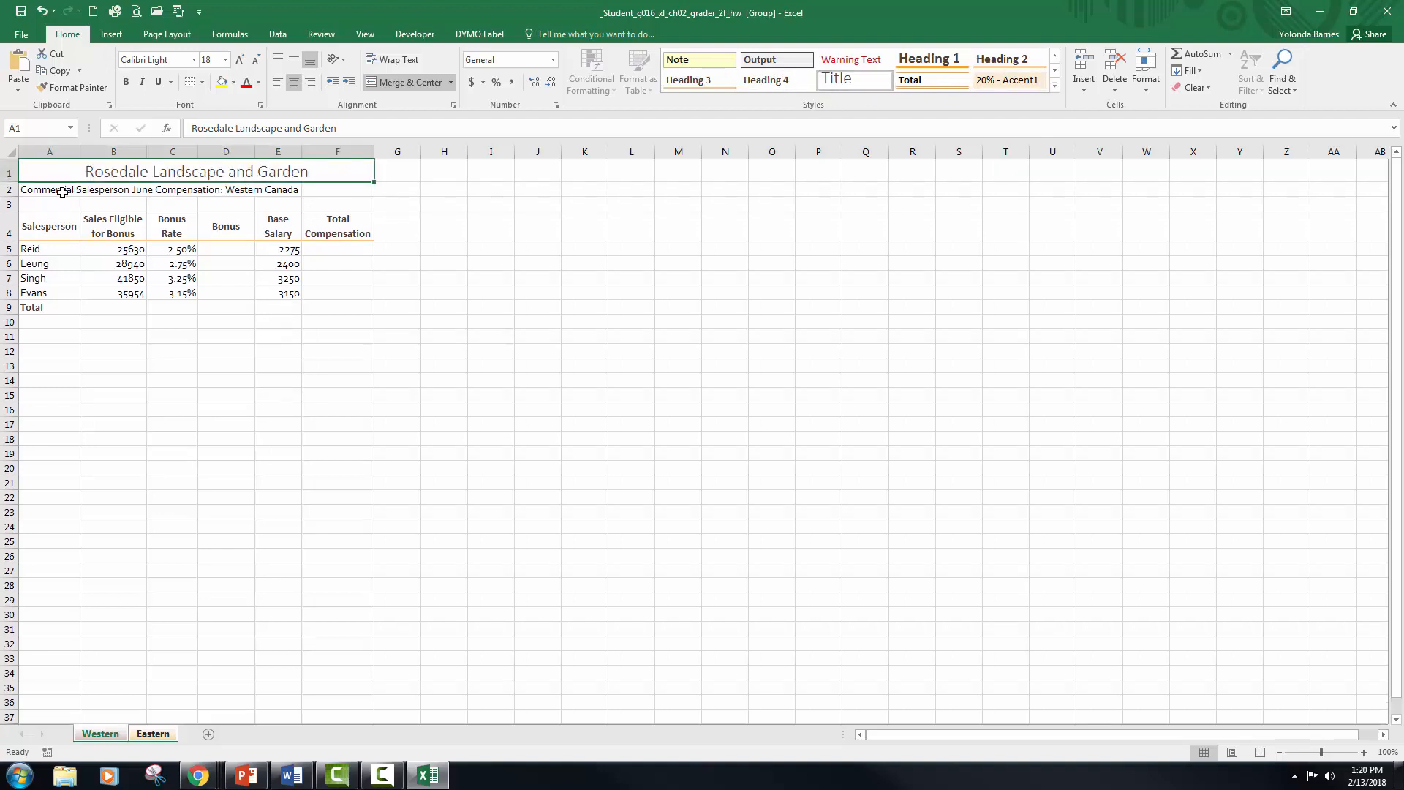
Step: Merge and center the subtitle across A2:F2 and apply the Heading 3 cell style
drag(62, 192, 332, 190)
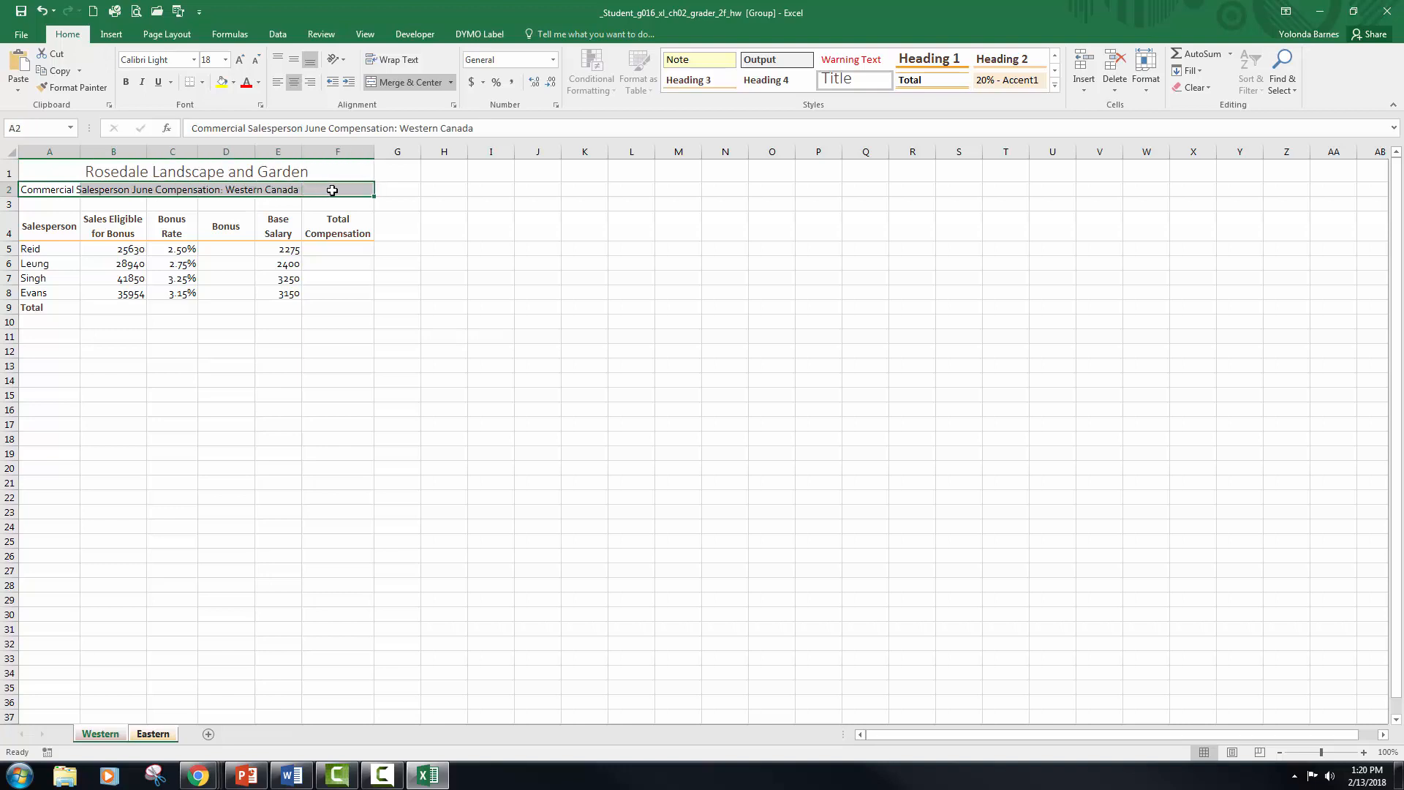
click(407, 82)
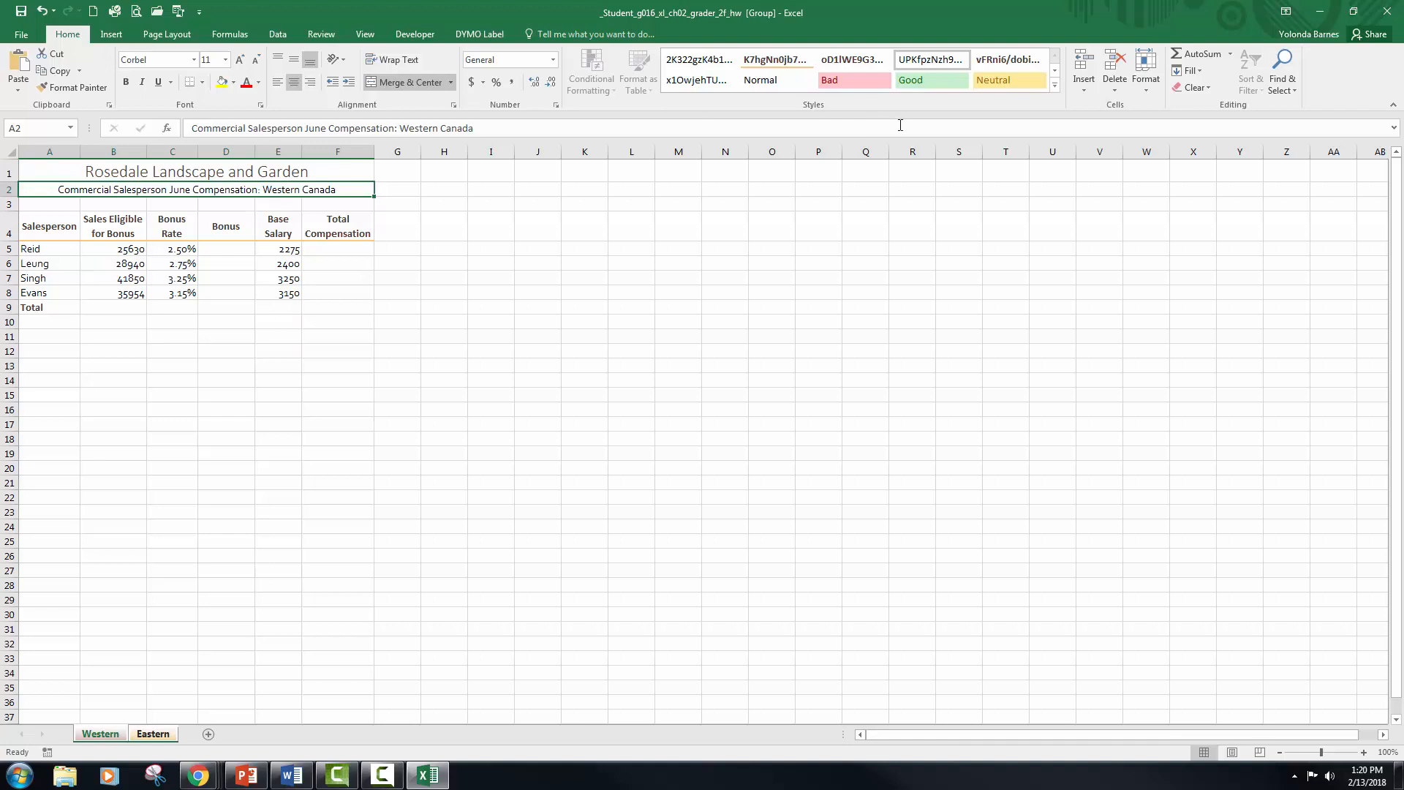
click(1055, 85)
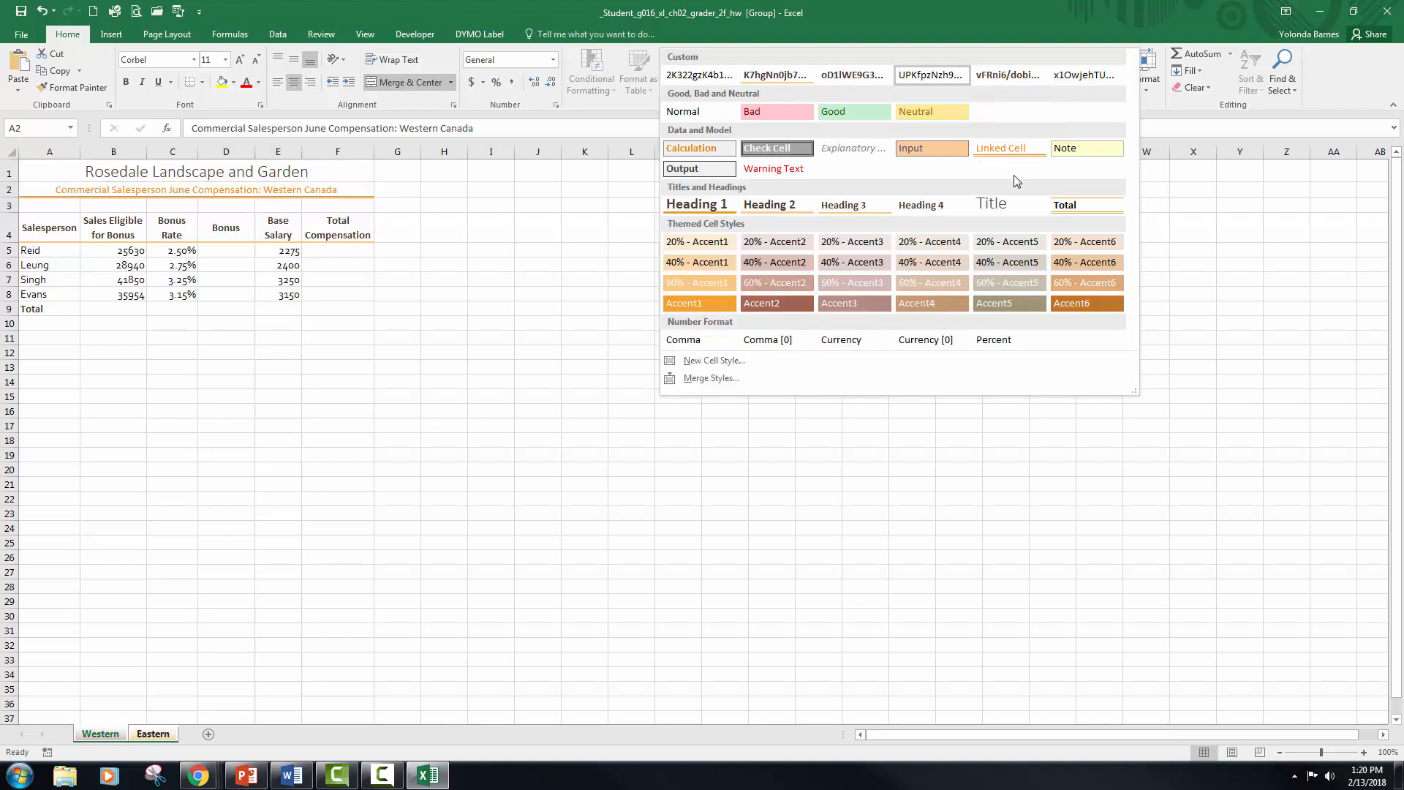
click(856, 206)
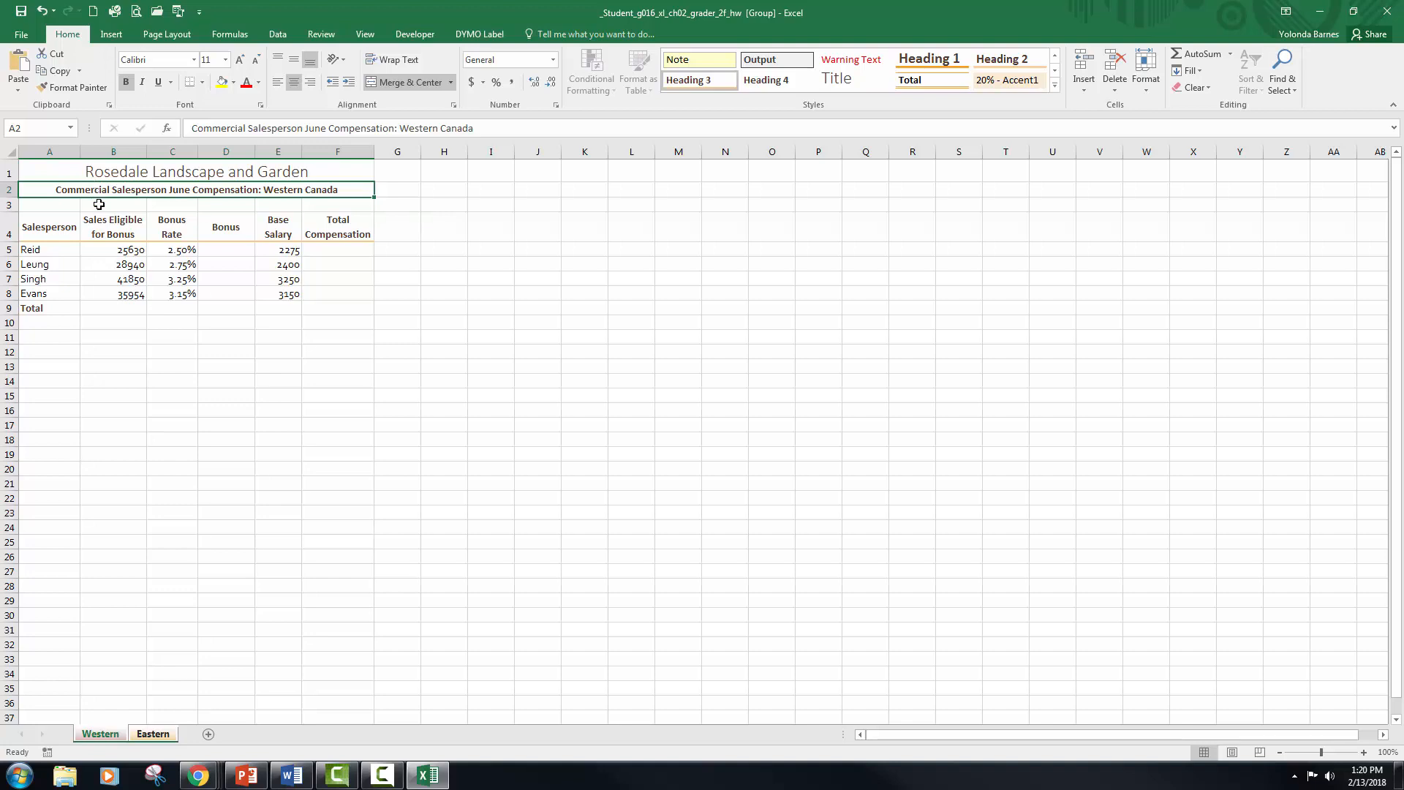
Step: Calculate the first salesperson's bonus in D5 with =B5*C5 and fill the formula down through D8
click(215, 250)
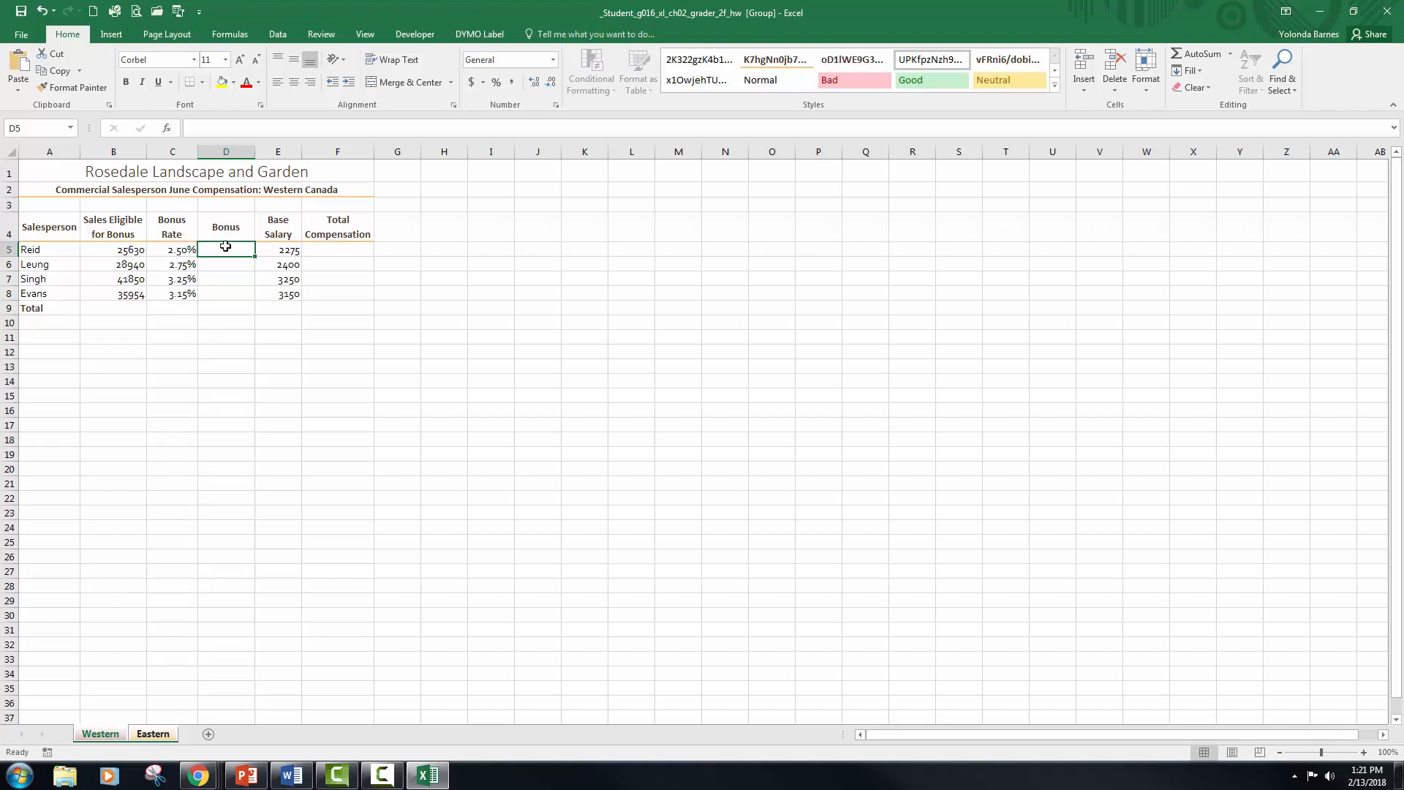
text(=)
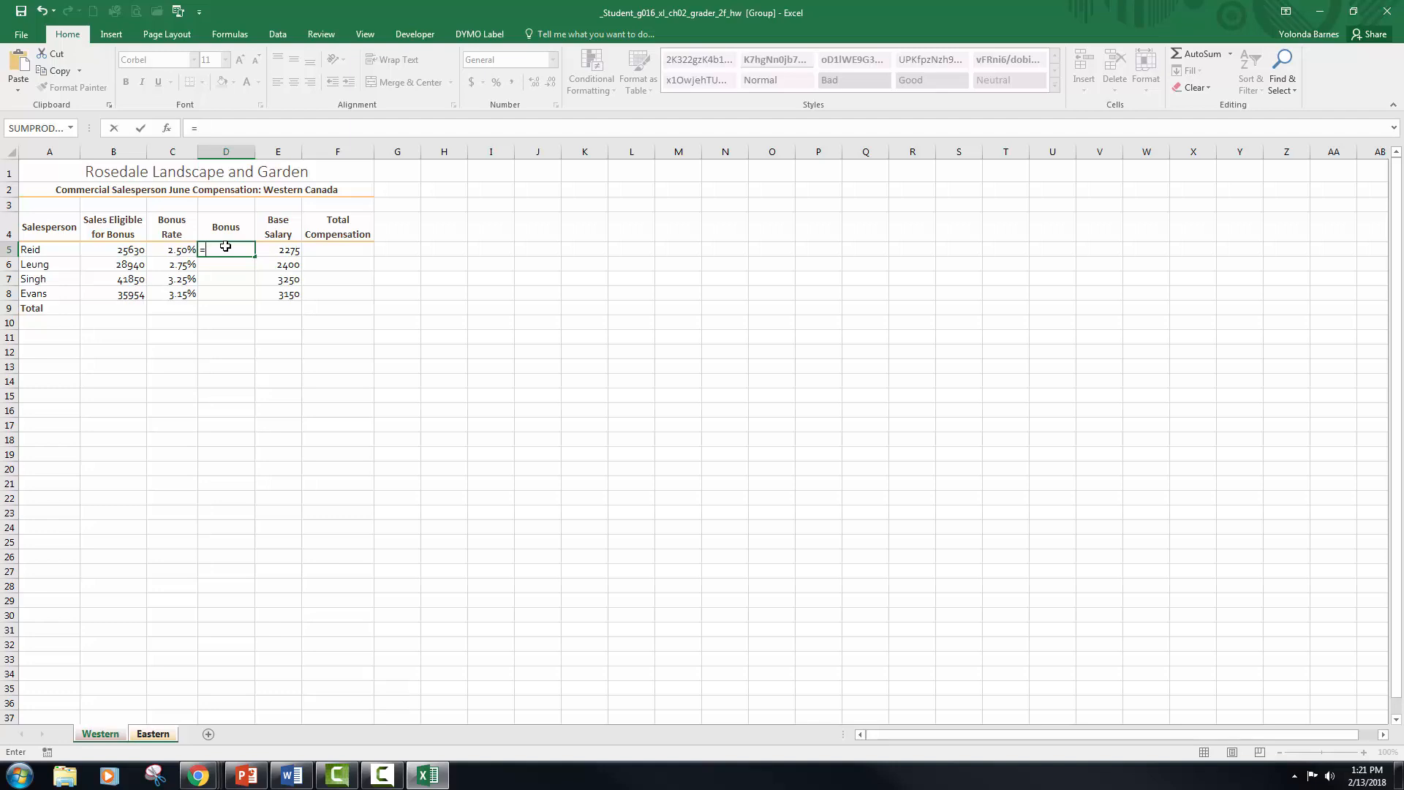
click(125, 252)
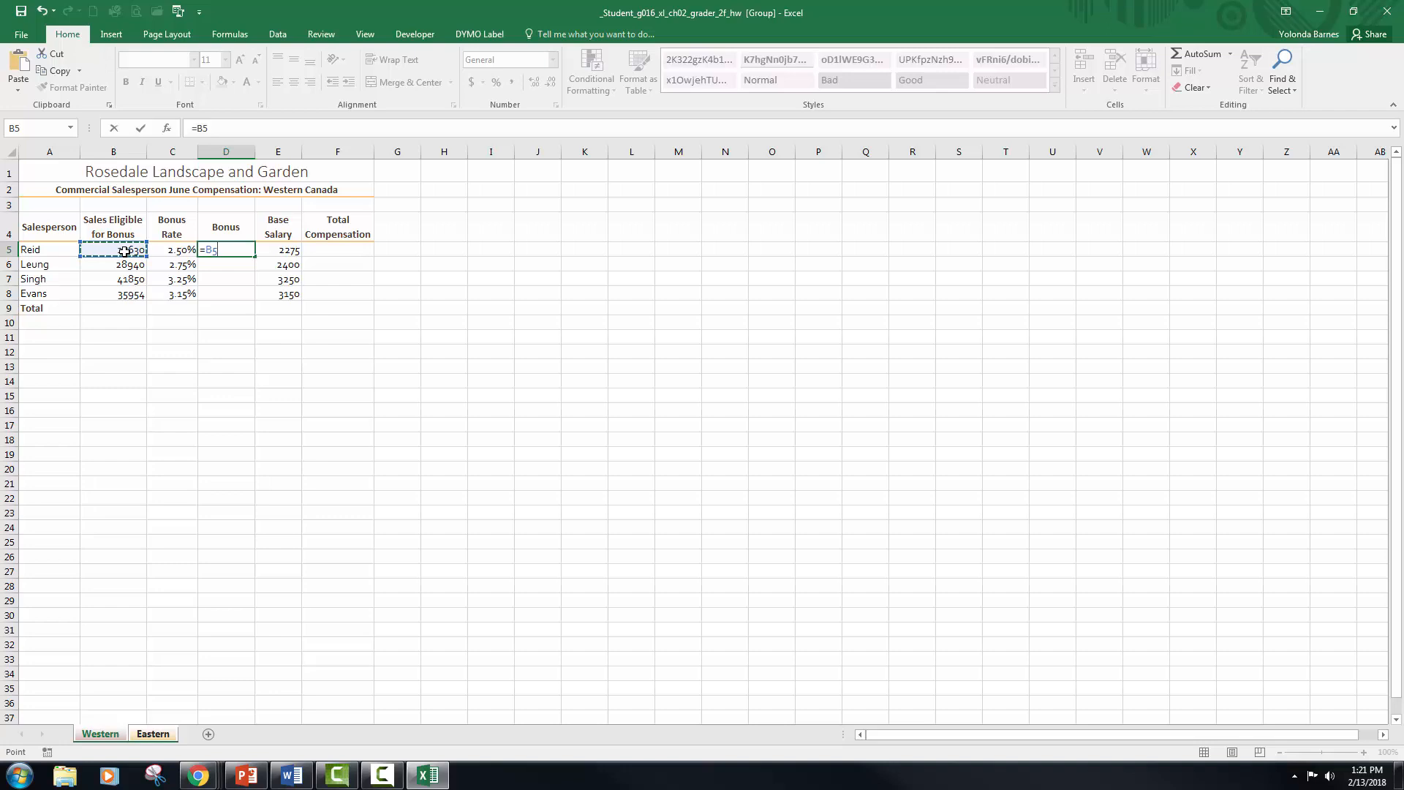
text(*)
click(183, 251)
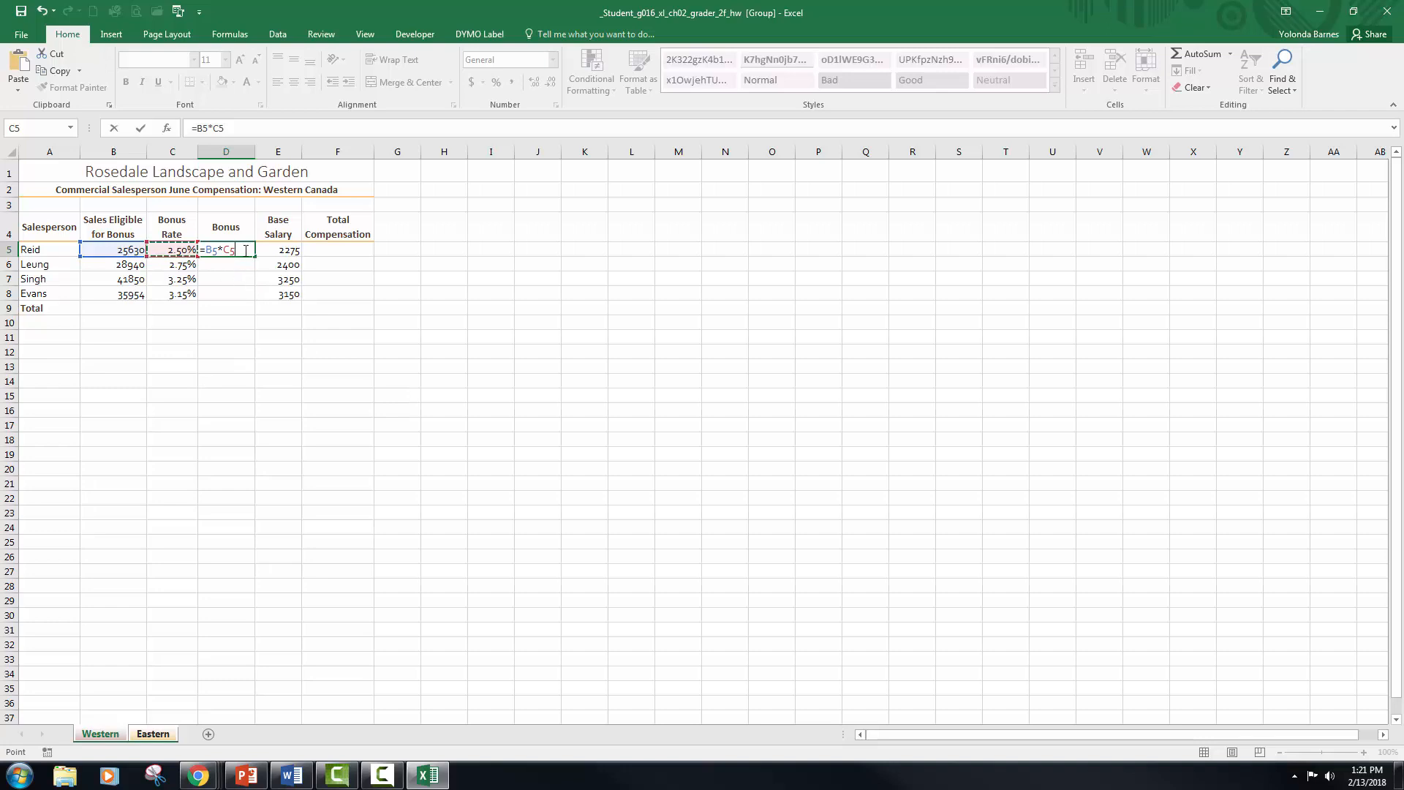
click(141, 129)
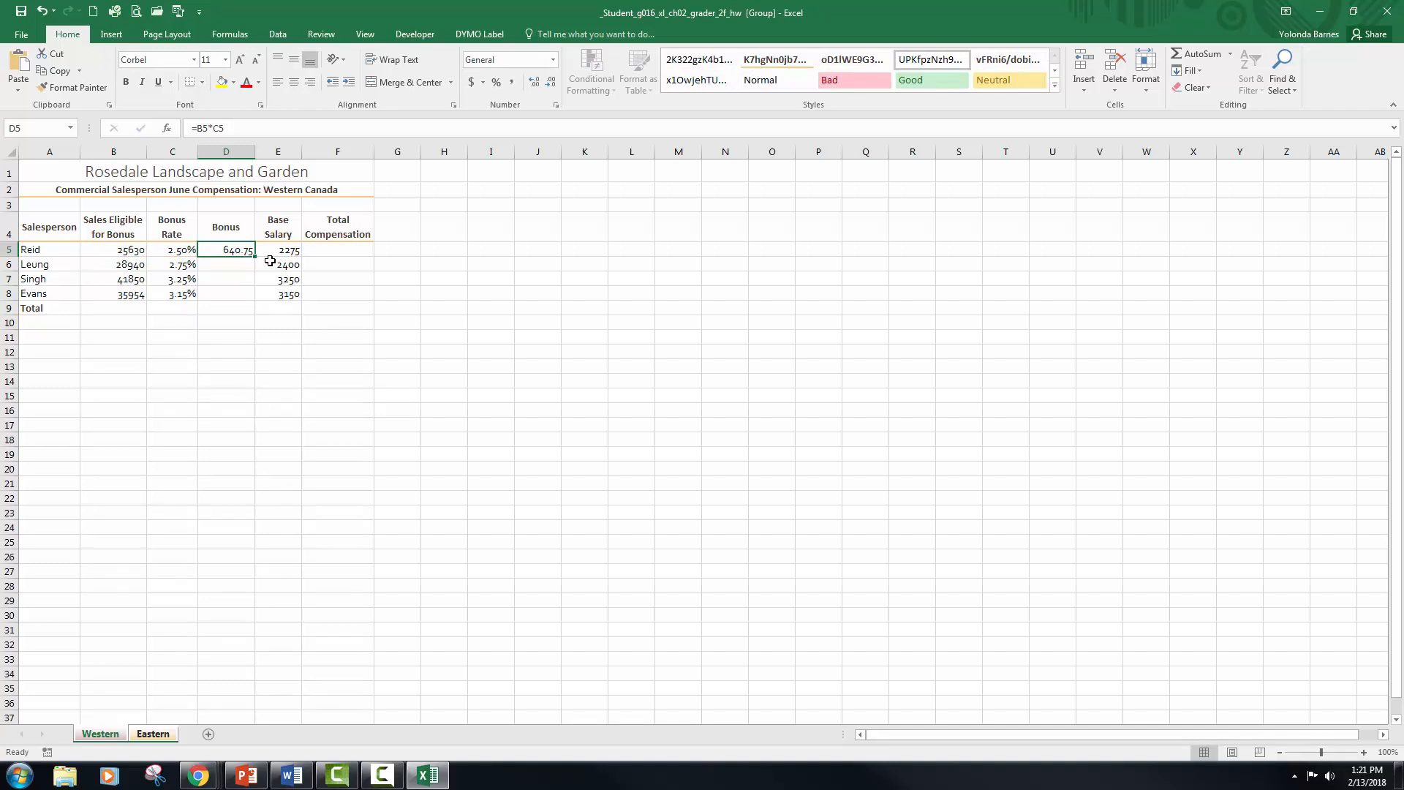
drag(255, 256, 250, 297)
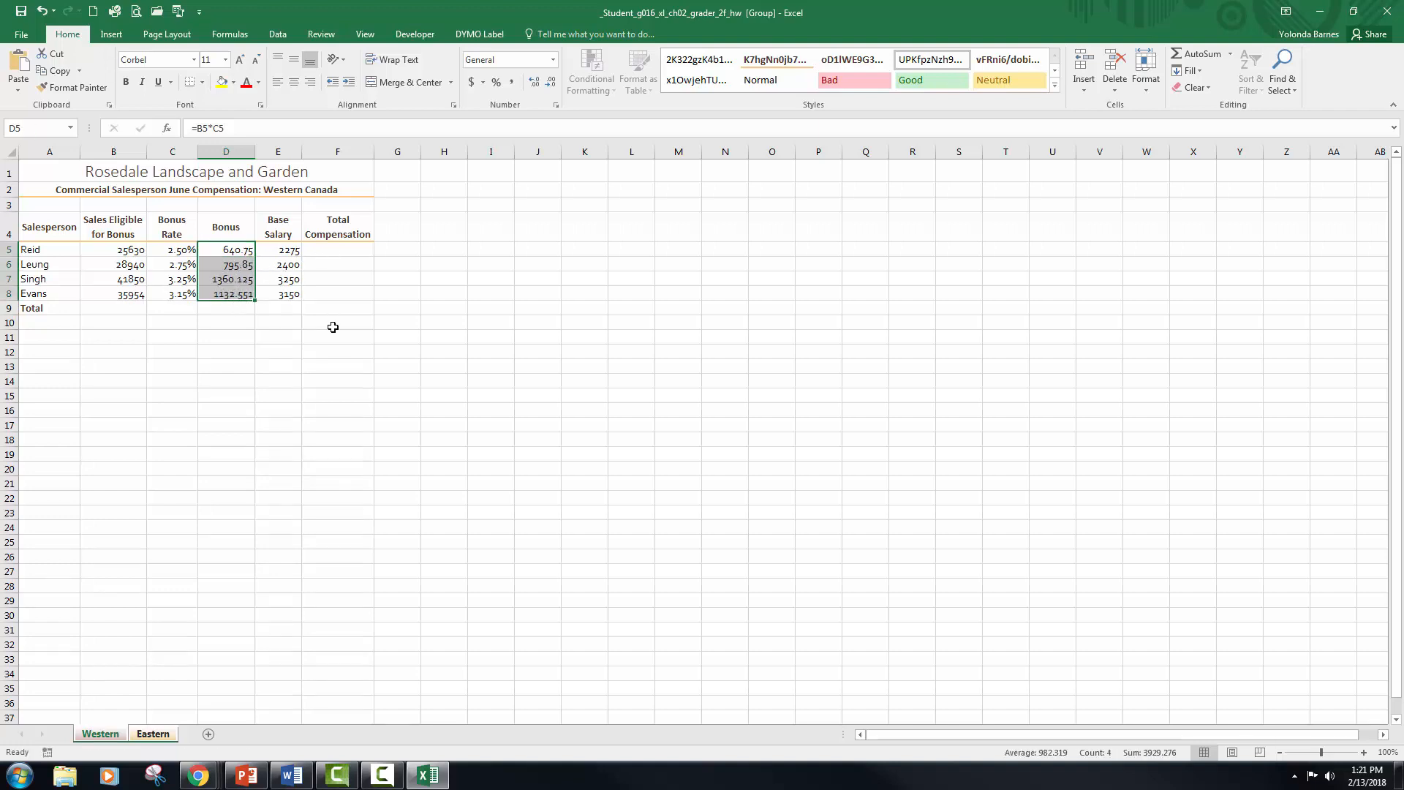
Step: Examine the copied bonus formulas in cells D5 through D8
click(278, 380)
click(248, 266)
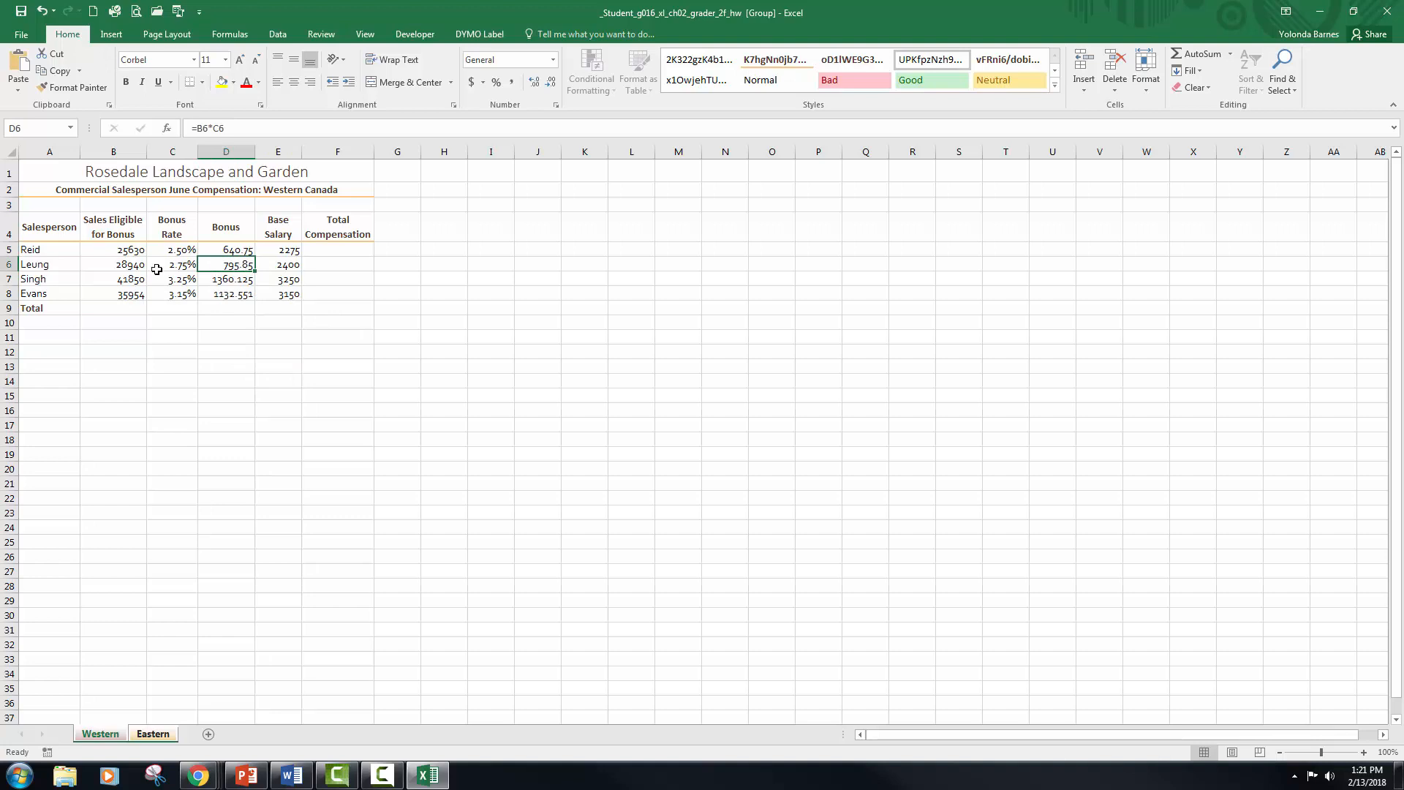
click(217, 281)
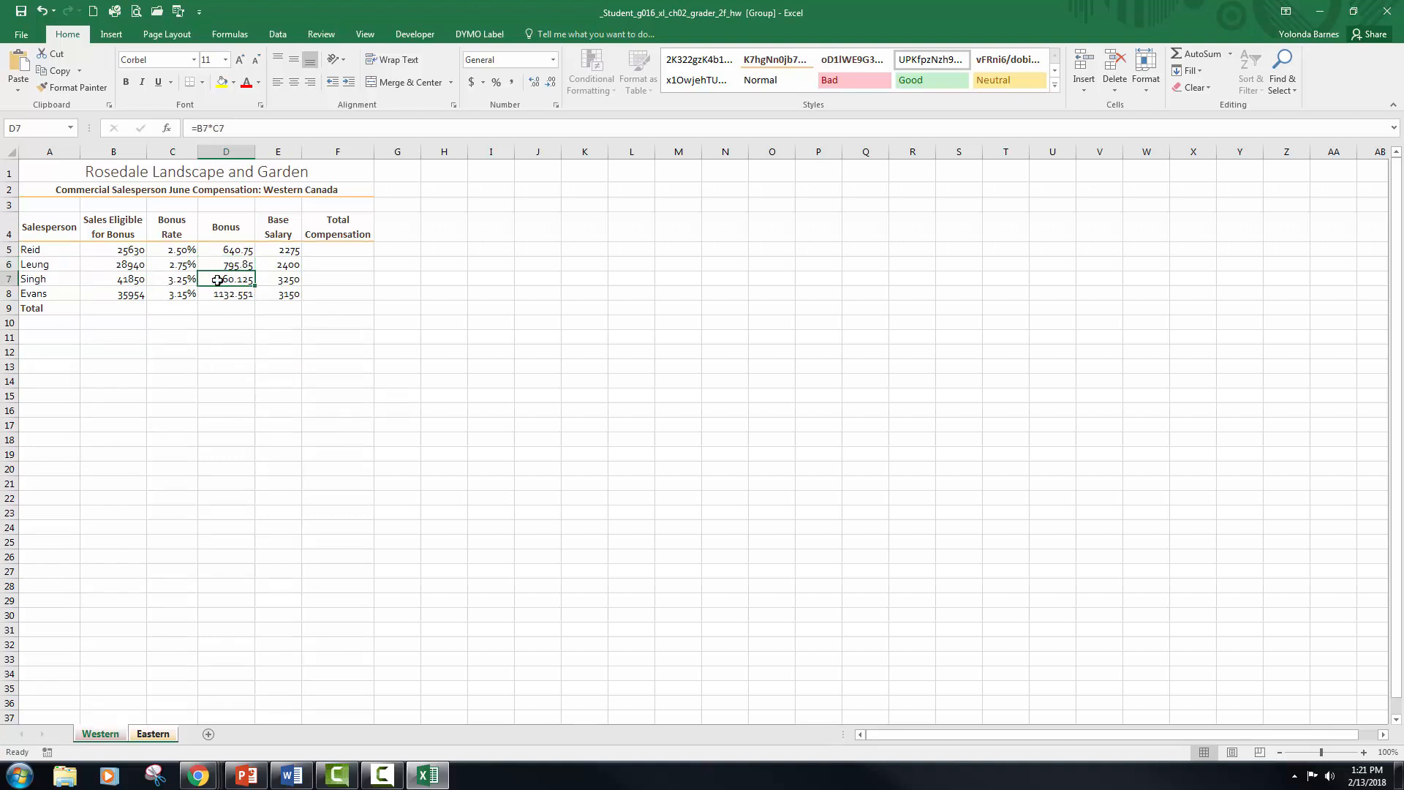
click(240, 292)
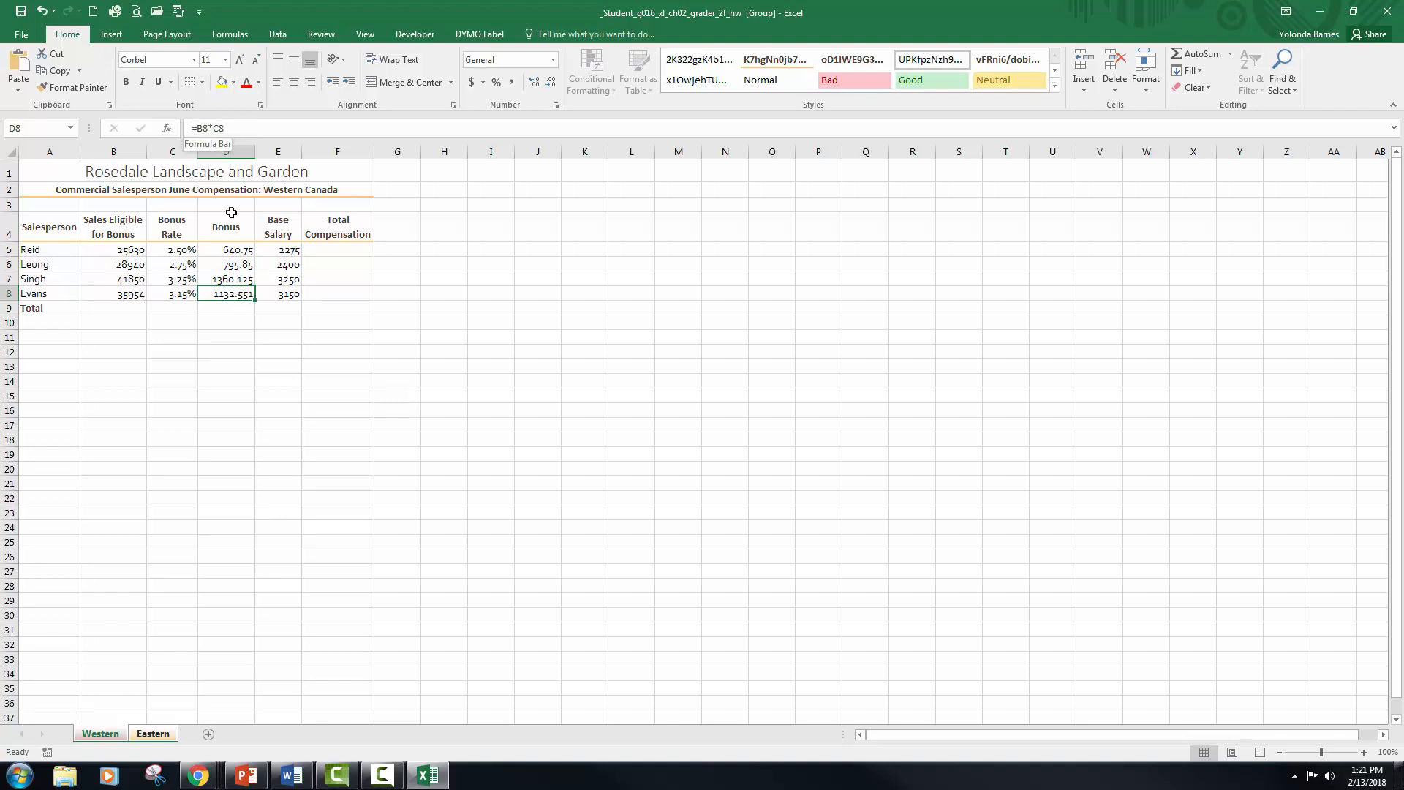
click(231, 250)
click(236, 263)
drag(236, 279, 238, 295)
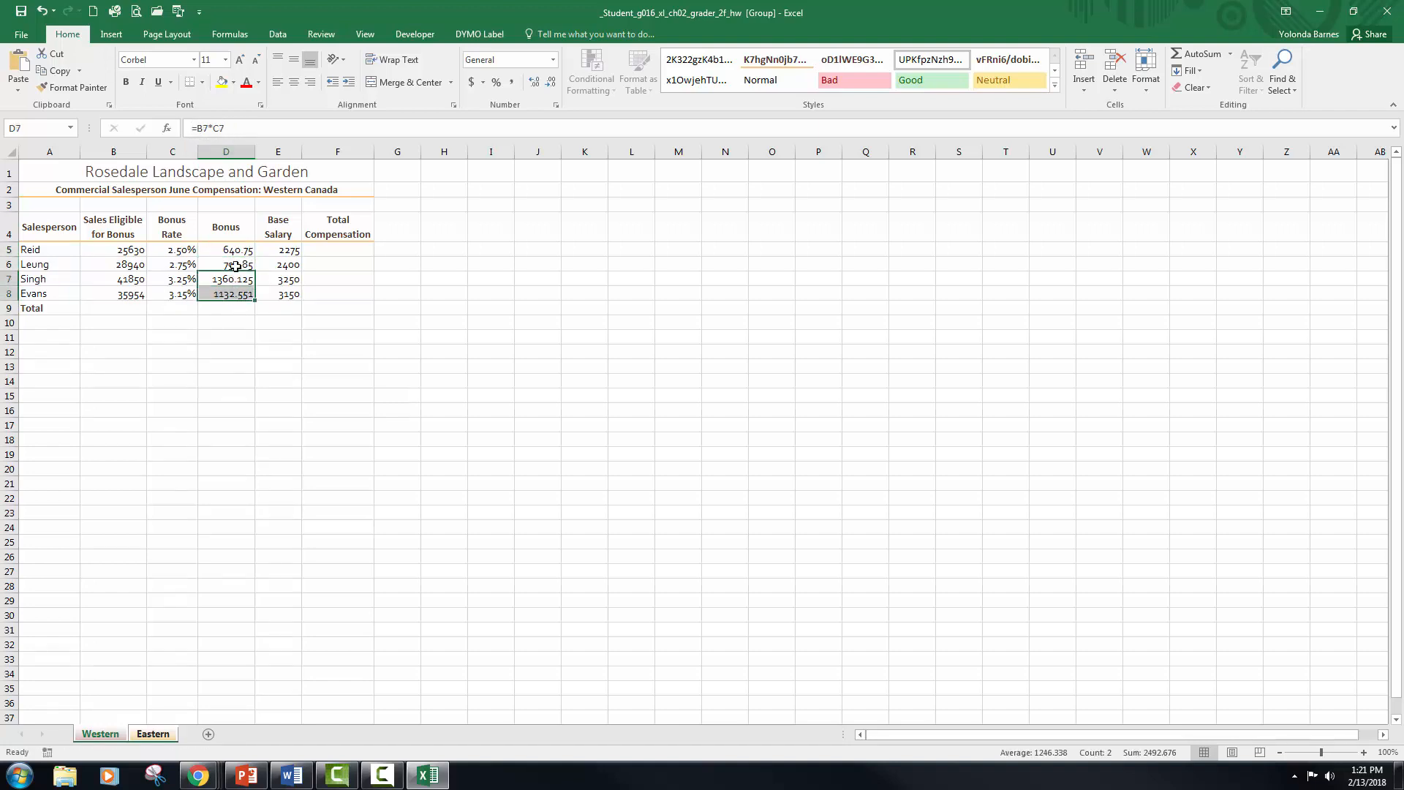
click(238, 262)
click(240, 252)
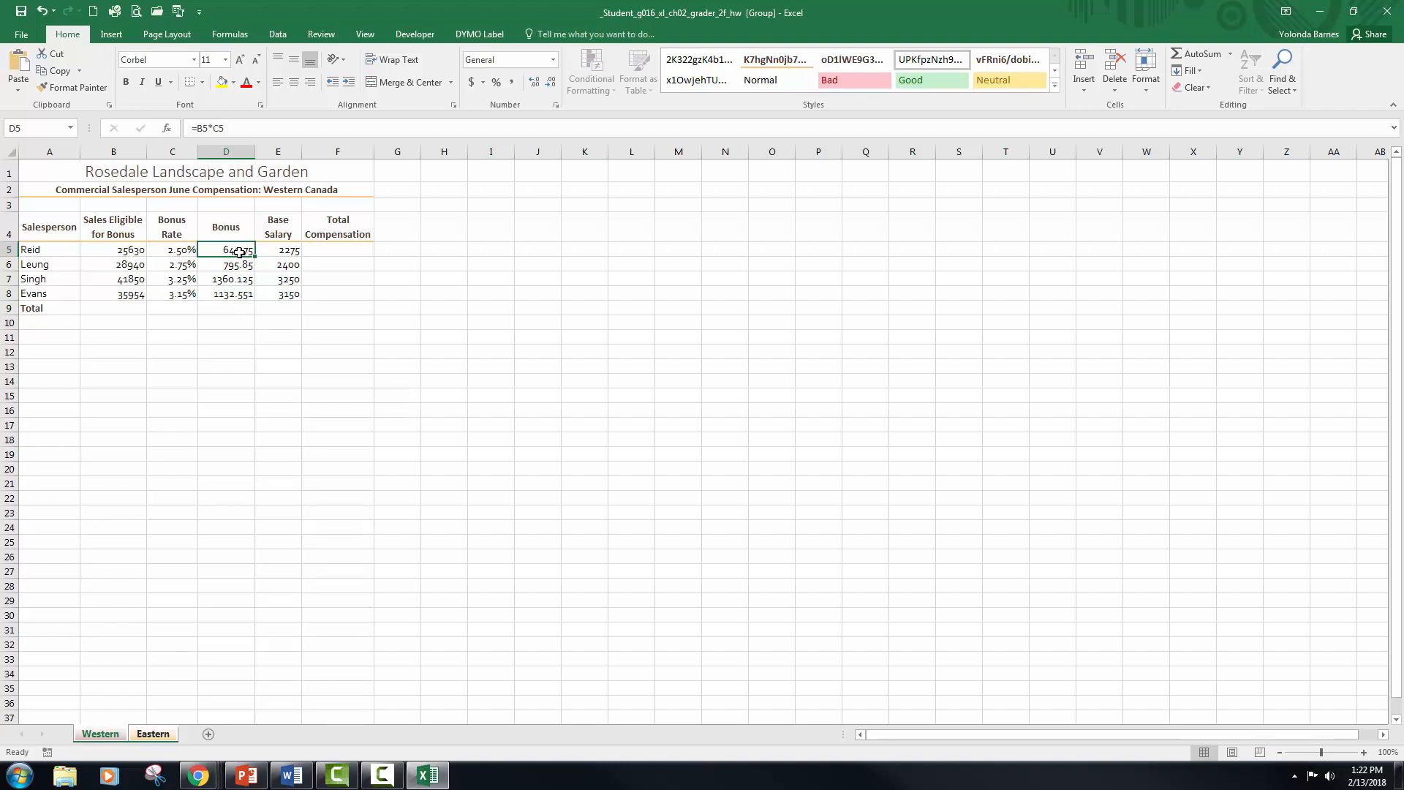
Step: Calculate the total compensation in F5 with =D5+E5 and fill the formula down through F8
click(327, 250)
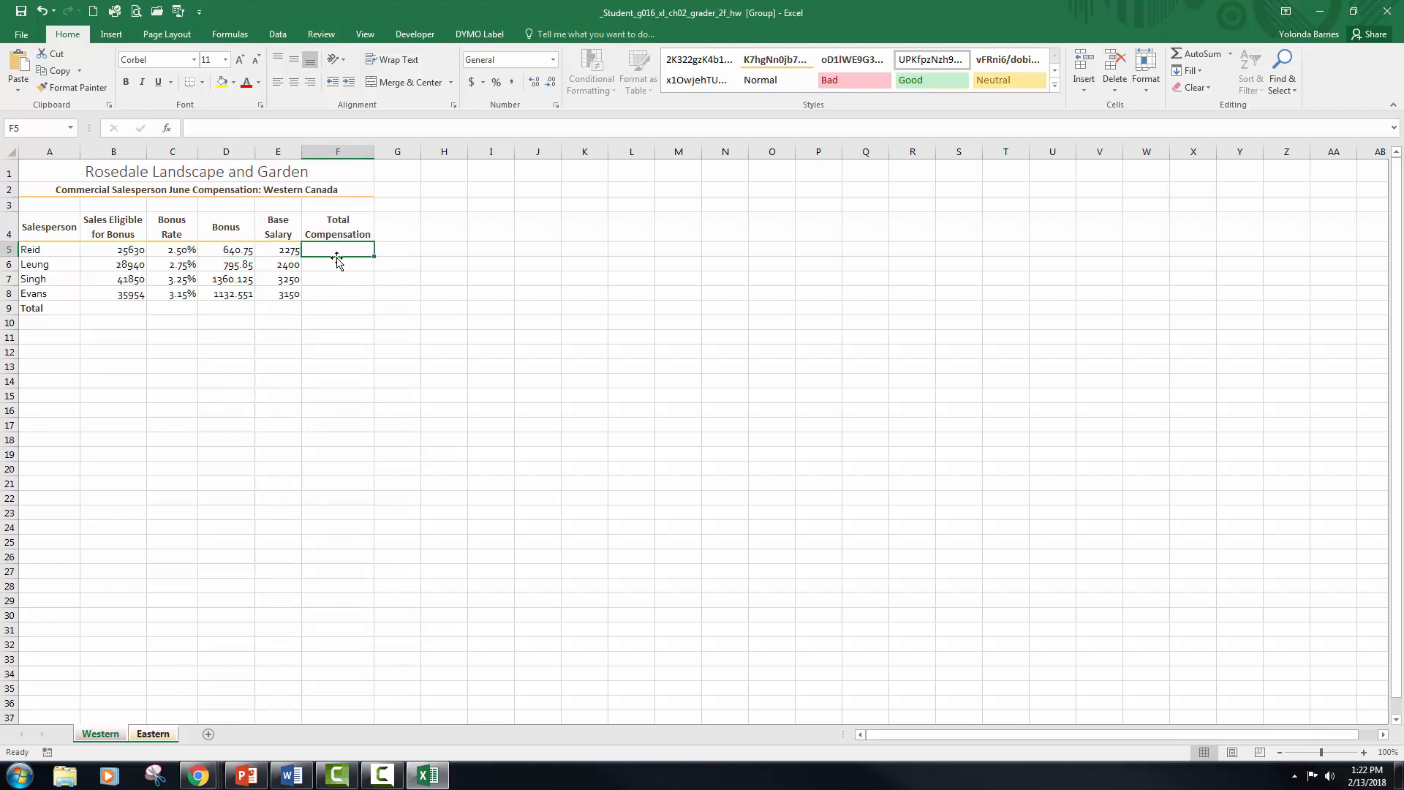
text(=)
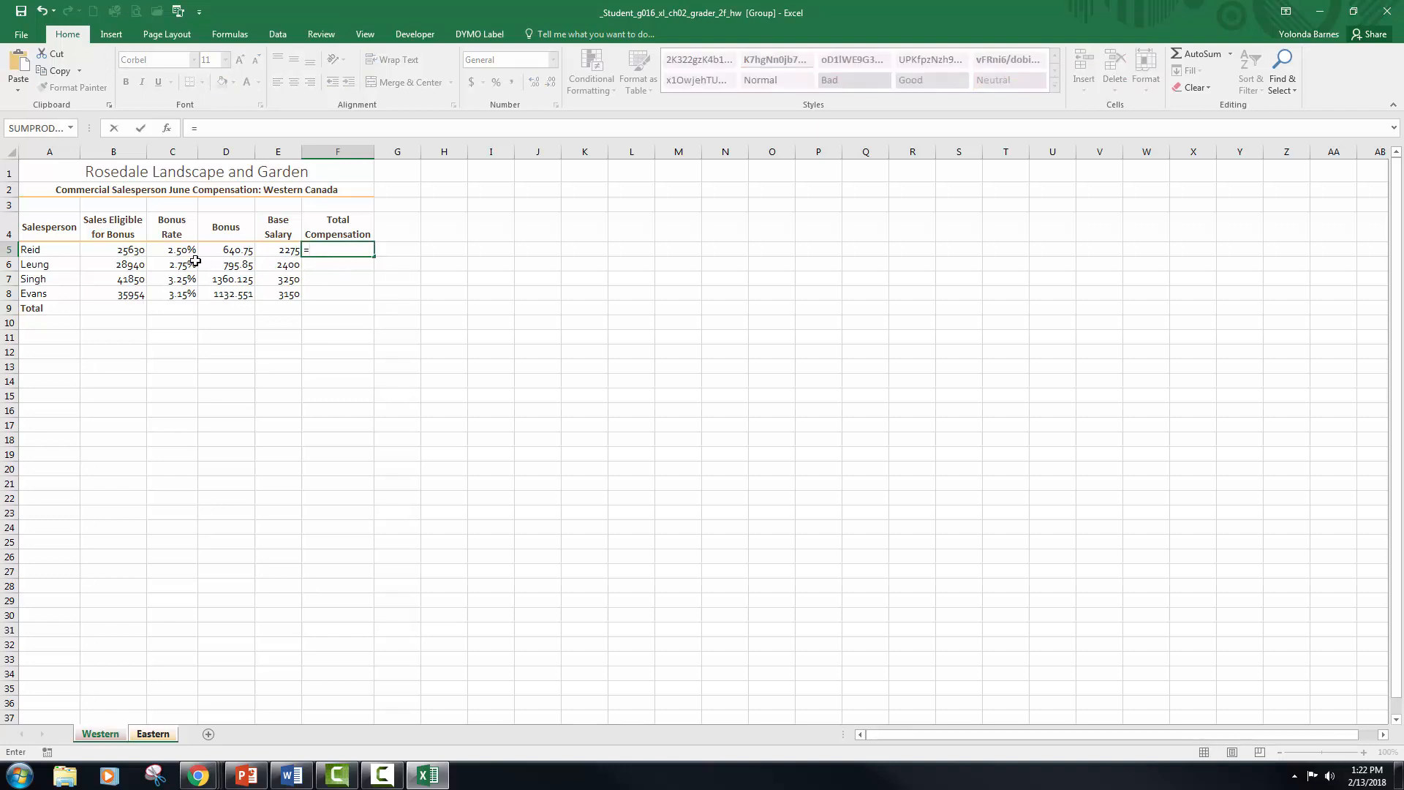
click(232, 250)
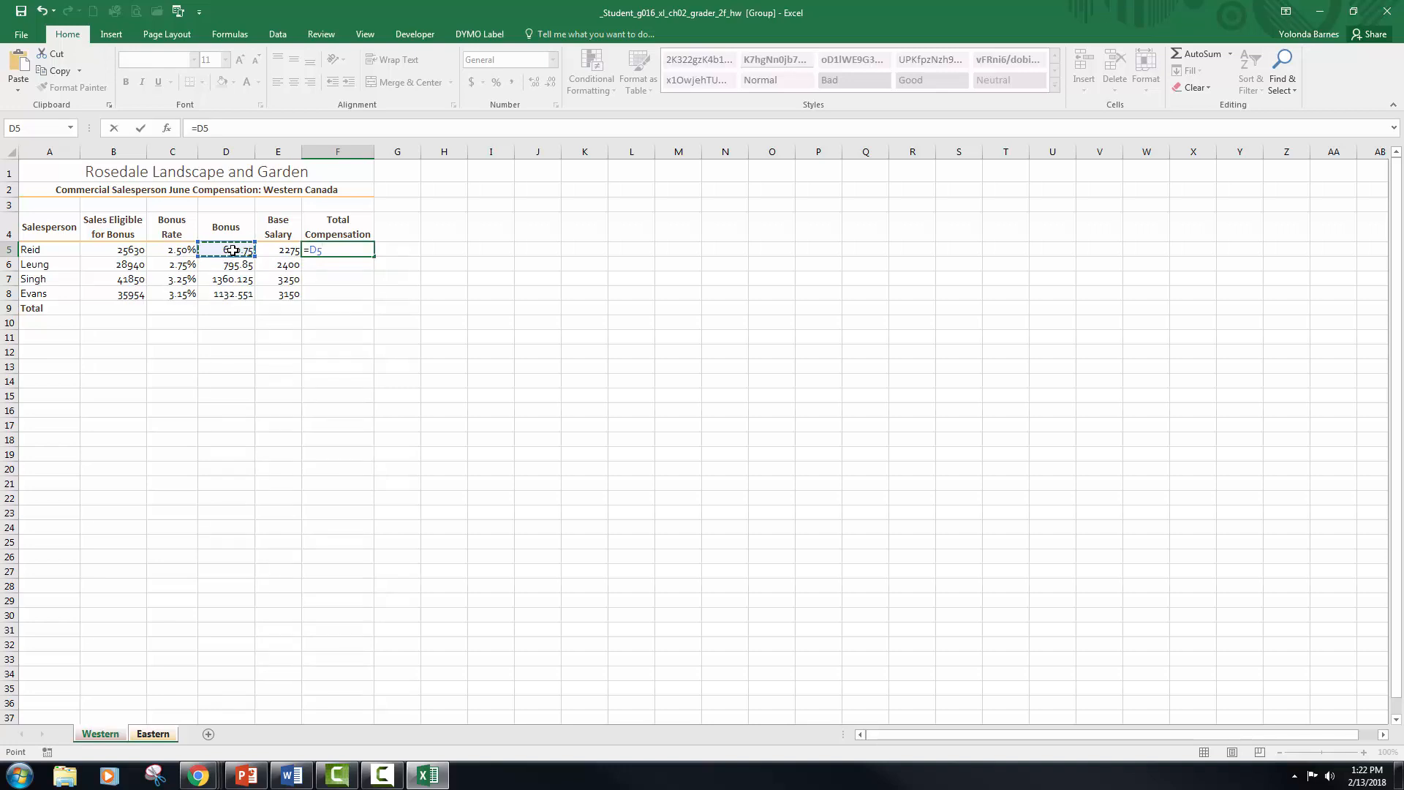
text(+)
click(278, 249)
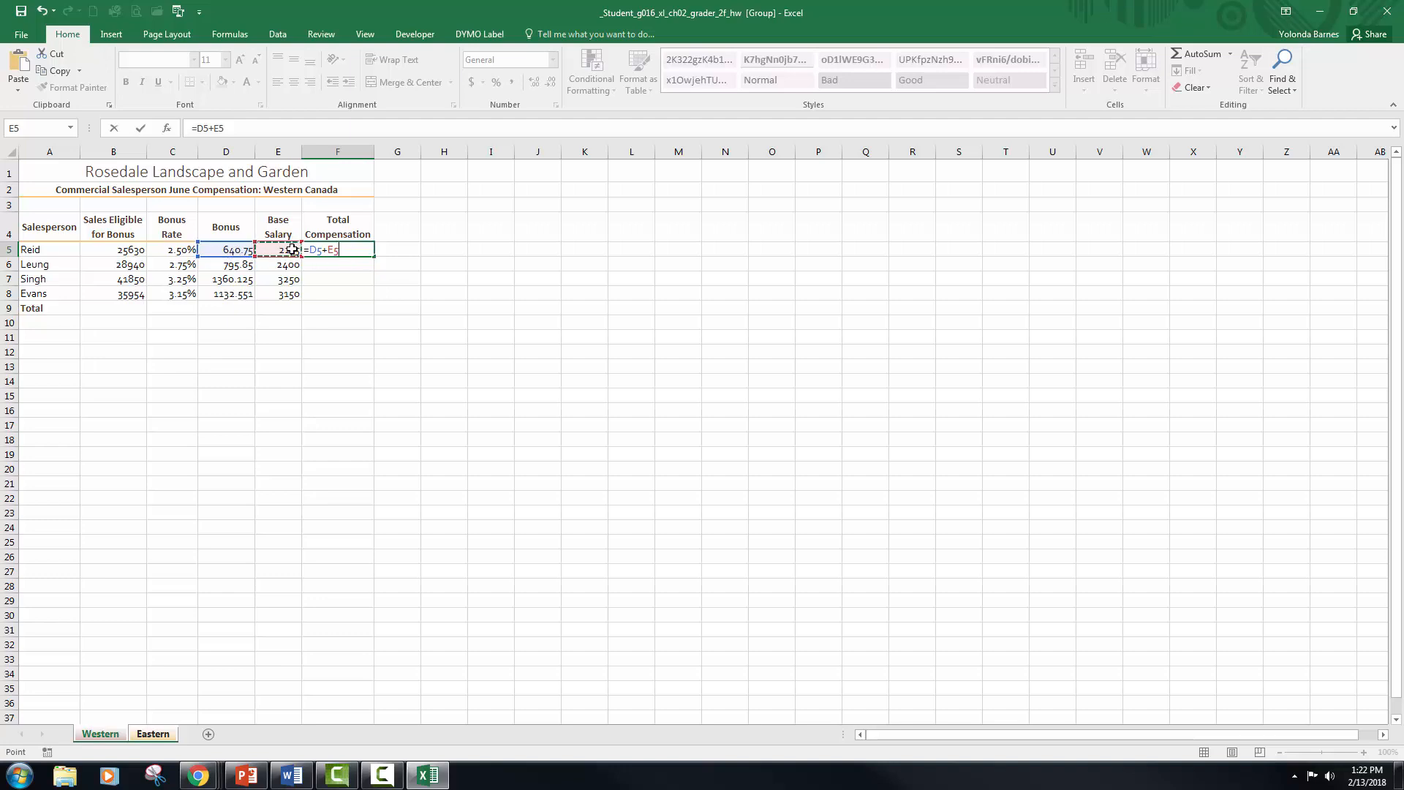
key(ctrl+Return)
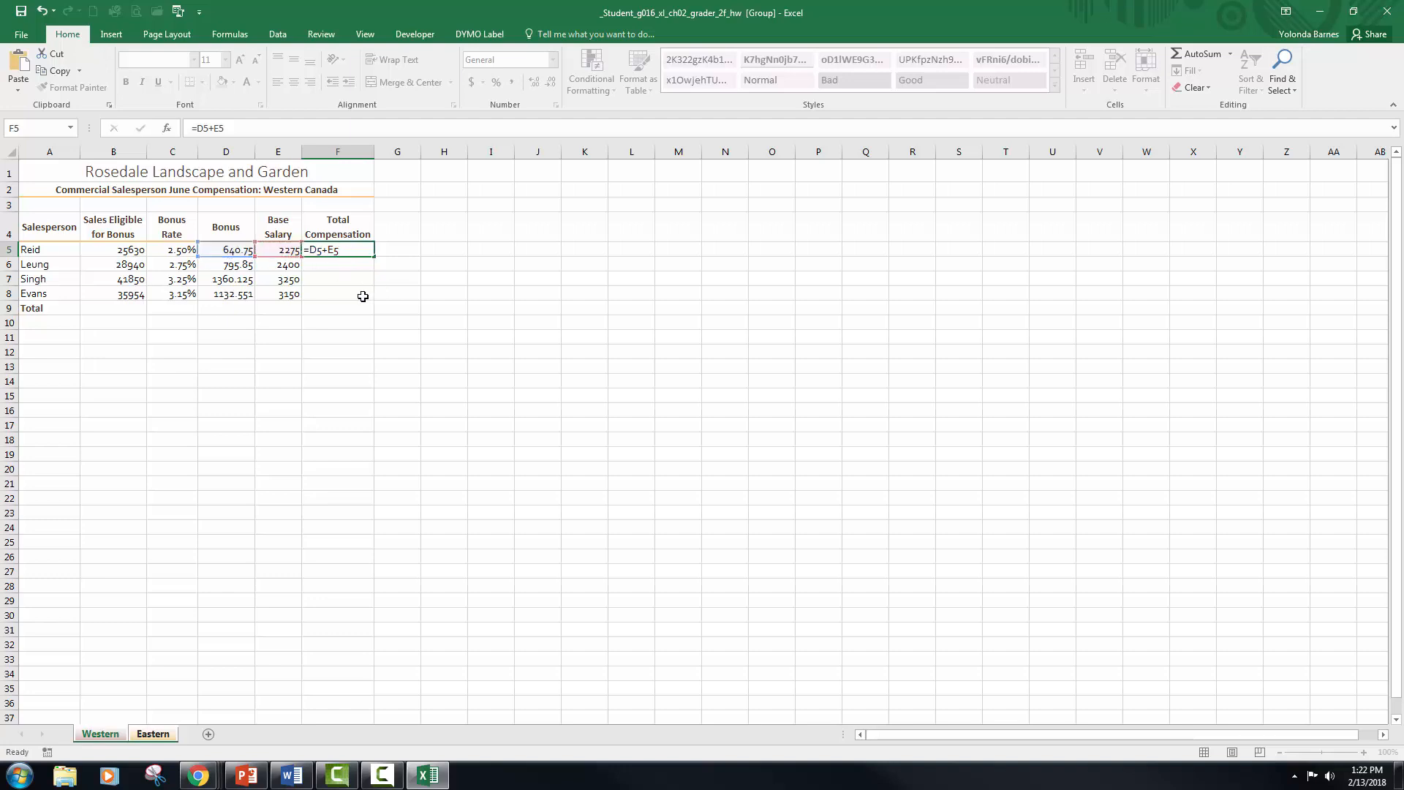
key(Return)
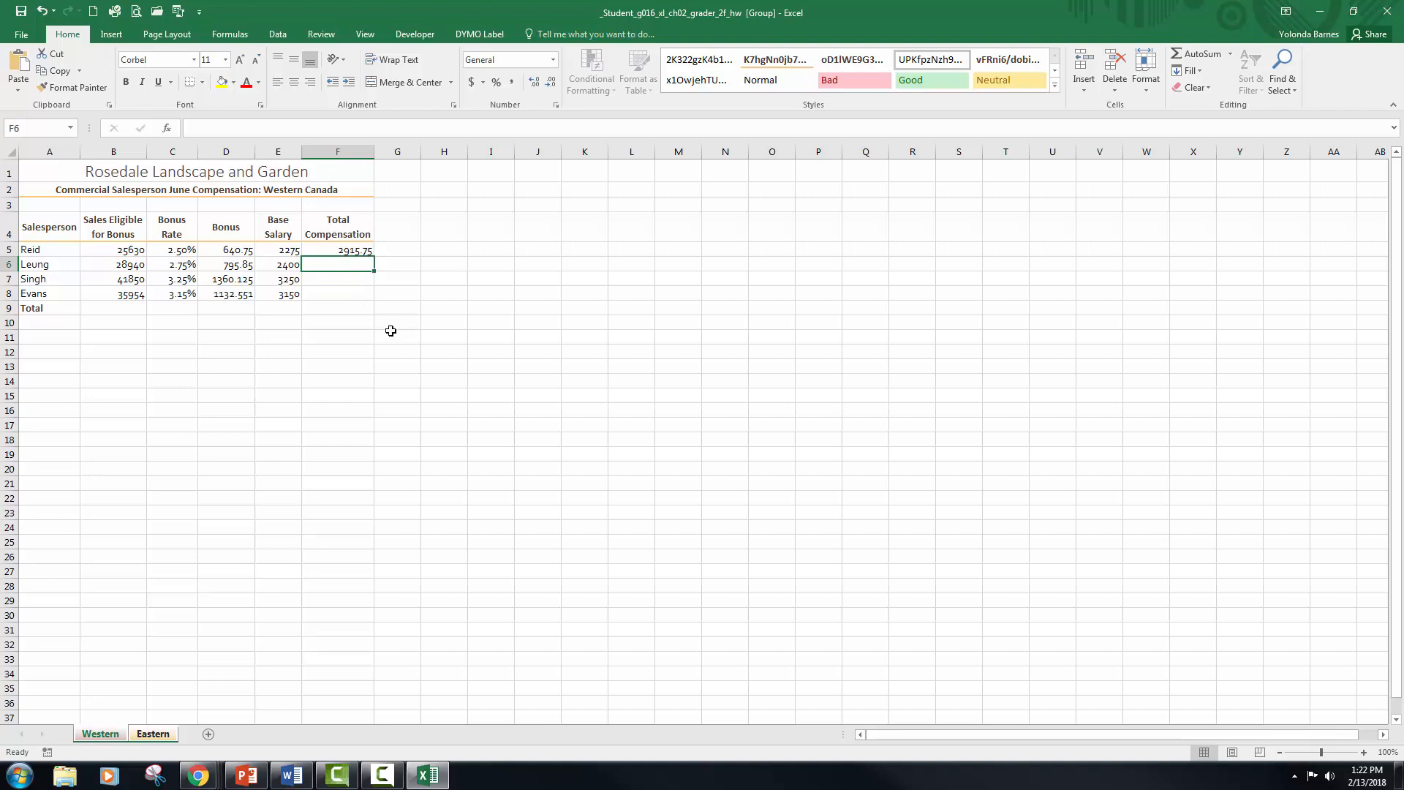
click(365, 251)
drag(374, 255, 371, 299)
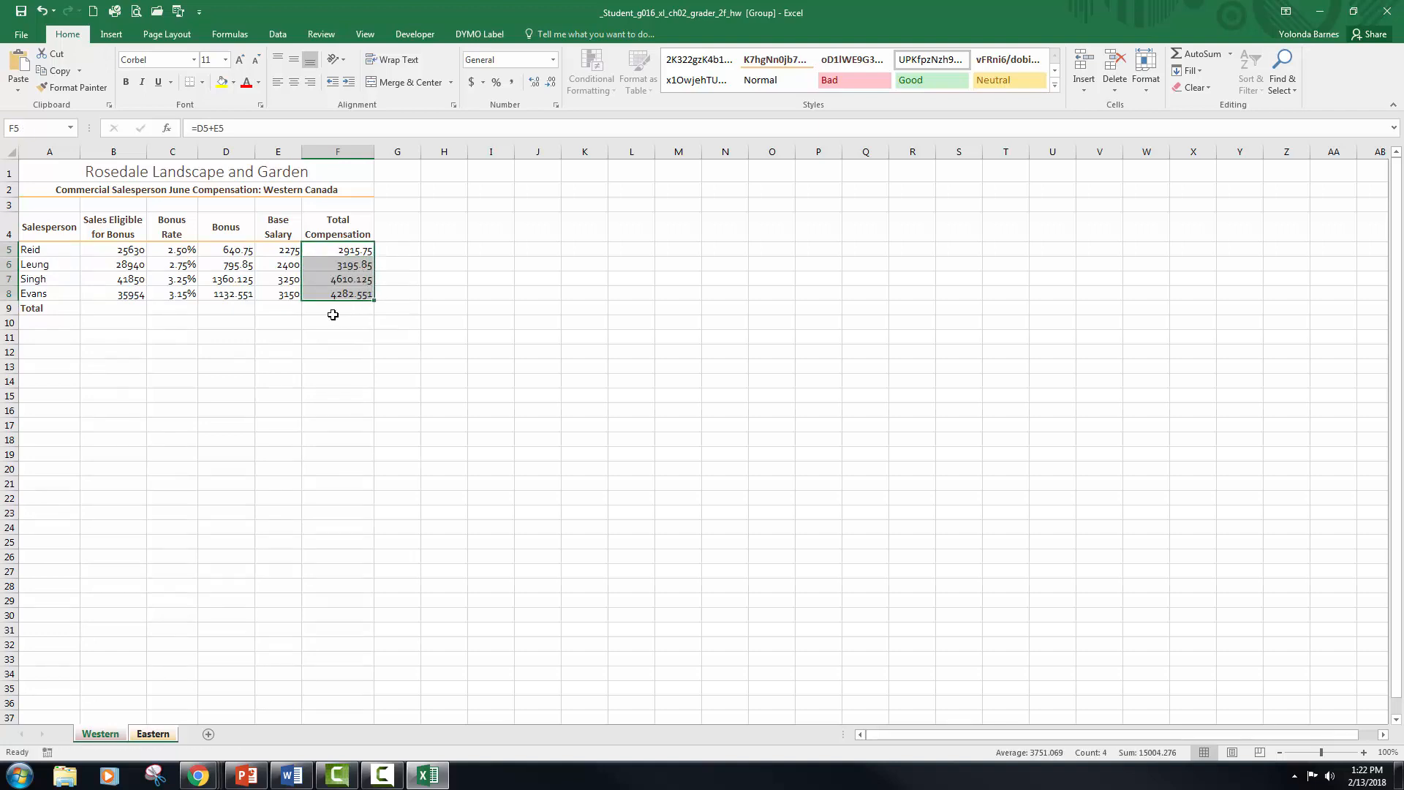
Step: Total the Sales Eligible for Bonus column in cell B9 by summing B5:B8 with AutoSum
click(122, 308)
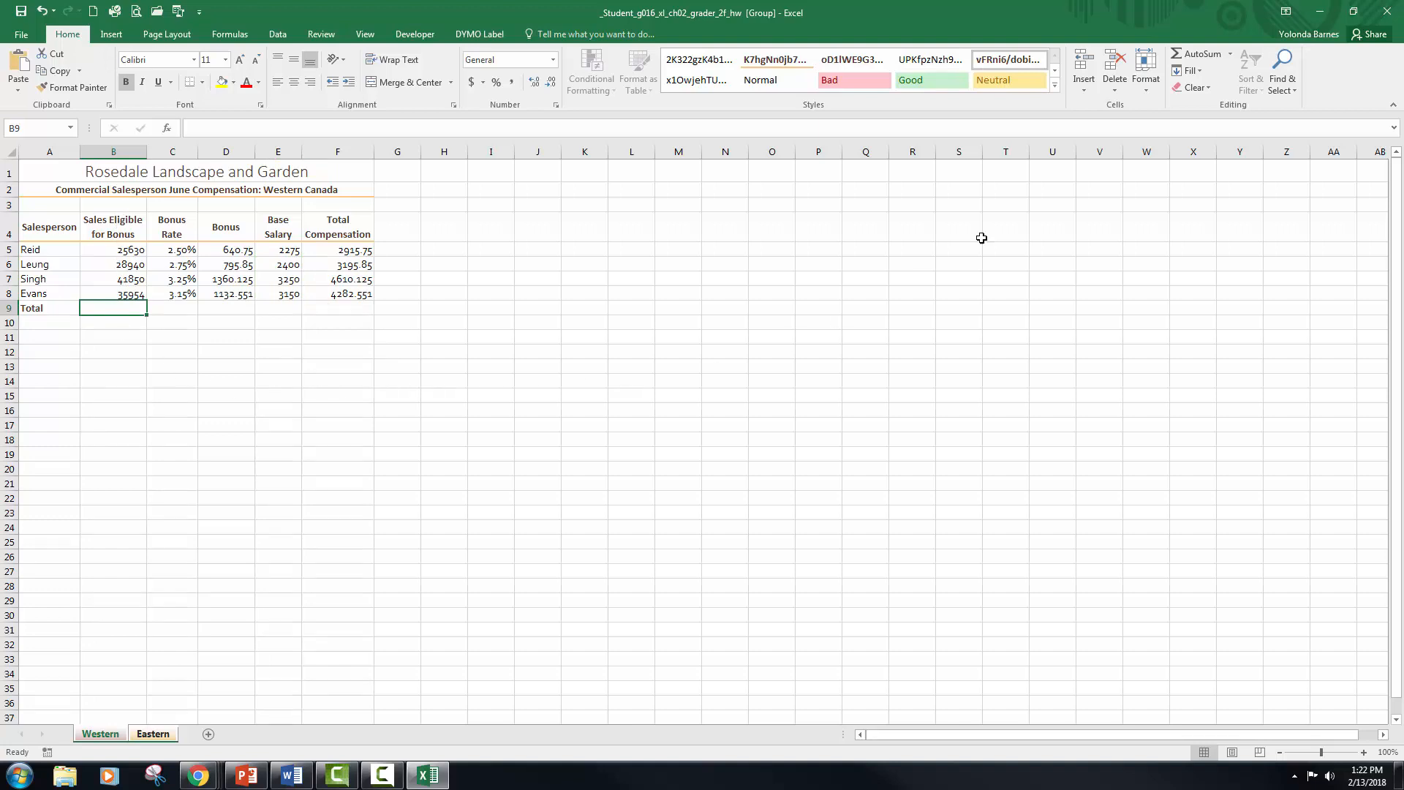
click(1196, 54)
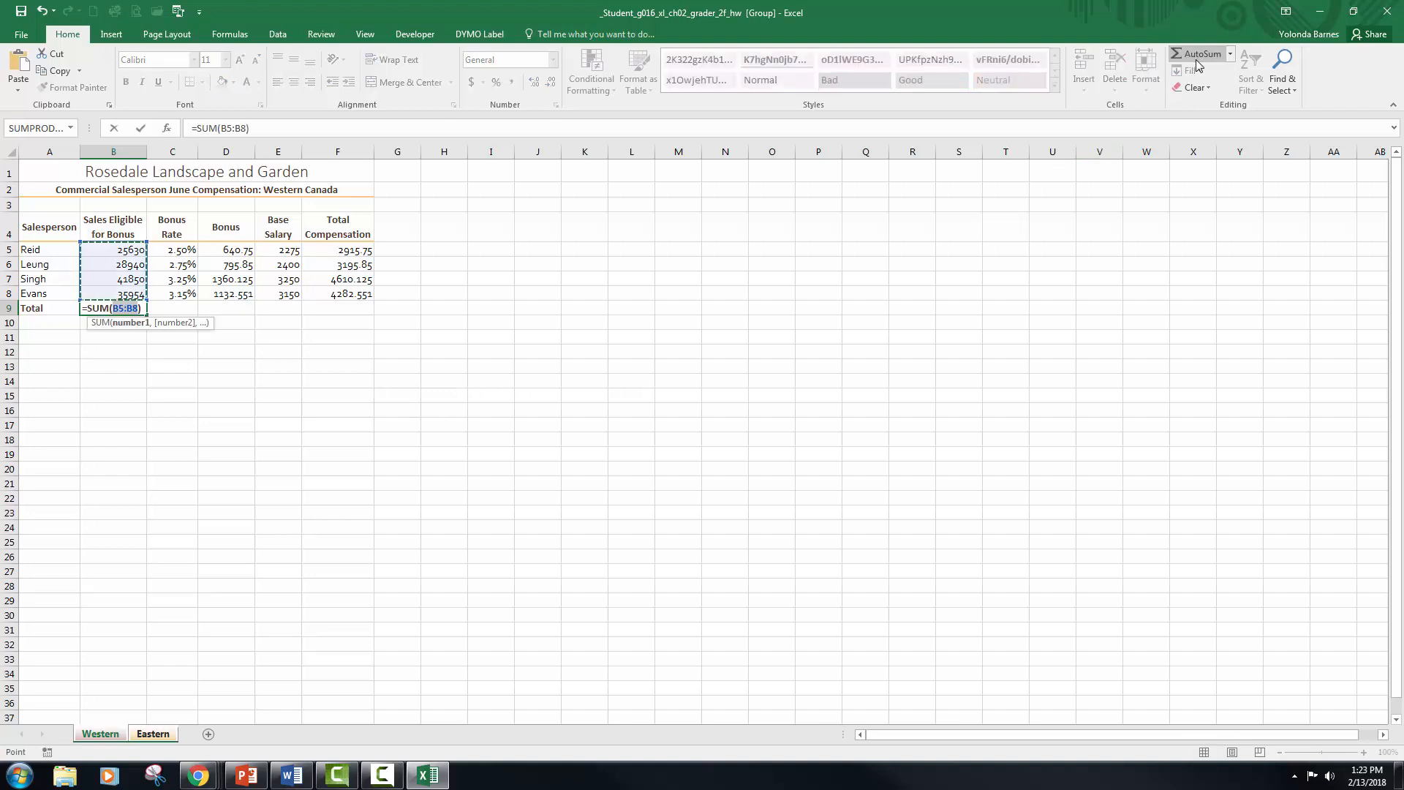
key(Tab)
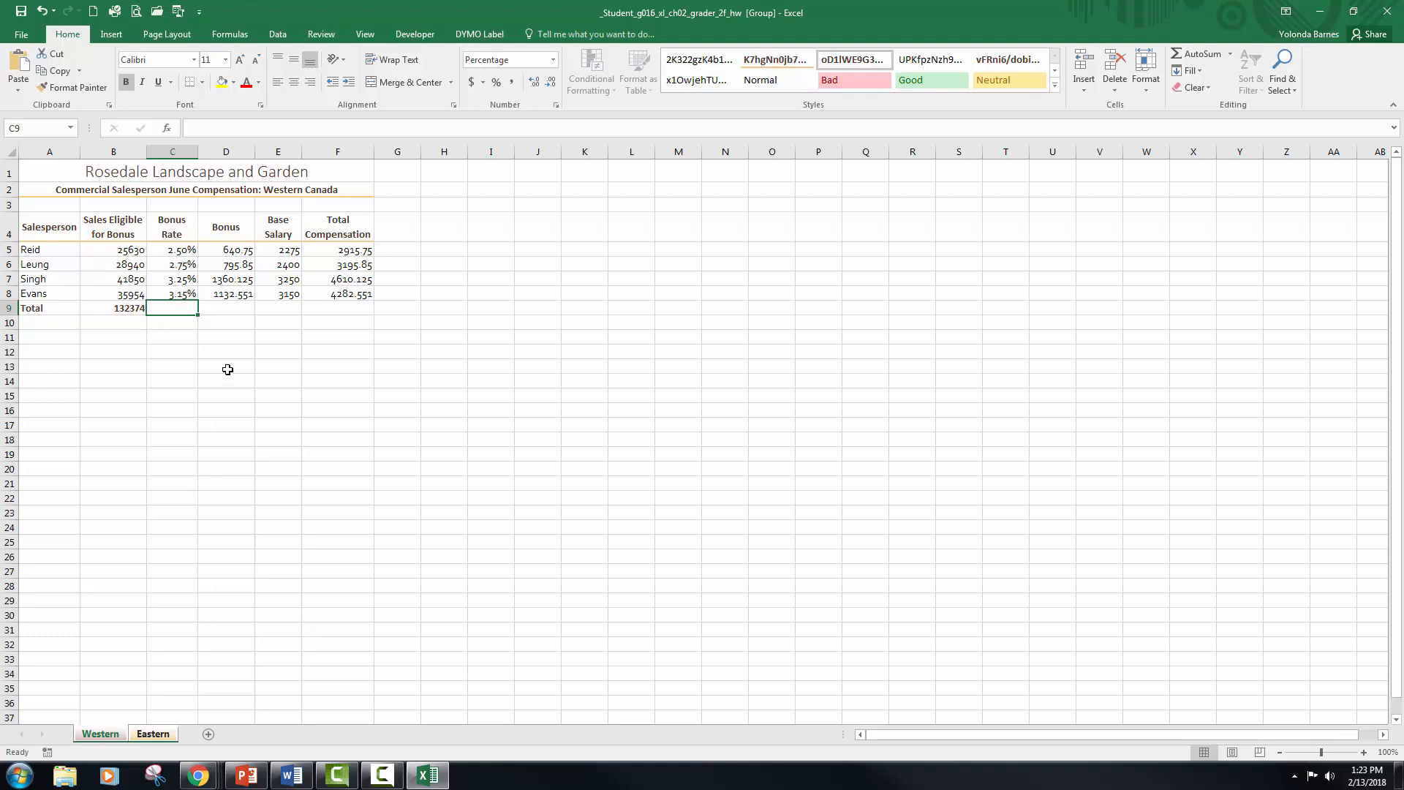
Step: Total the Bonus, Base Salary and Total Compensation columns in D9, E9 and F9 with AutoSum over rows 5 to 8
key(Right)
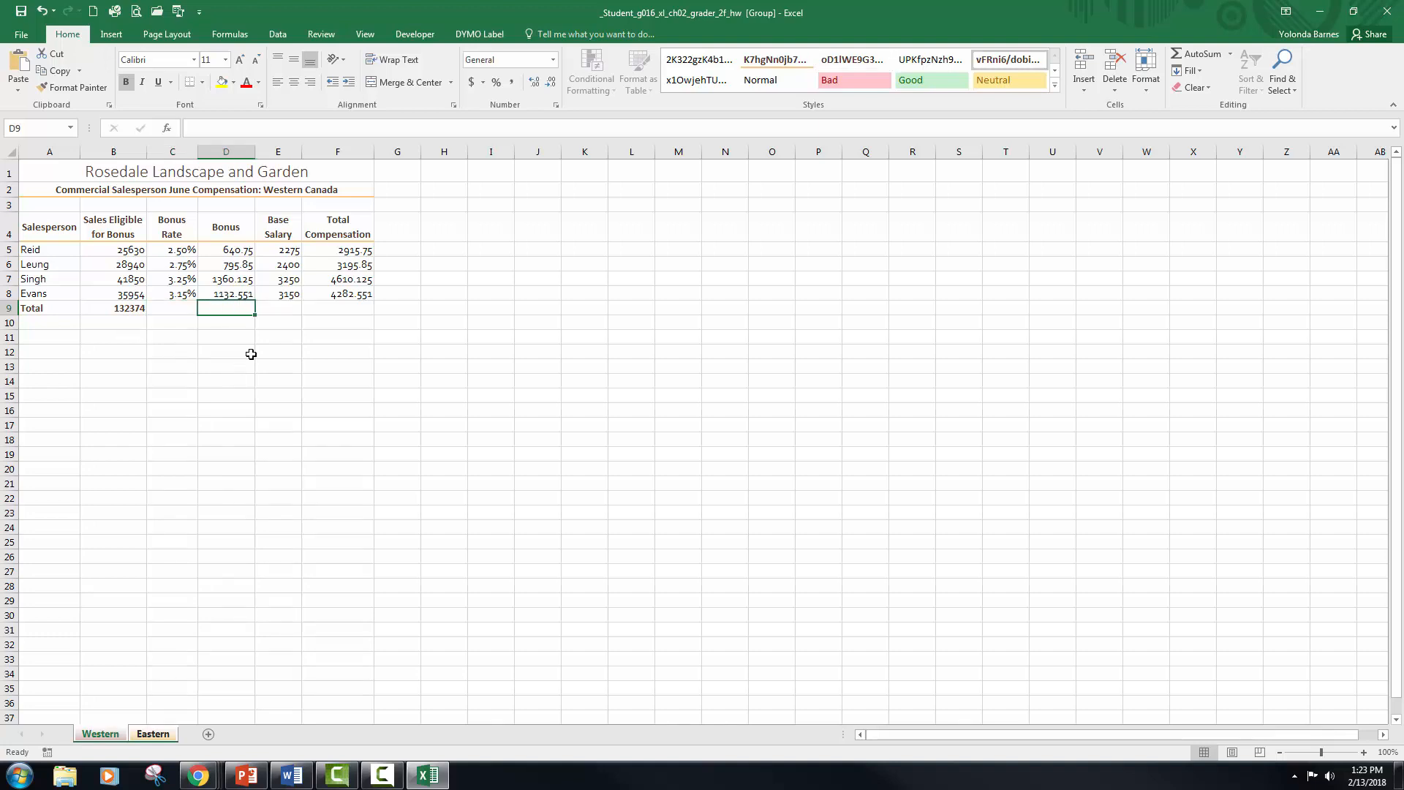
click(1210, 58)
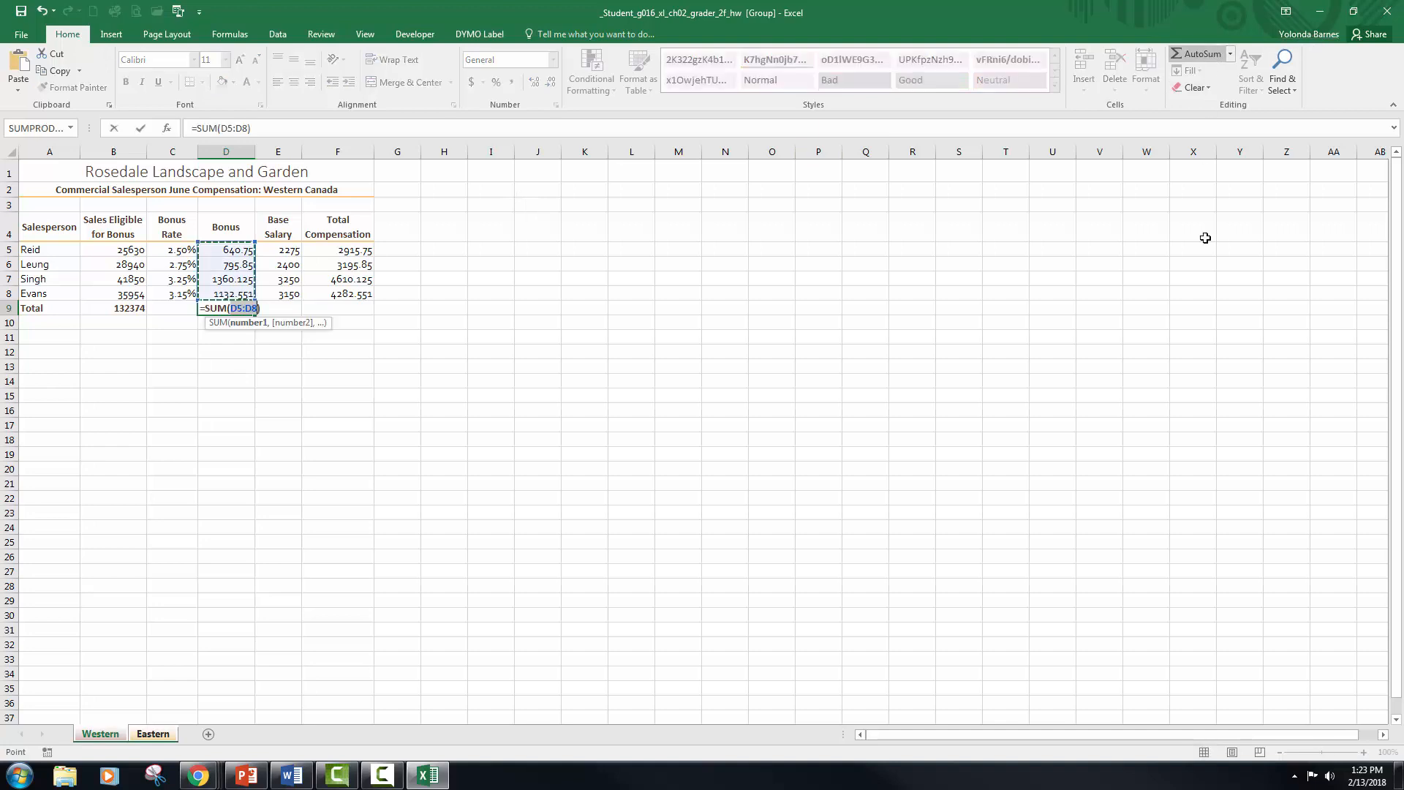
key(Tab)
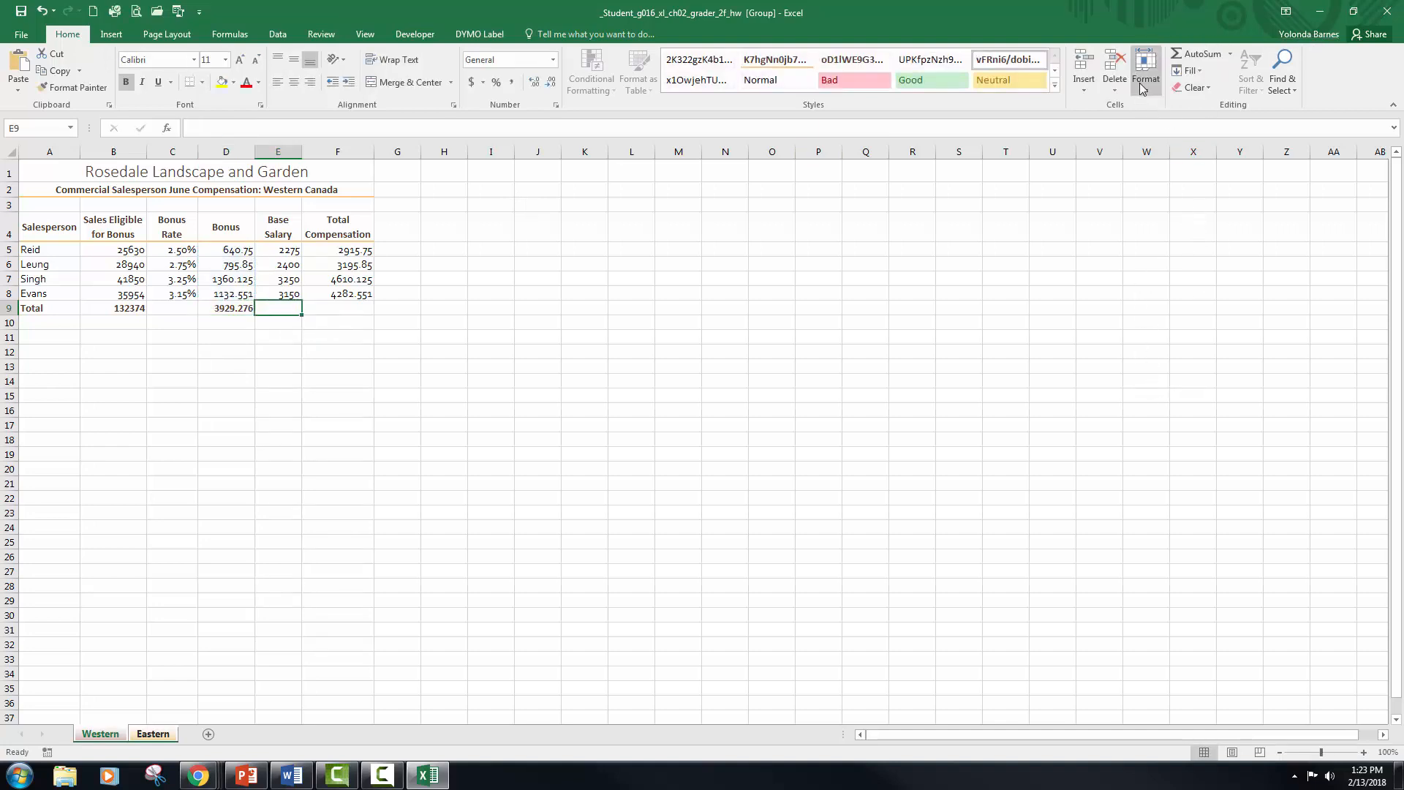
click(1189, 58)
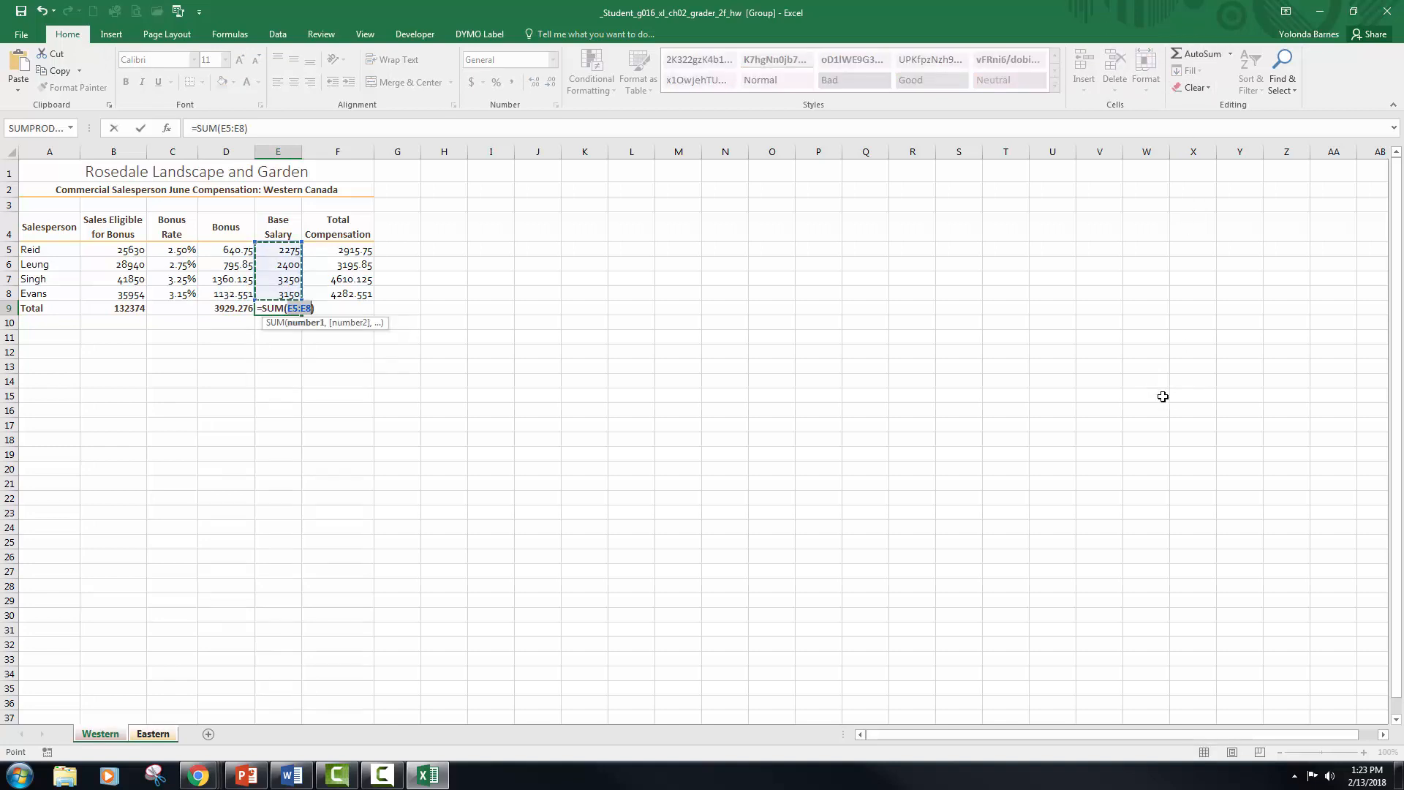
key(Tab)
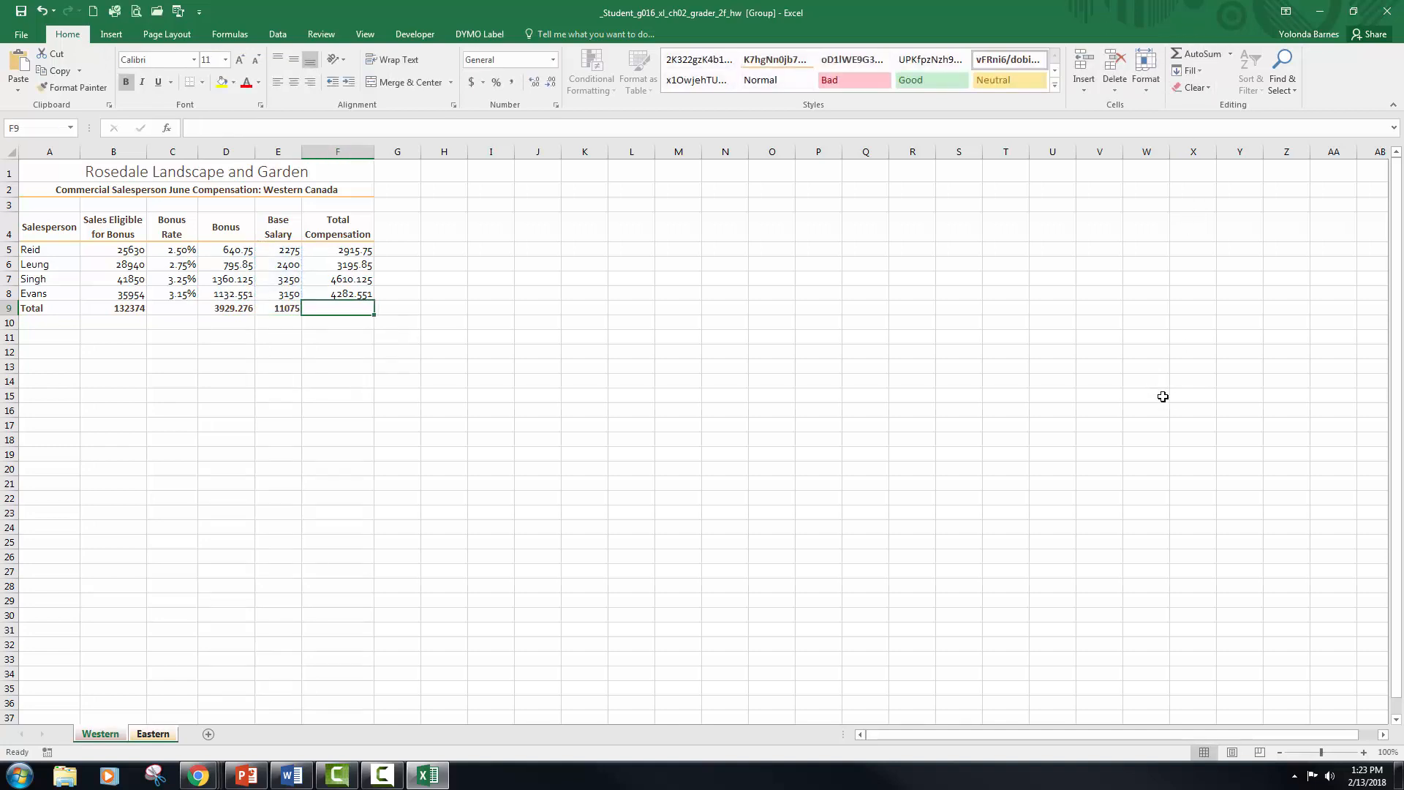
click(1205, 55)
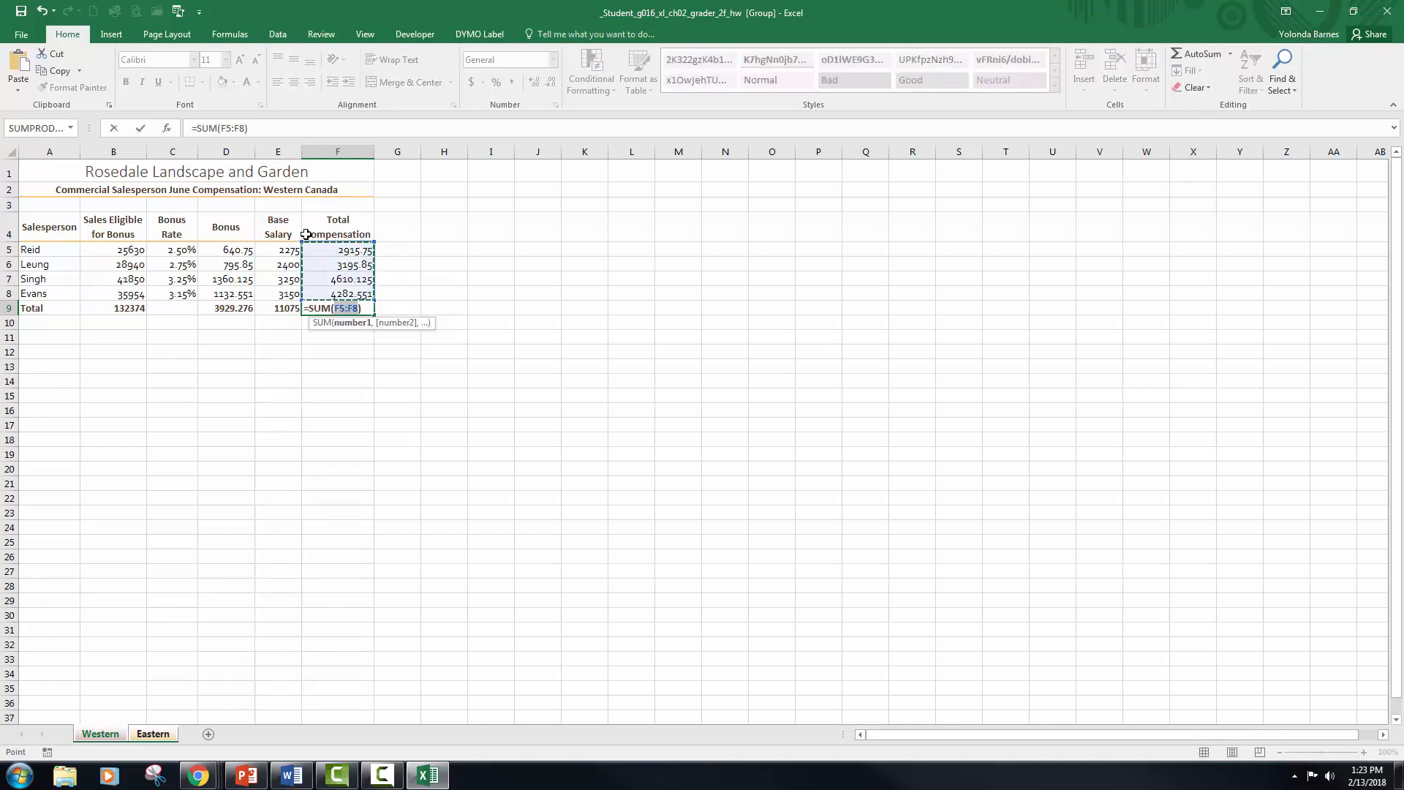
click(139, 129)
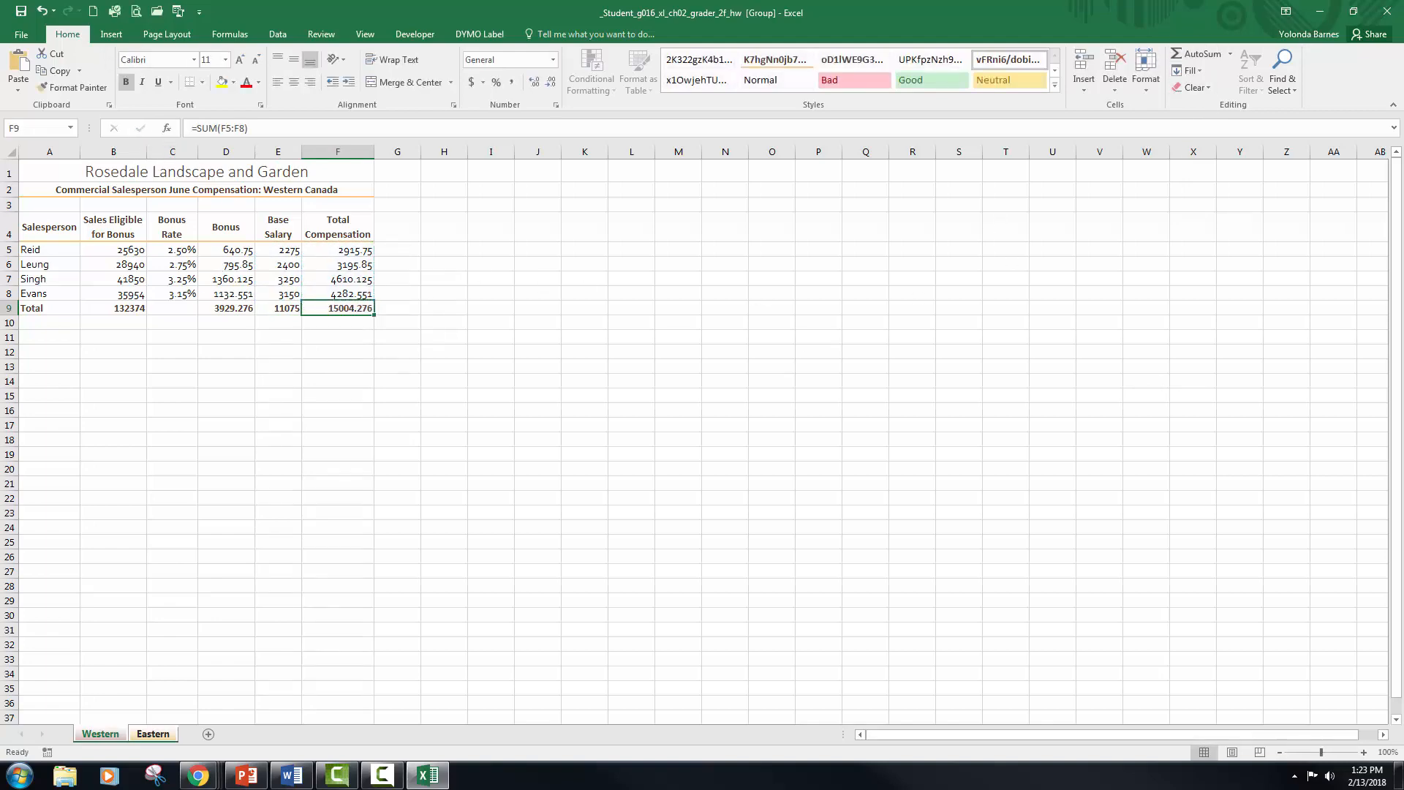
Step: Switch to the Word instructions and check the number formatting required for rows 5 and 9
key(alt+Tab)
click(604, 132)
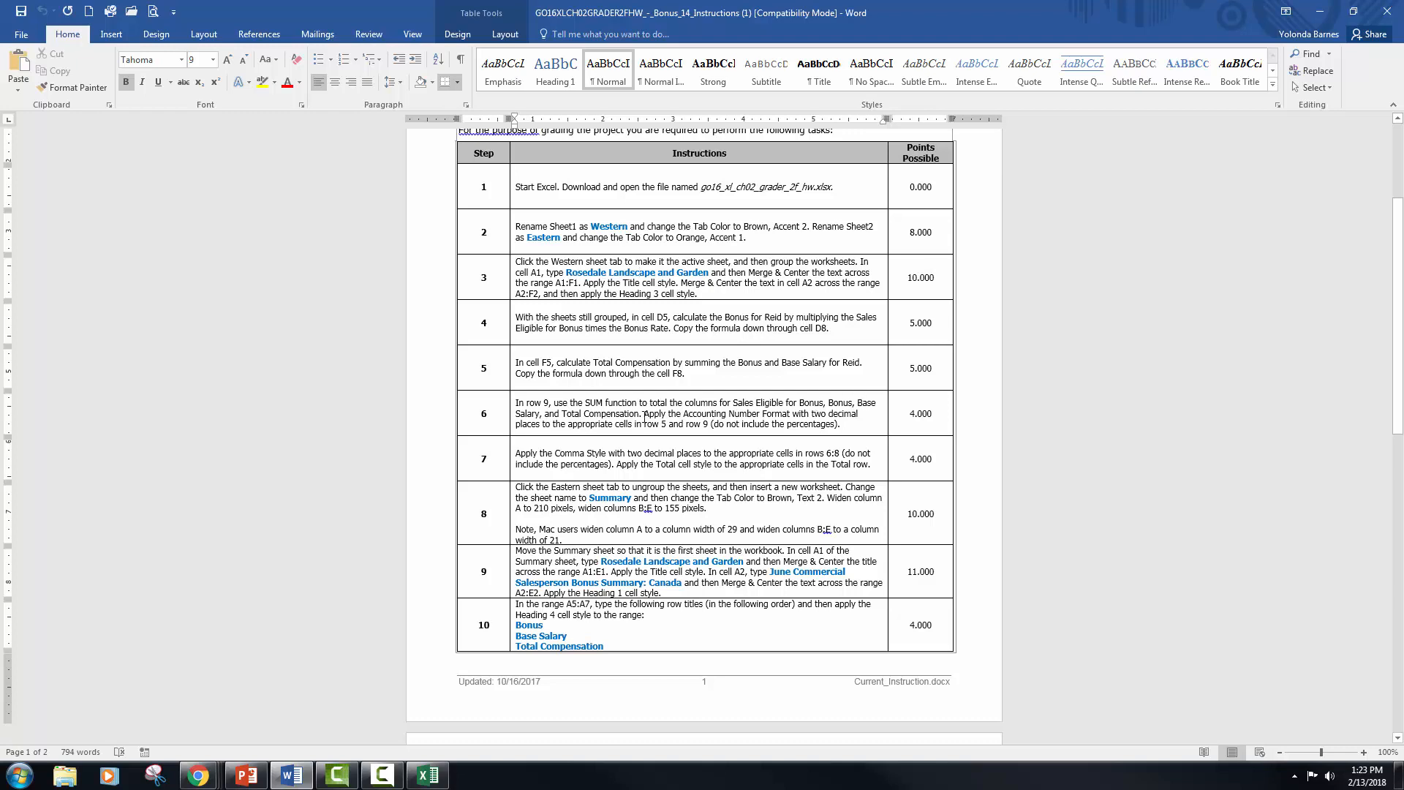
drag(894, 6, 1403, 81)
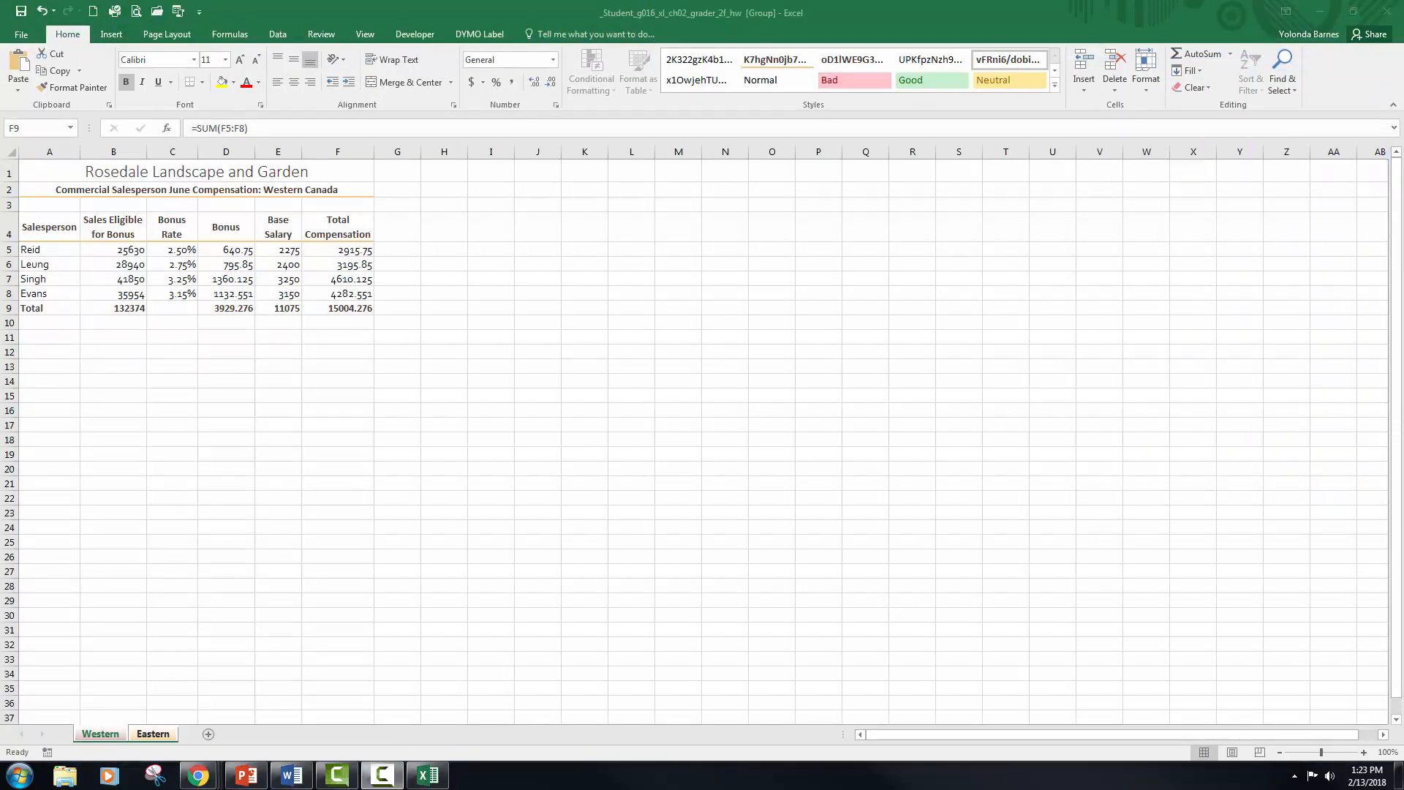
key(F2)
text(=)
click(174, 306)
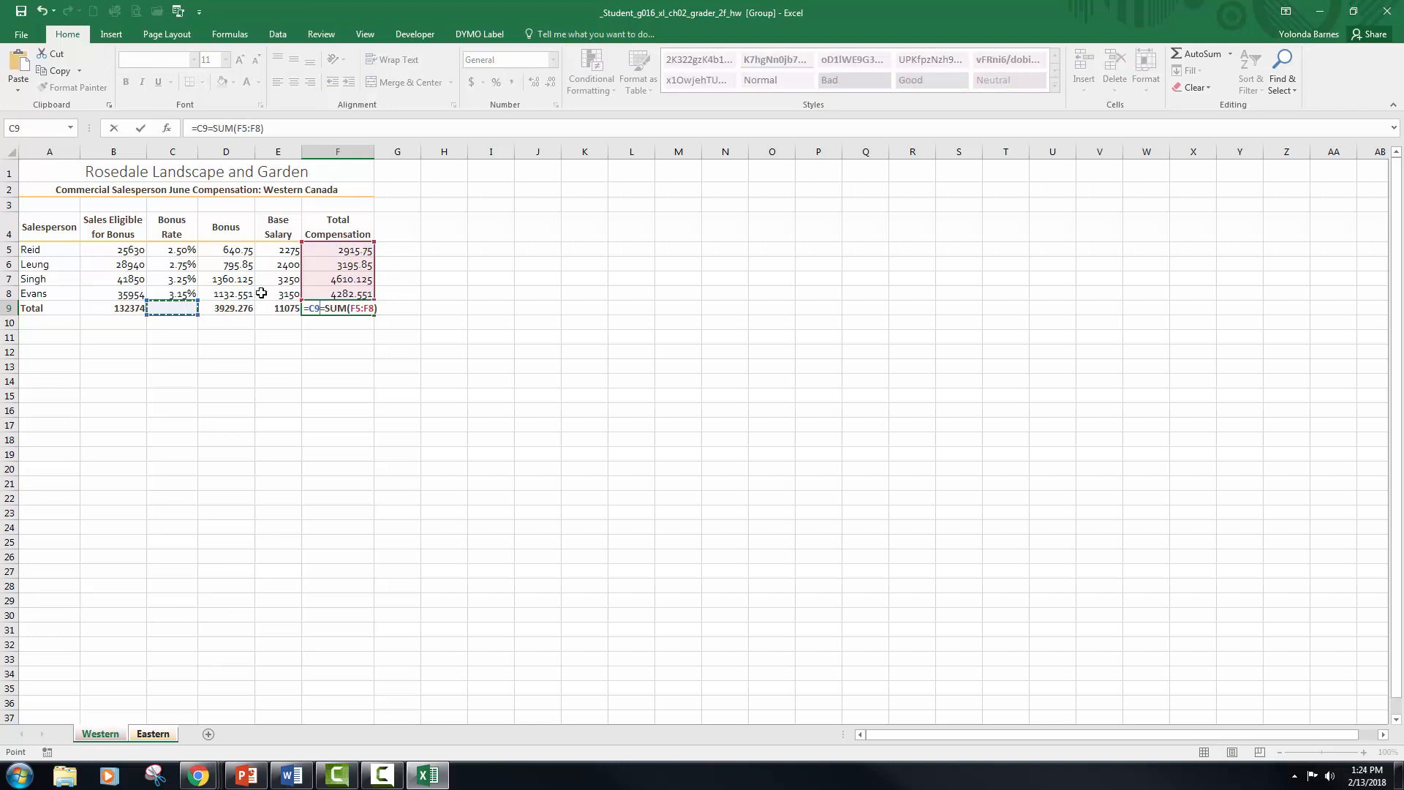
click(424, 320)
key(Up)
key(Up)
key(Up)
key(Up)
key(Up)
key(Up)
key(Up)
key(Up)
key(Up)
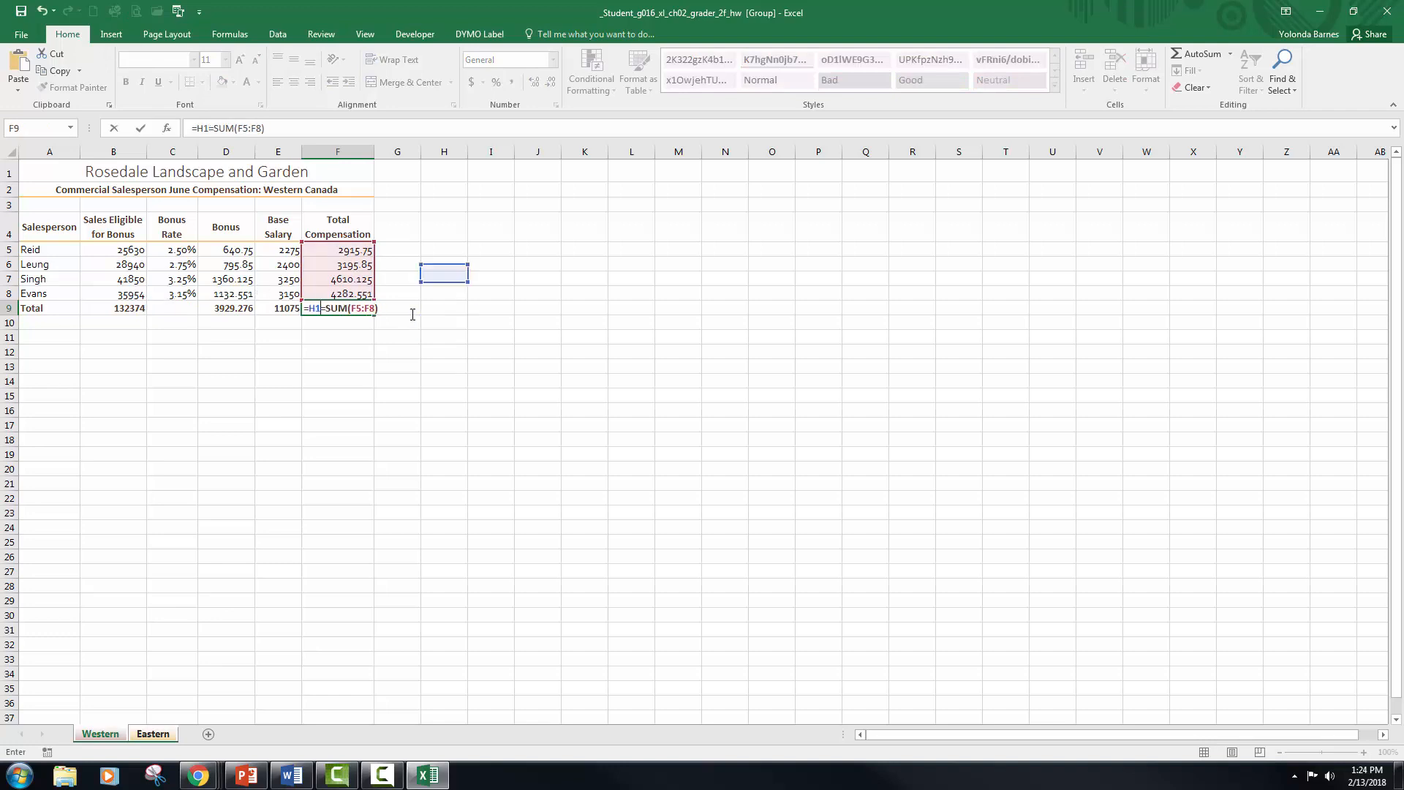
key(BackSpace)
key(BackSpace)
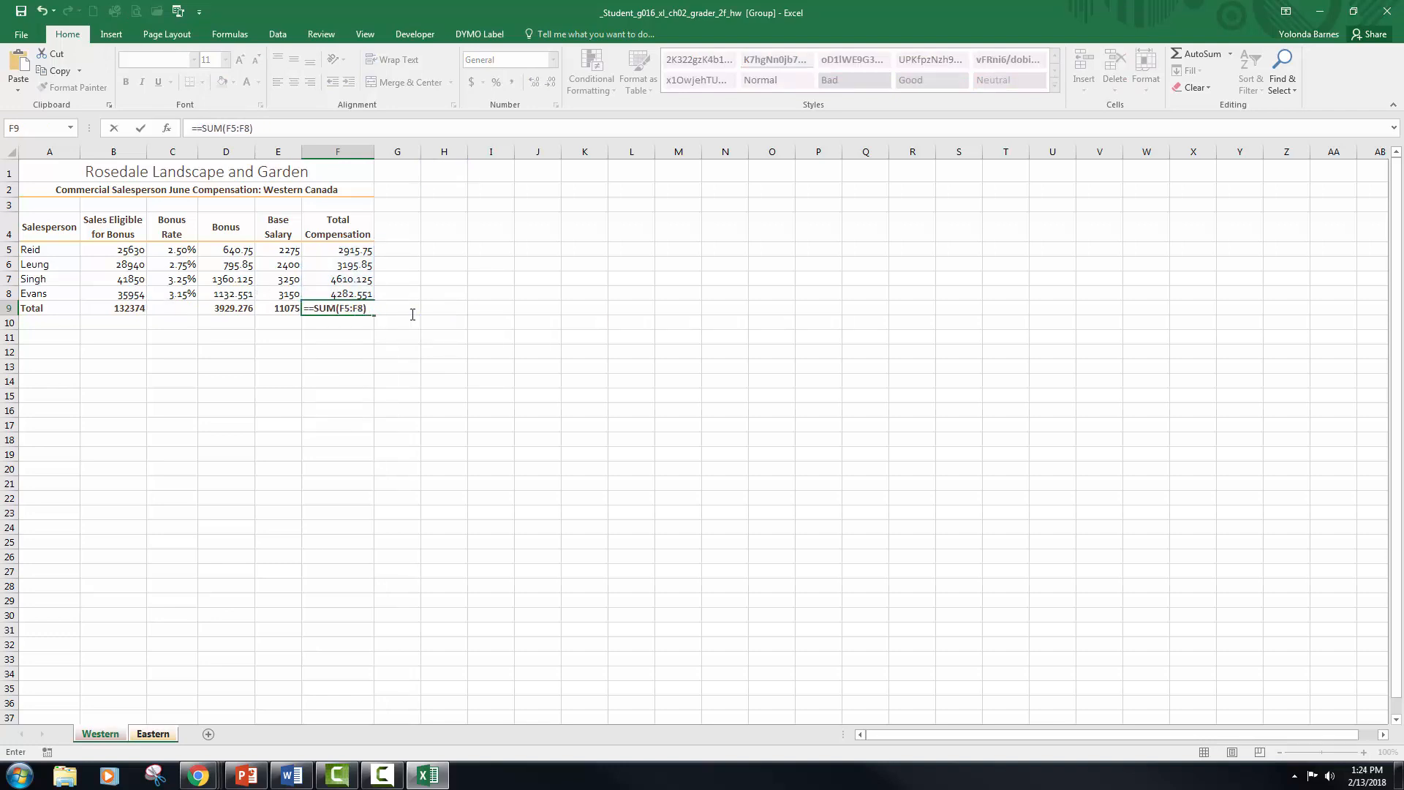
key(BackSpace)
key(Return)
click(365, 310)
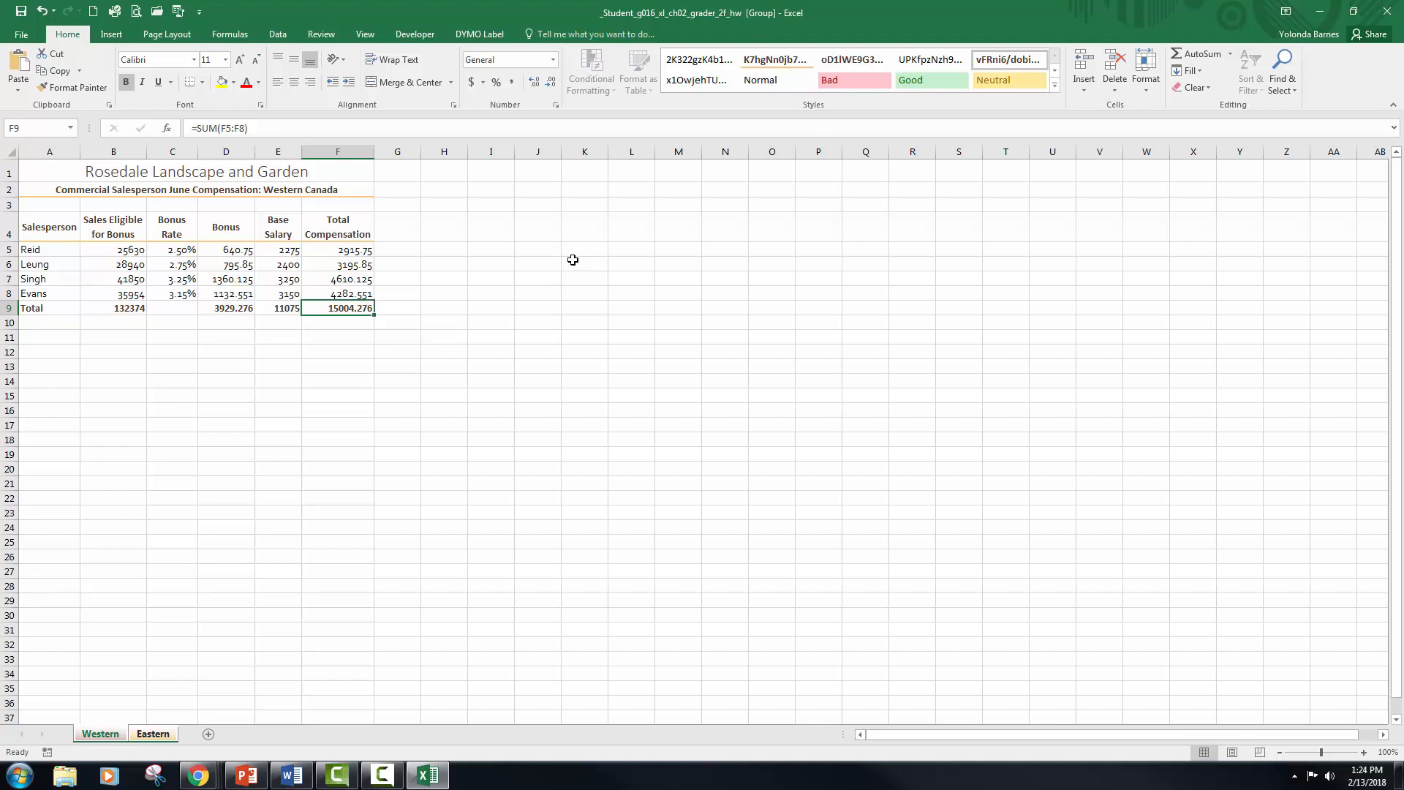
Step: Apply the Accounting number format with two decimal places and the $ symbol to cells B5, D5, E5 and F5
click(130, 252)
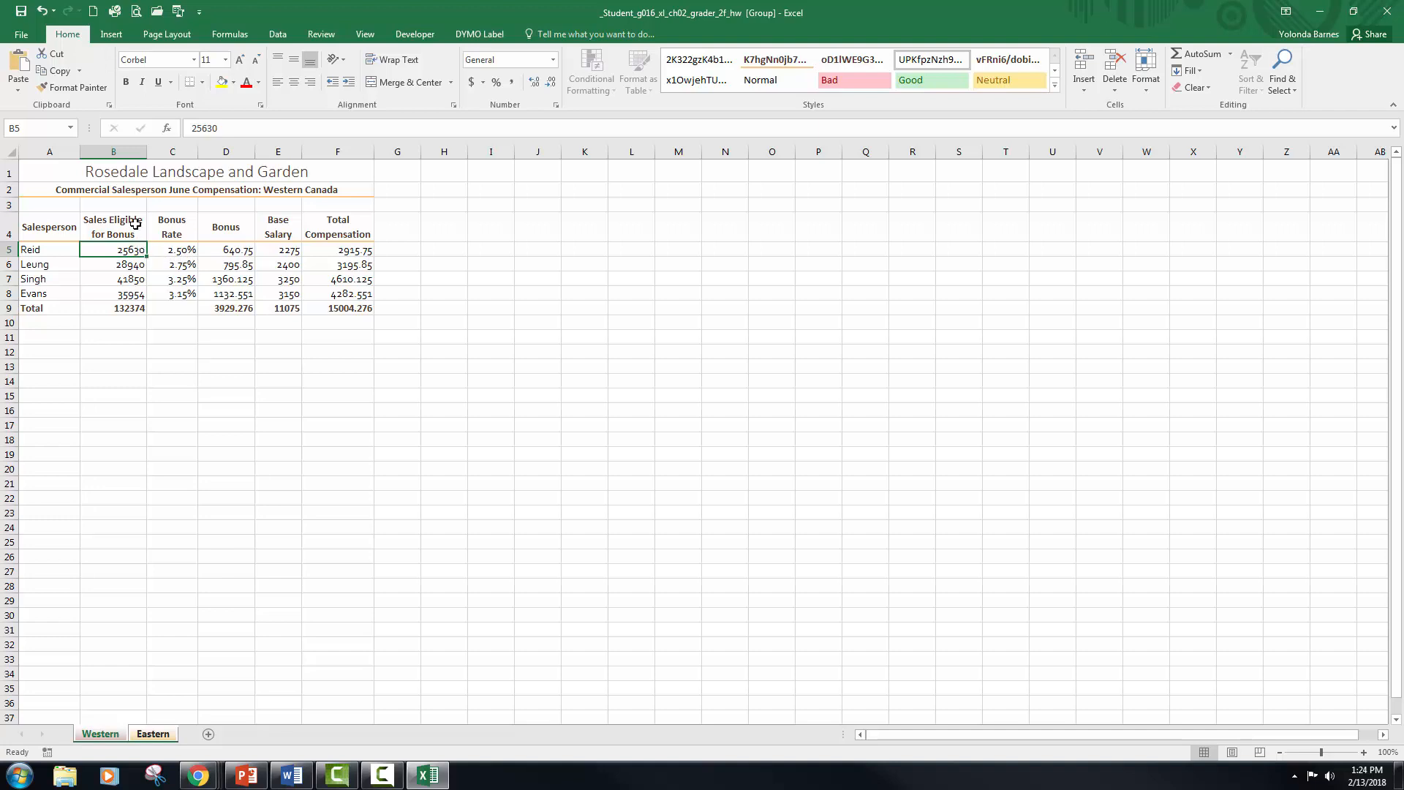
ctrl+click(295, 252)
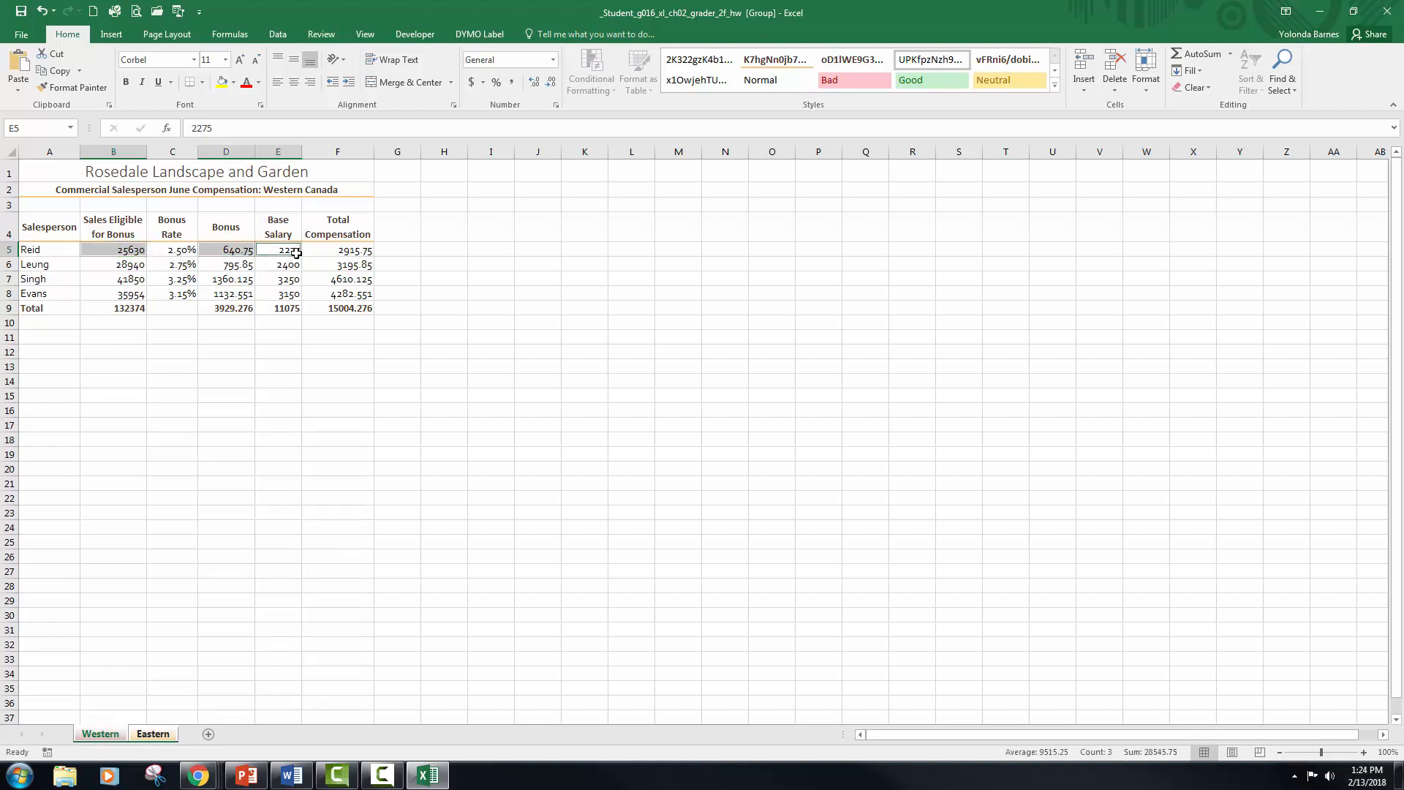
ctrl+click(358, 251)
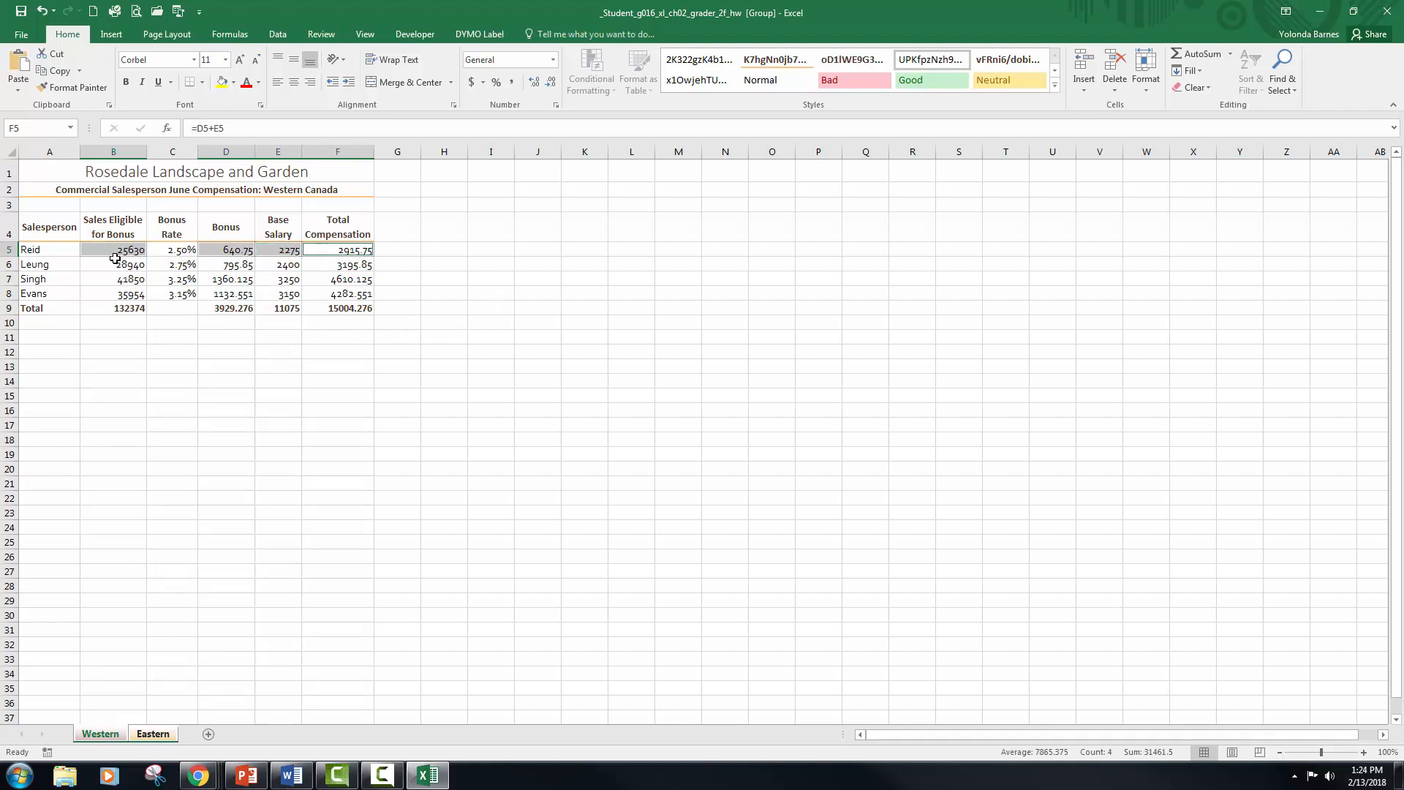
click(553, 60)
click(554, 61)
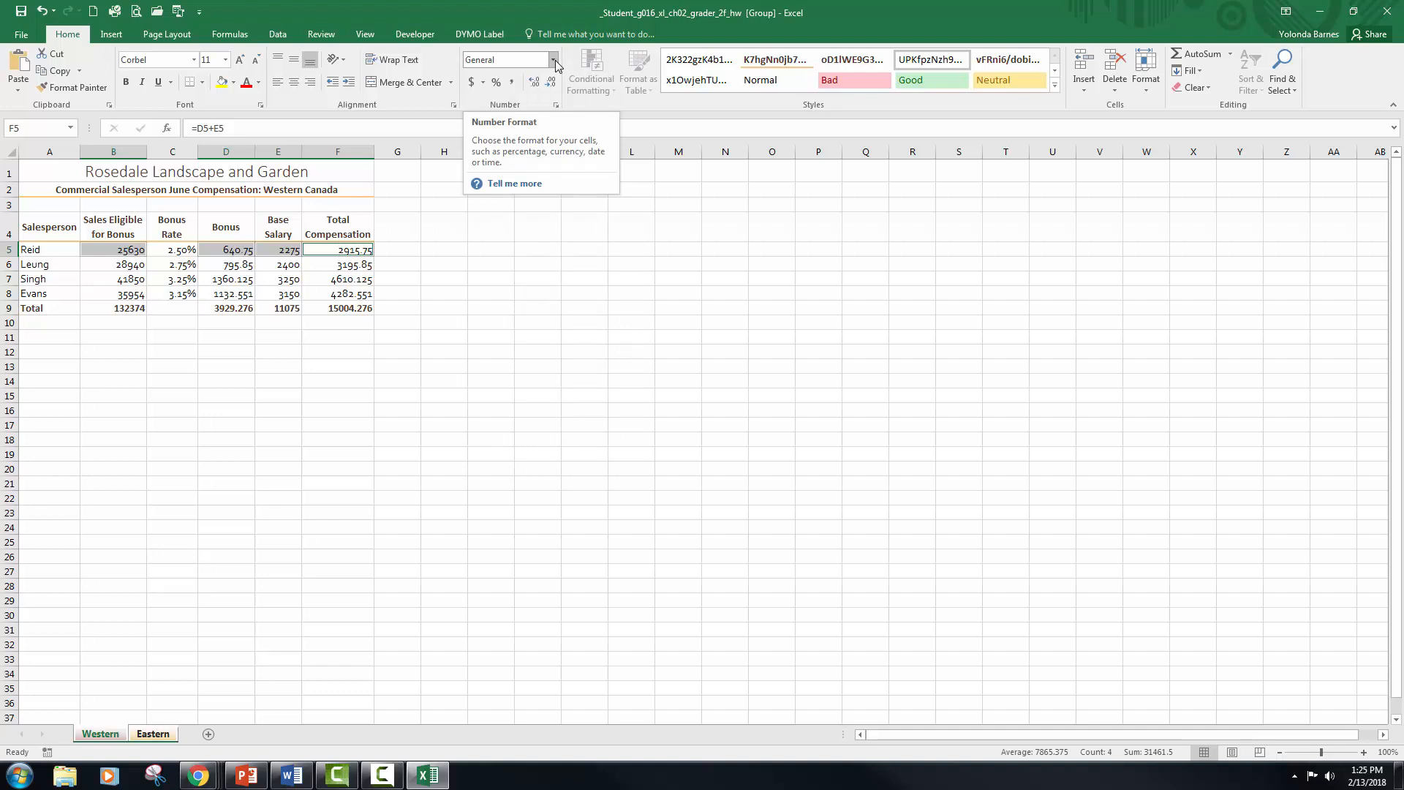
click(553, 60)
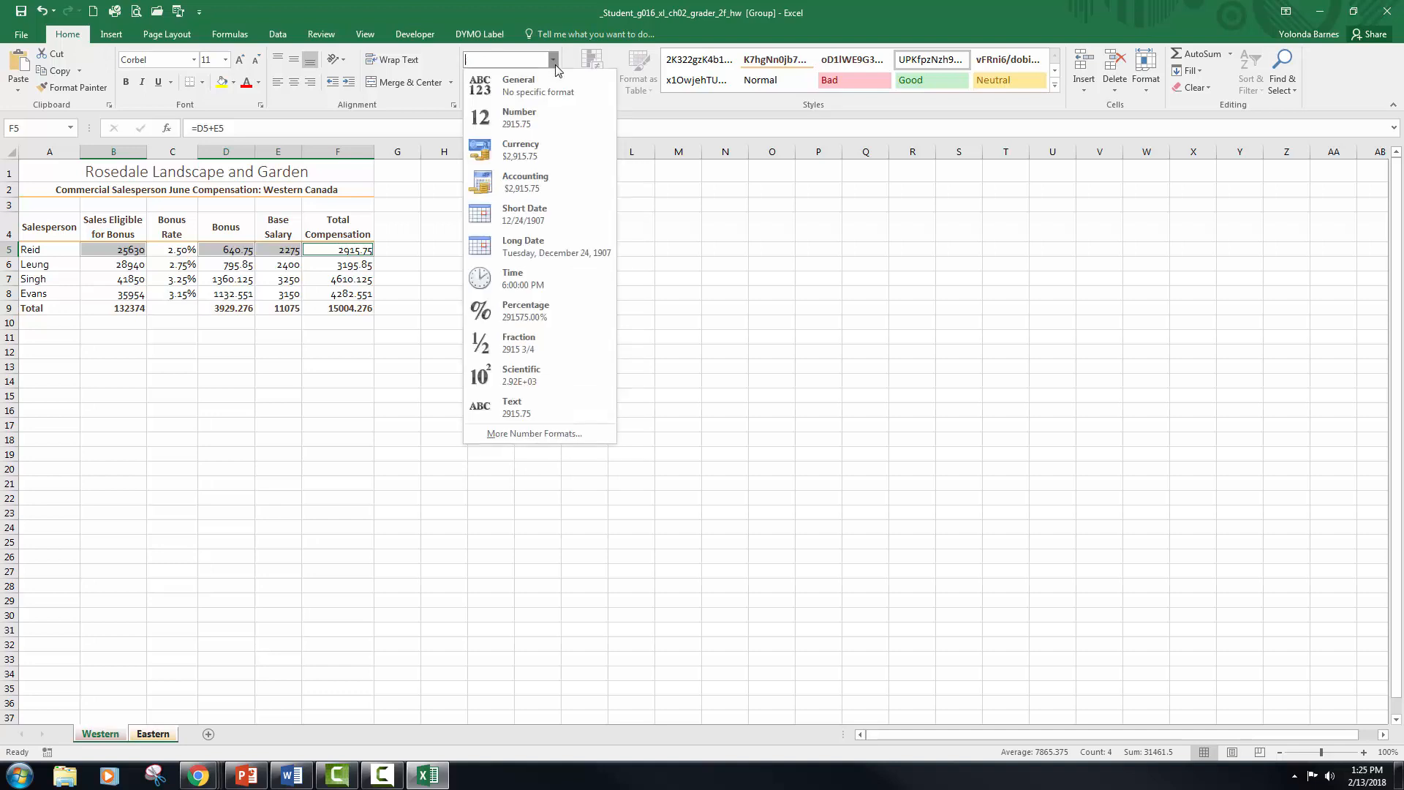
click(648, 131)
click(556, 105)
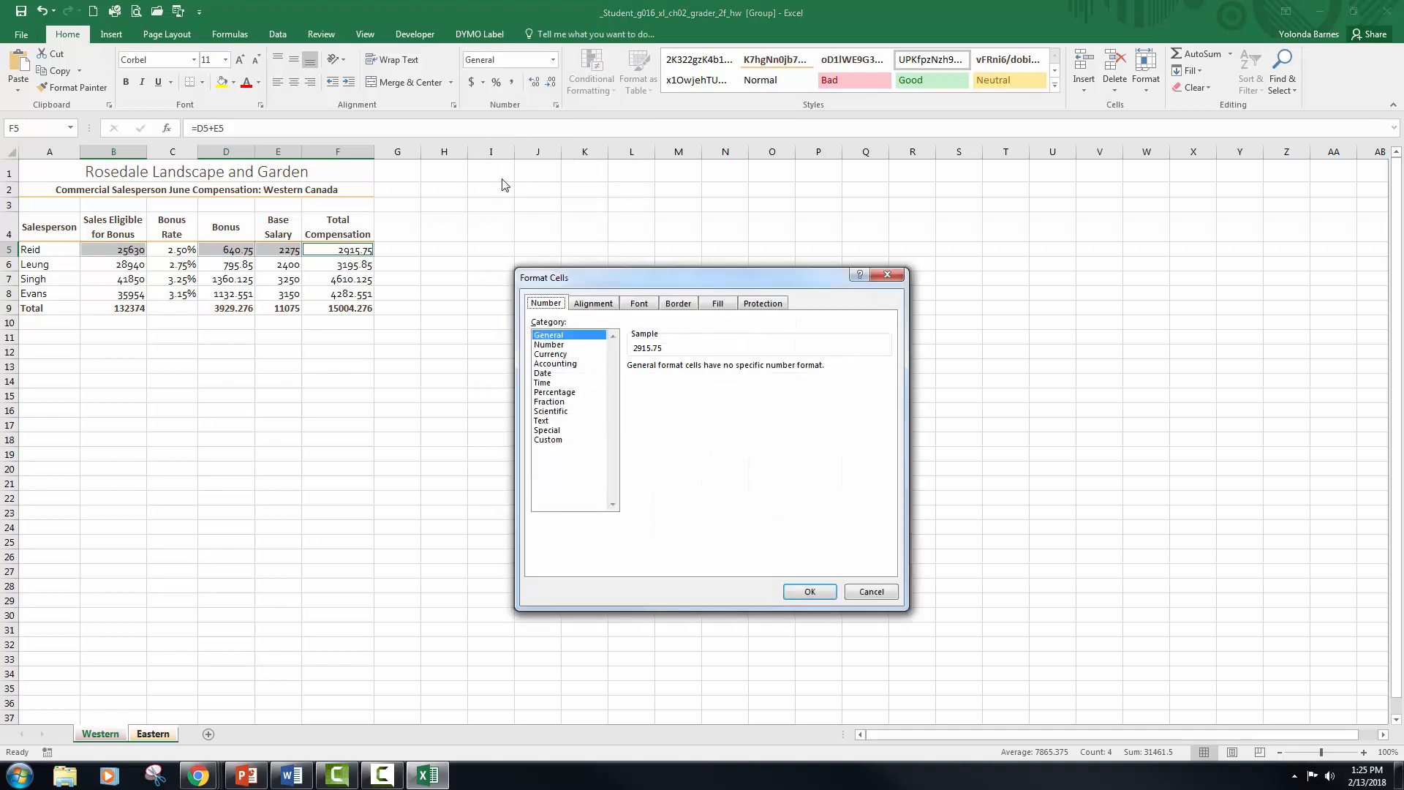
click(563, 364)
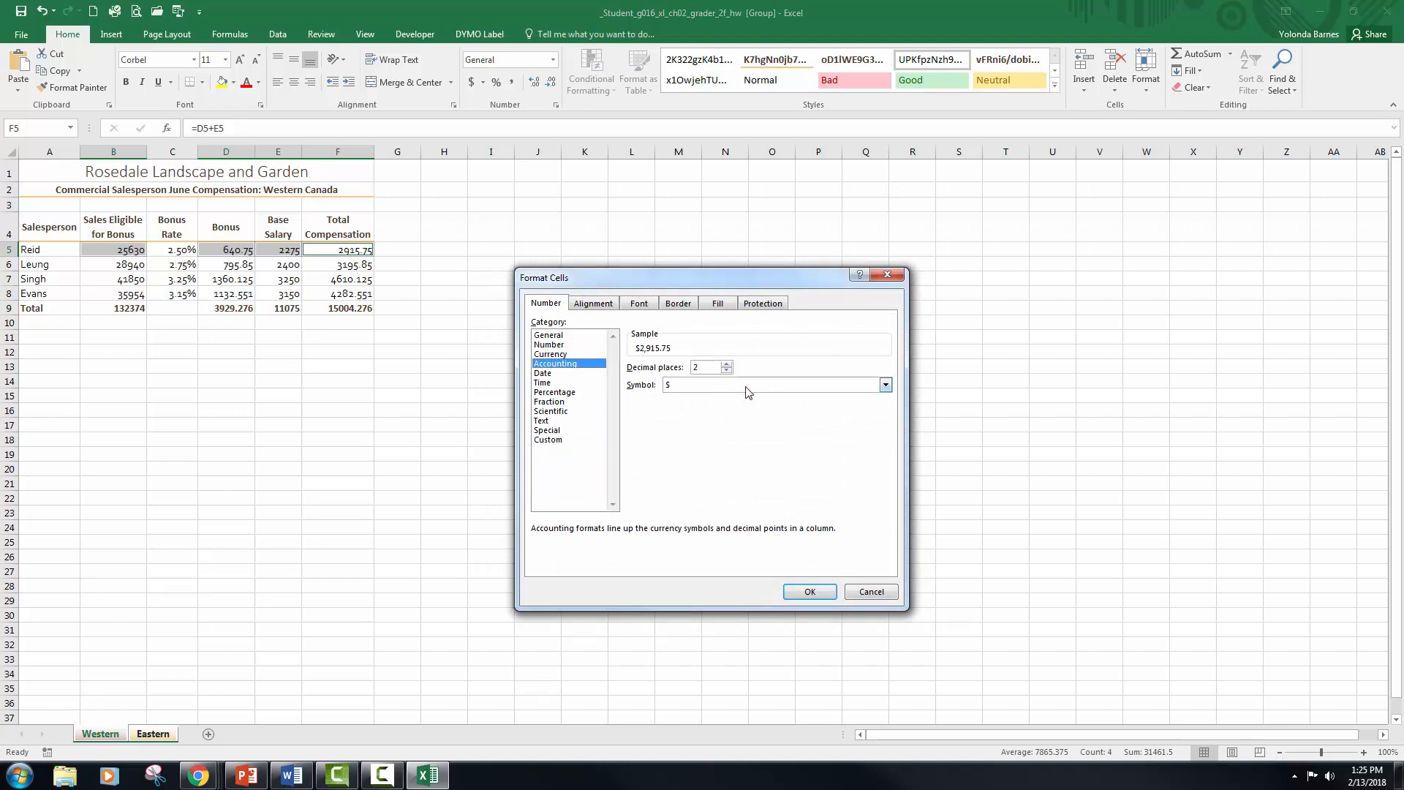
click(886, 386)
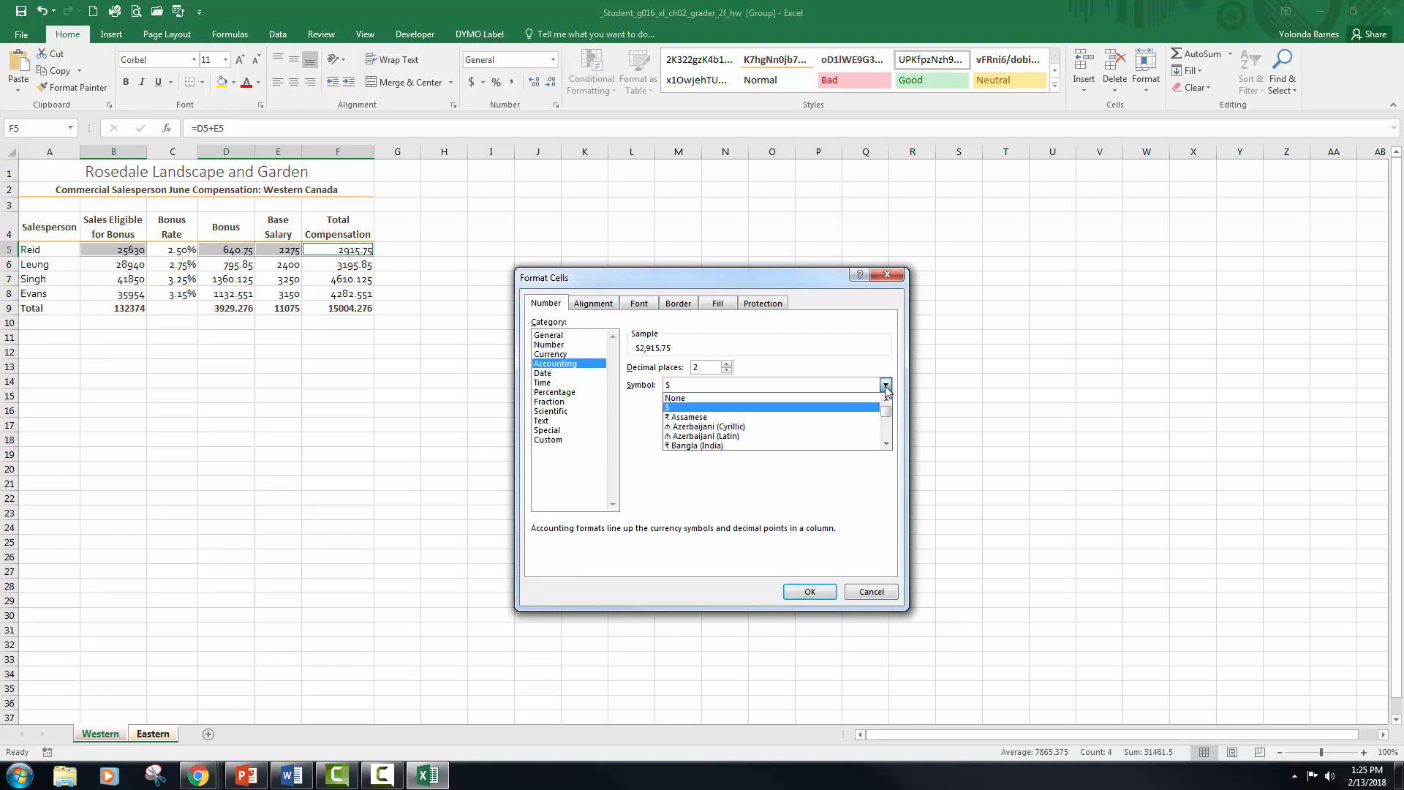
click(886, 388)
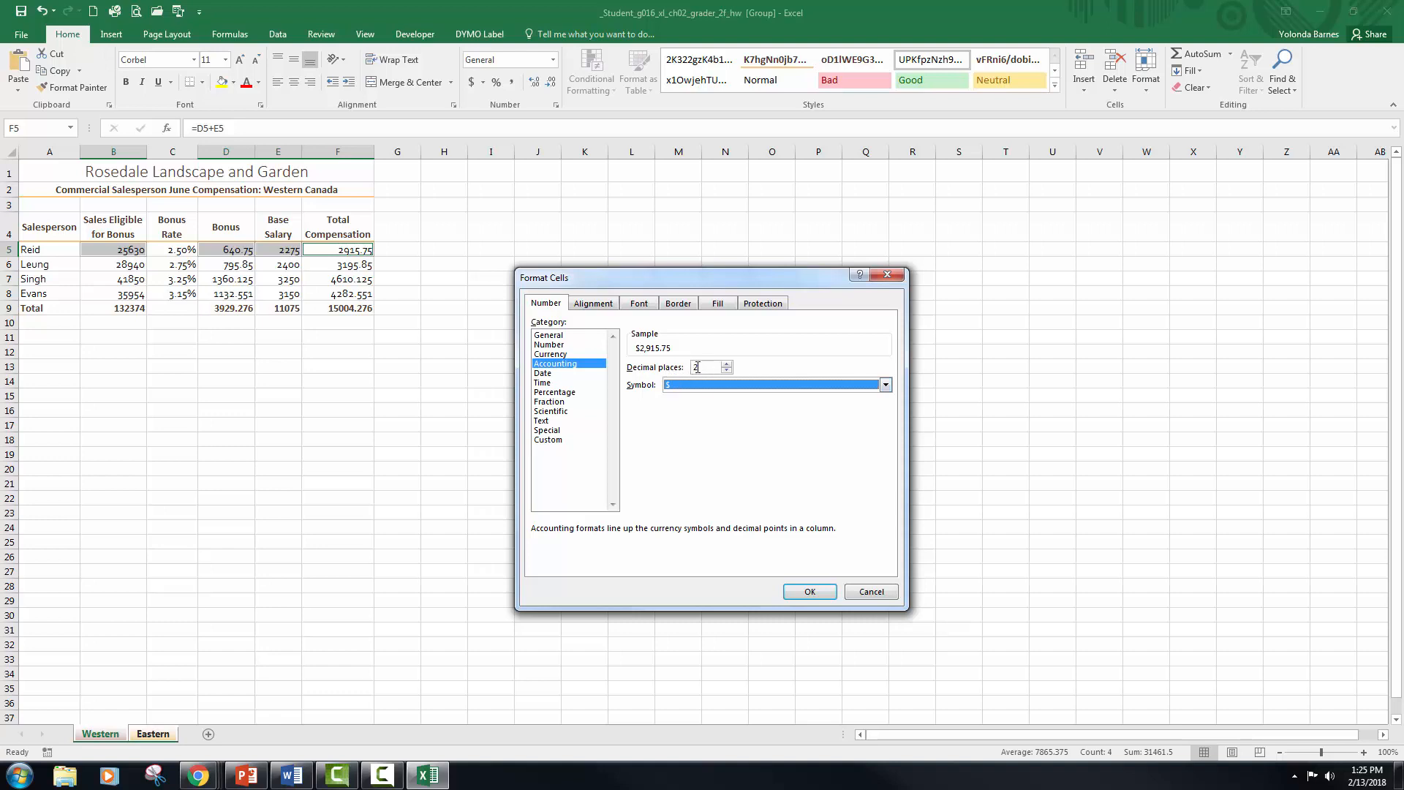
click(809, 589)
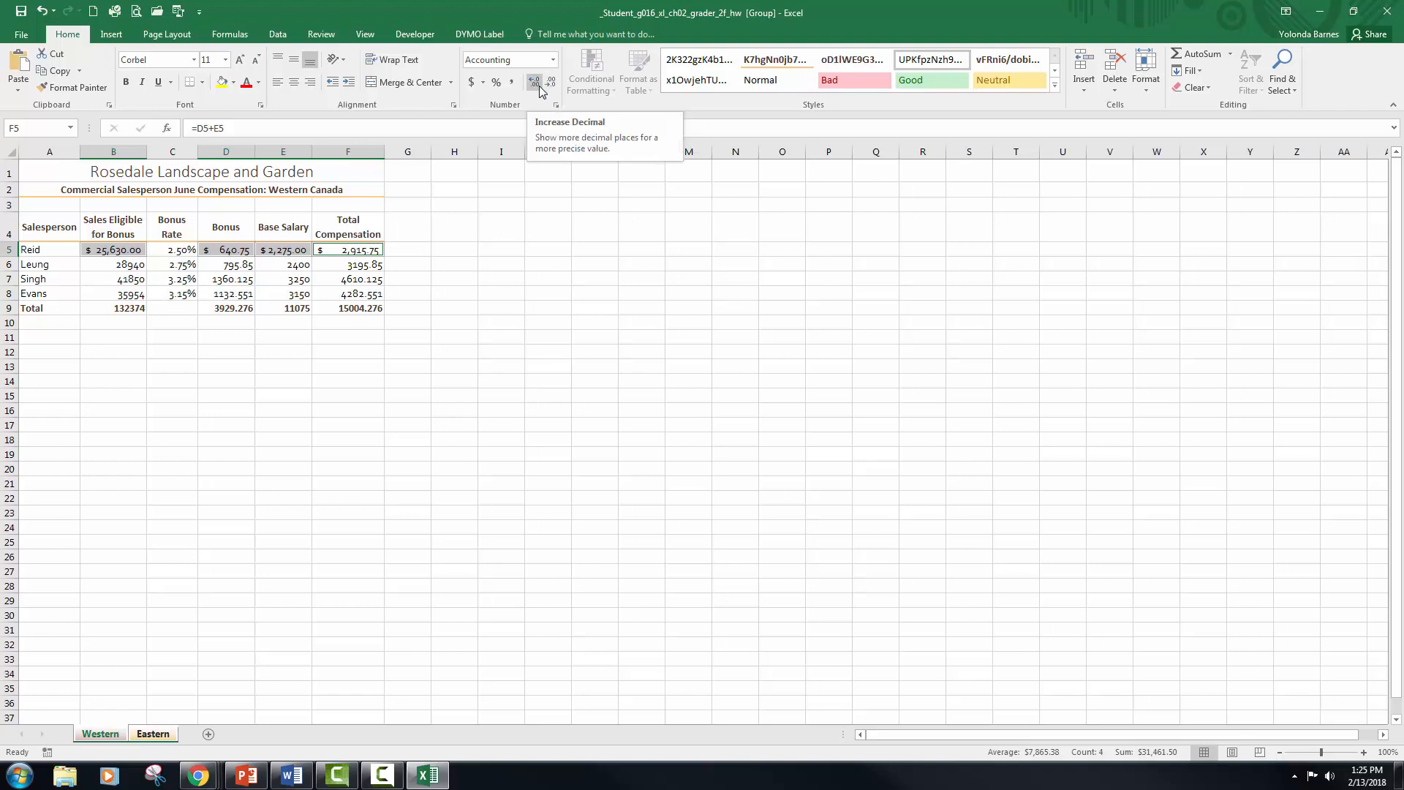
Step: Format the totals in B9, D9, E9 and F9 as Accounting with two decimal places and the $ symbol
click(123, 311)
ctrl+click(240, 309)
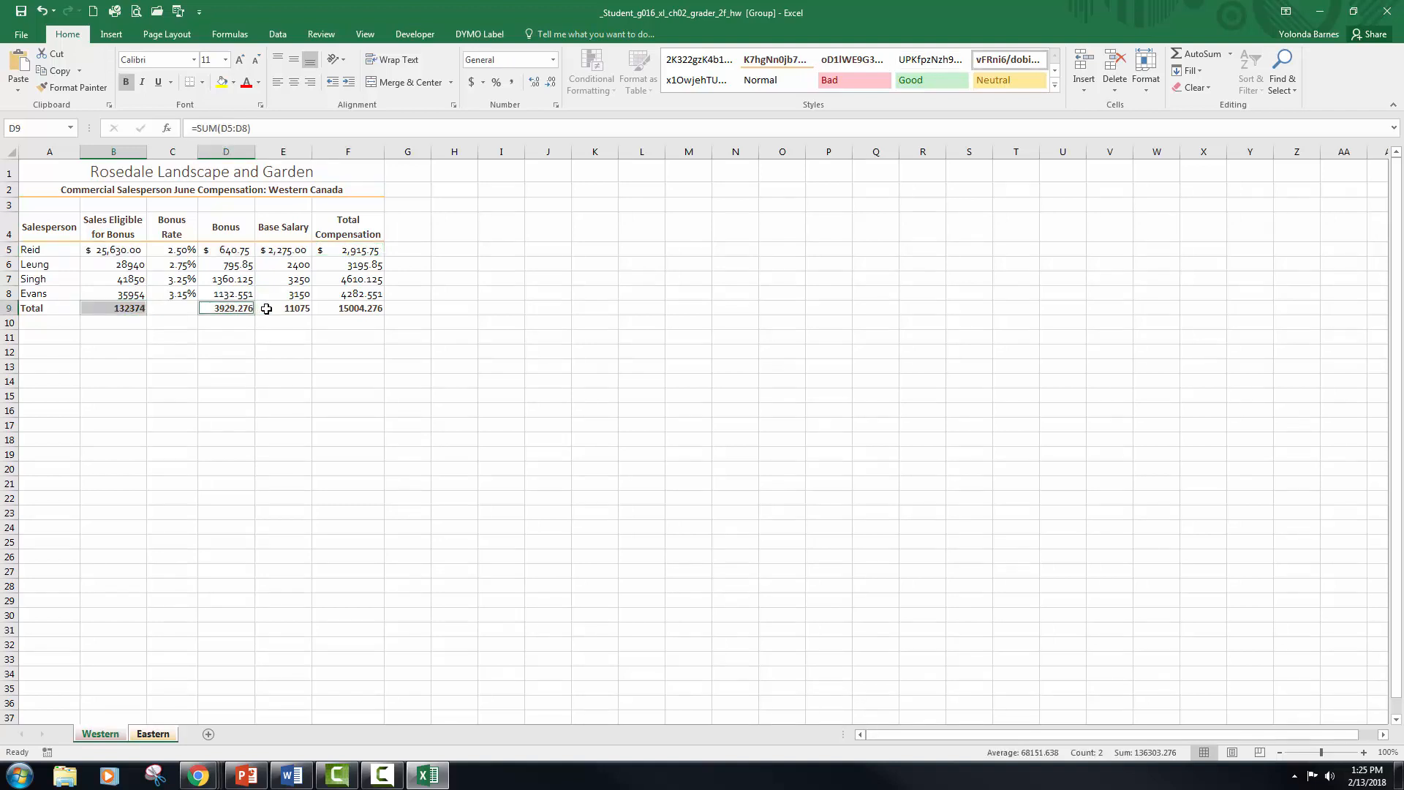
ctrl+click(285, 308)
ctrl+click(332, 308)
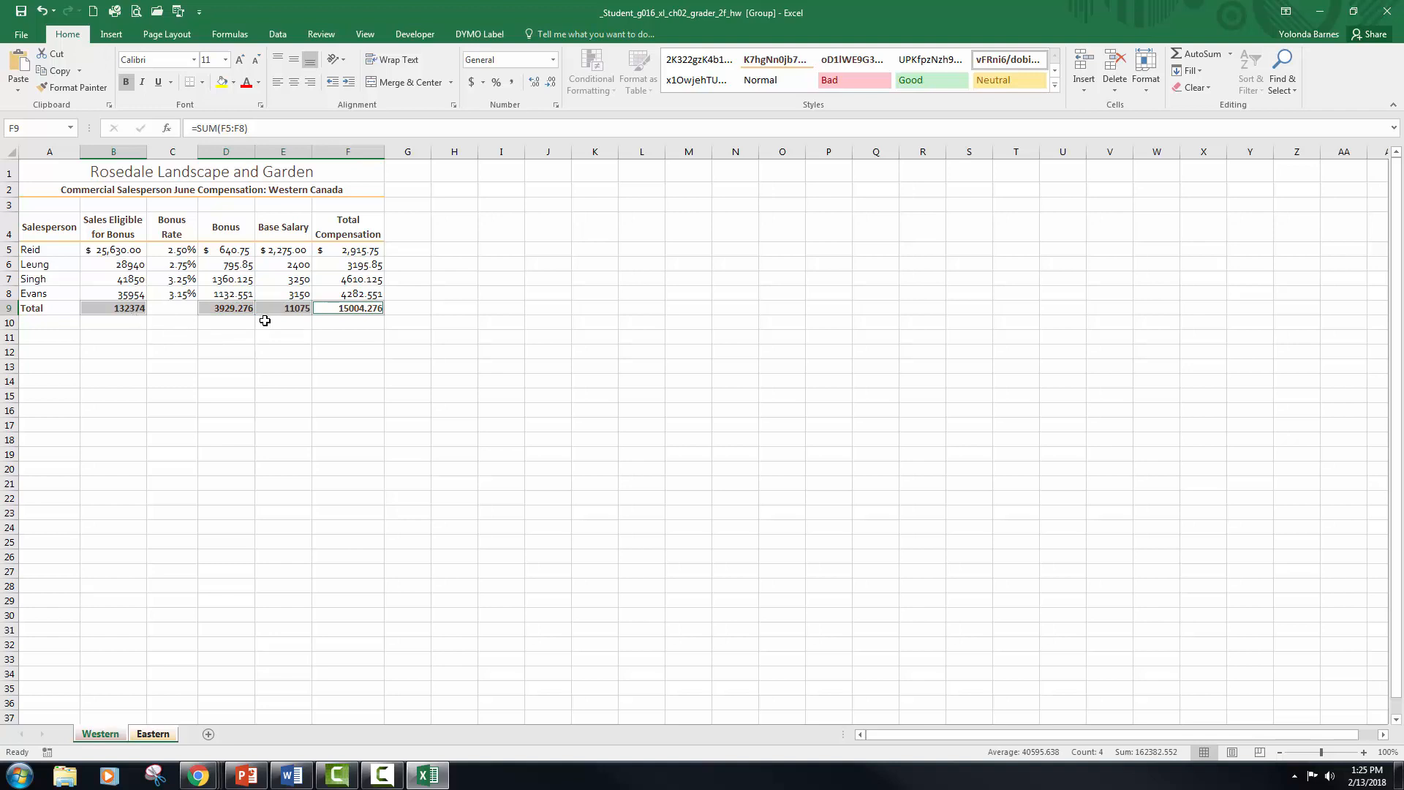
click(556, 106)
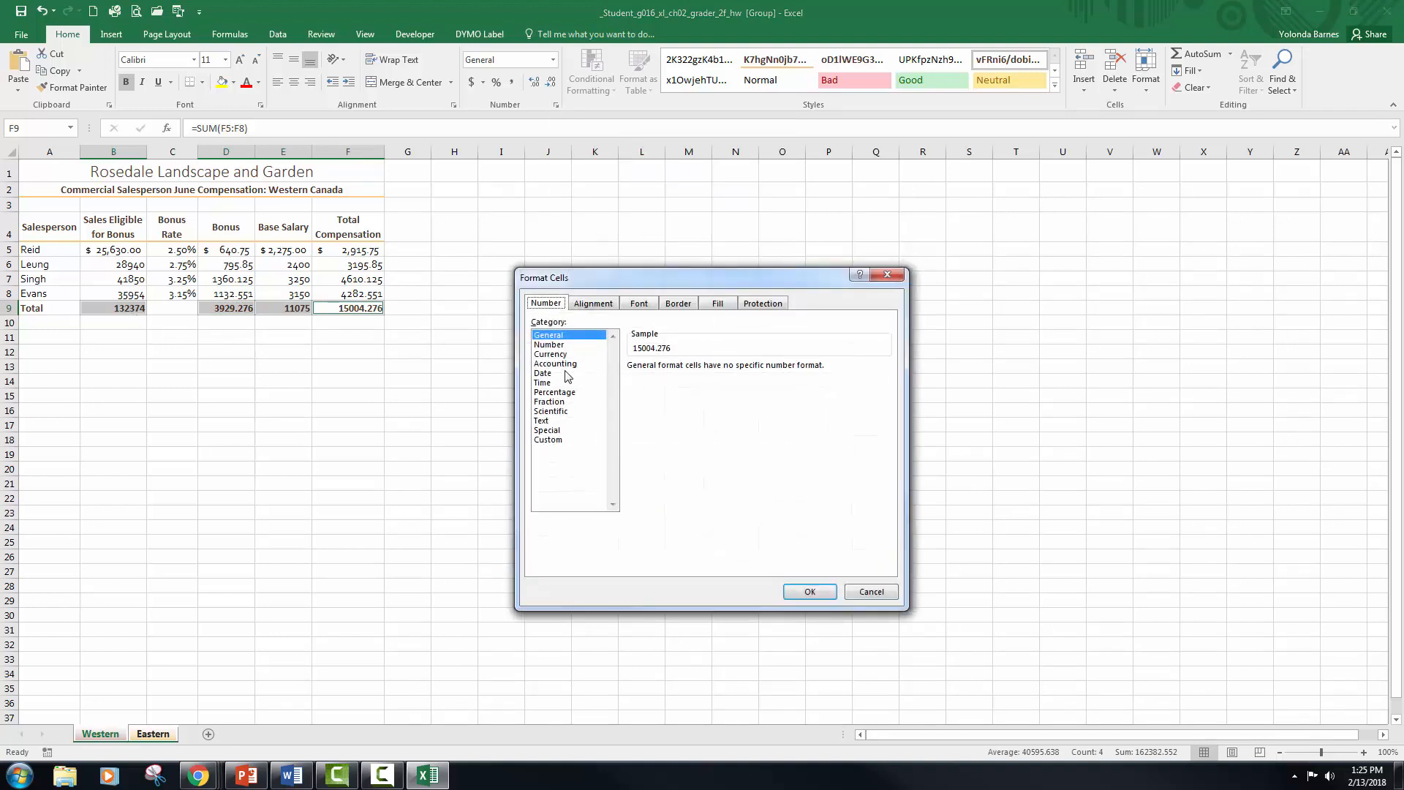
click(566, 364)
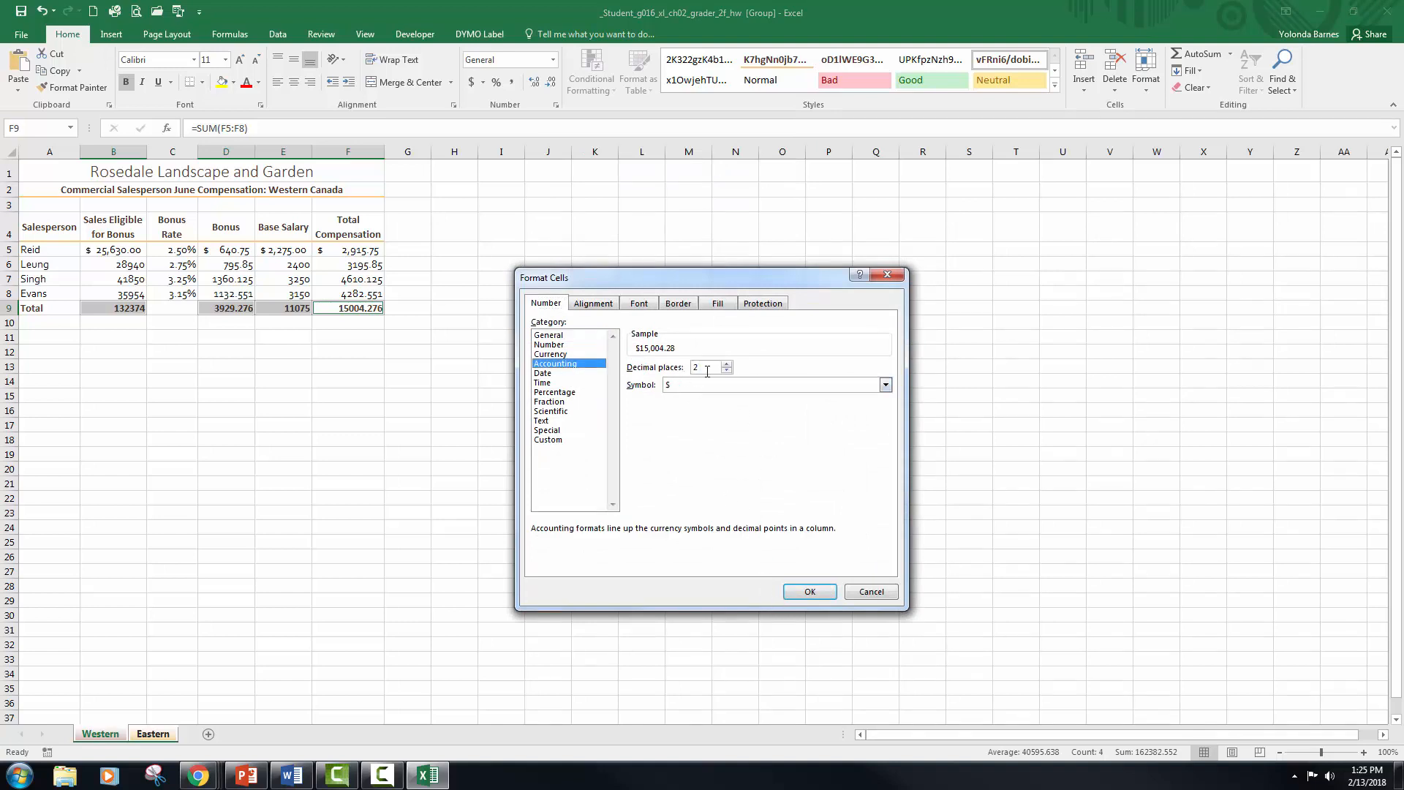
click(809, 591)
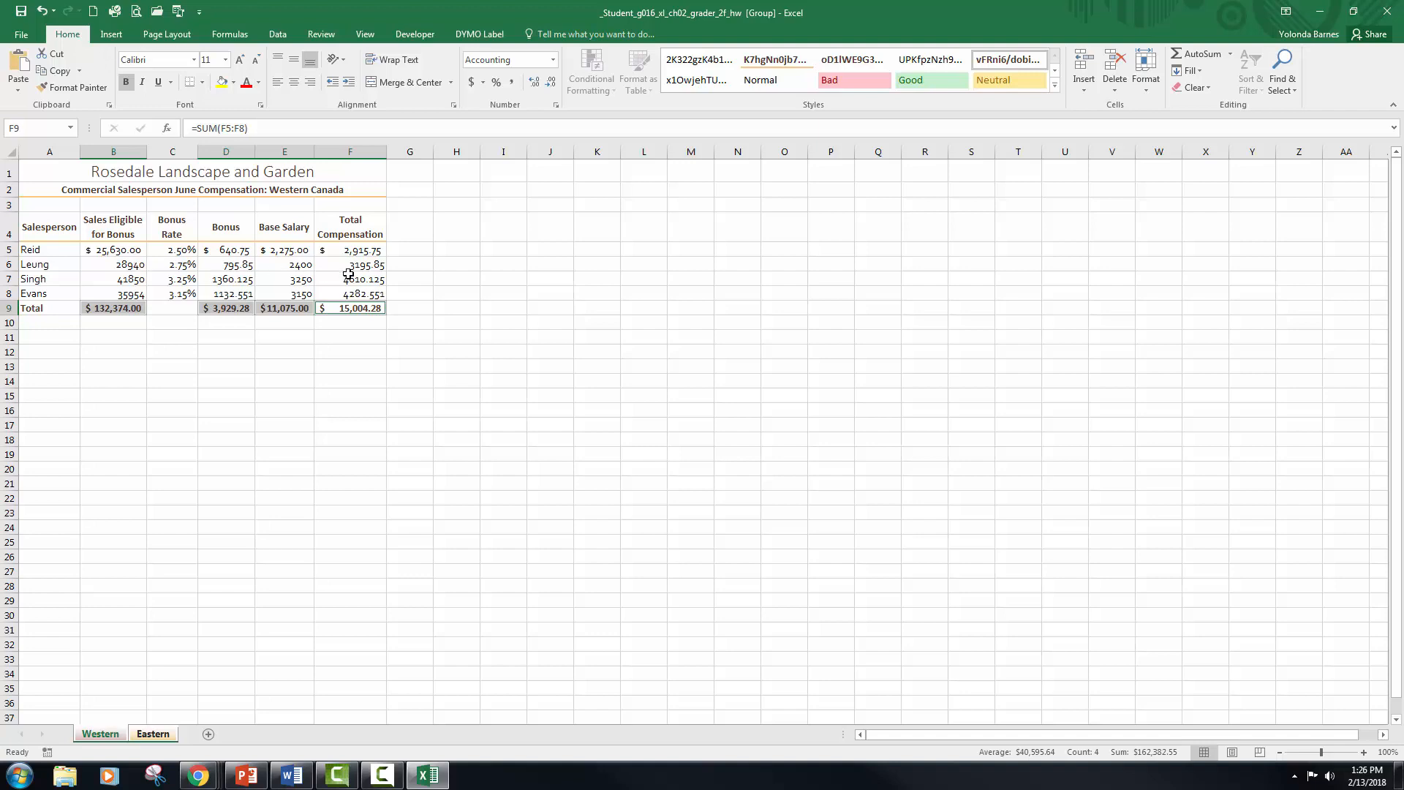
Step: Apply the Comma style to B6:B8 and D6:F8 and check that it uses two decimal places
click(135, 264)
drag(135, 264, 135, 294)
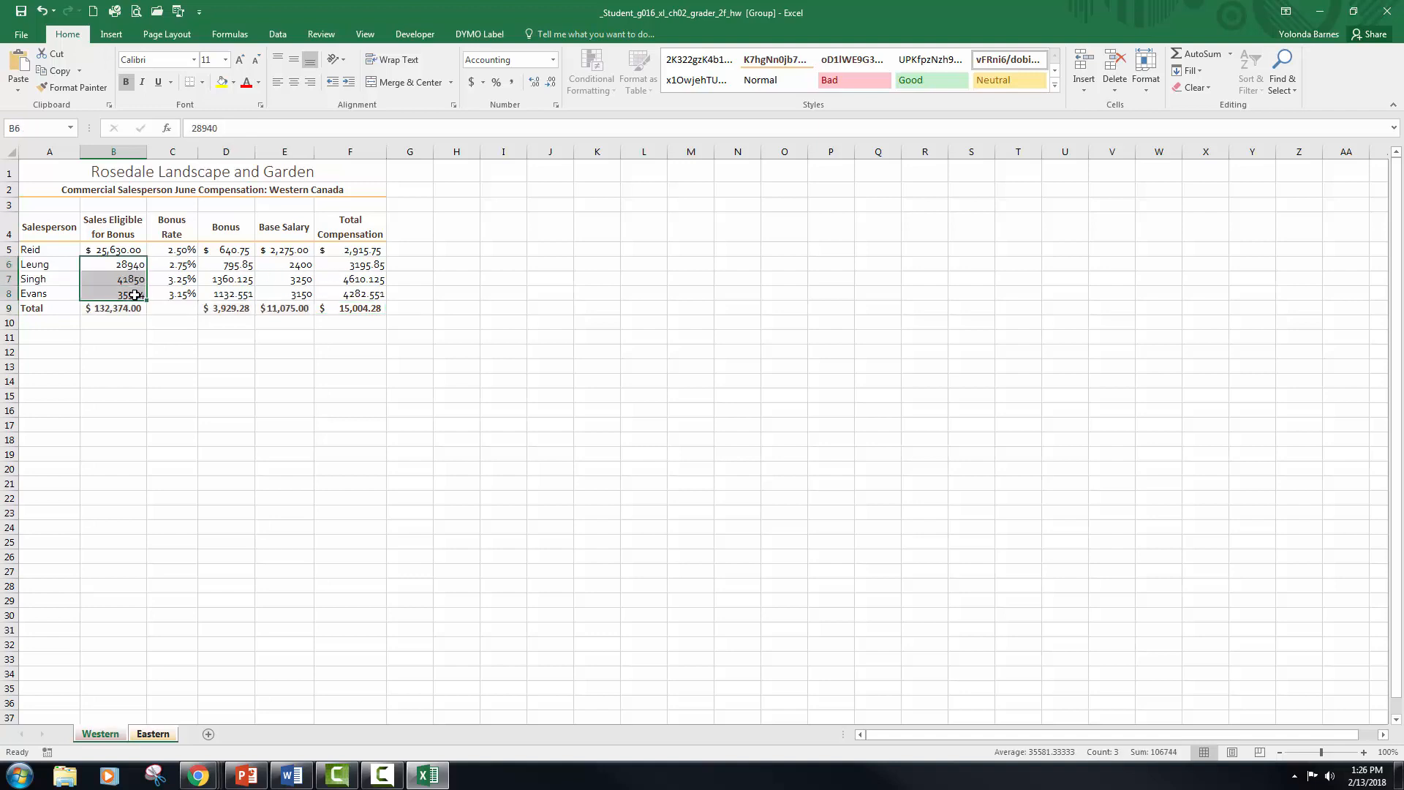
drag(236, 265, 351, 296)
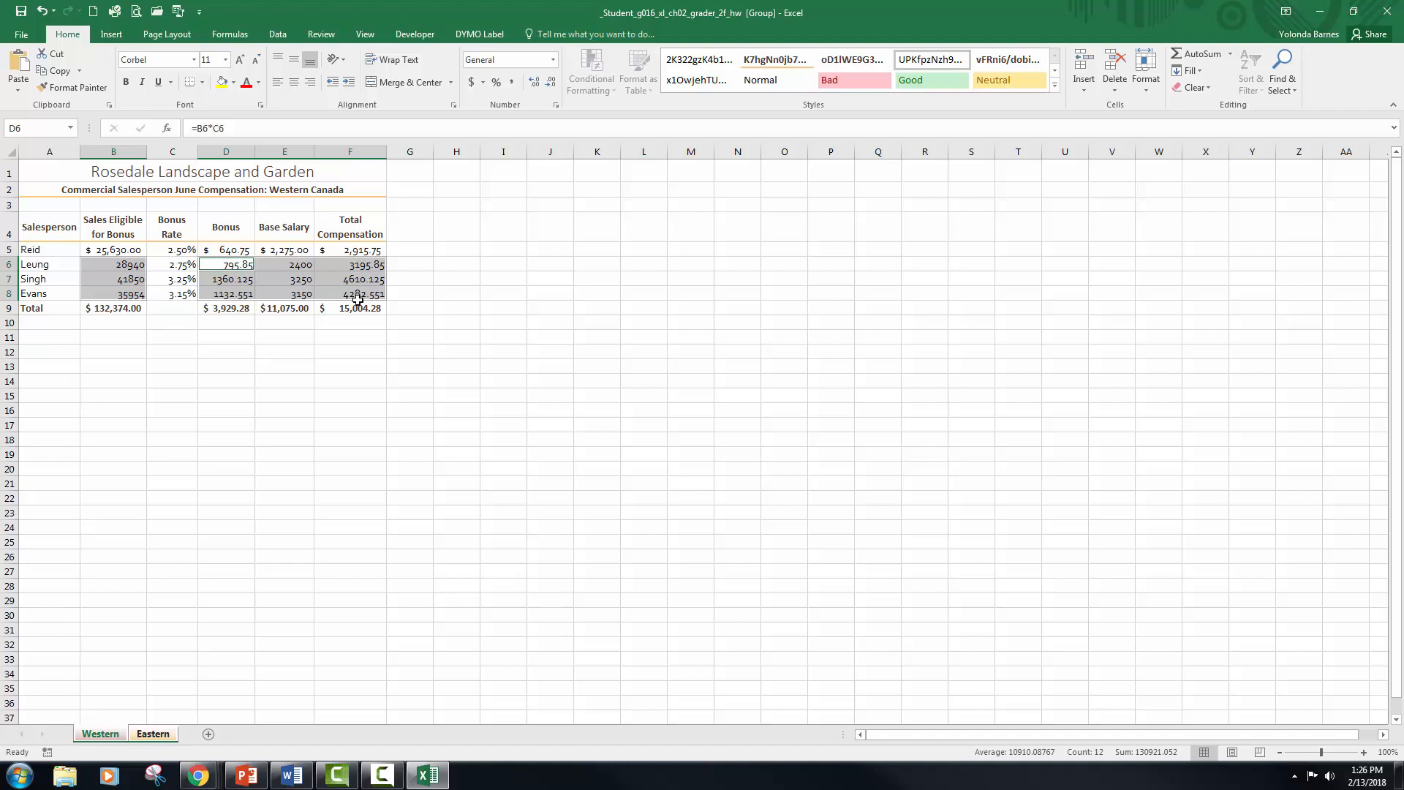
click(515, 90)
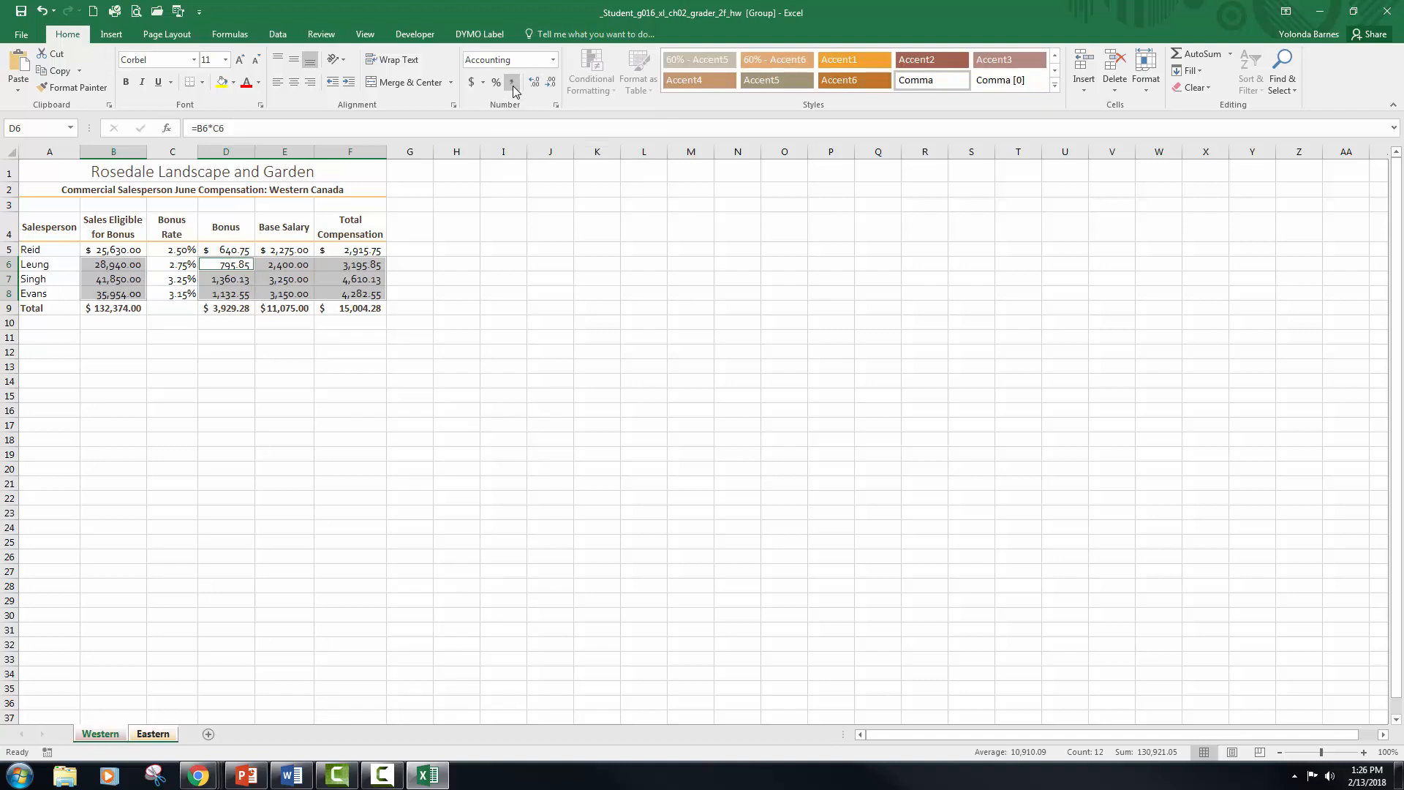
click(557, 107)
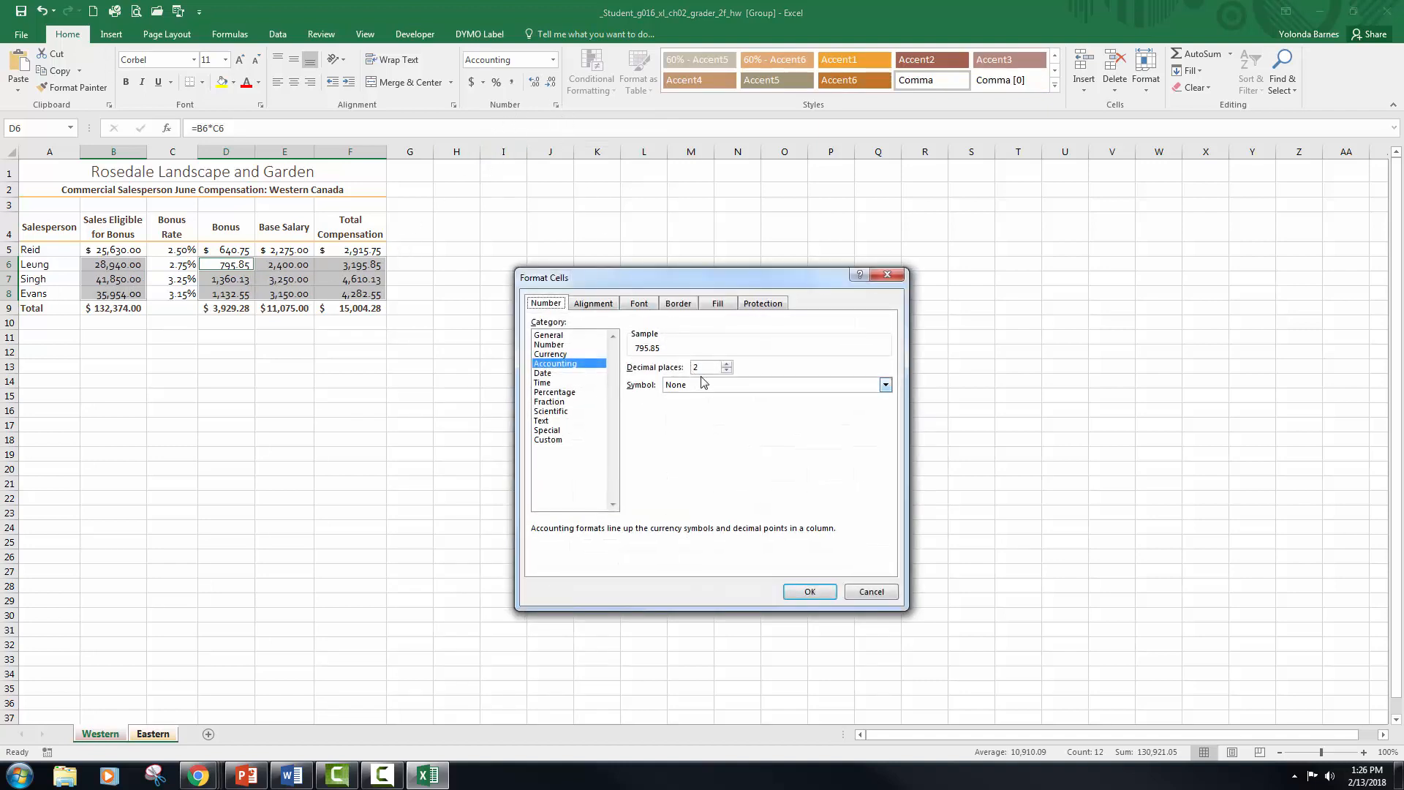
click(812, 591)
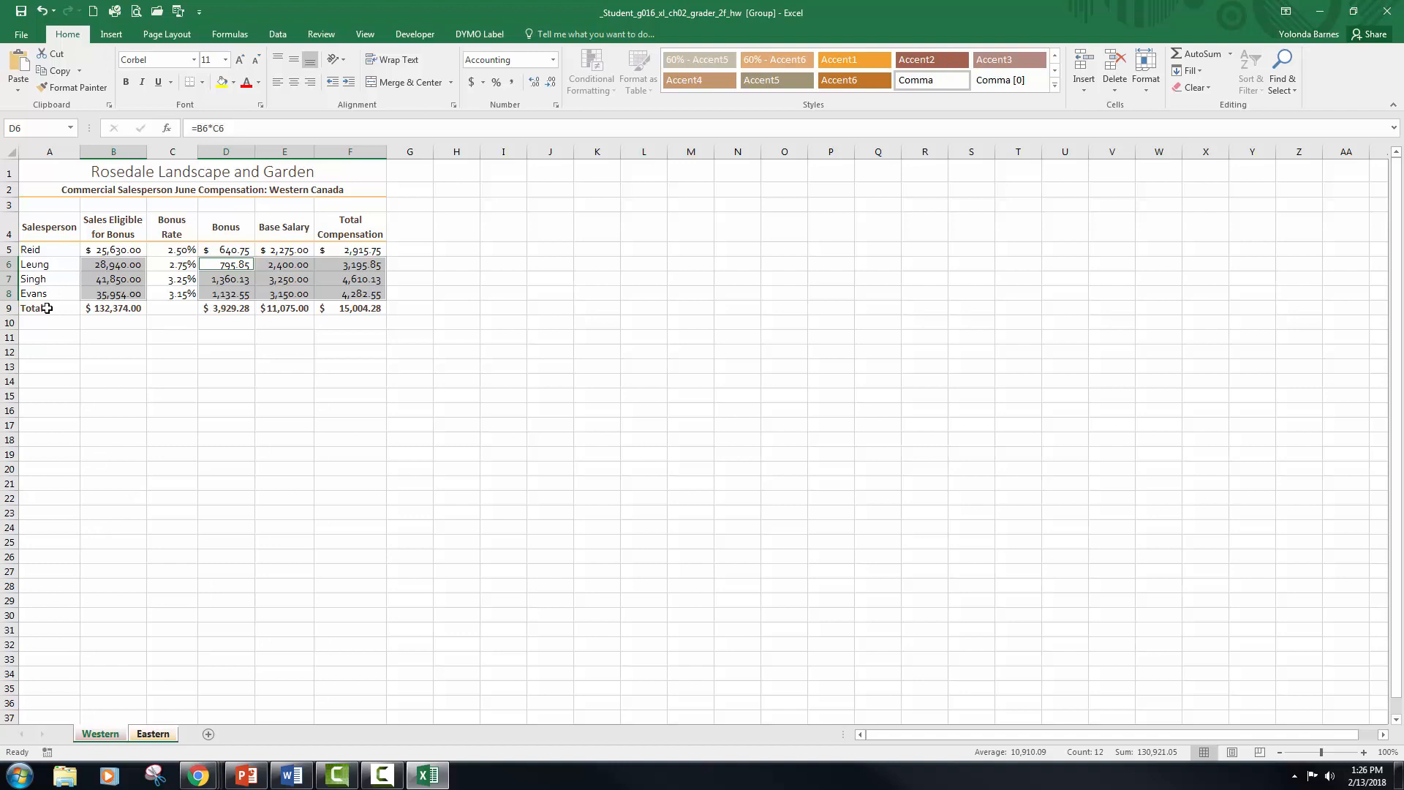
Step: Apply the Total cell style to the totals row A9:F9 on the grouped worksheets
drag(46, 307, 365, 307)
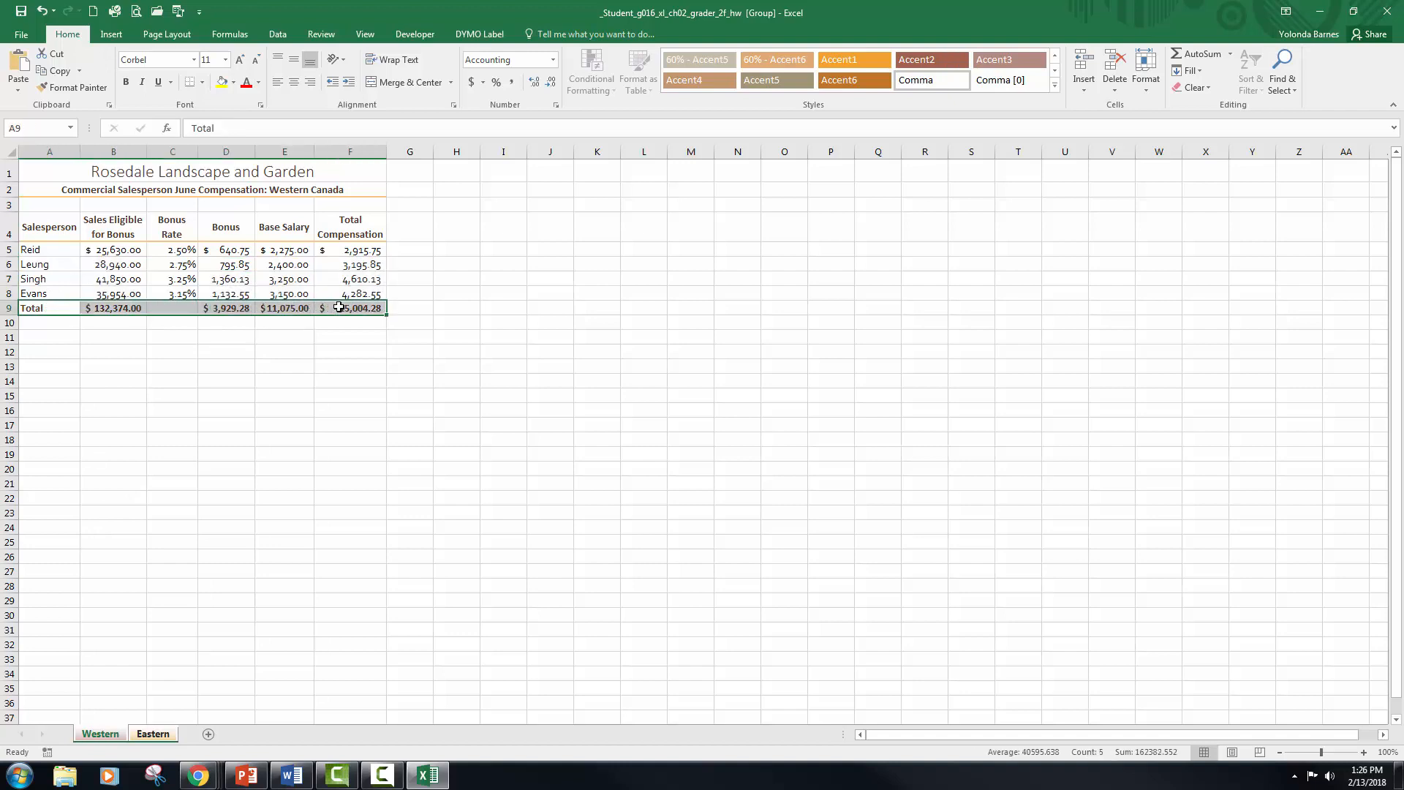
click(1058, 86)
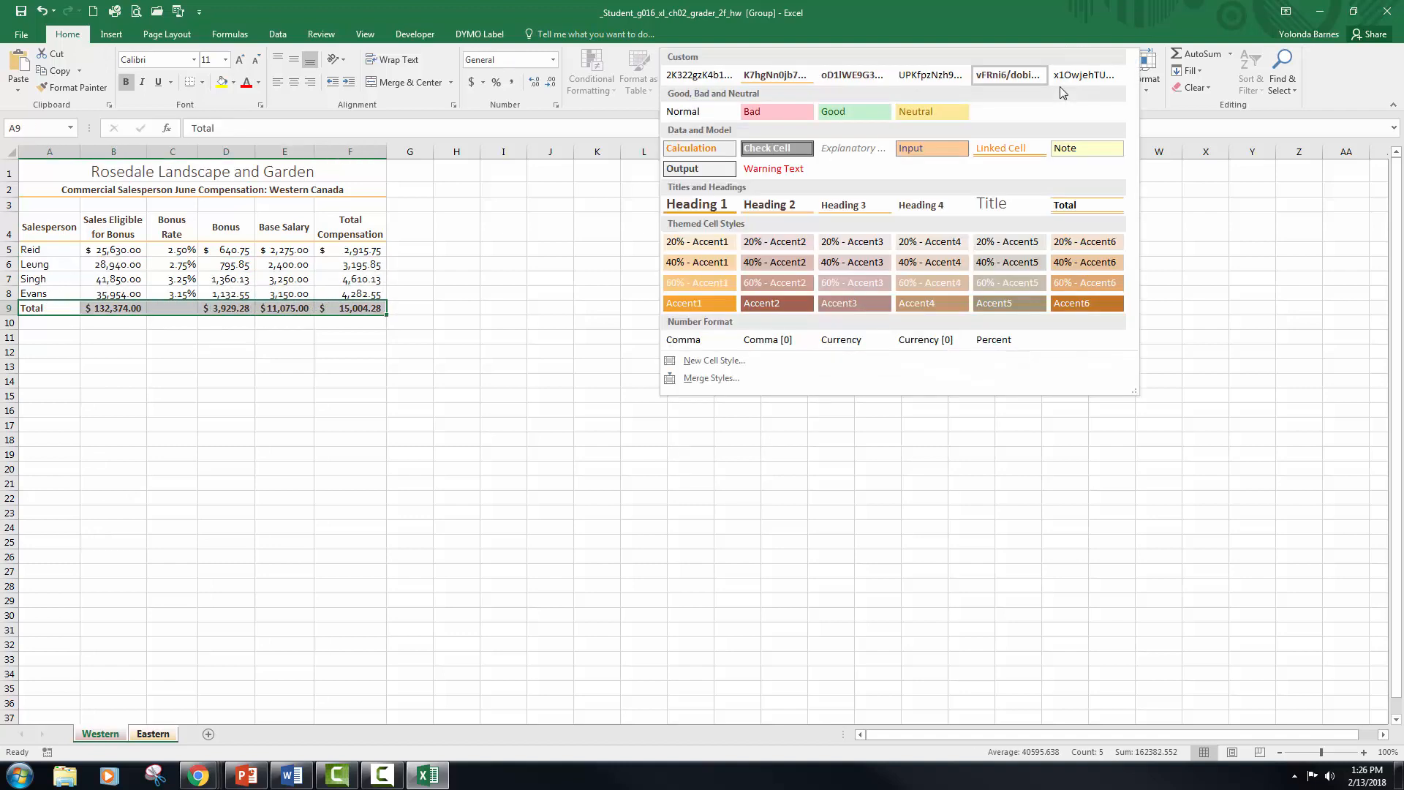
click(1072, 204)
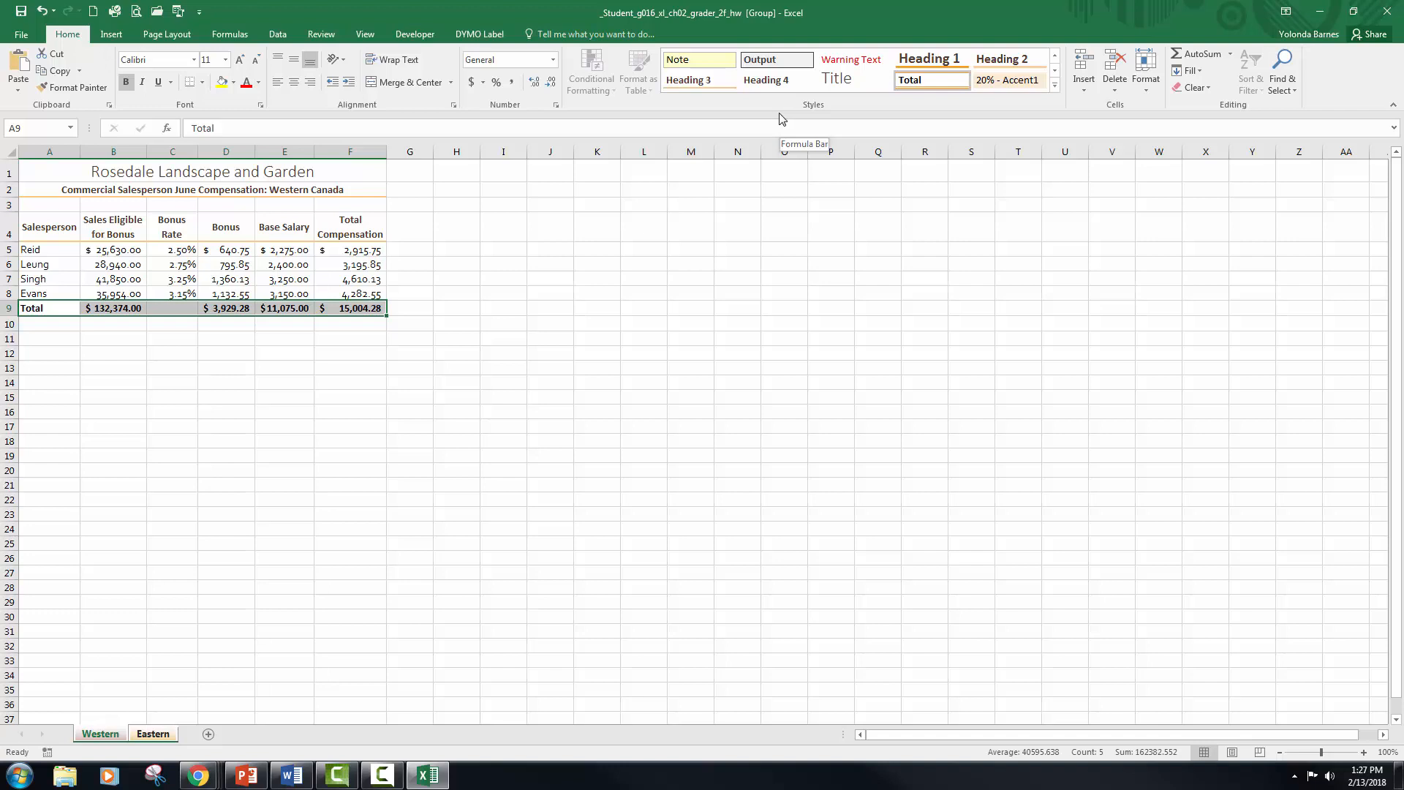
Step: Ungroup the worksheets, then insert a new worksheet after Eastern and name it Summary
click(162, 735)
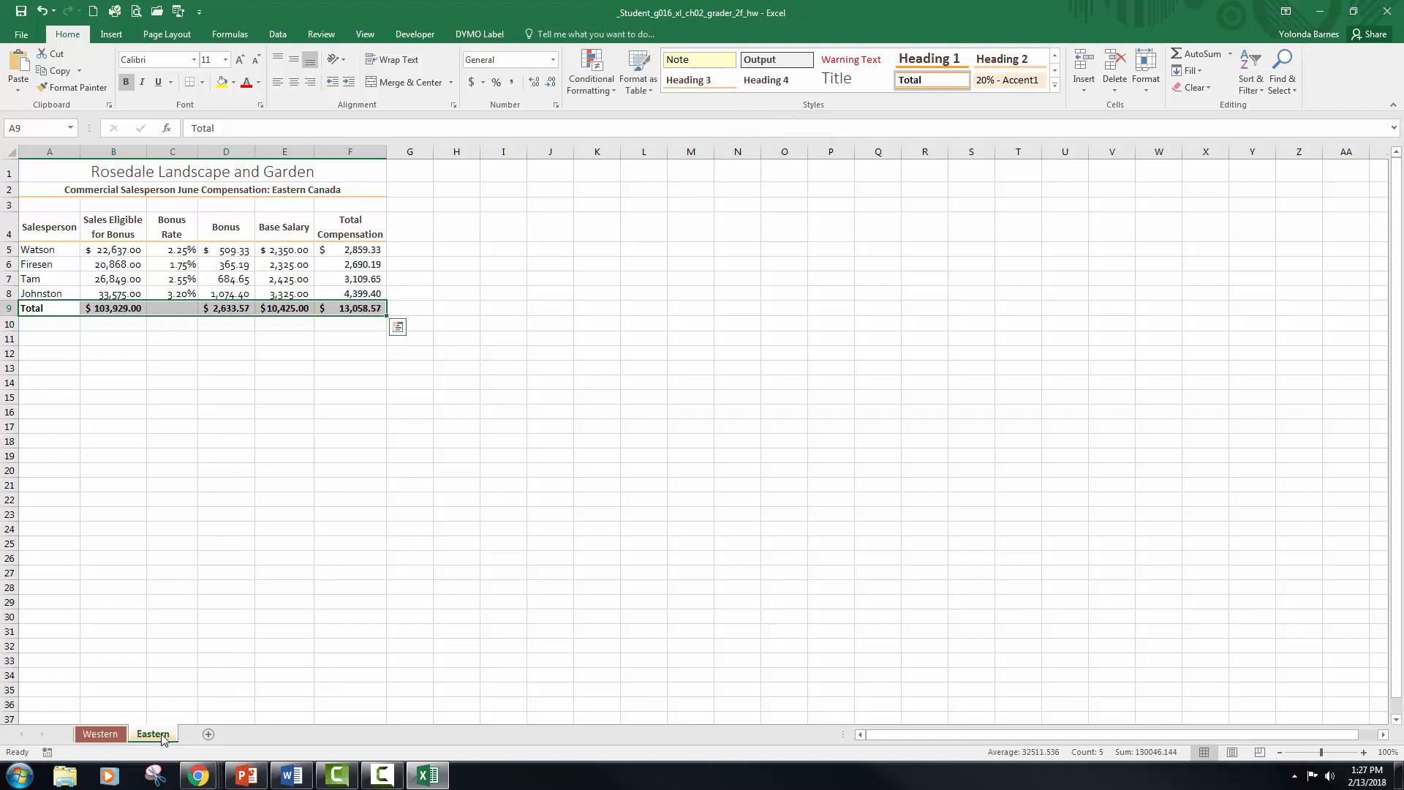
click(208, 735)
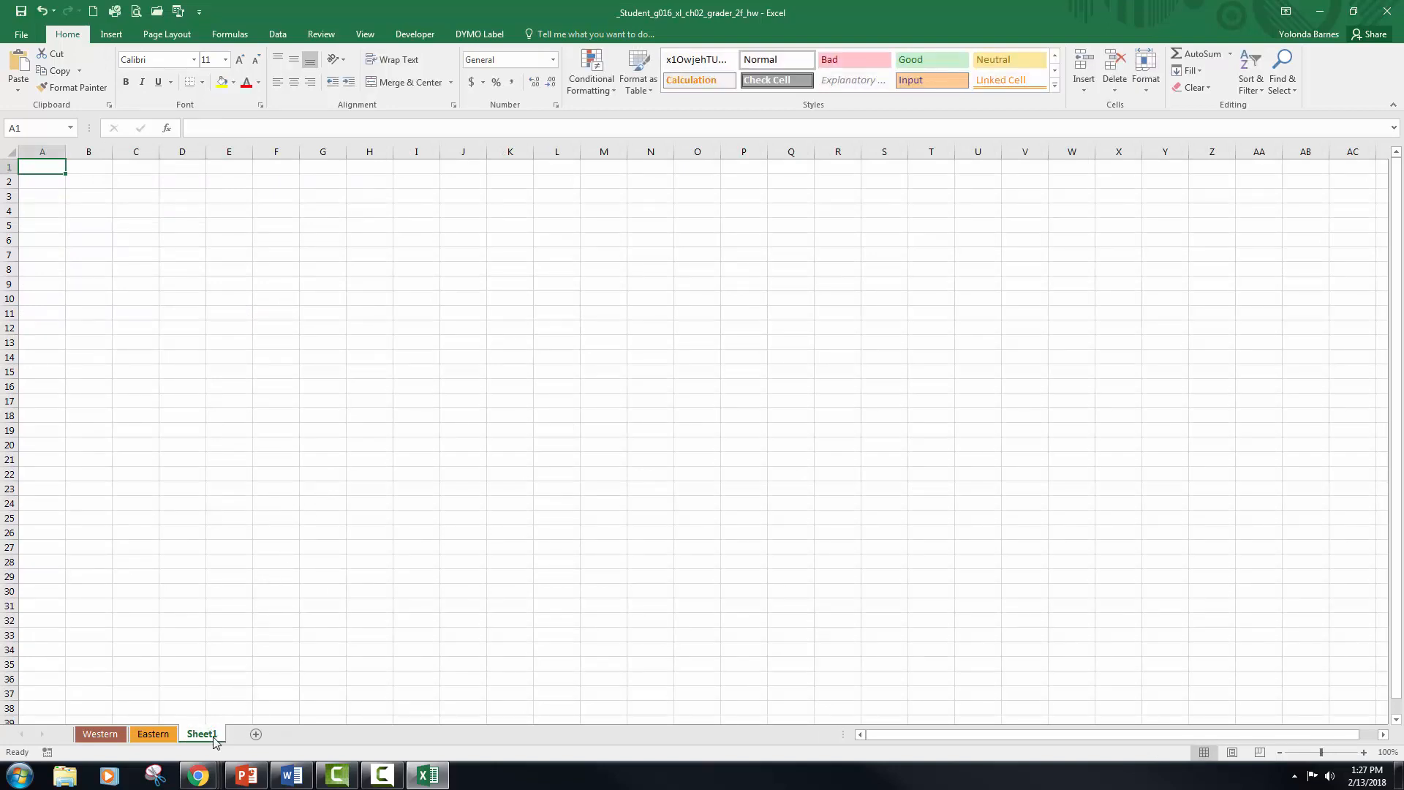
double_click(213, 735)
text(Sum)
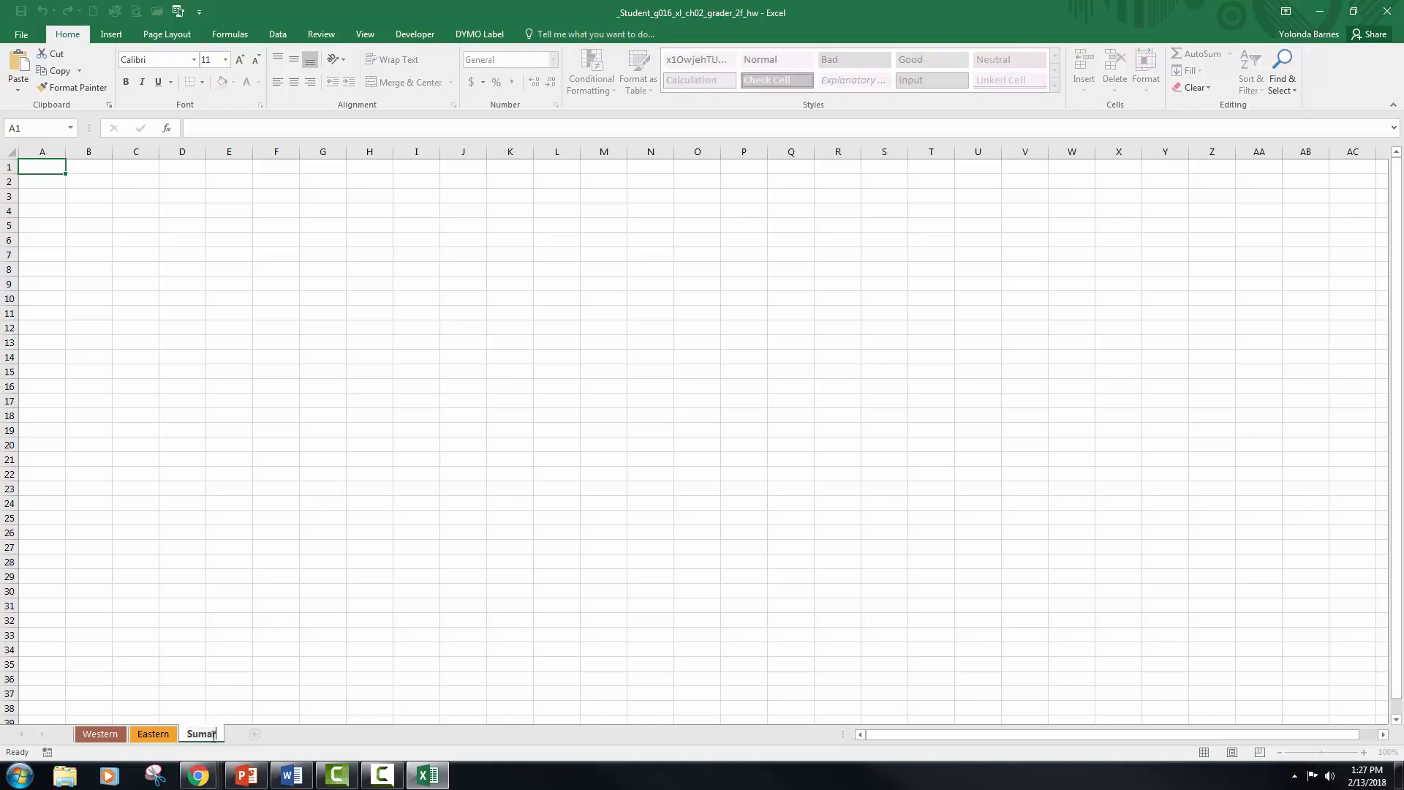
text(mary)
key(Return)
Step: Set the Summary worksheet's tab color to Brown, Text 2
right_click(218, 737)
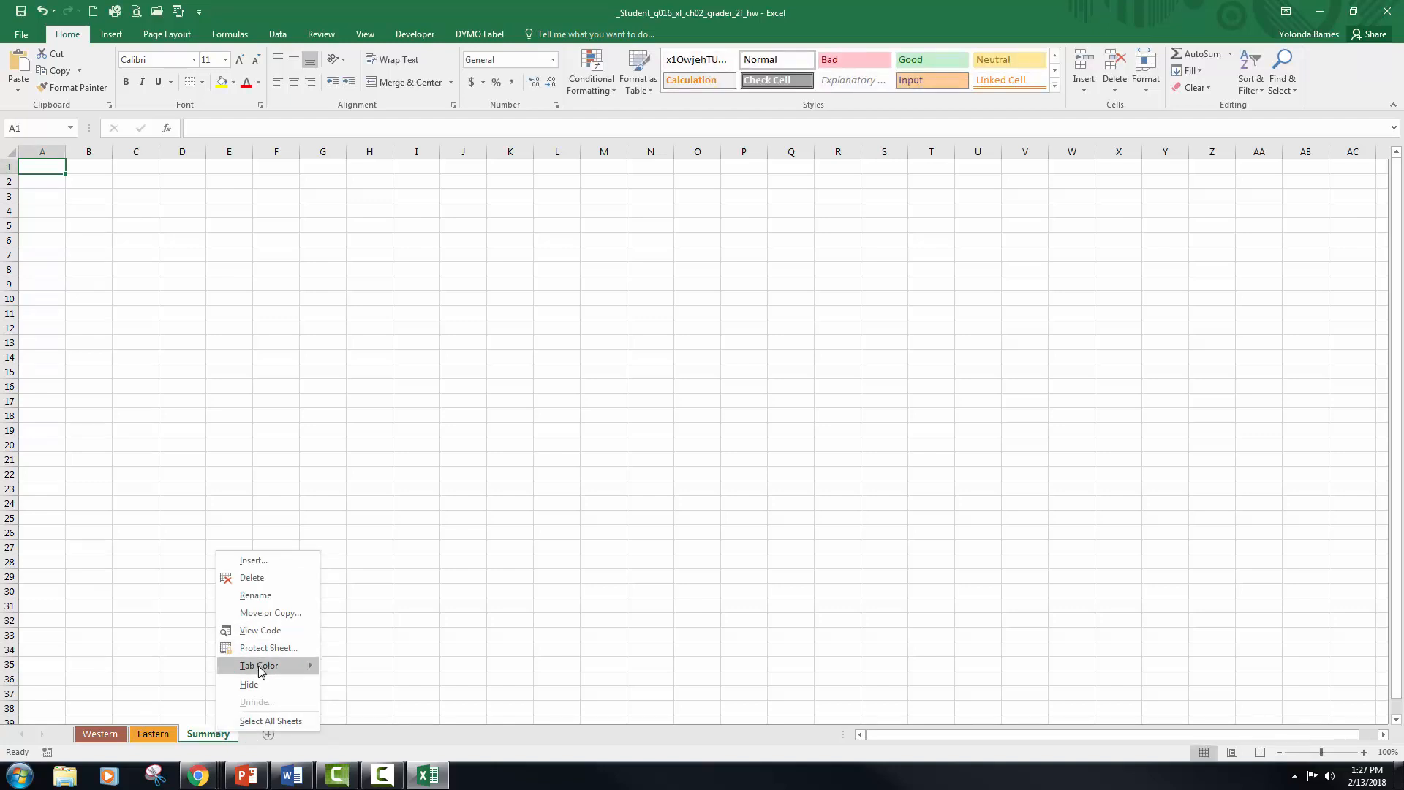
mouse_move(285, 665)
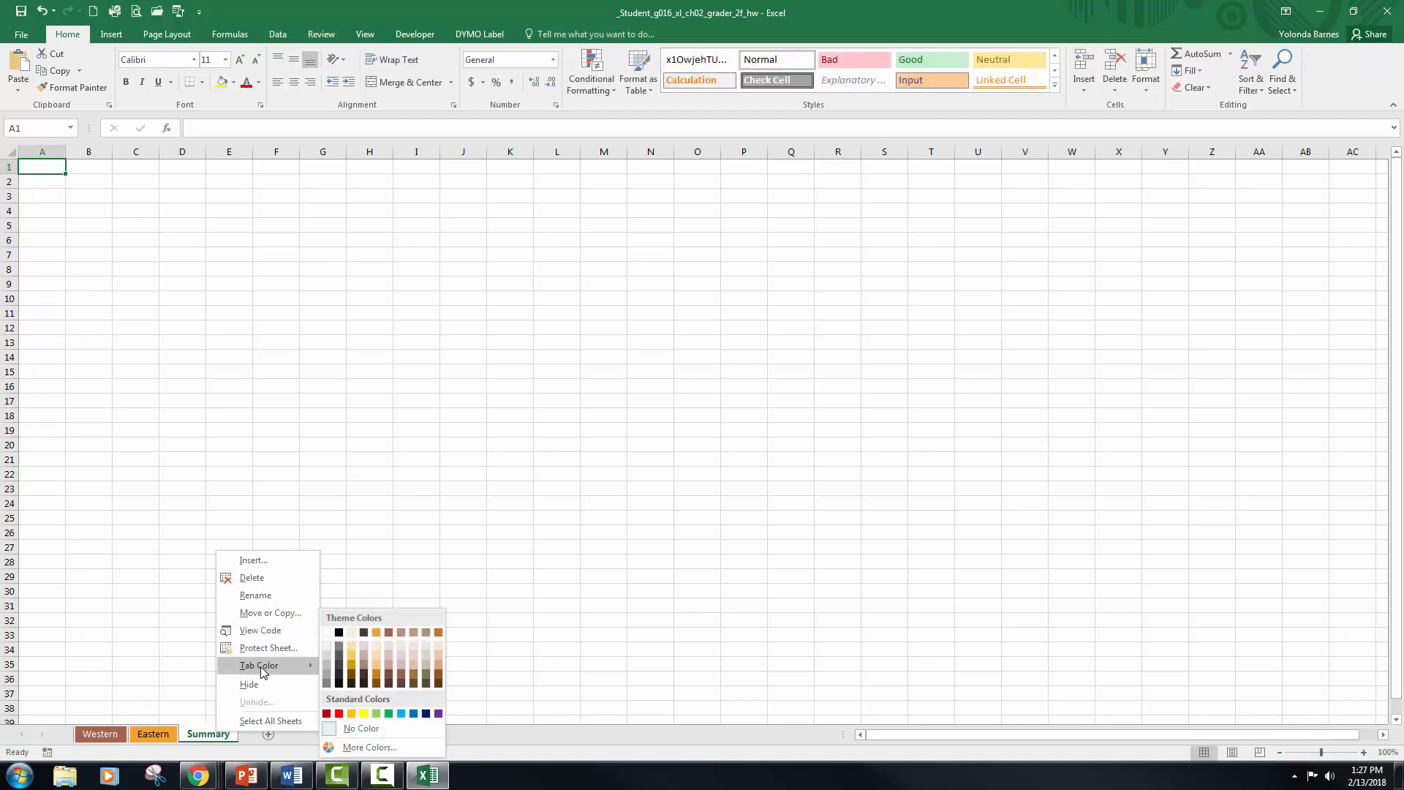
click(365, 633)
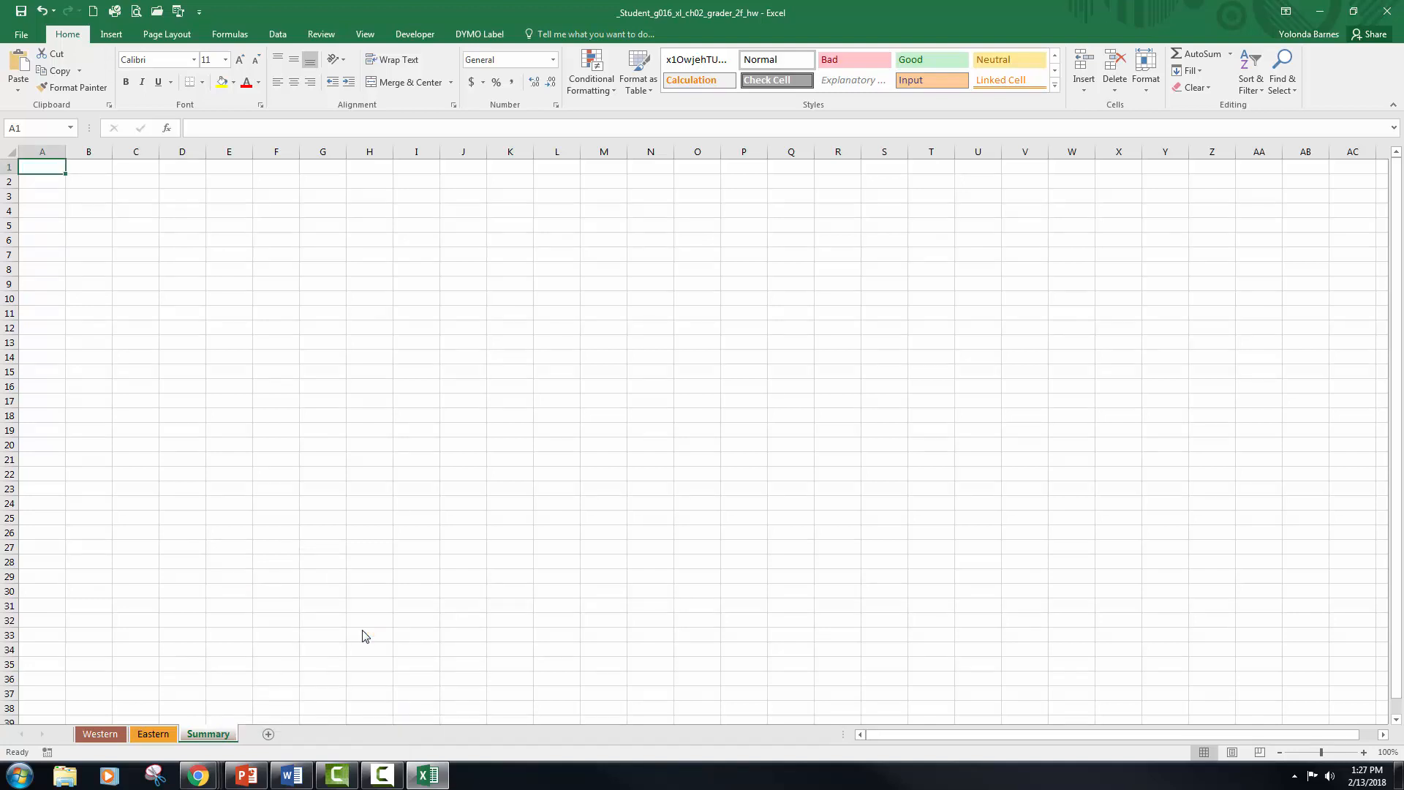
Step: Widen column A and columns B through E on the Summary worksheet, leaving column A the widest
click(38, 146)
drag(66, 150, 173, 152)
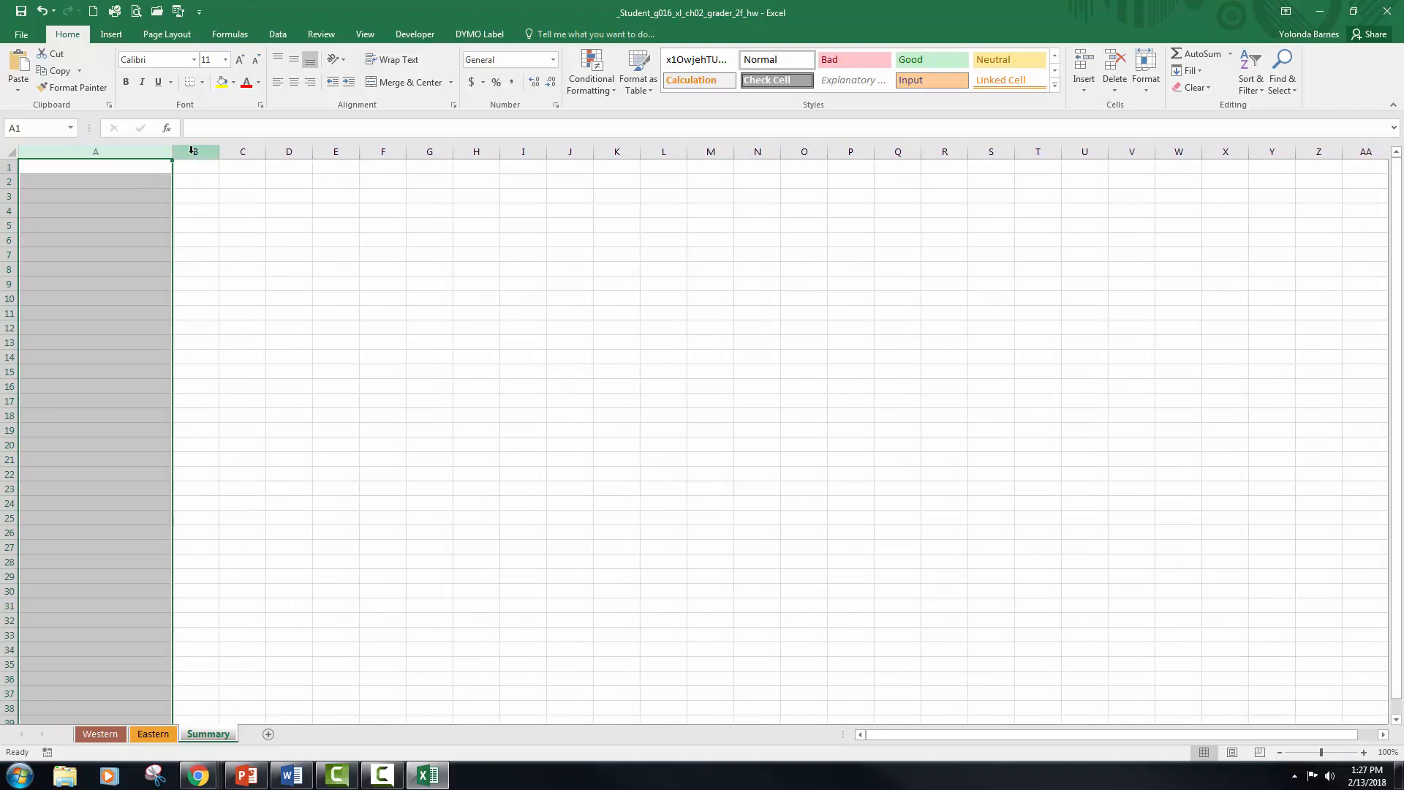
drag(191, 150, 336, 149)
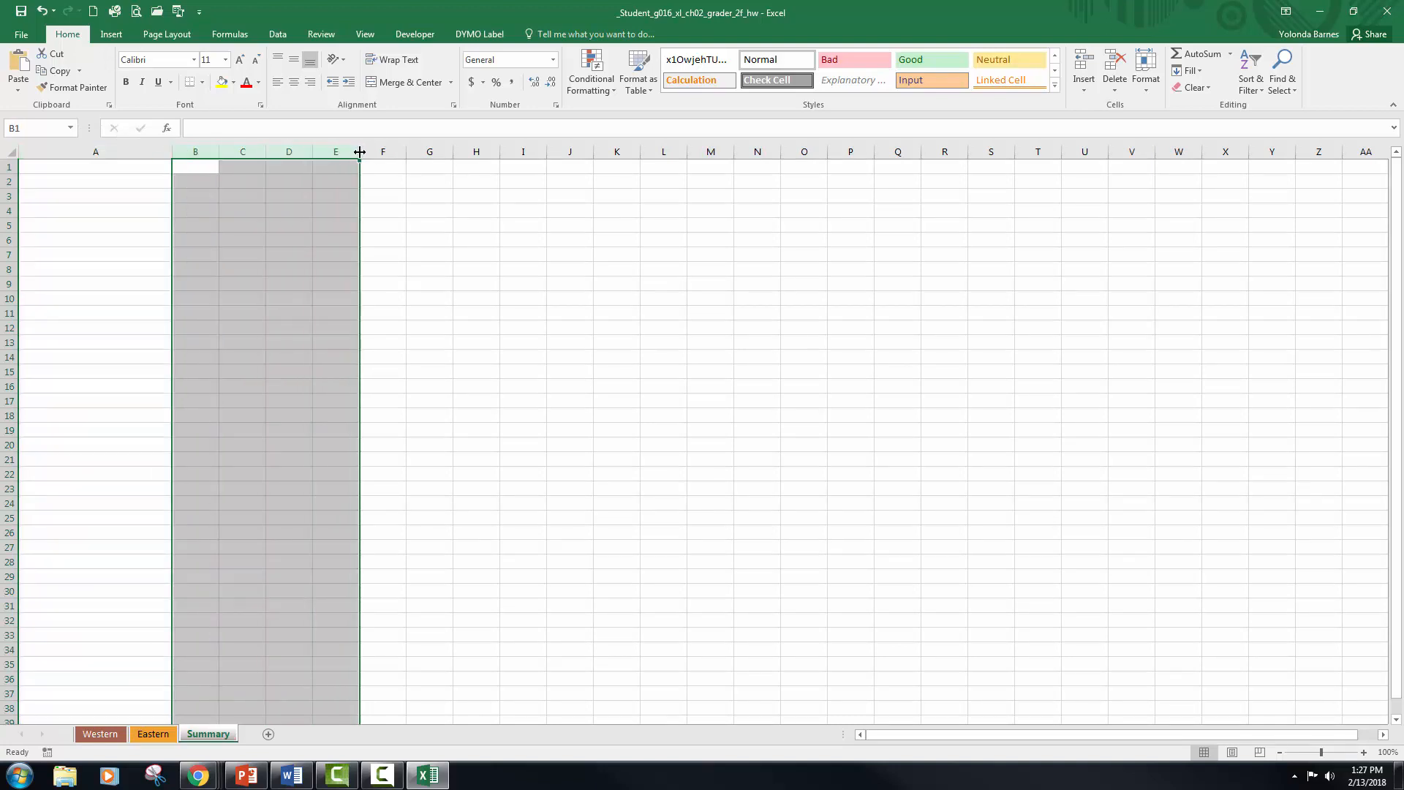
drag(360, 152, 424, 151)
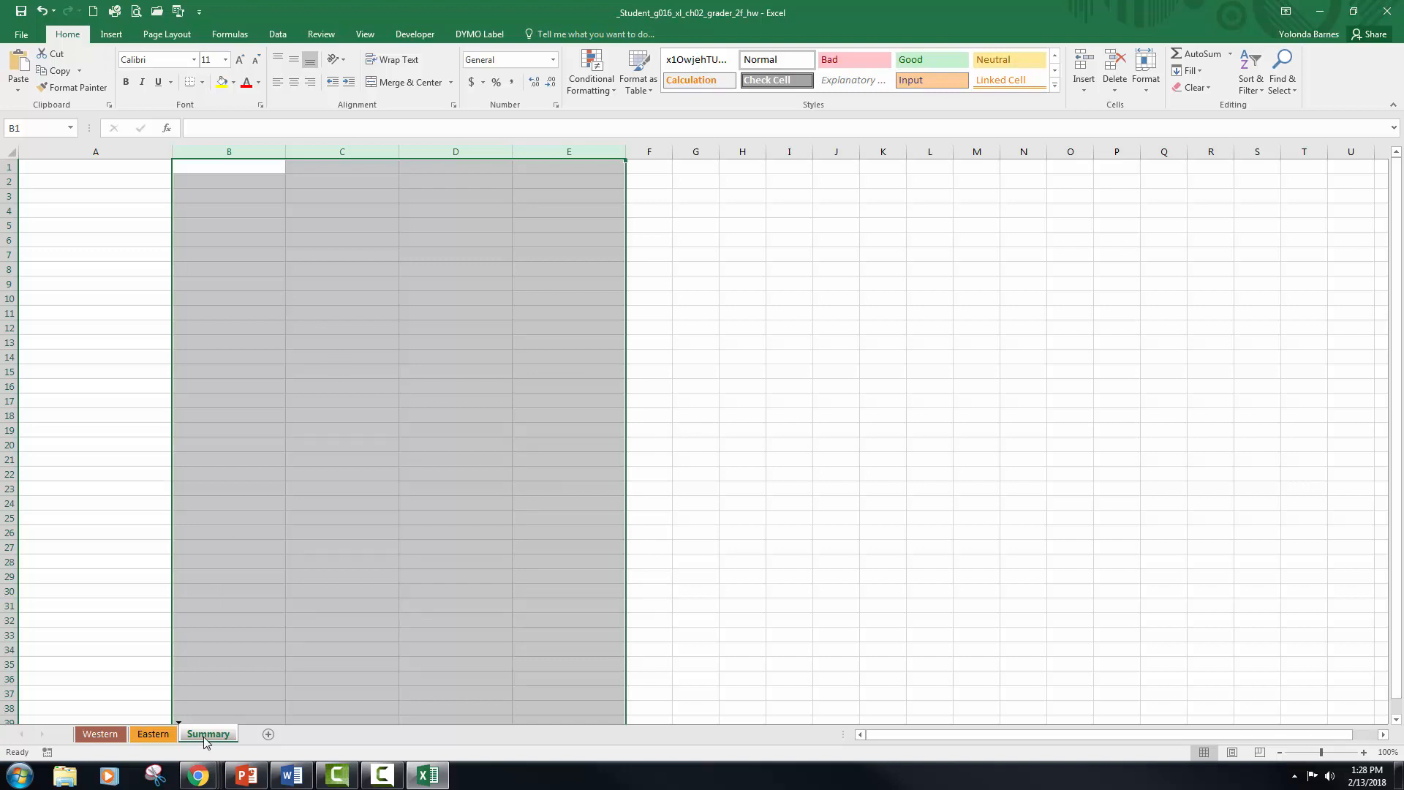
Step: Move the Summary worksheet in front of Western and make A1 the active cell
drag(205, 741, 71, 739)
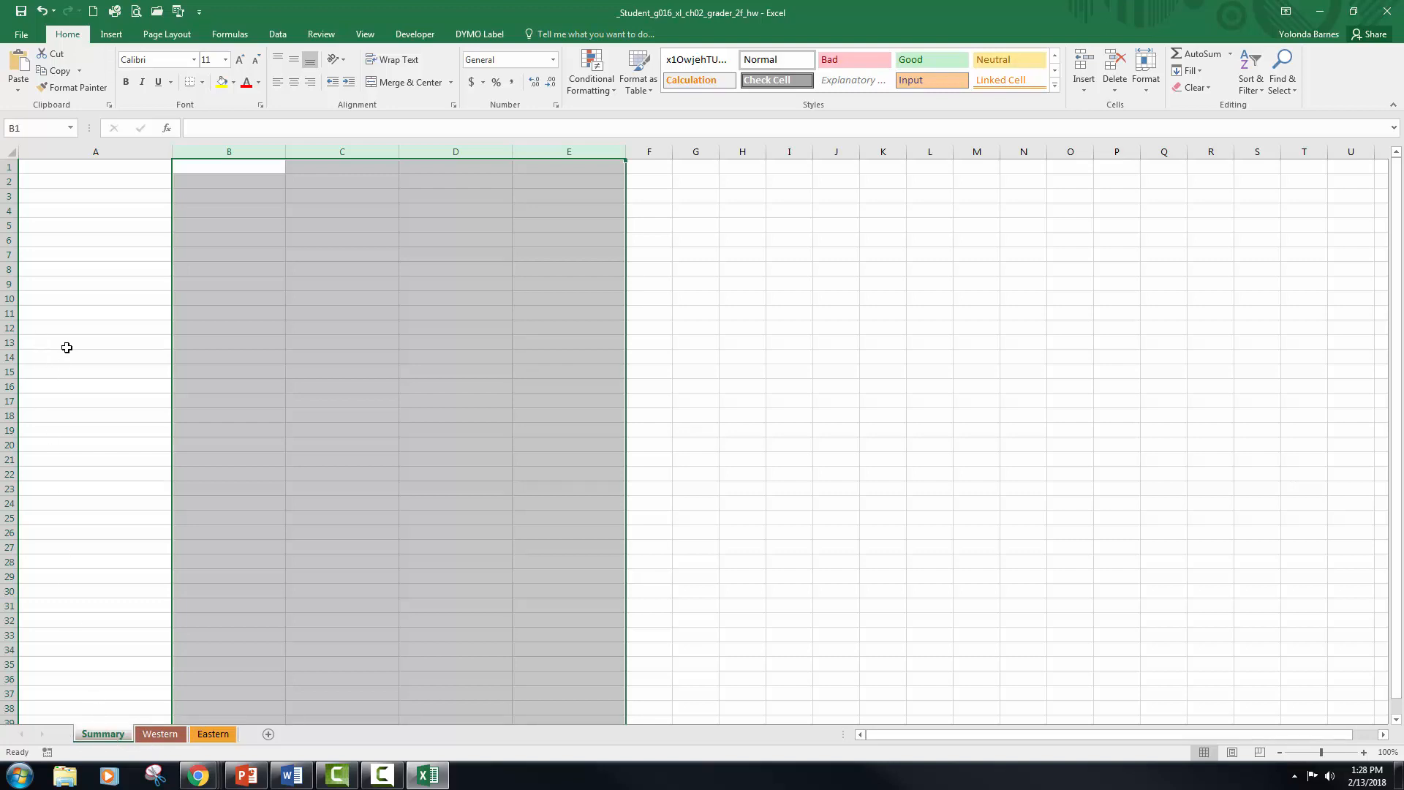
key(ctrl+Home)
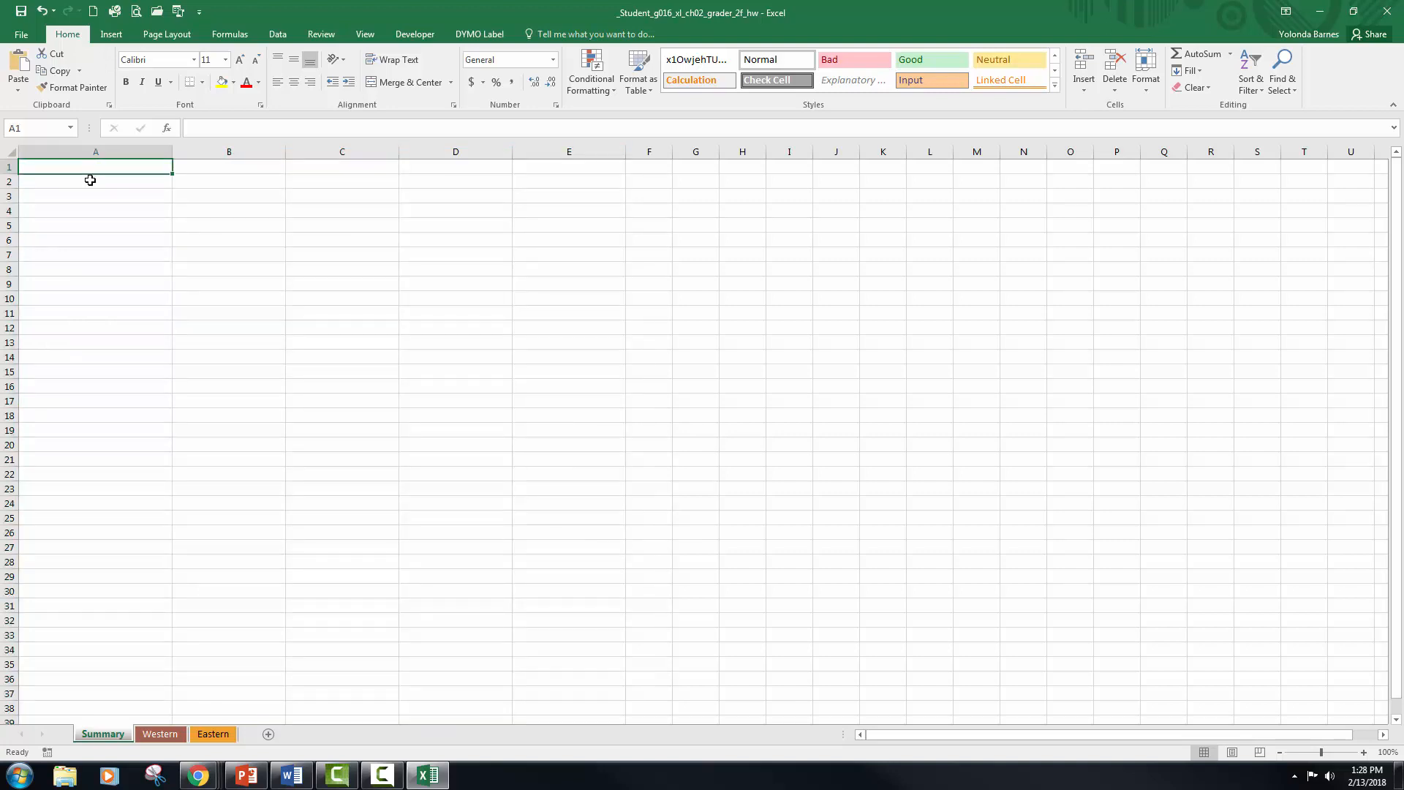
Step: Enter the title "Rosedale Landscape and Garden" in cell A1 of the Summary worksheet
text(Rosedale)
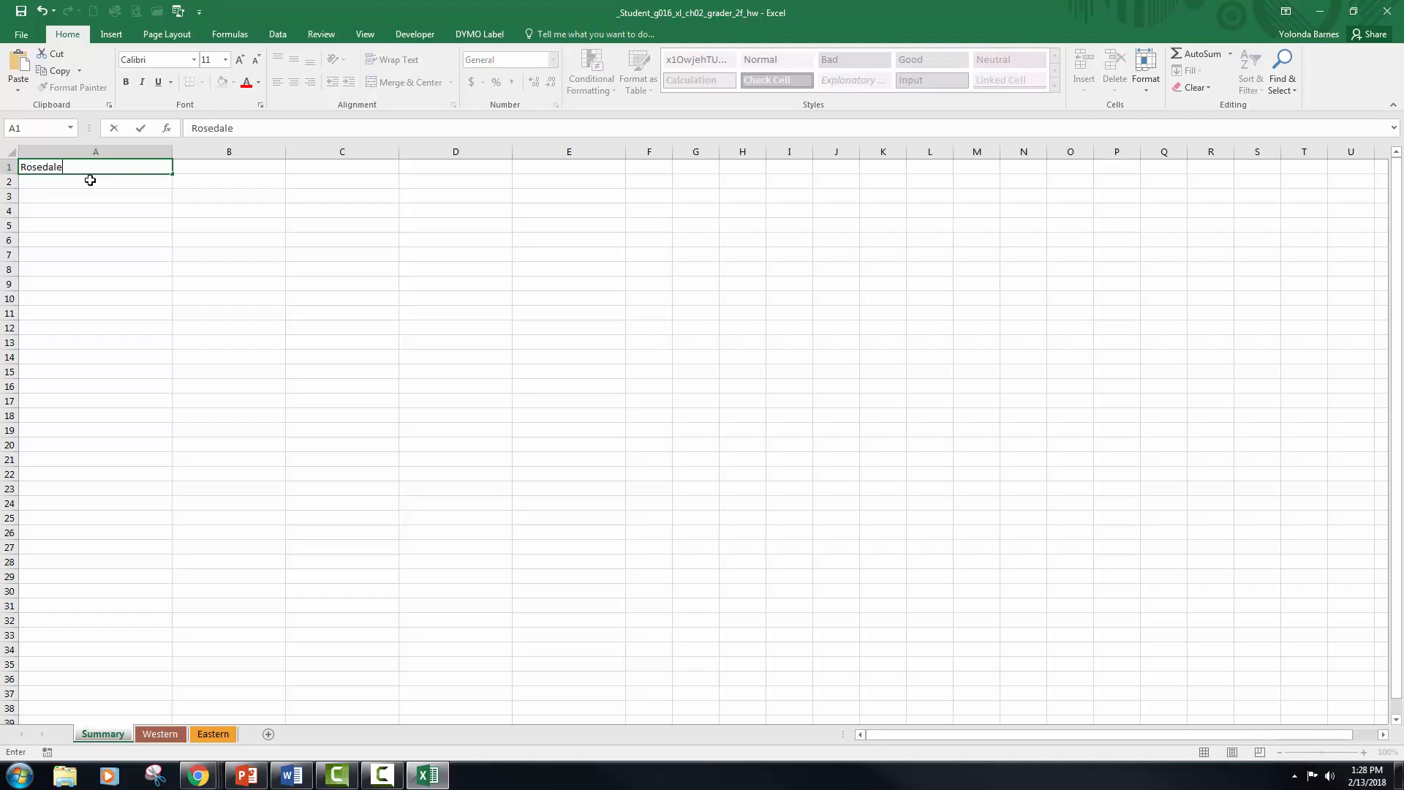
text( Landsca)
key(BackSpace)
key(BackSpace)
key(BackSpace)
text(dscape and Garden)
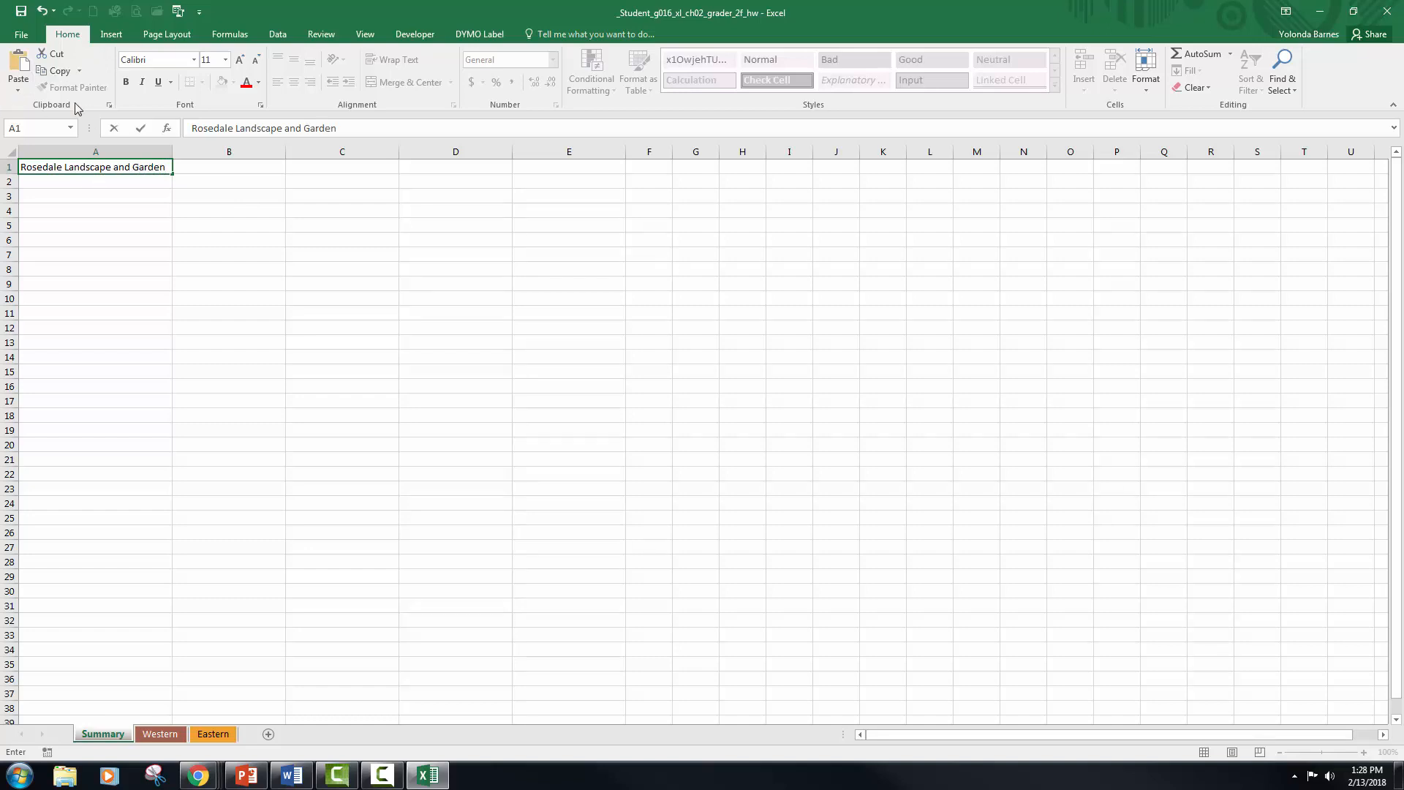
click(142, 130)
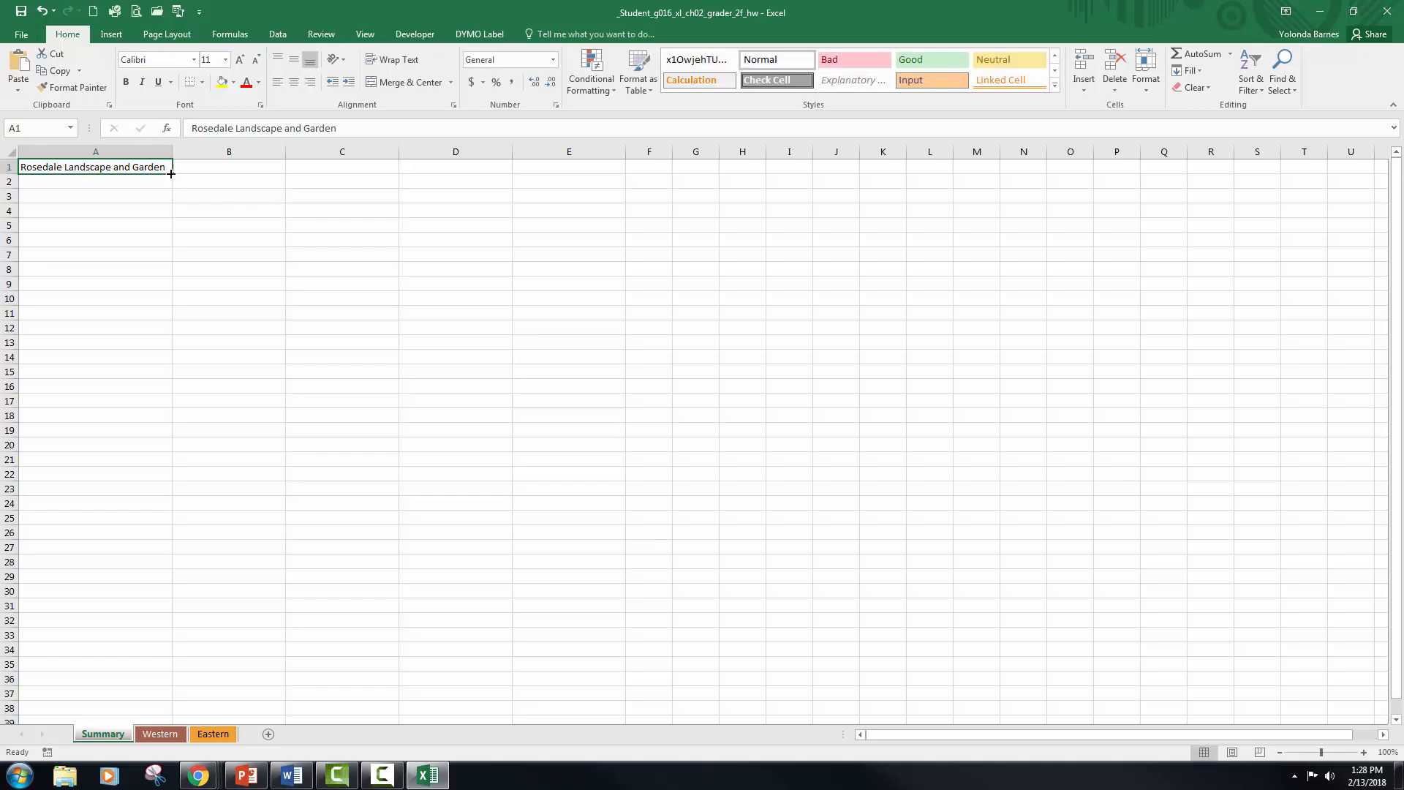
Step: Merge and center the title across A1:E1, keeping only the text from A1
drag(246, 175, 585, 169)
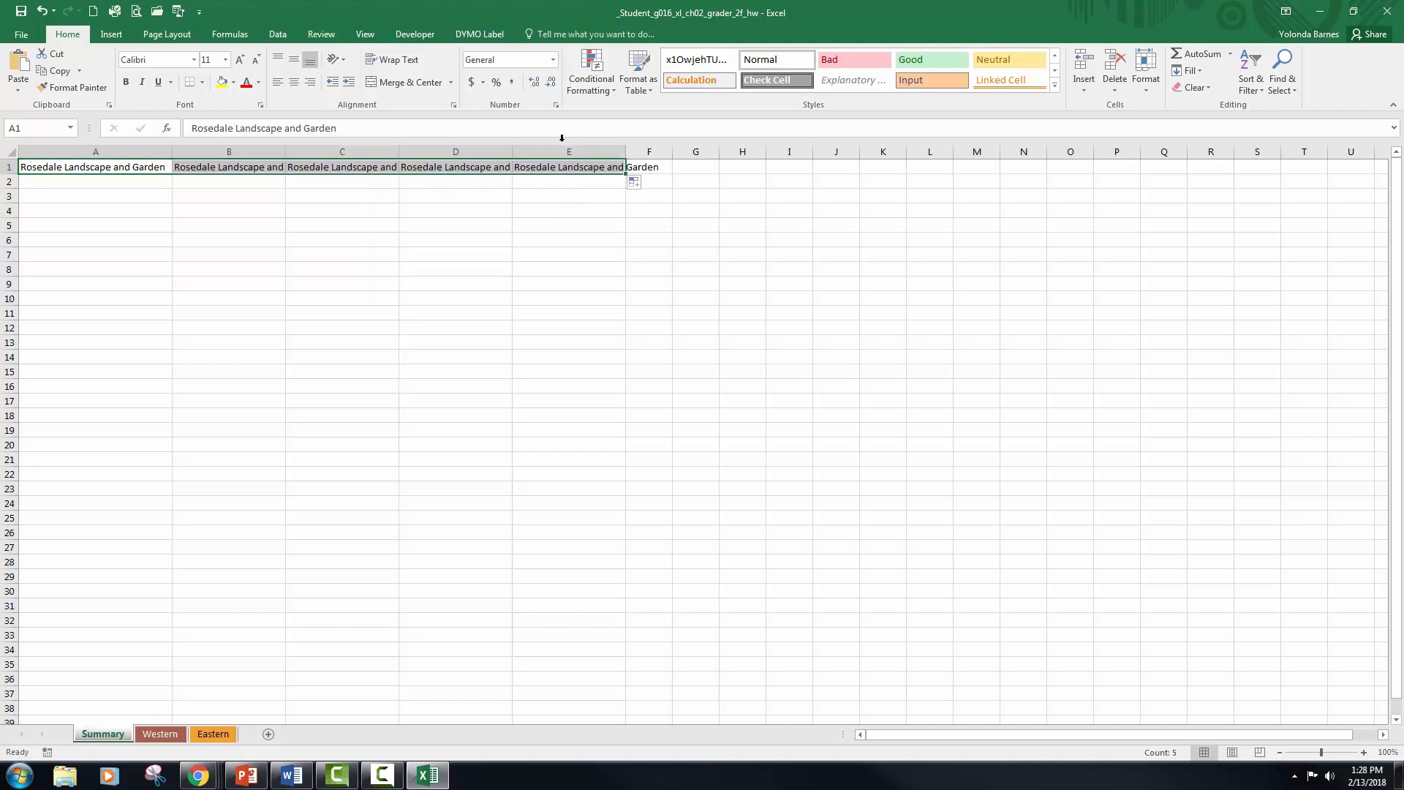
click(392, 85)
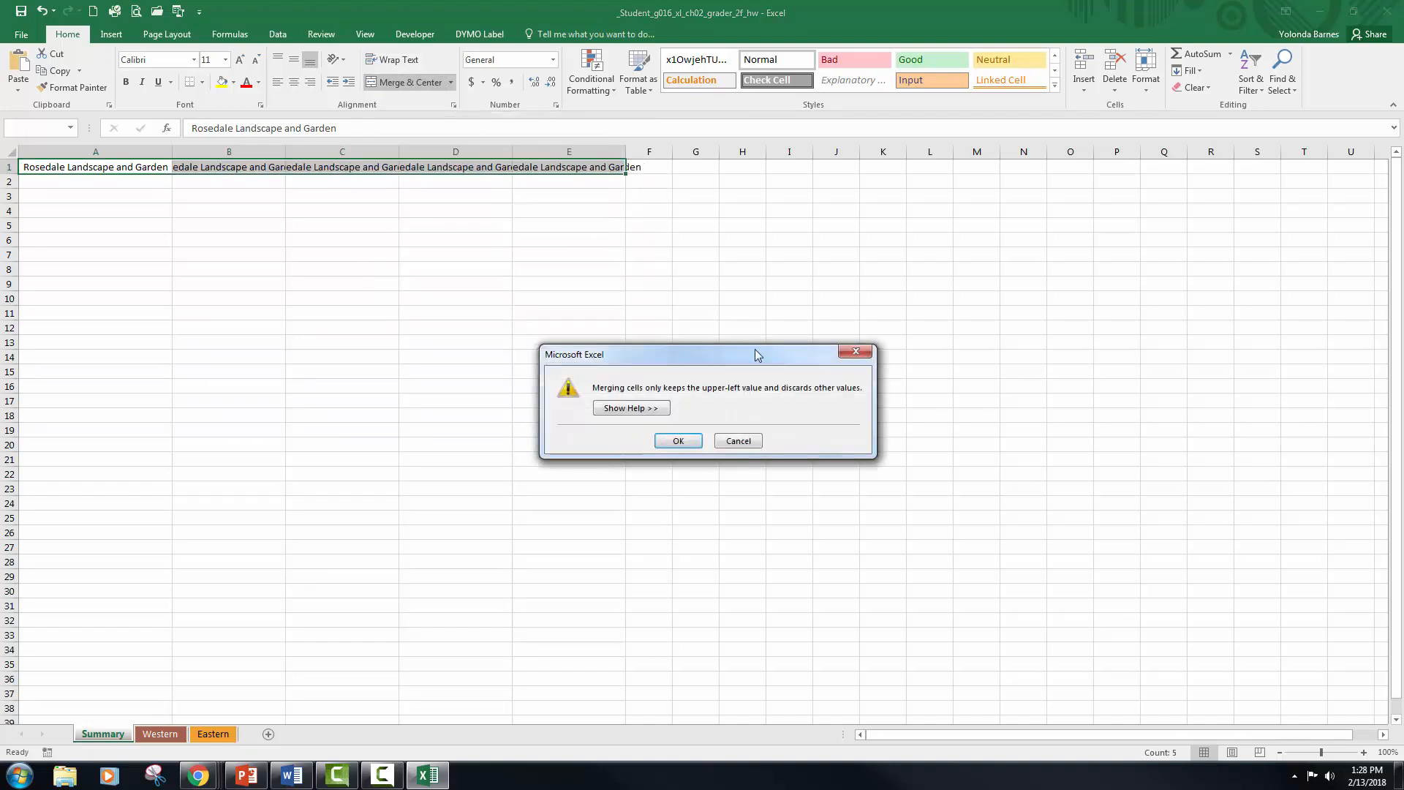
click(679, 441)
click(726, 443)
click(117, 169)
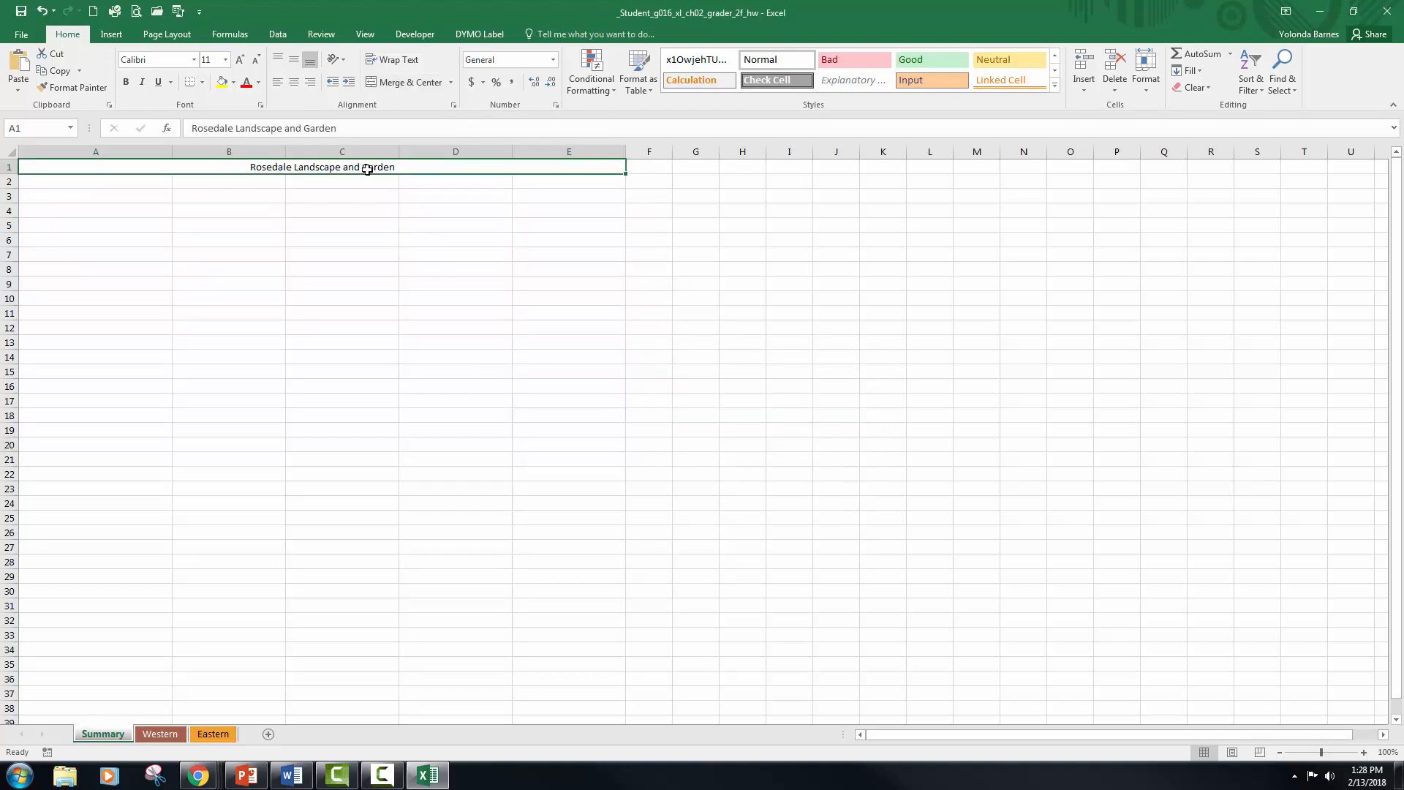
click(429, 84)
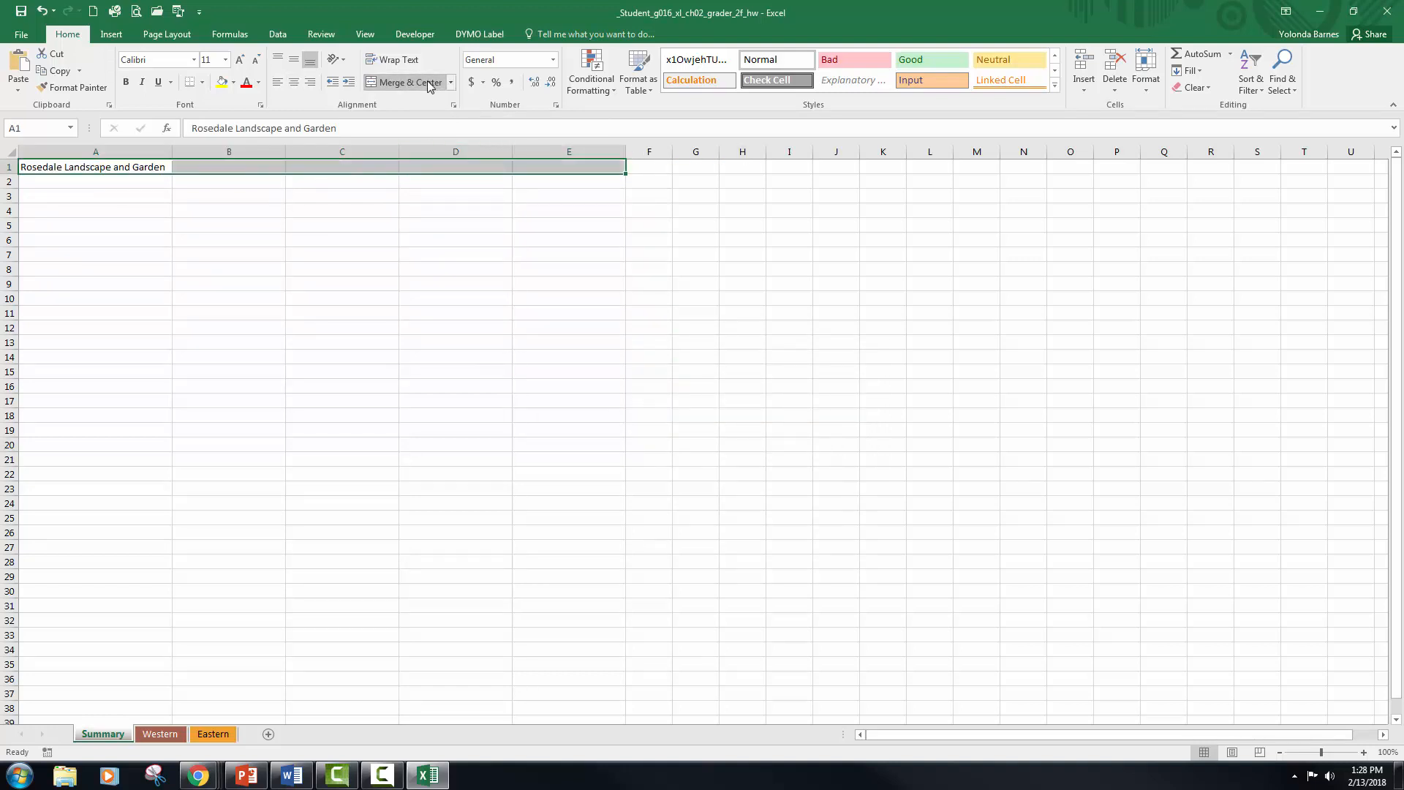
click(430, 83)
click(455, 218)
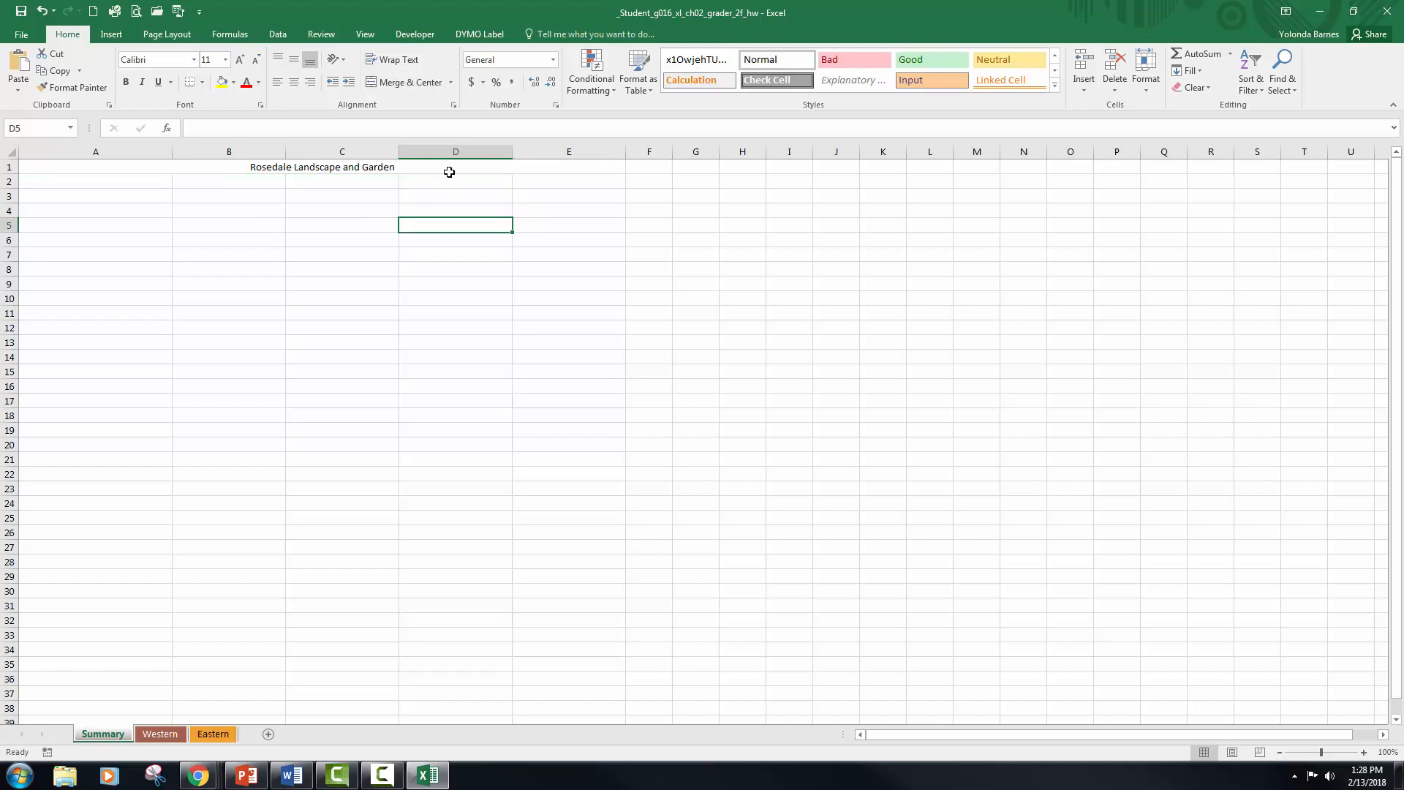
Step: Apply the Title cell style to the merged heading in row 1
click(137, 167)
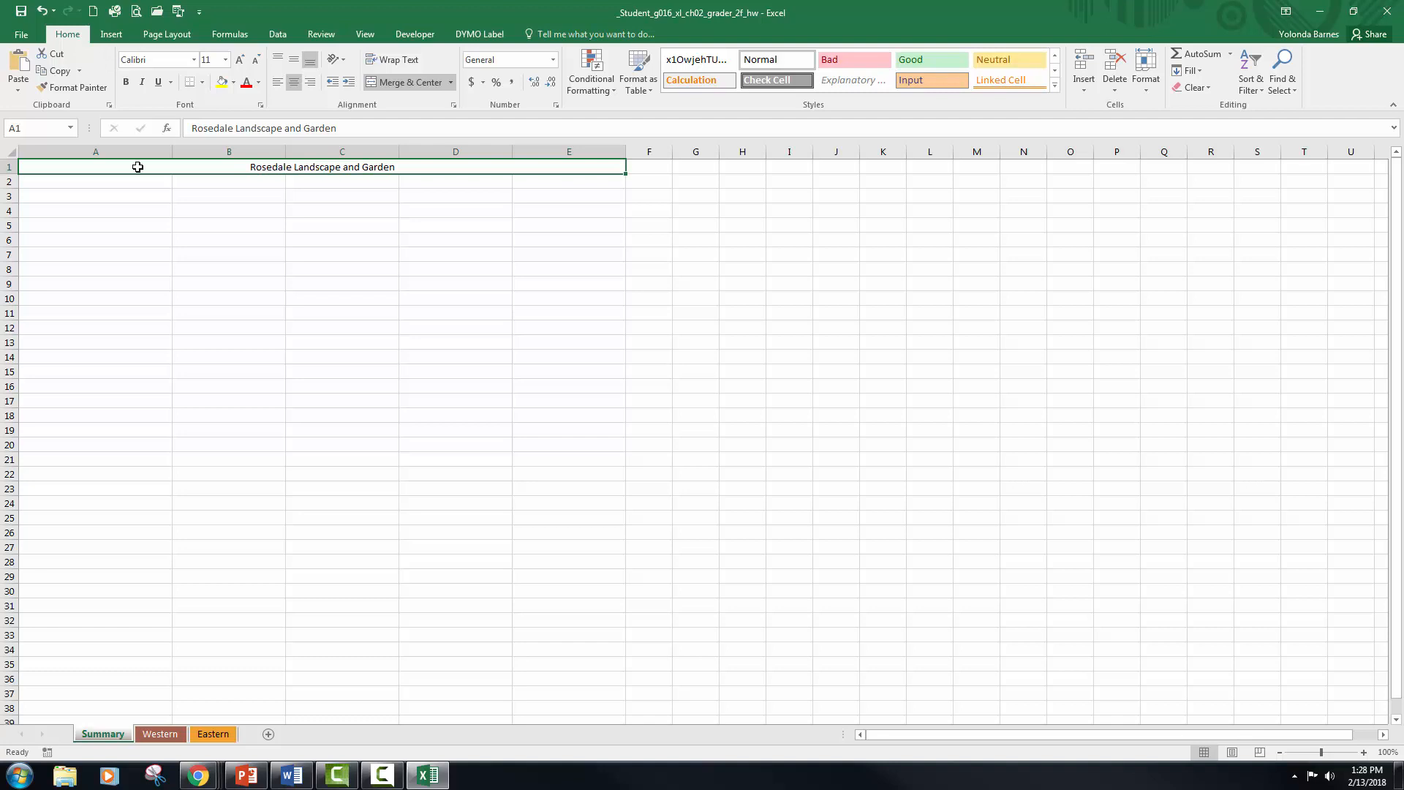
click(1054, 86)
click(991, 204)
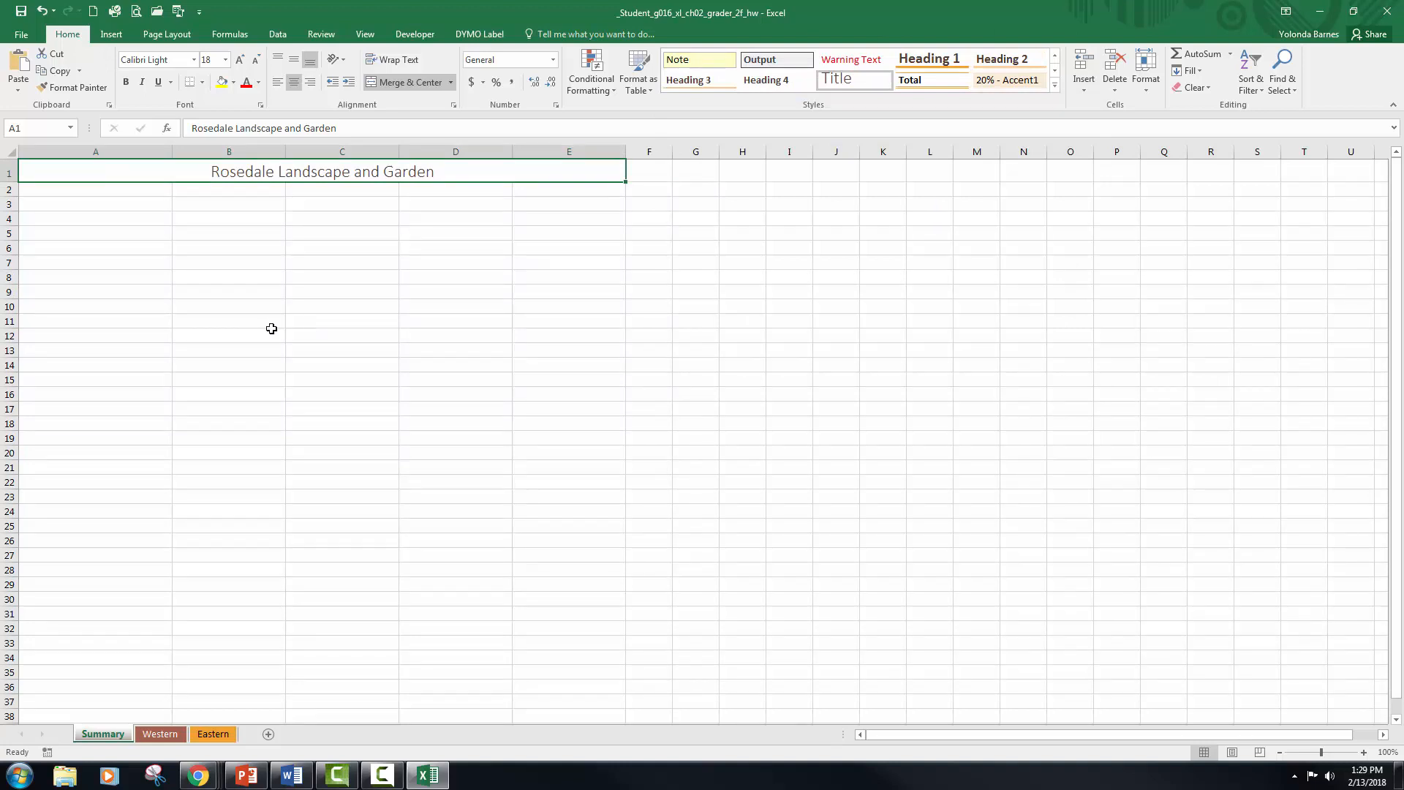
Step: Enter "June Commerical" in cell A2 as the start of the subtitle and close the Insights pane
click(123, 191)
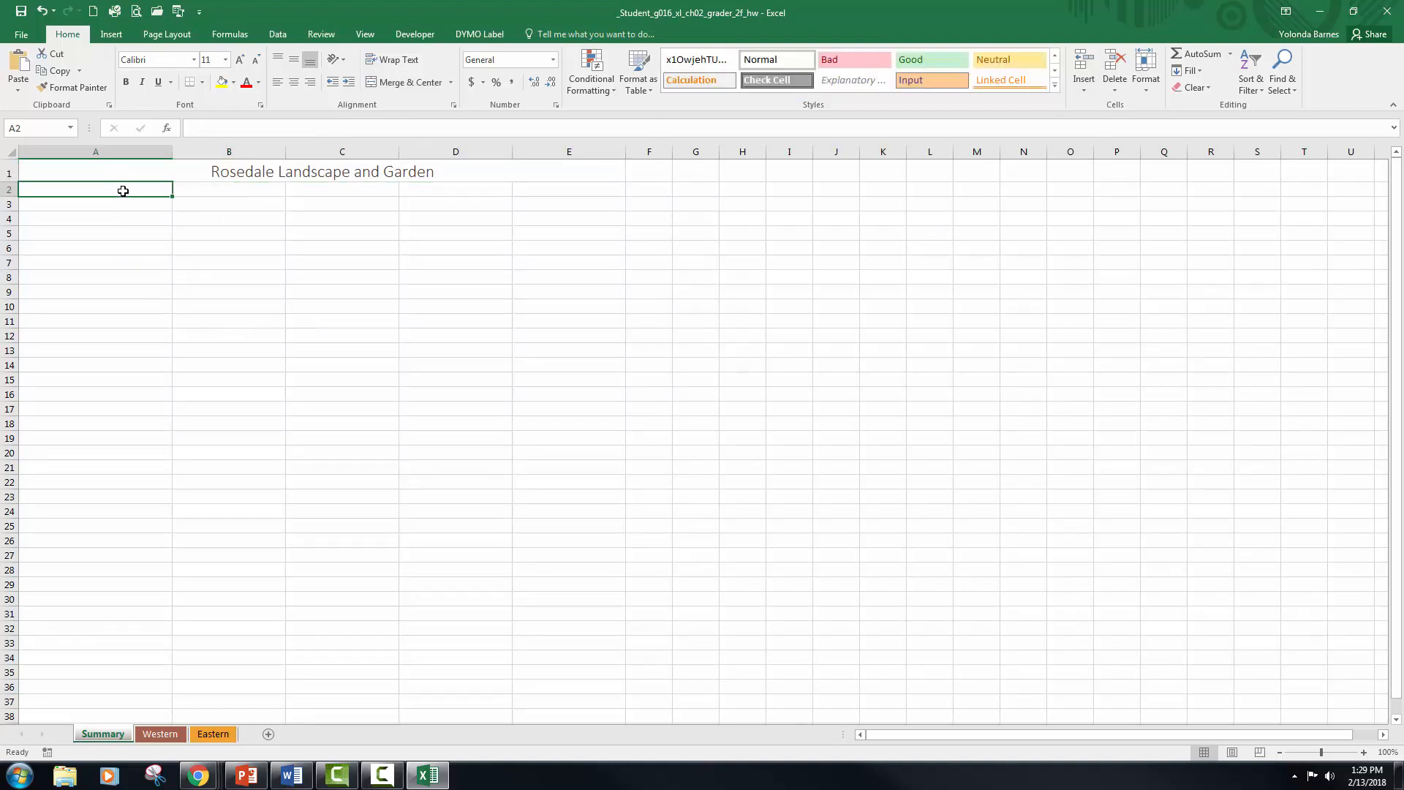
text(jU)
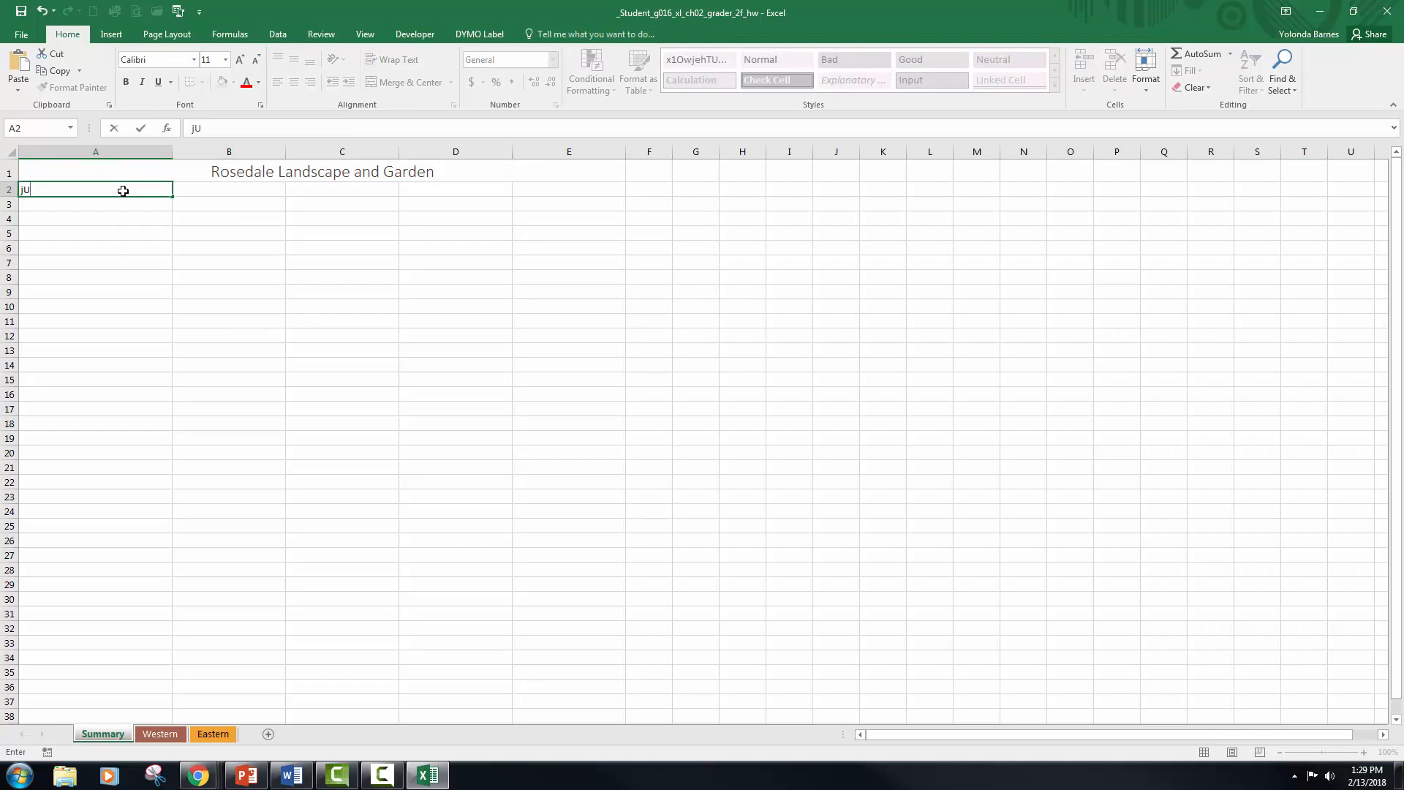
text(June Commerical)
click(293, 217)
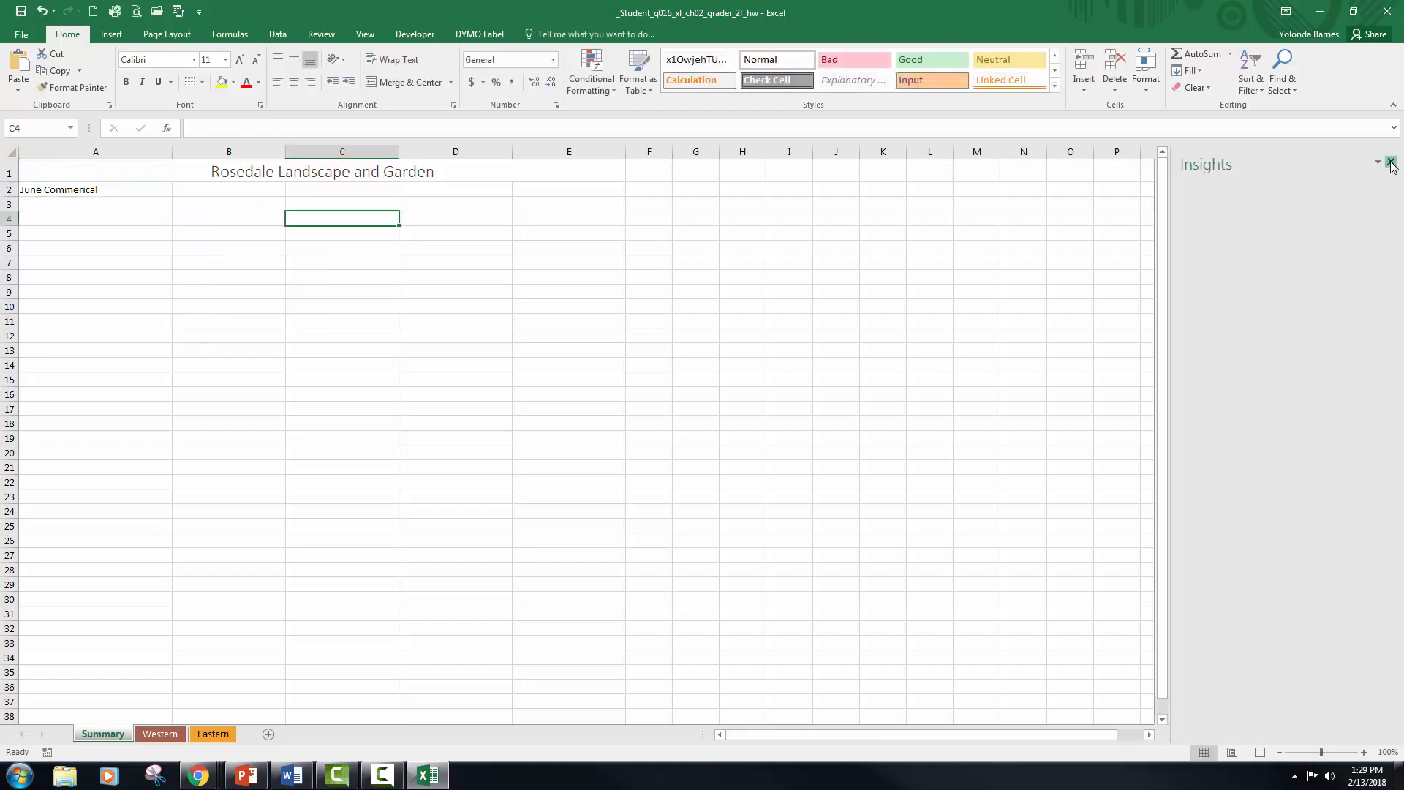
click(1391, 162)
Step: Complete the A2 subtitle so it reads "June Commerical Salesperson Bonus Summary: Canada"
click(150, 185)
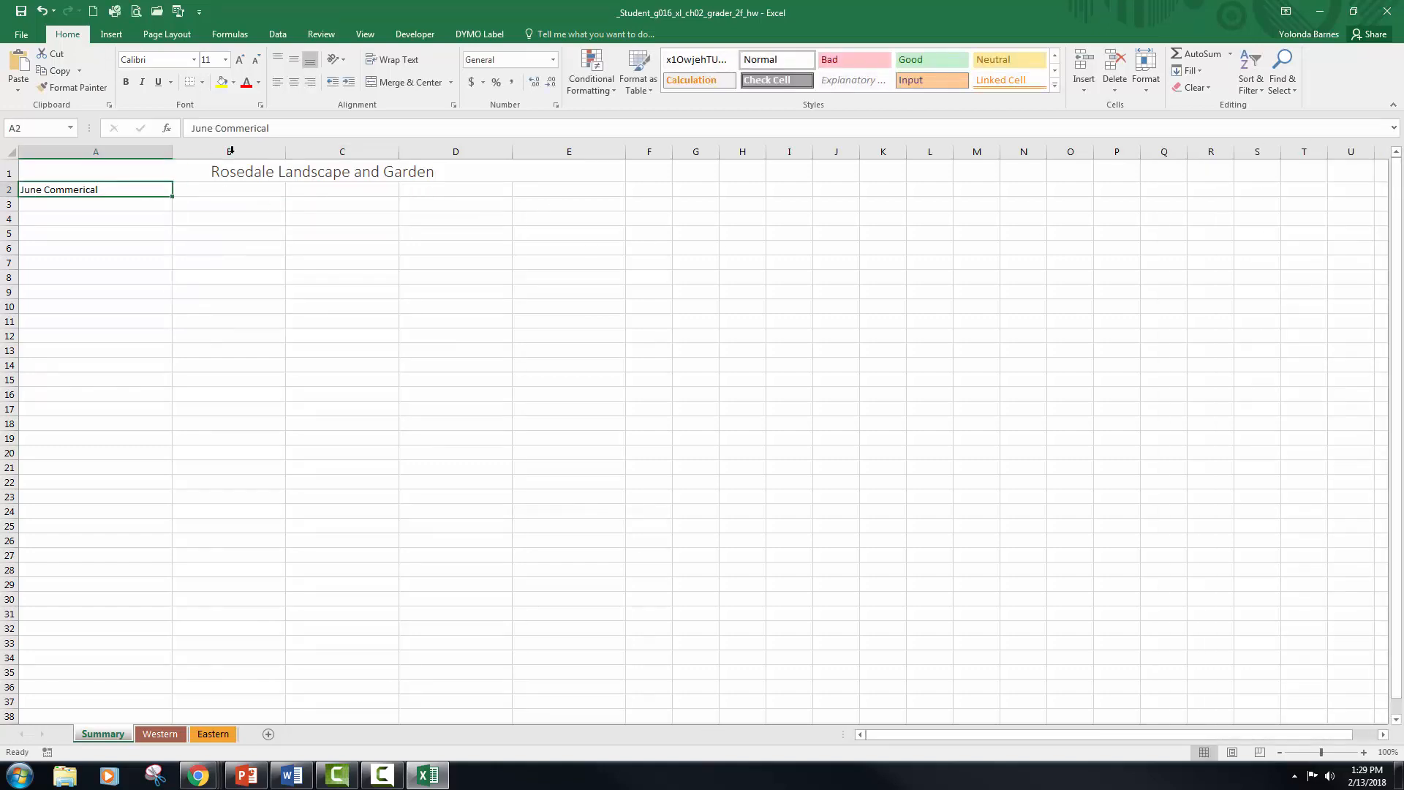
click(295, 130)
text(Ssale)
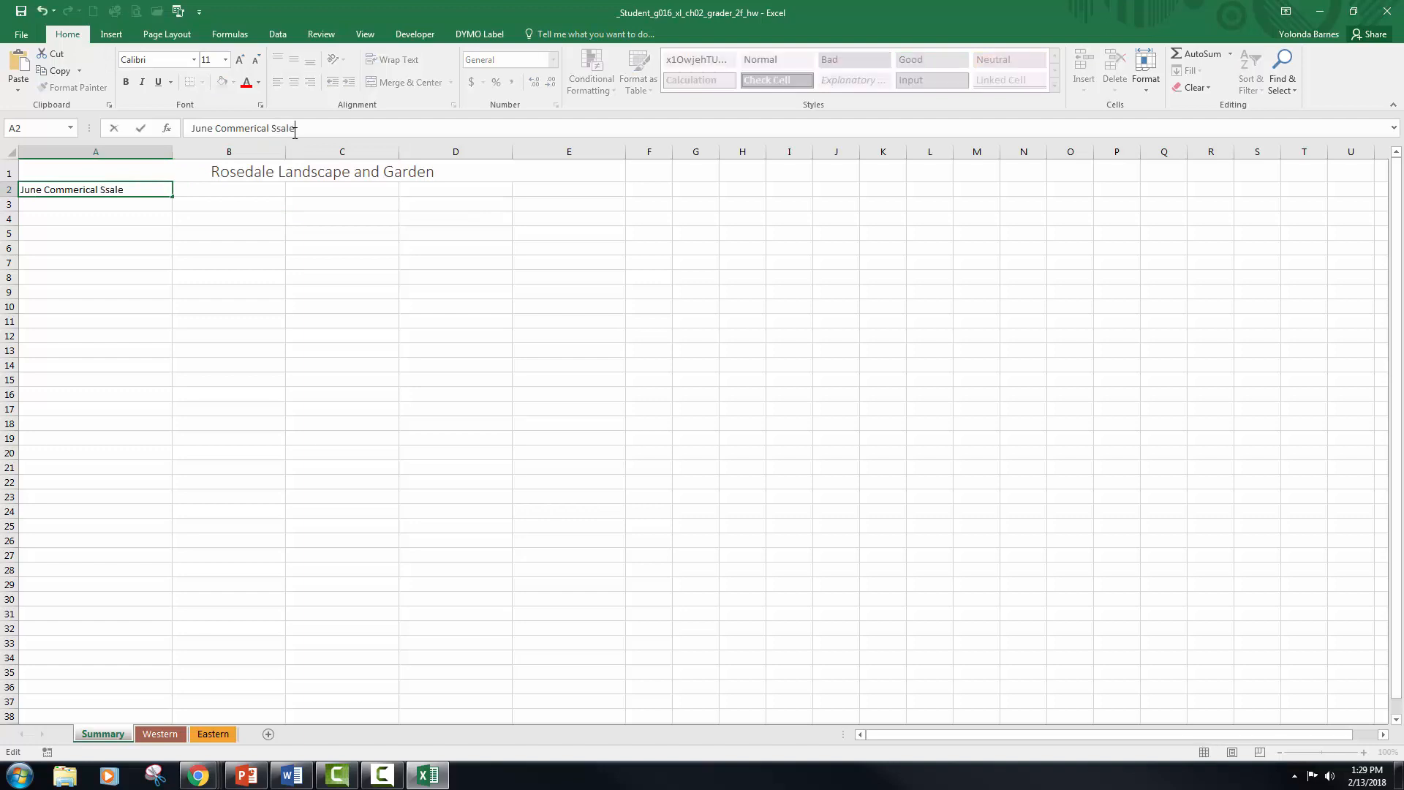
key(BackSpace)
key(BackSpace)
key(BackSpace)
key(BackSpace)
text(alesperson Bonus Summary)
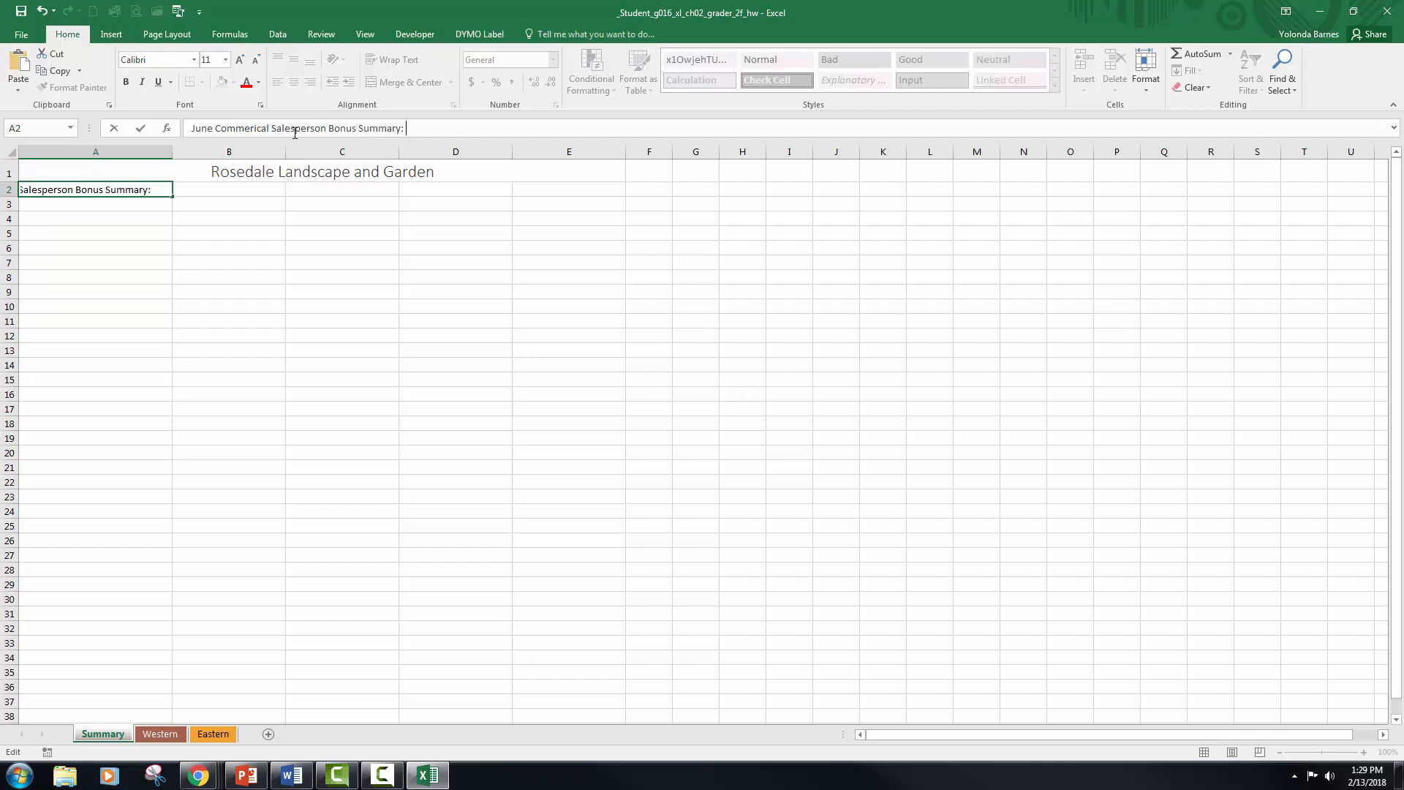
text(: Canada)
click(251, 229)
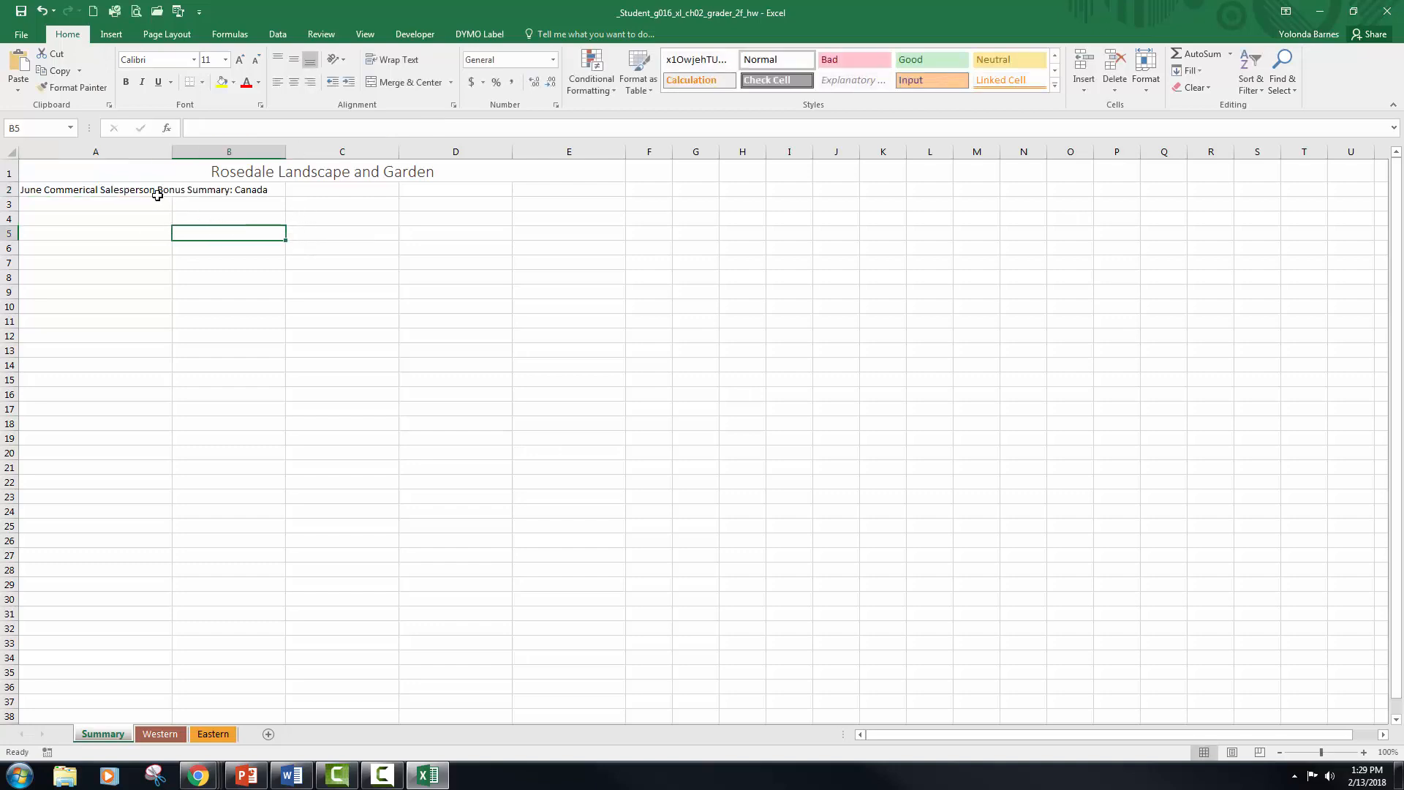
Step: Merge and center the subtitle across A2:E2 and apply the Heading 1 cell style to it
click(119, 192)
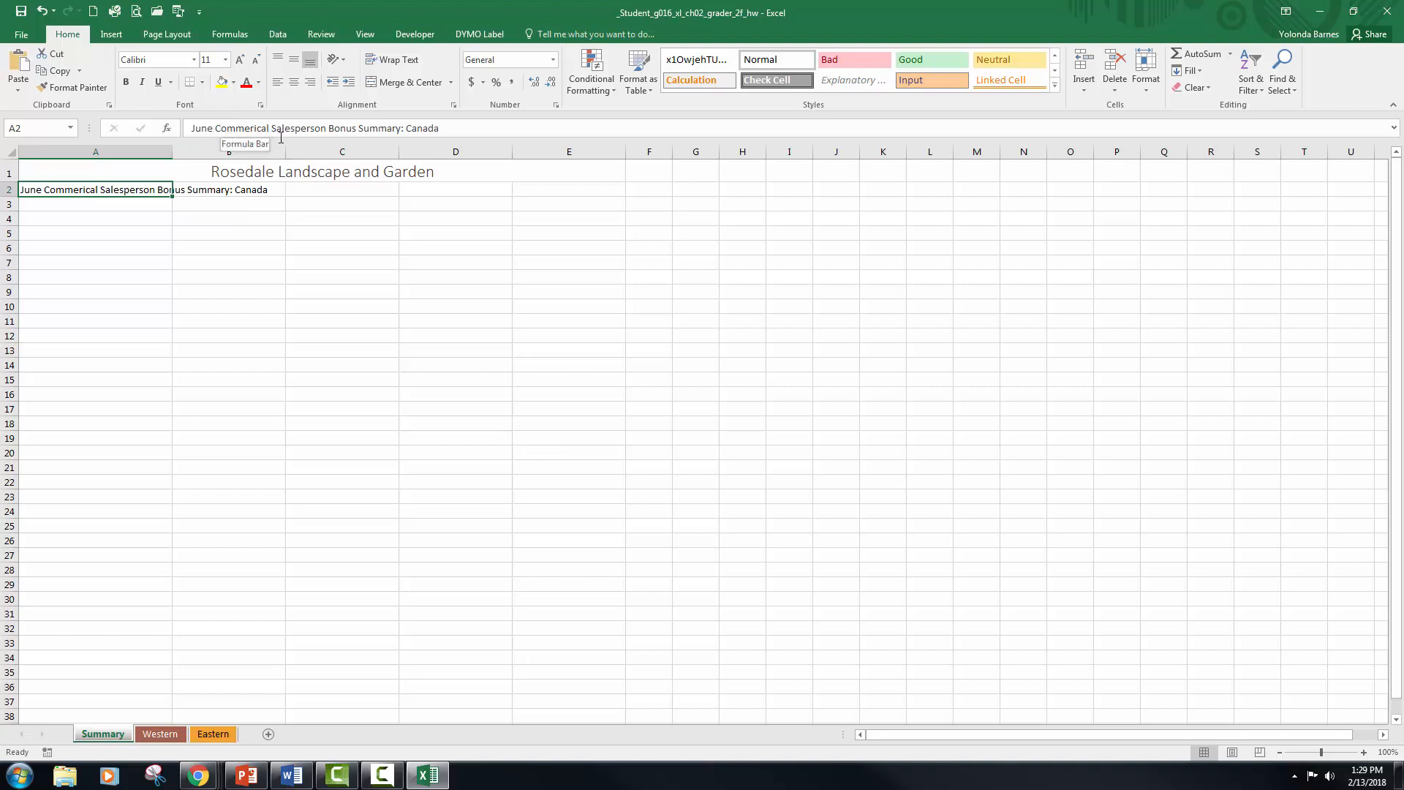
drag(107, 188, 528, 191)
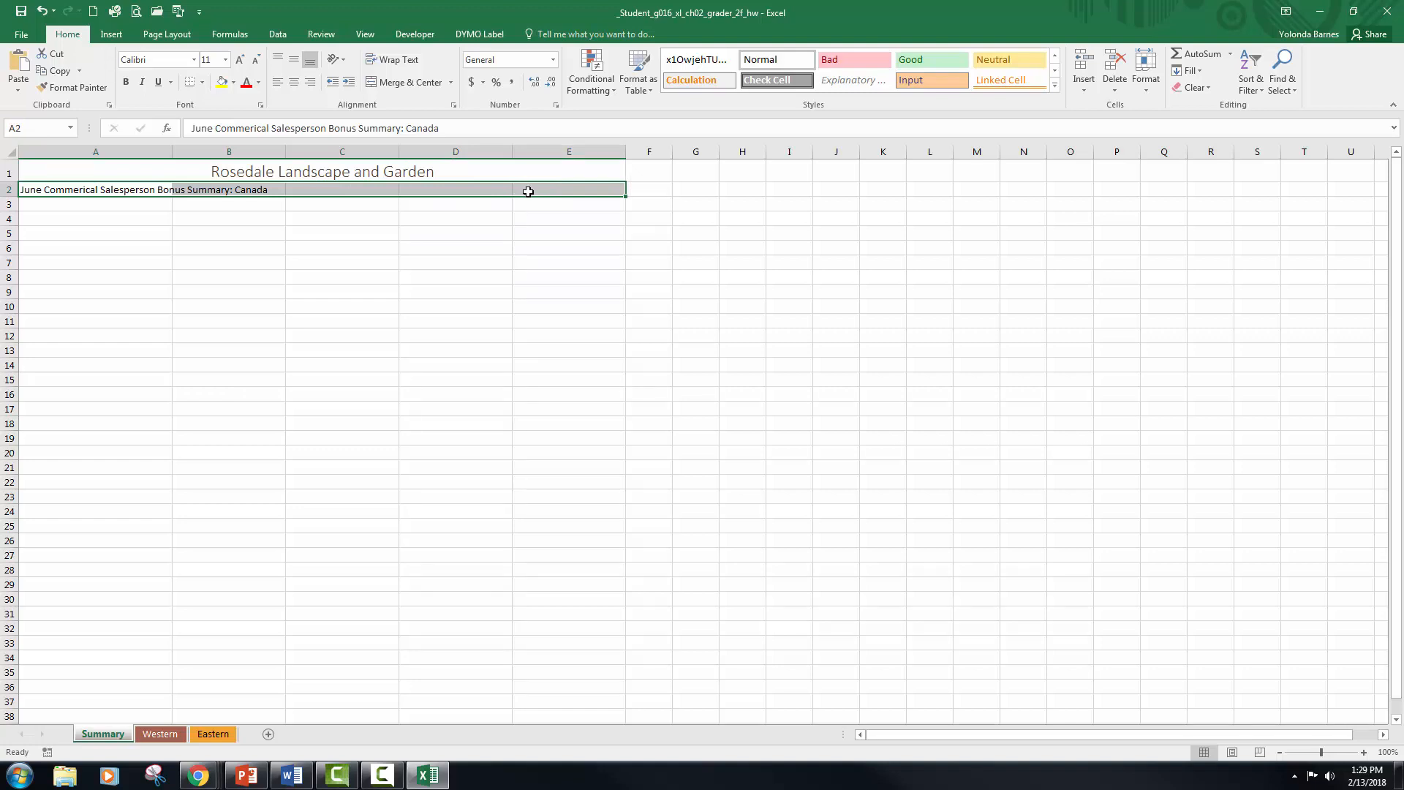
click(407, 83)
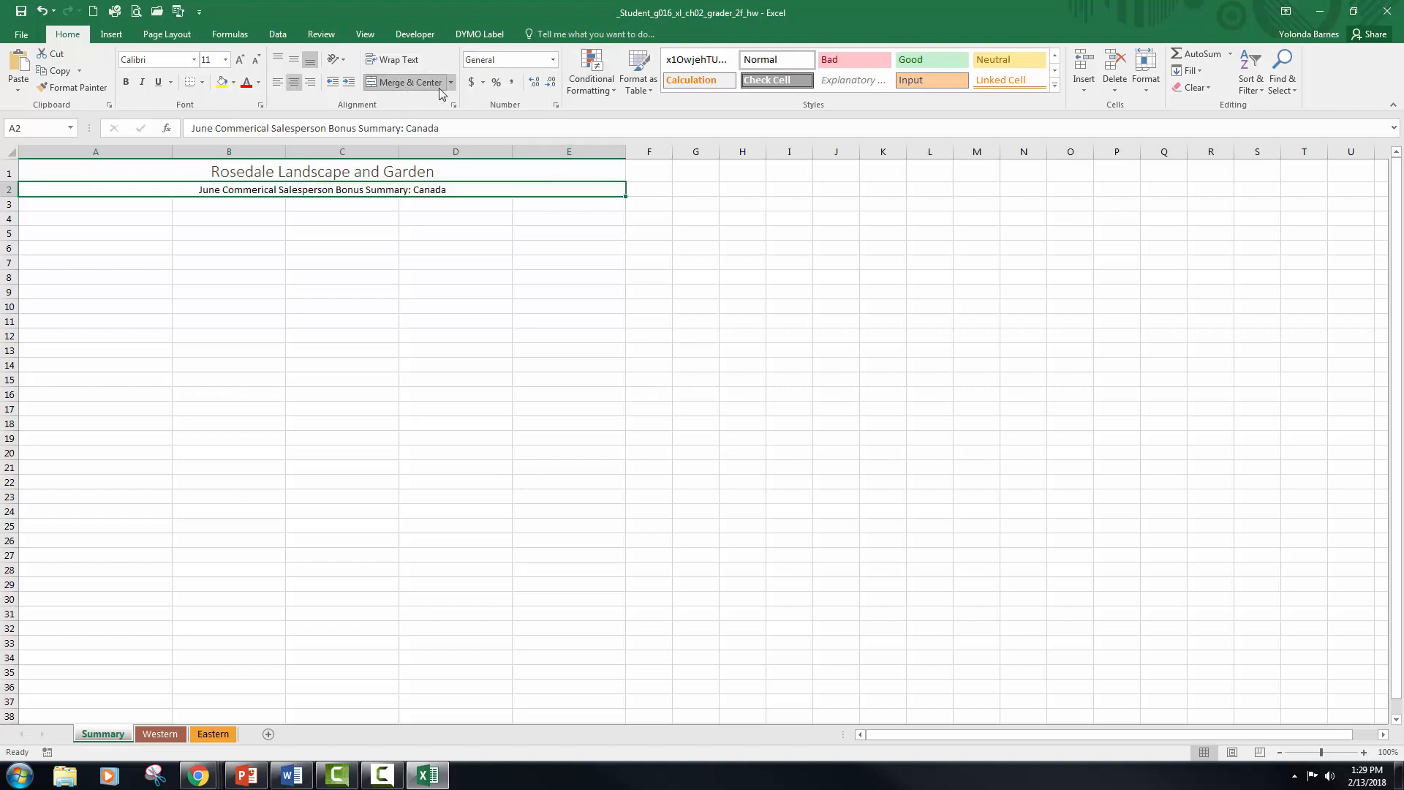
click(1055, 88)
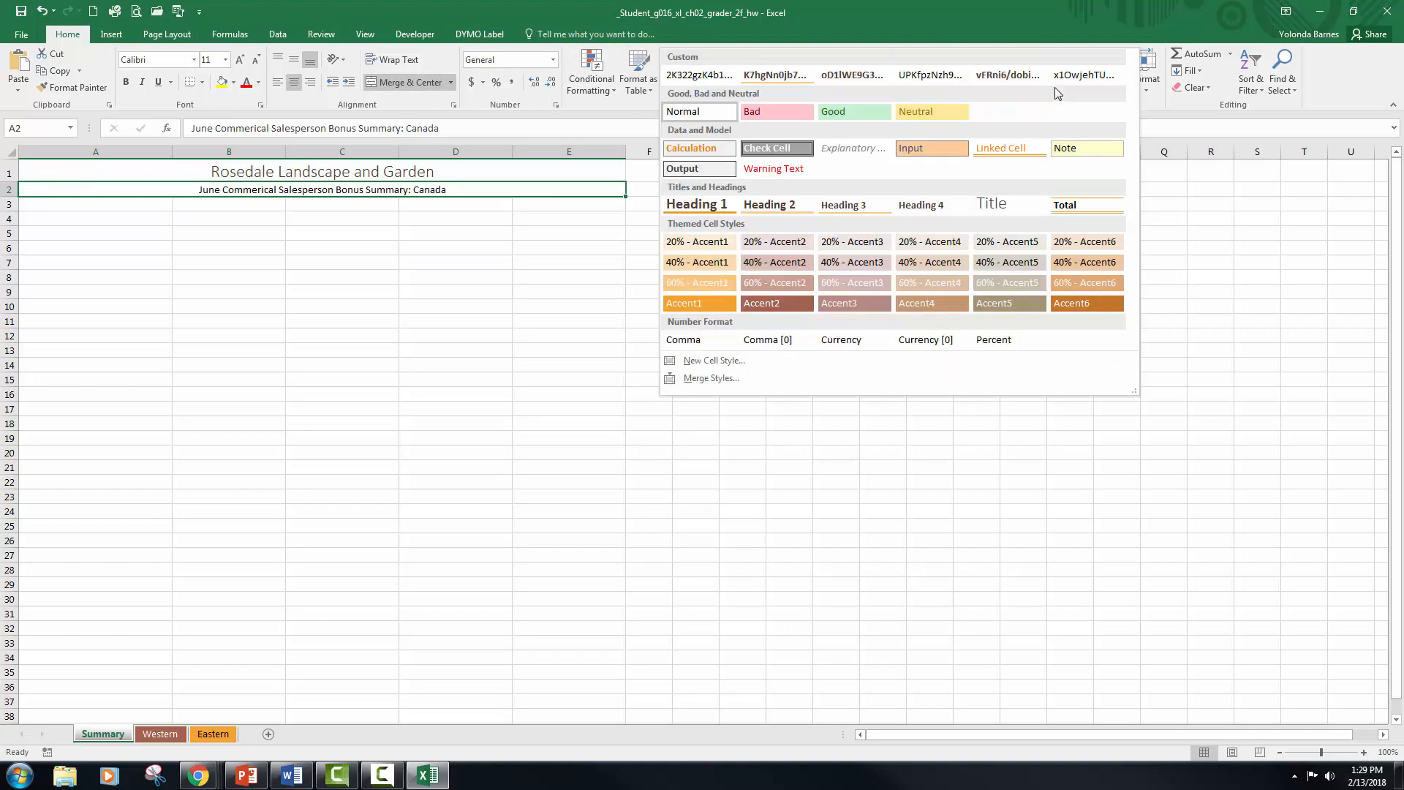
click(696, 205)
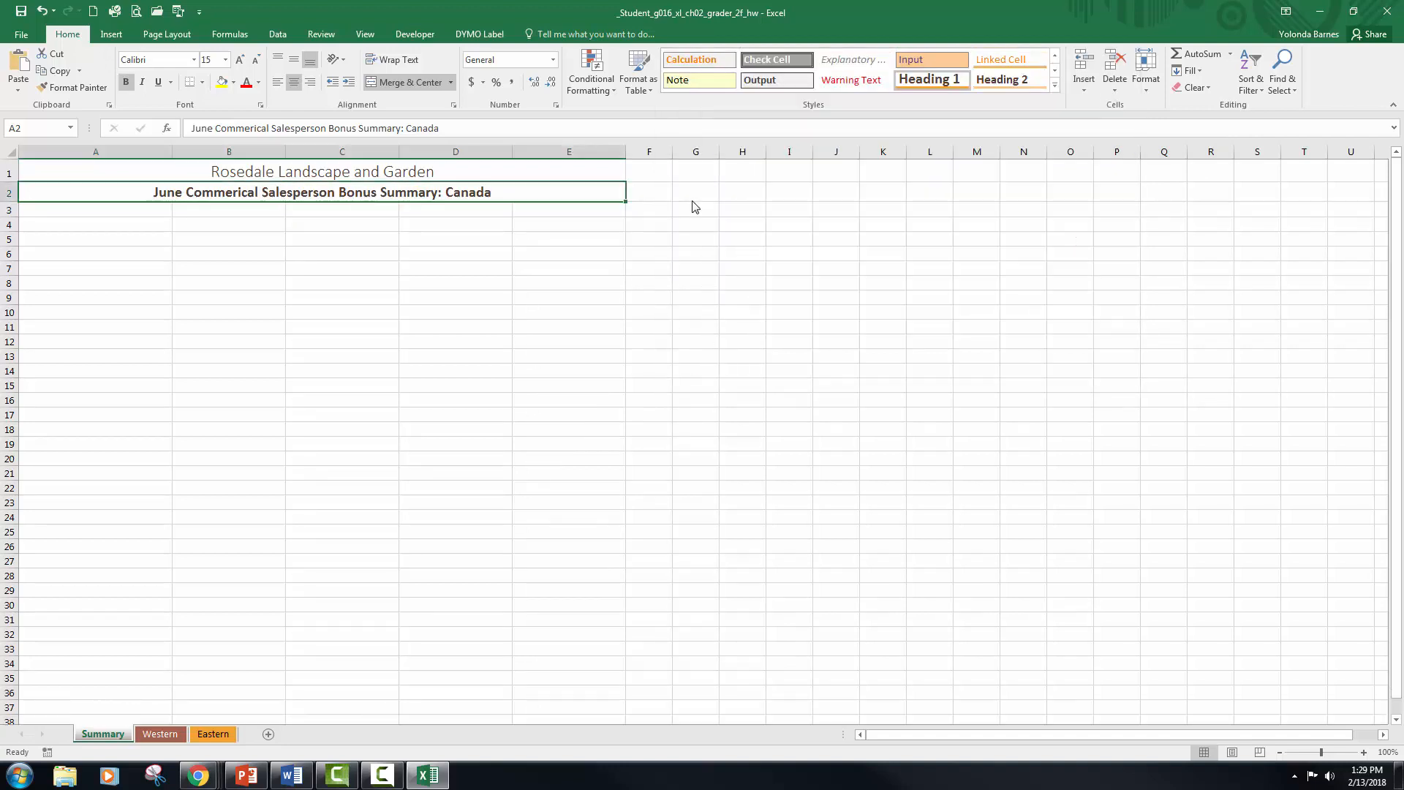
click(523, 314)
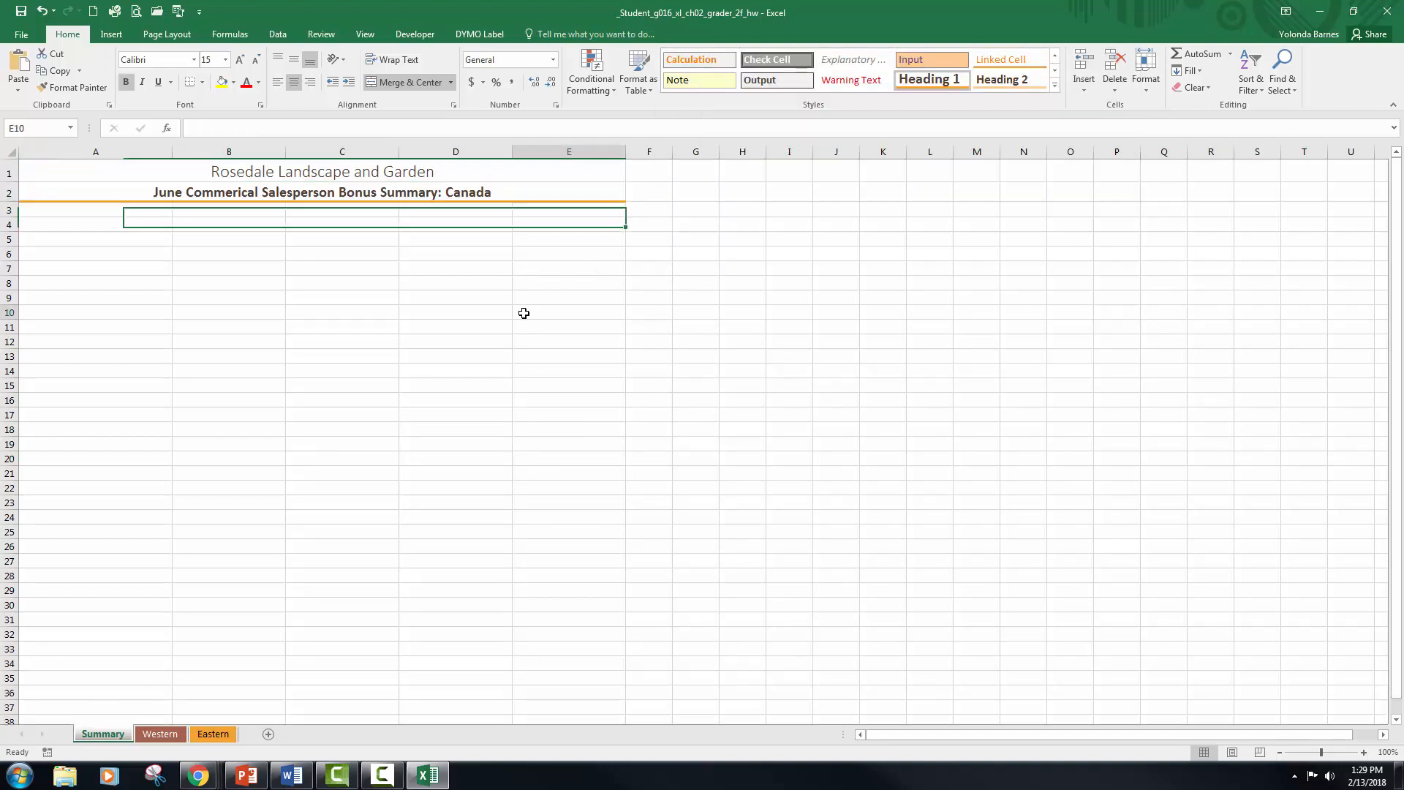
Step: Enter the row labels "Bonus", "Base Salary" and "Total Compensation" in cells A5:A7 of the Summary sheet
click(130, 240)
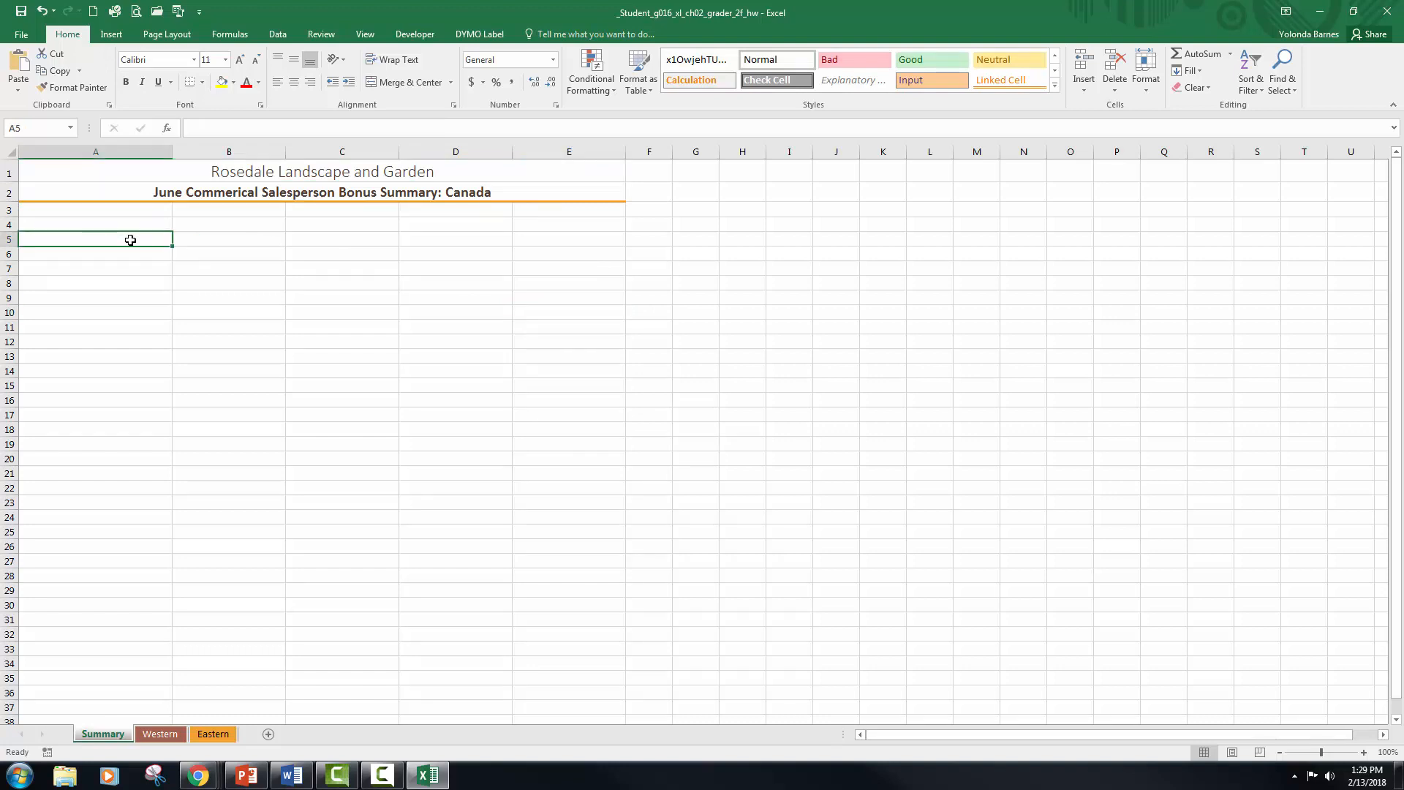
mouse_move(130, 240)
mouse_down()
mouse_move(129, 285)
mouse_move(132, 271)
mouse_up()
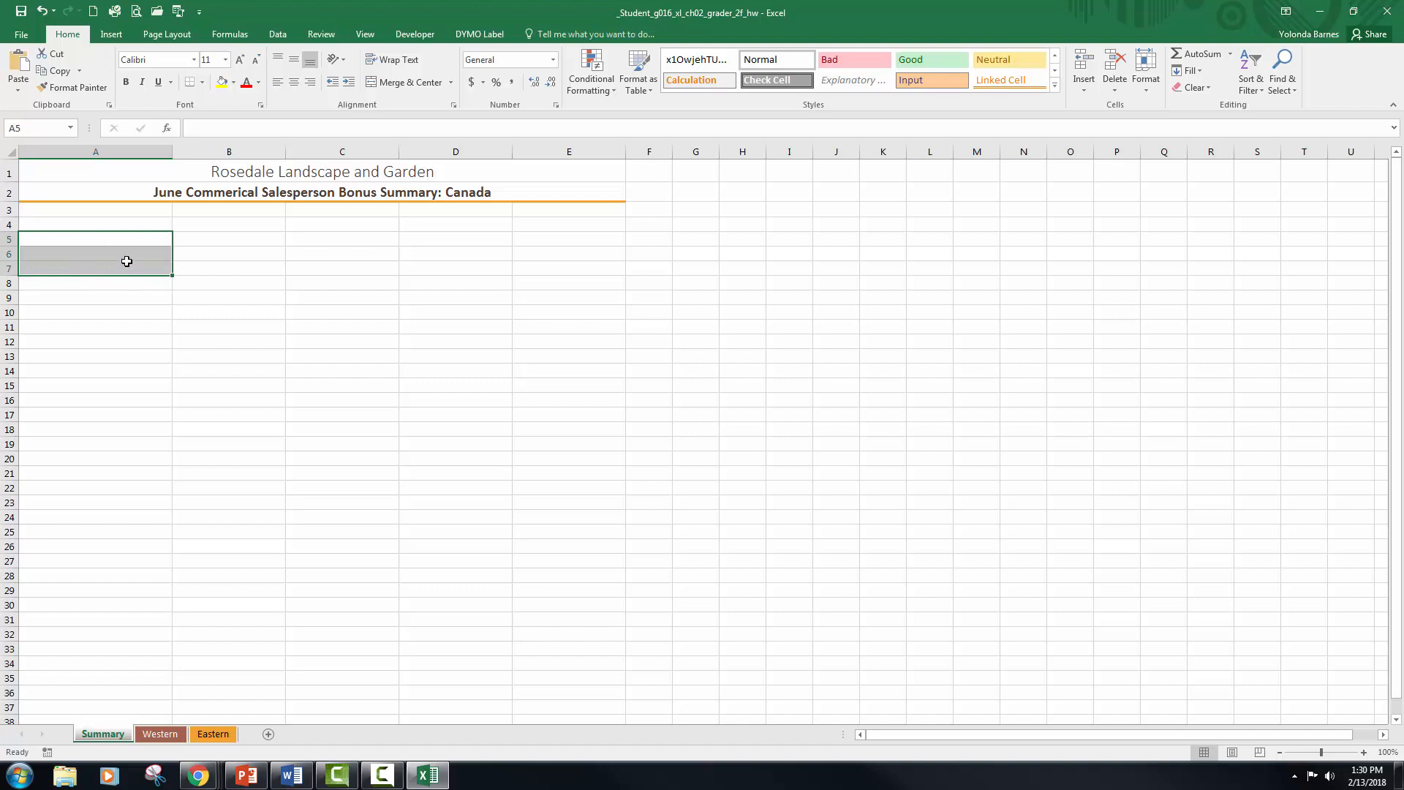
click(124, 239)
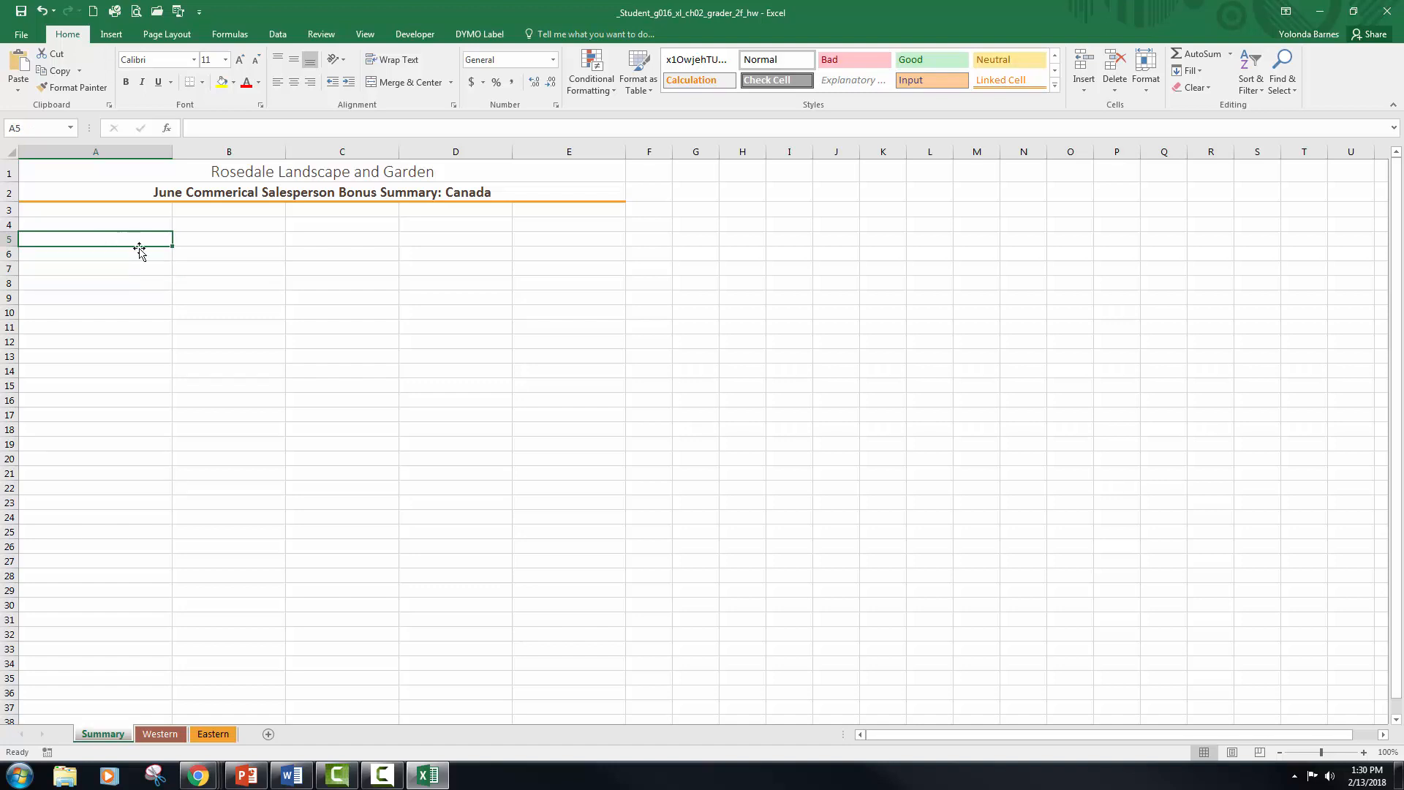
text(Bonus)
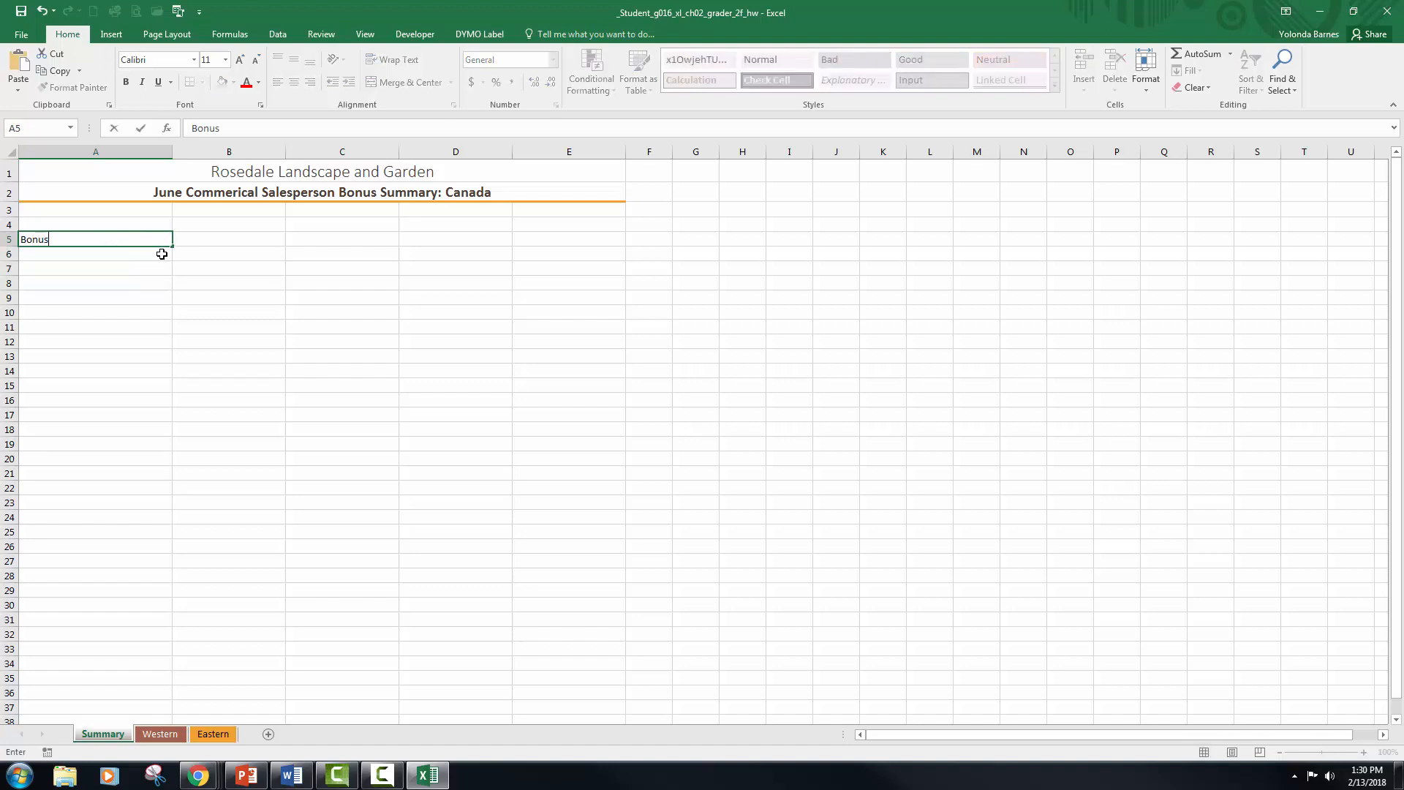
key(Return)
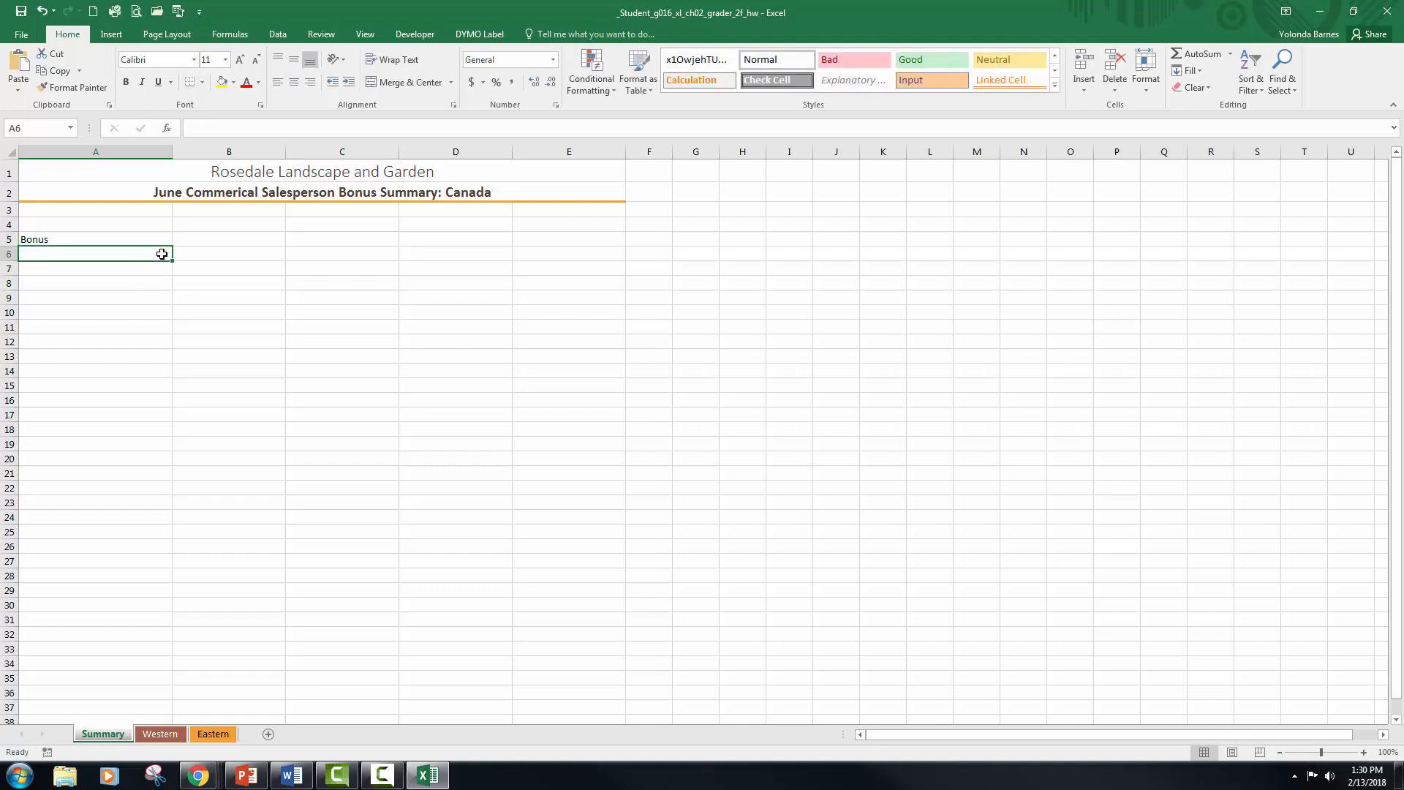
text(Ba)
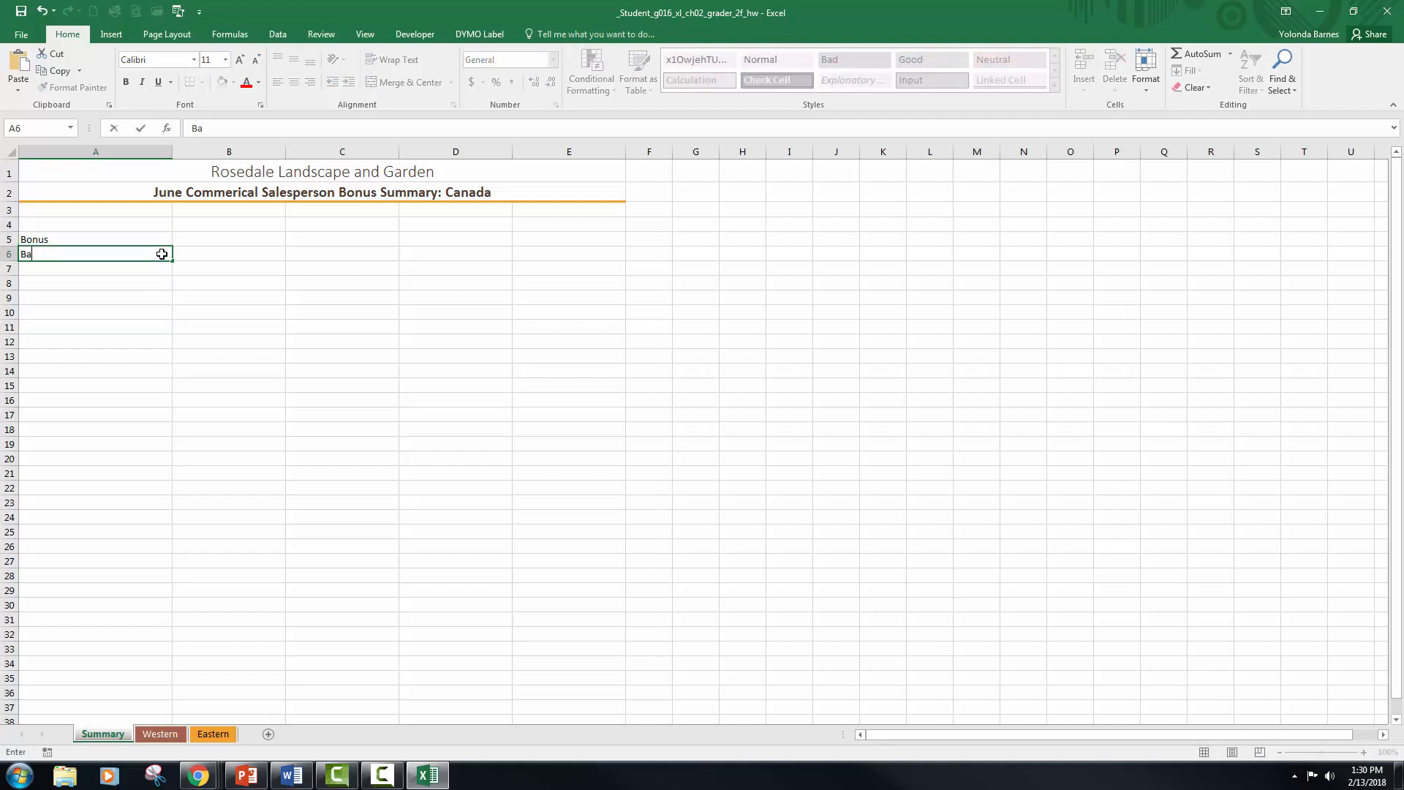
text(se Salary)
key(Return)
text(Tpota)
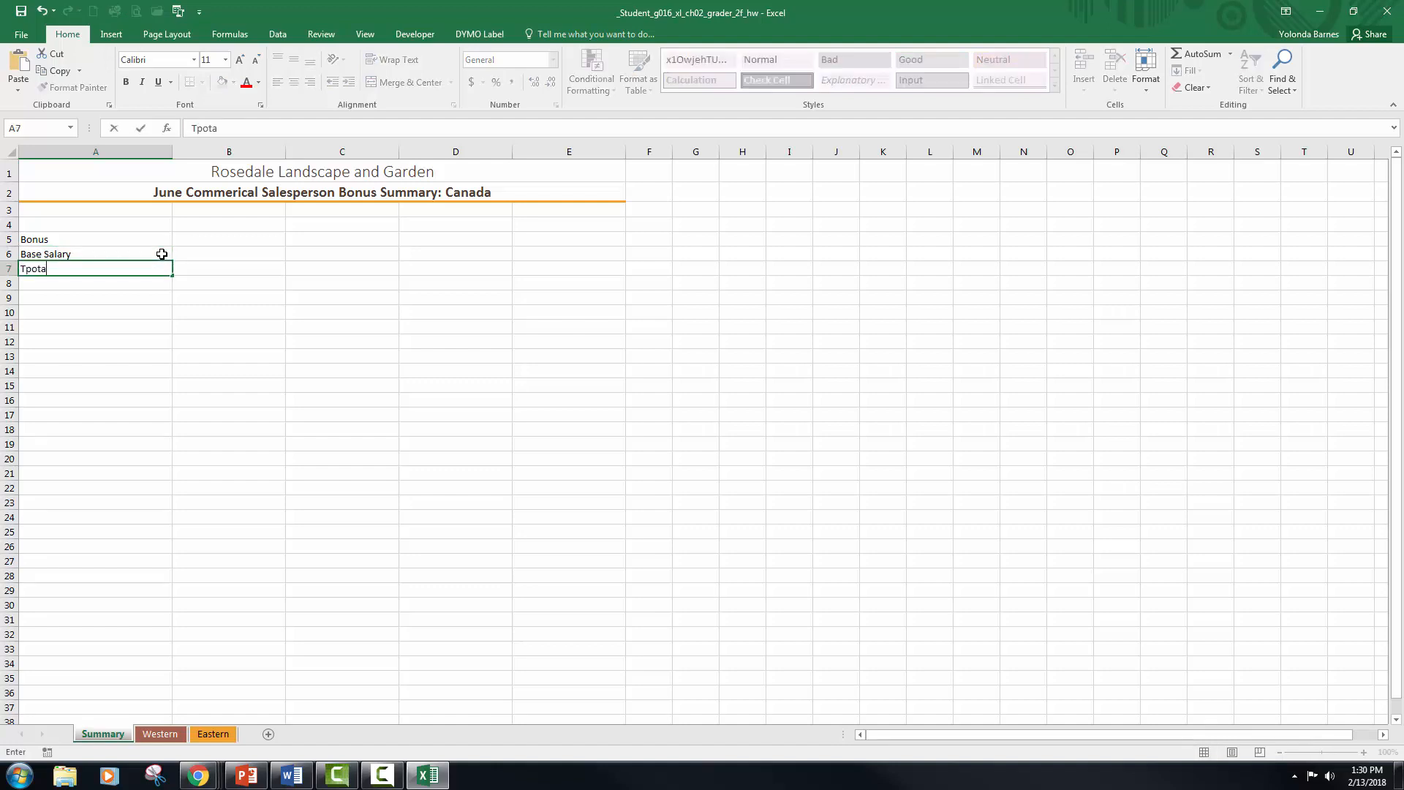
key(BackSpace)
key(BackSpace)
key(BackSpace)
key(BackSpace)
text(otal Compensation)
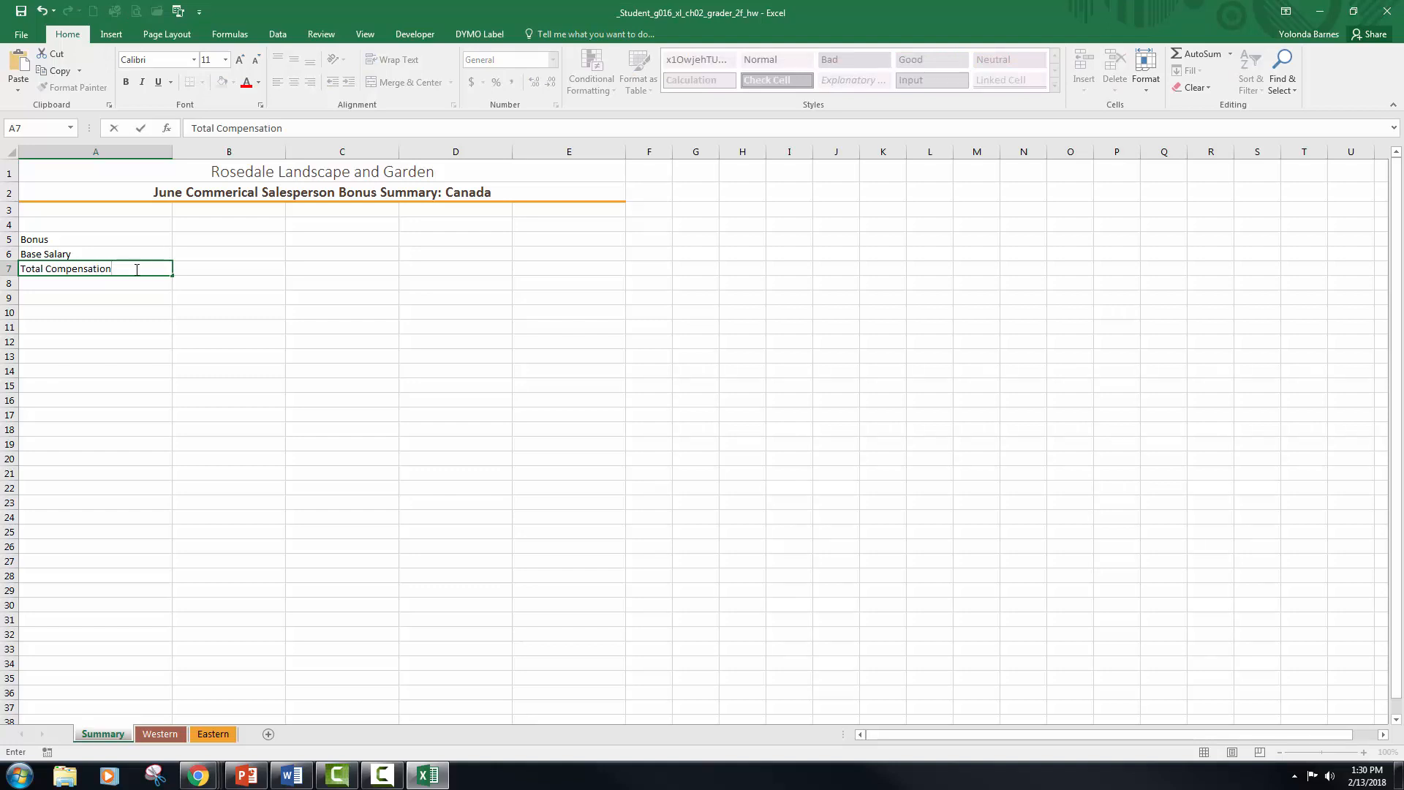
Step: Apply the Heading 4 cell style to the row labels in A5:A7
click(108, 265)
click(94, 243)
drag(95, 244, 92, 265)
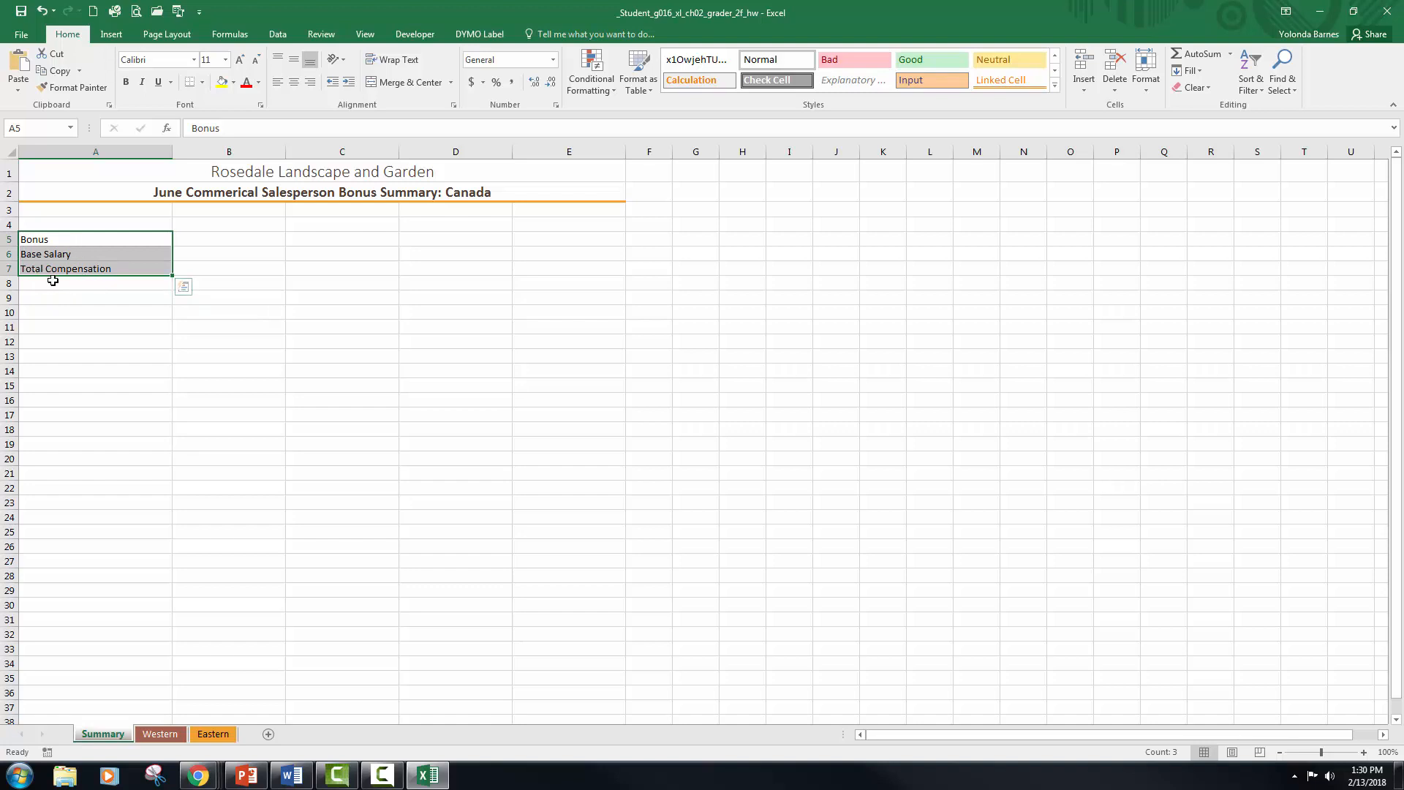
click(1056, 86)
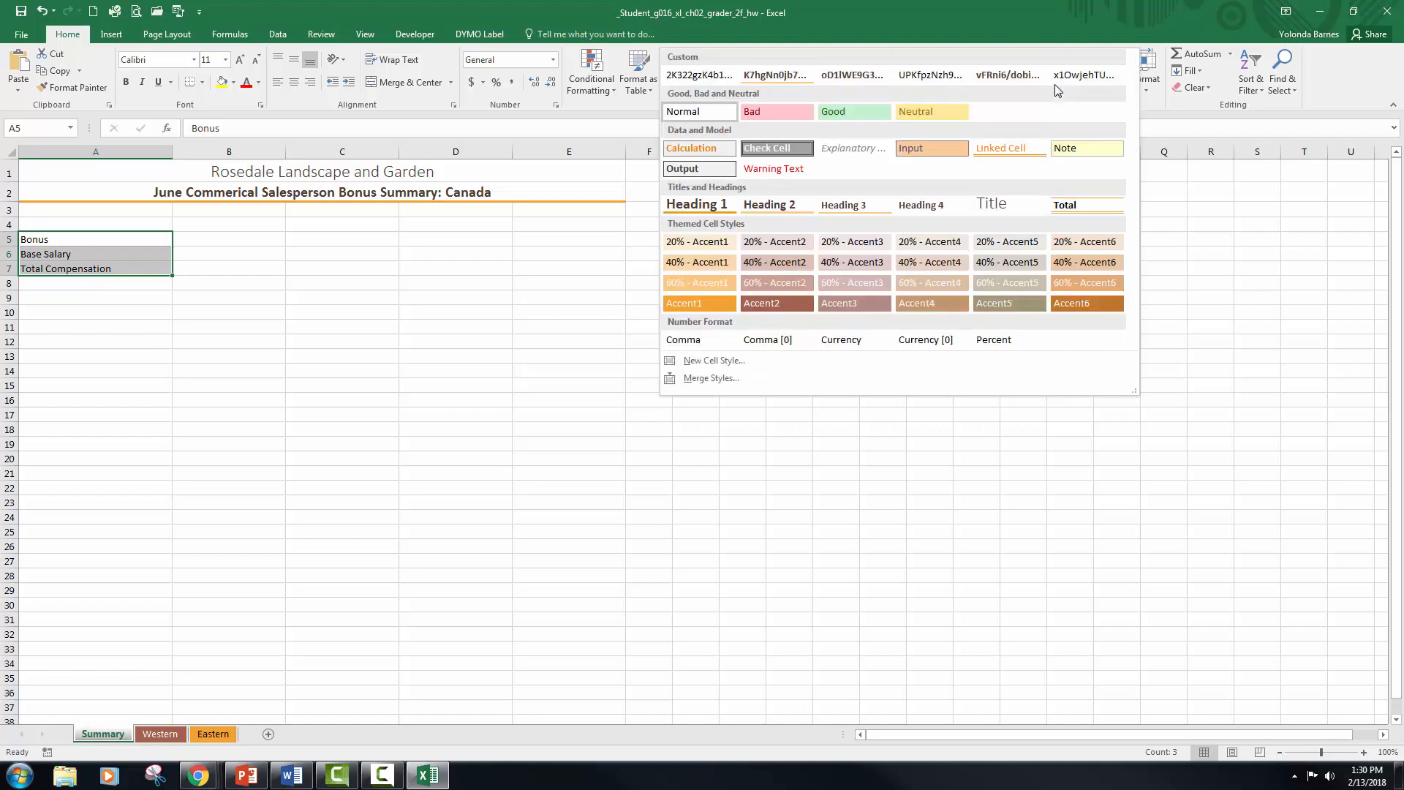
click(917, 207)
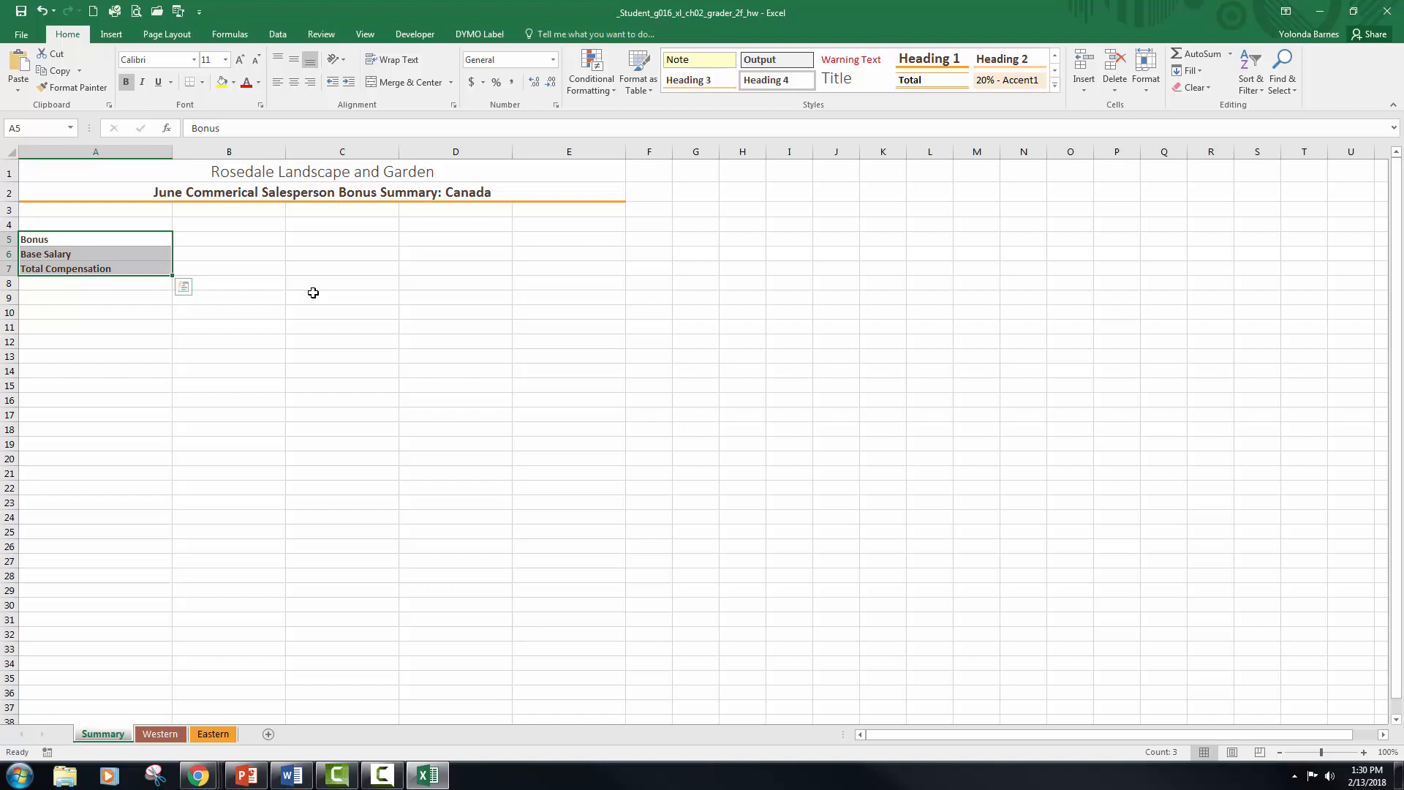
Step: Enter the column heading "Western/Eastern" in cell B4
click(252, 225)
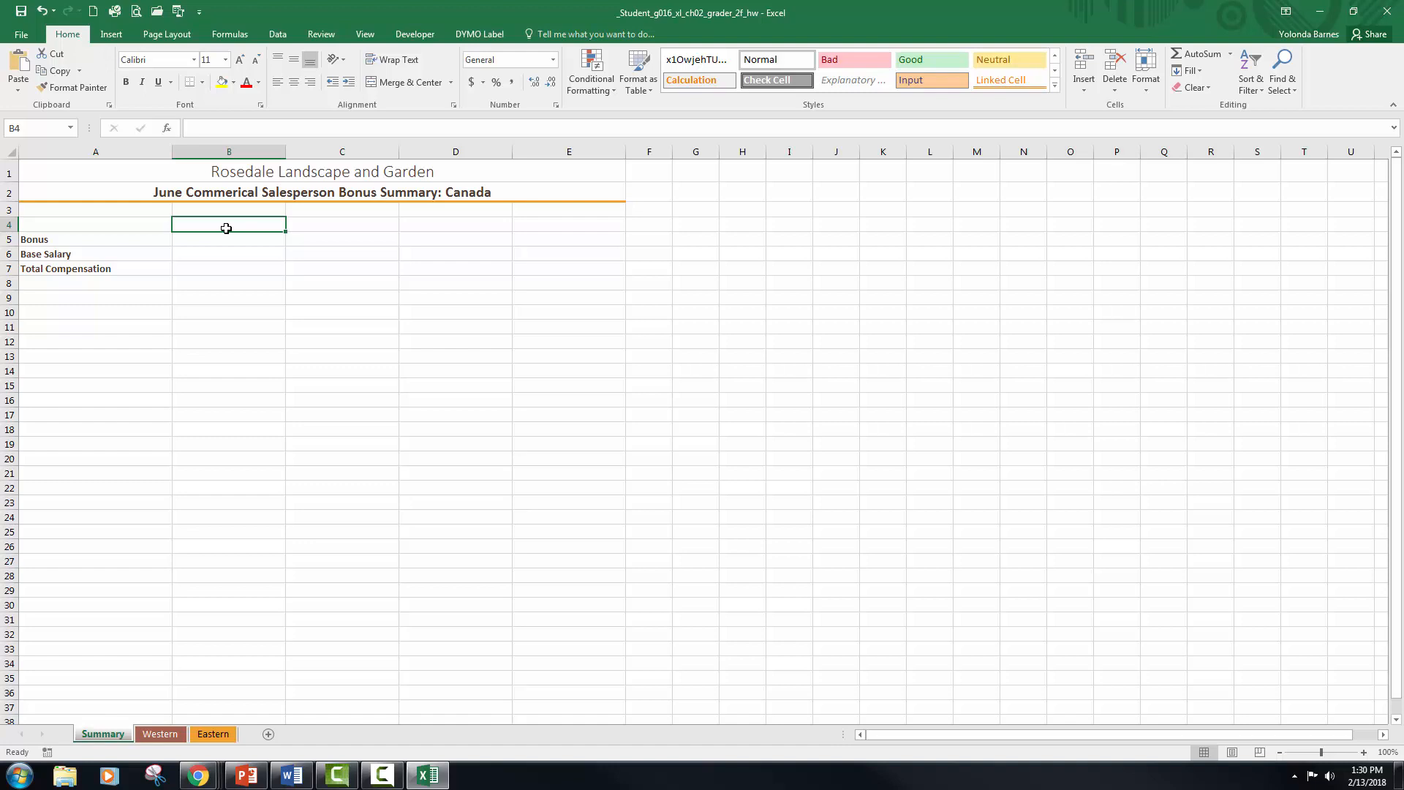
text(Westgern)
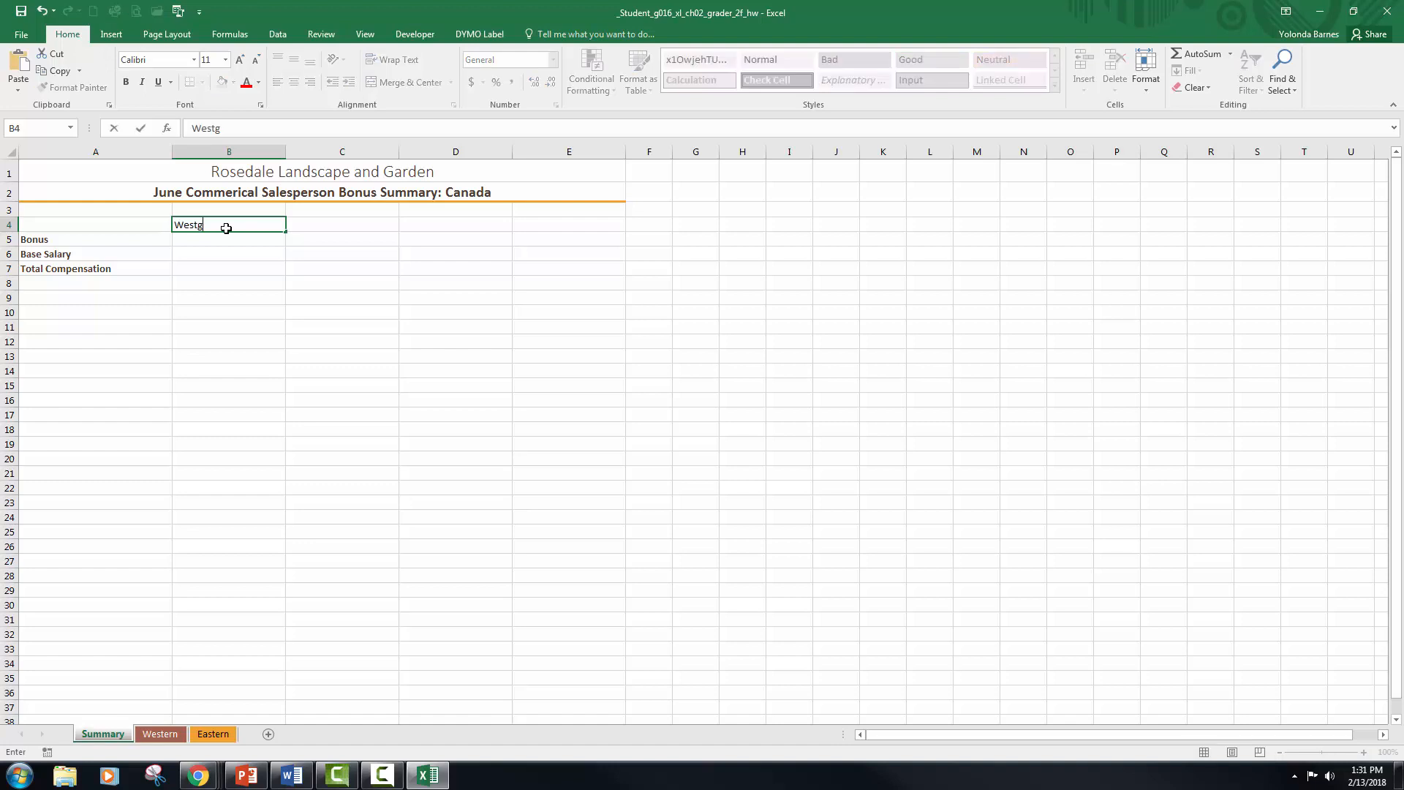
key(BackSpace)
key(BackSpace)
key(BackSpace)
text(ern/Eastern)
key(Tab)
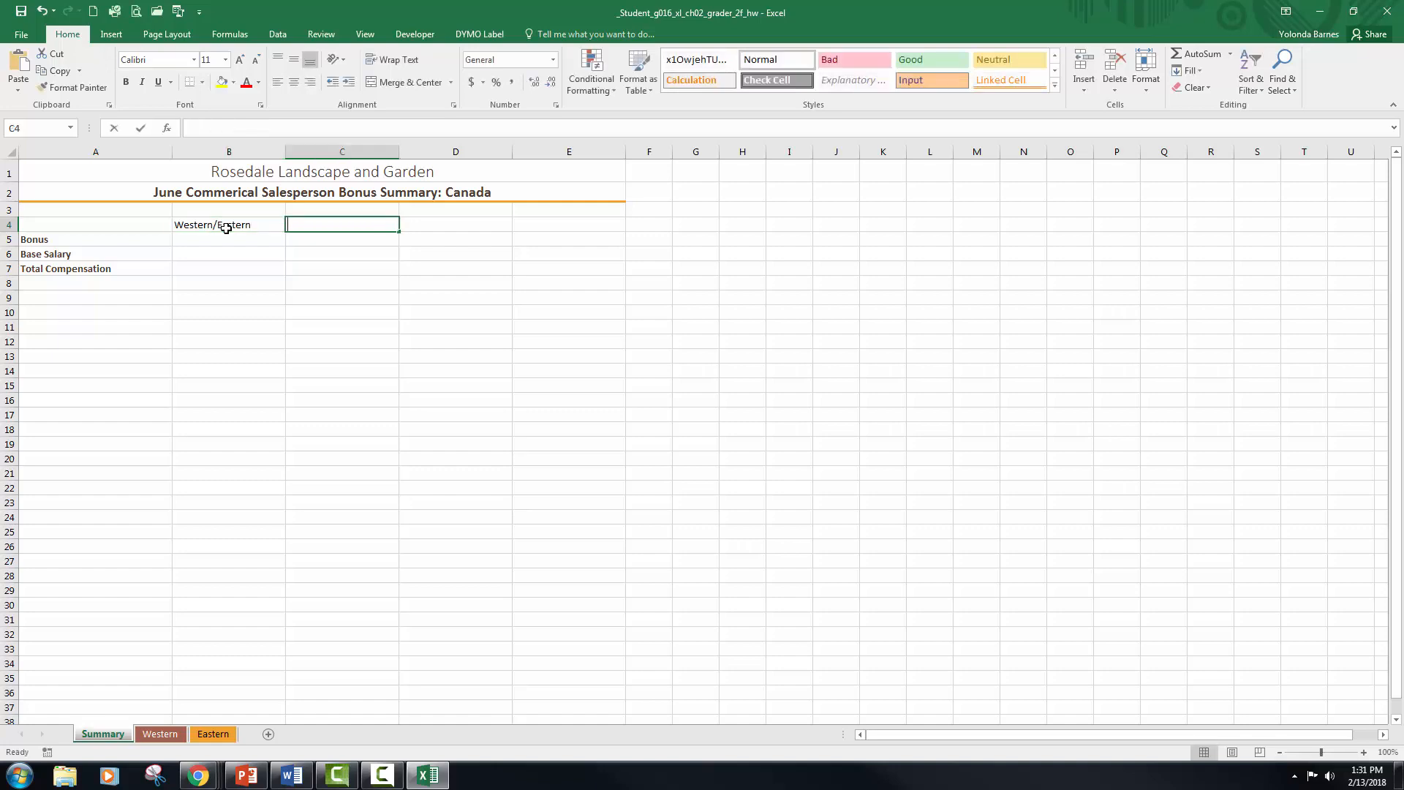
Step: Enter the column headings "Western", "Eastern" and "Total" in cells C4:E4
text(Western)
key(Tab)
text(Easte)
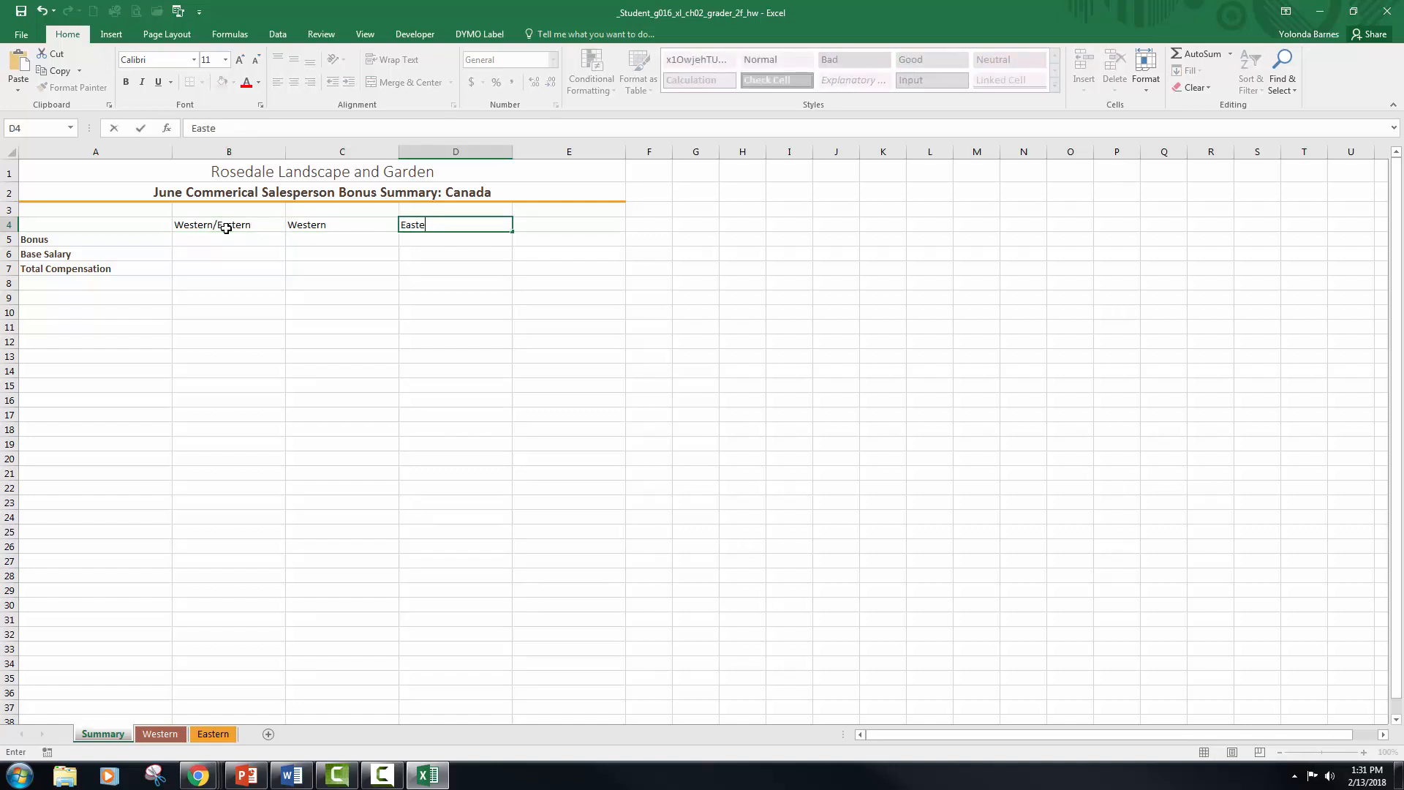
text(rn)
key(Tab)
text(To)
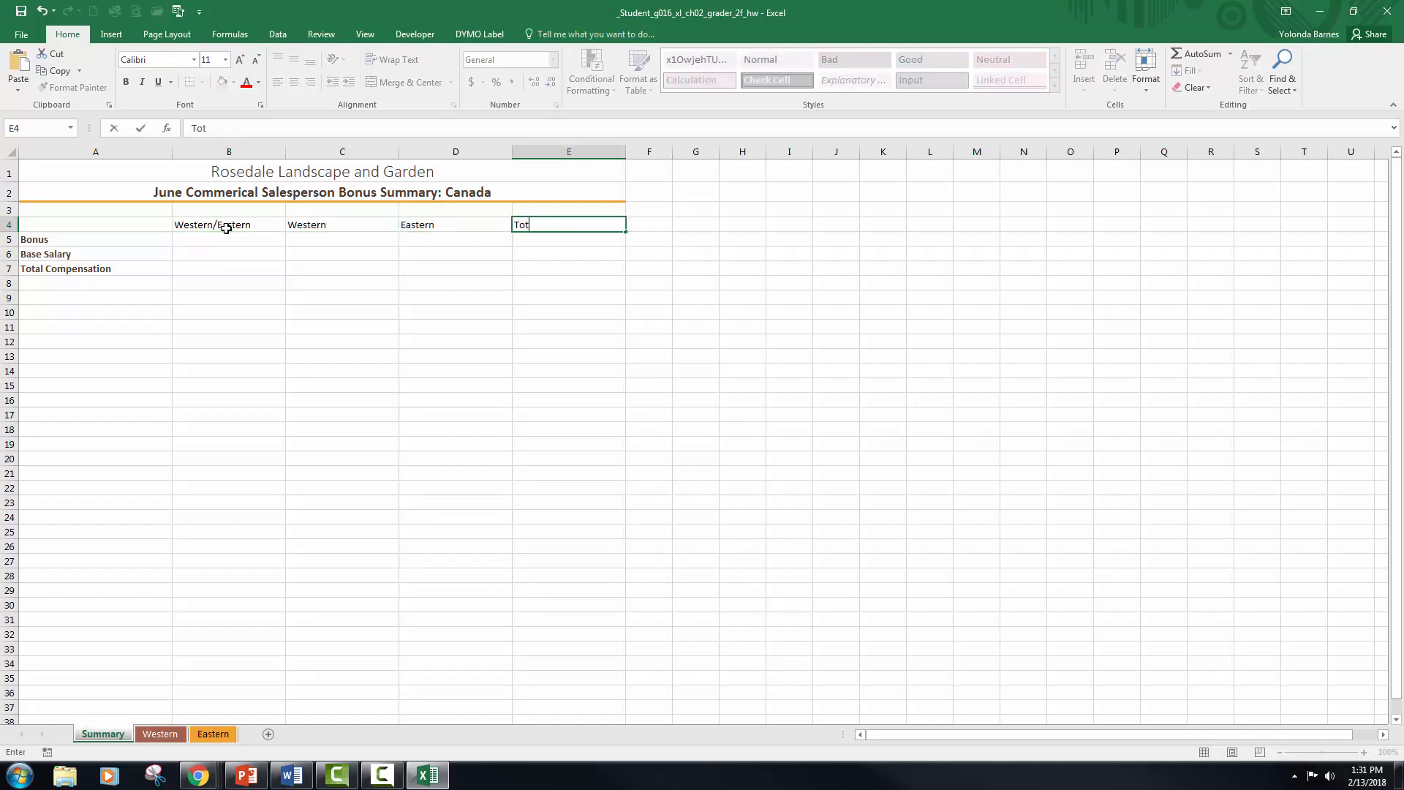
key(Return)
Step: Center the column headings in B4:E4 and apply the Heading 3 cell style to them
drag(213, 227, 525, 226)
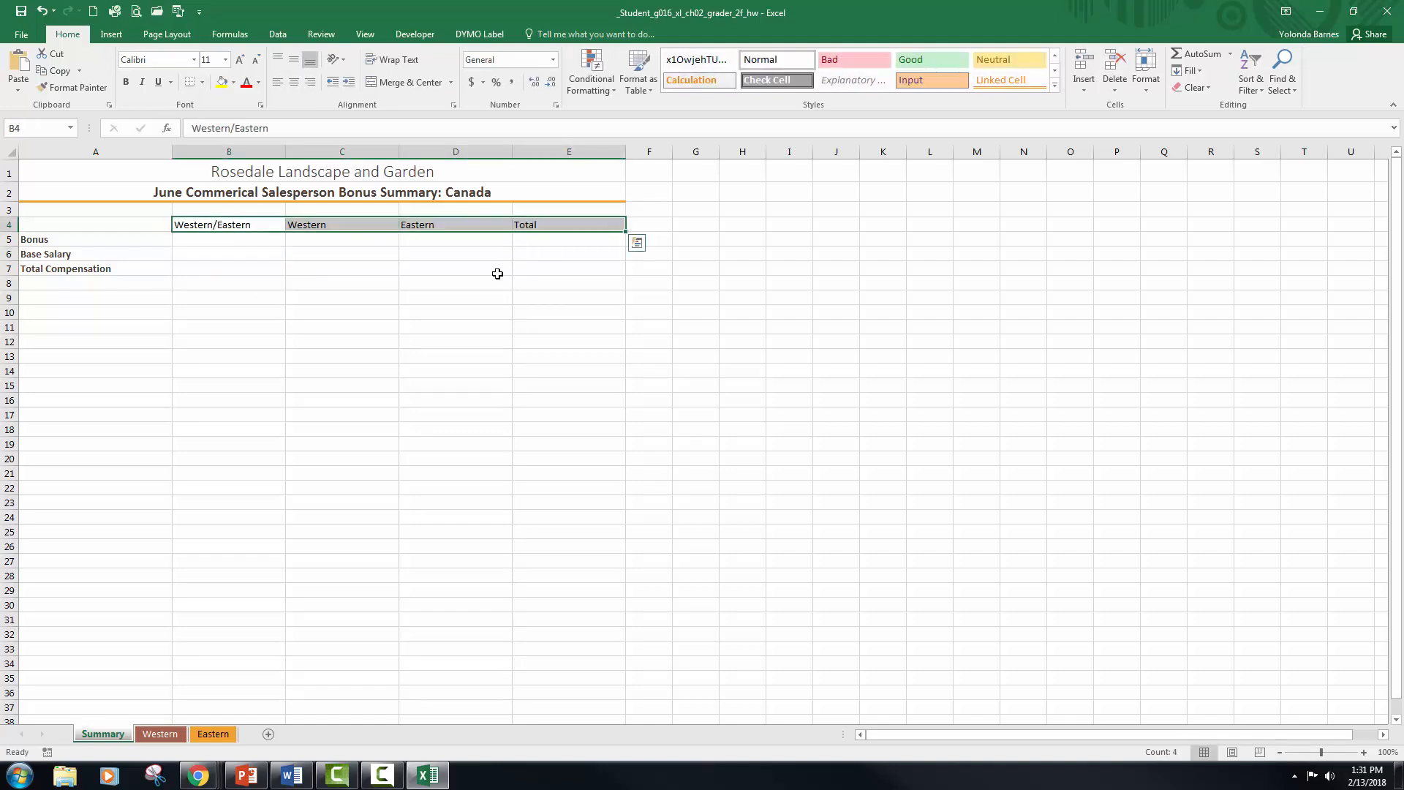
click(295, 85)
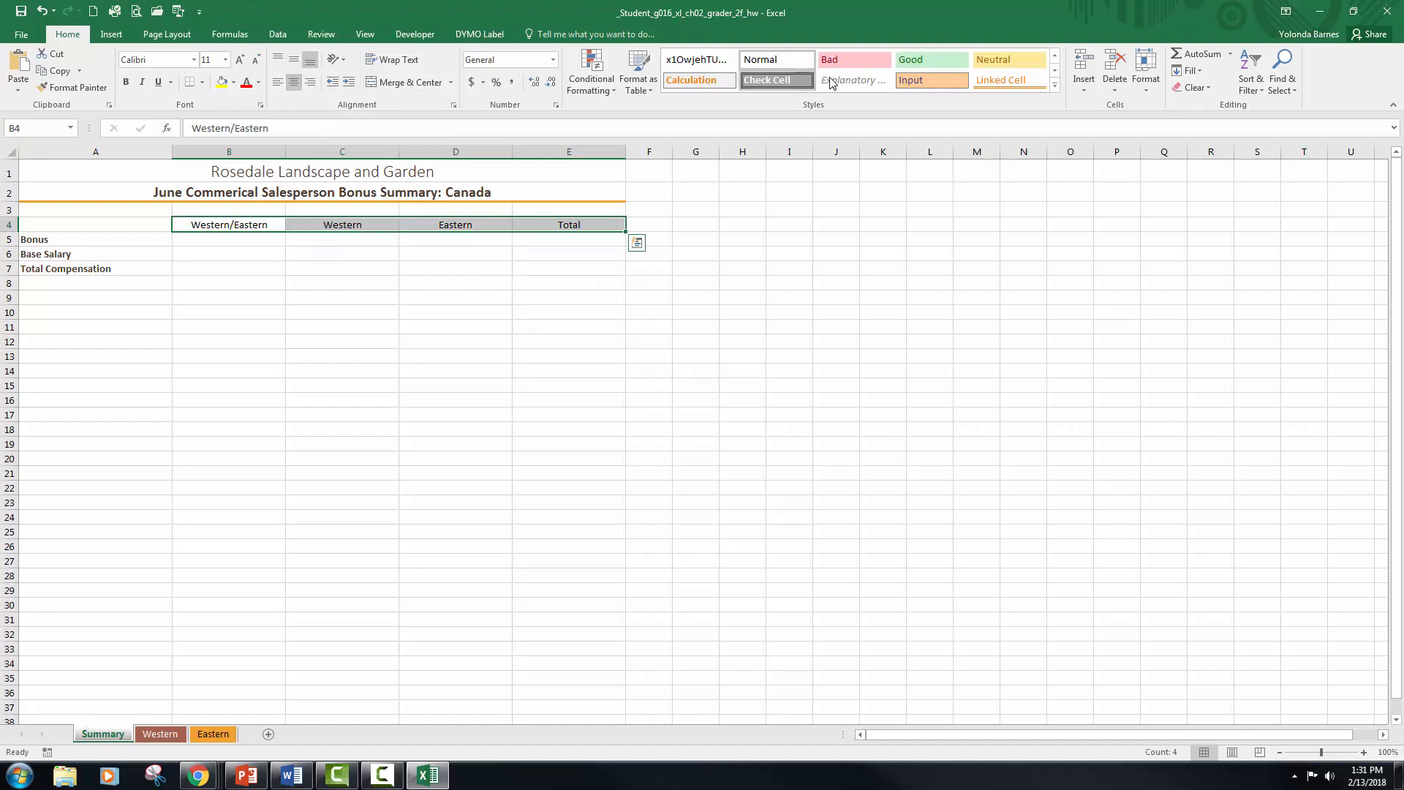
click(1057, 86)
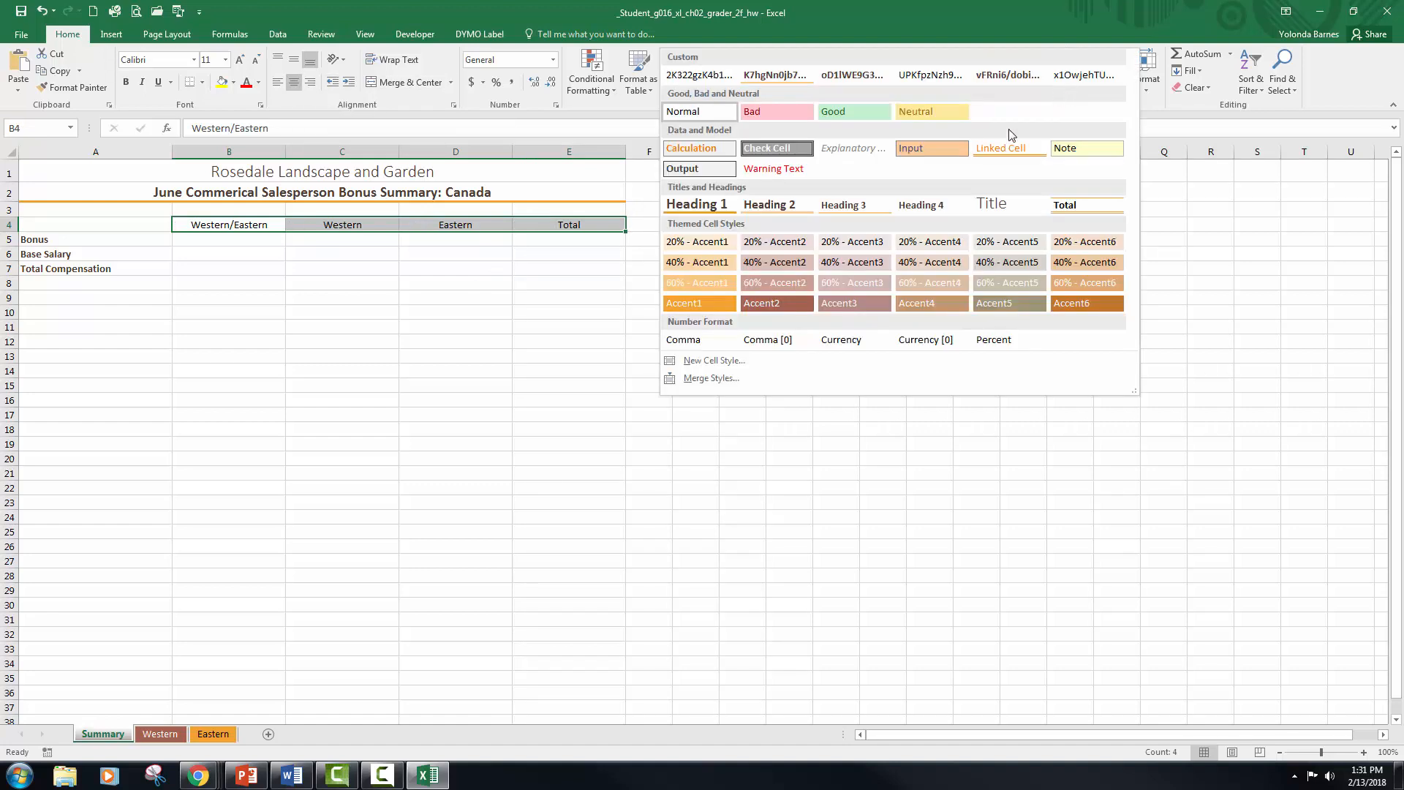
click(862, 205)
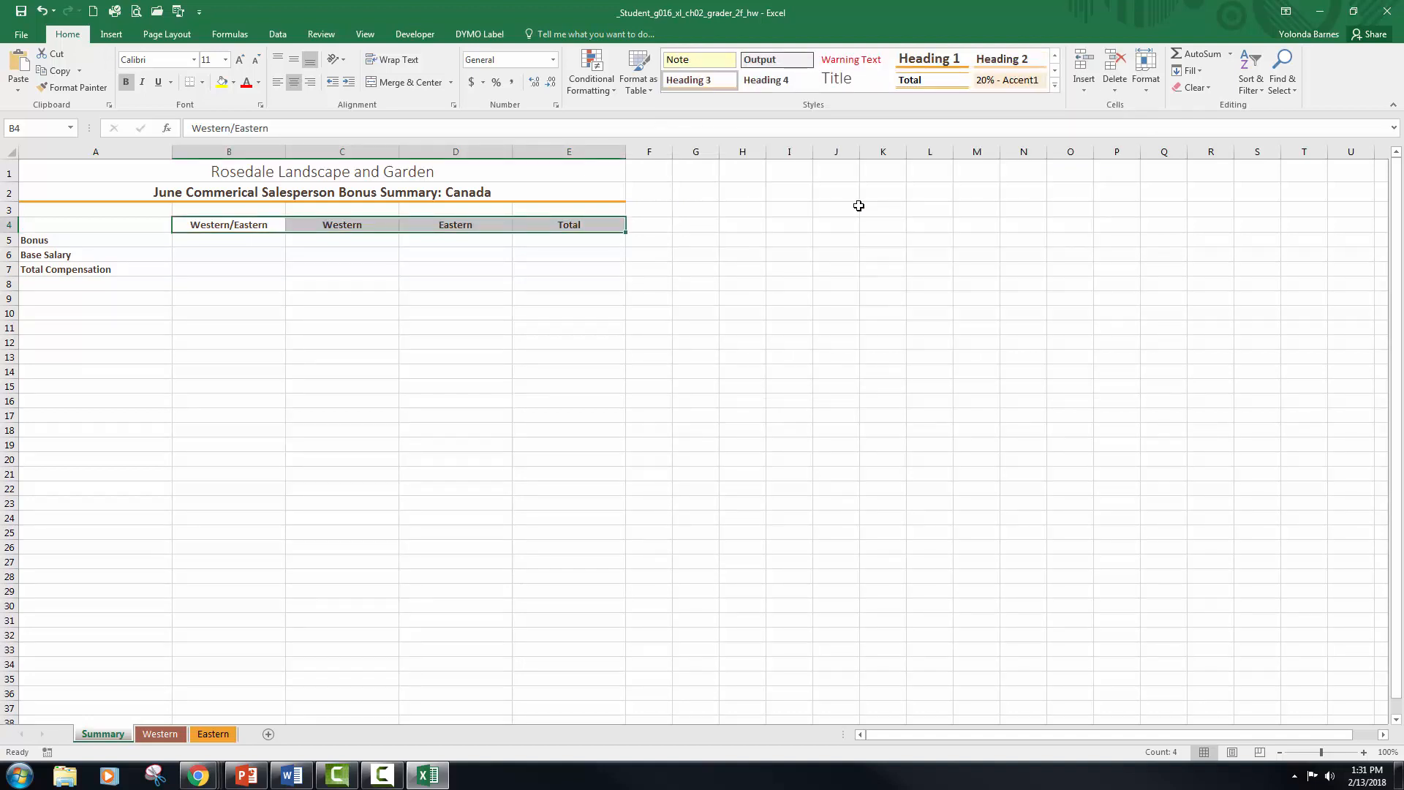
click(325, 280)
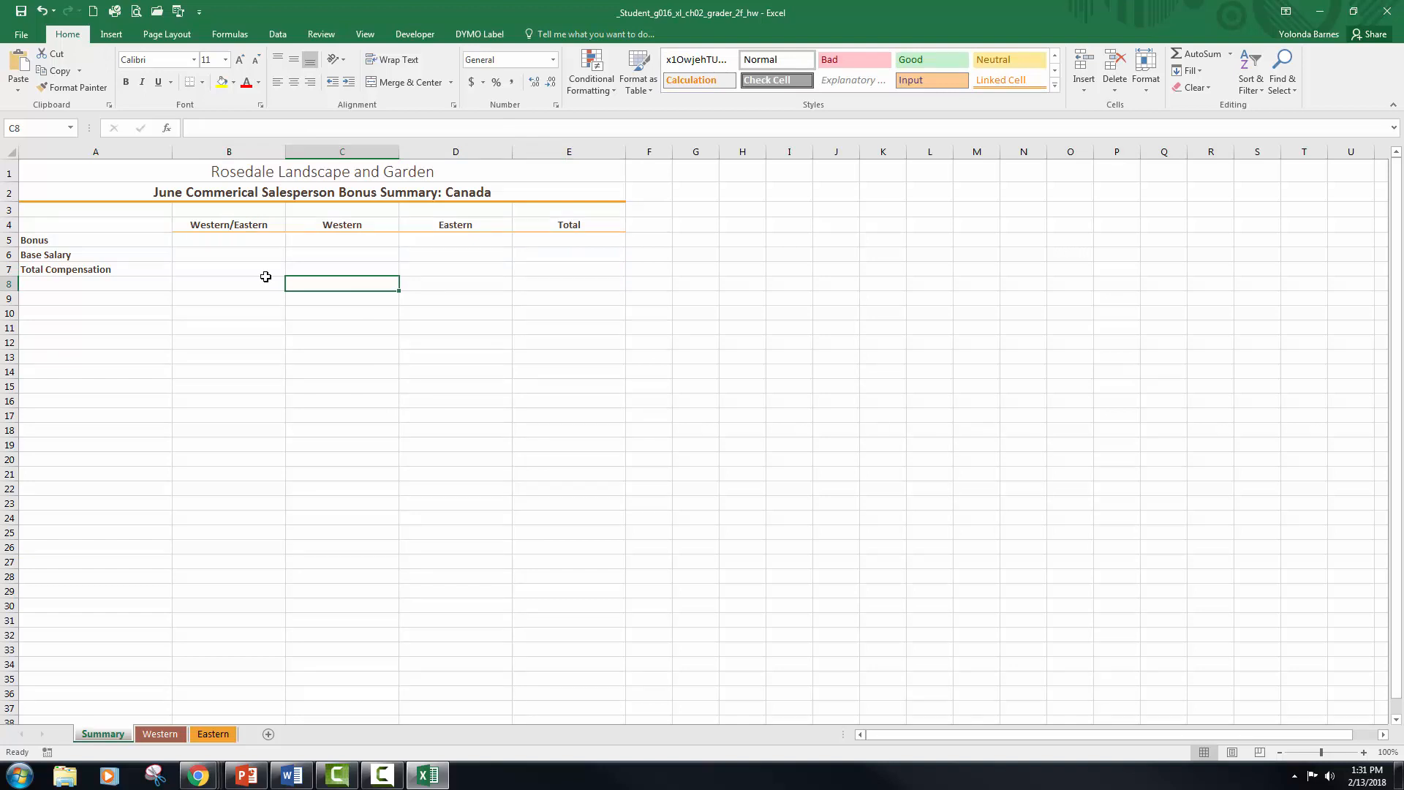
Step: Link the Western Bonus in Summary cell C5 to the bonus total with the formula =Western!D9
click(341, 245)
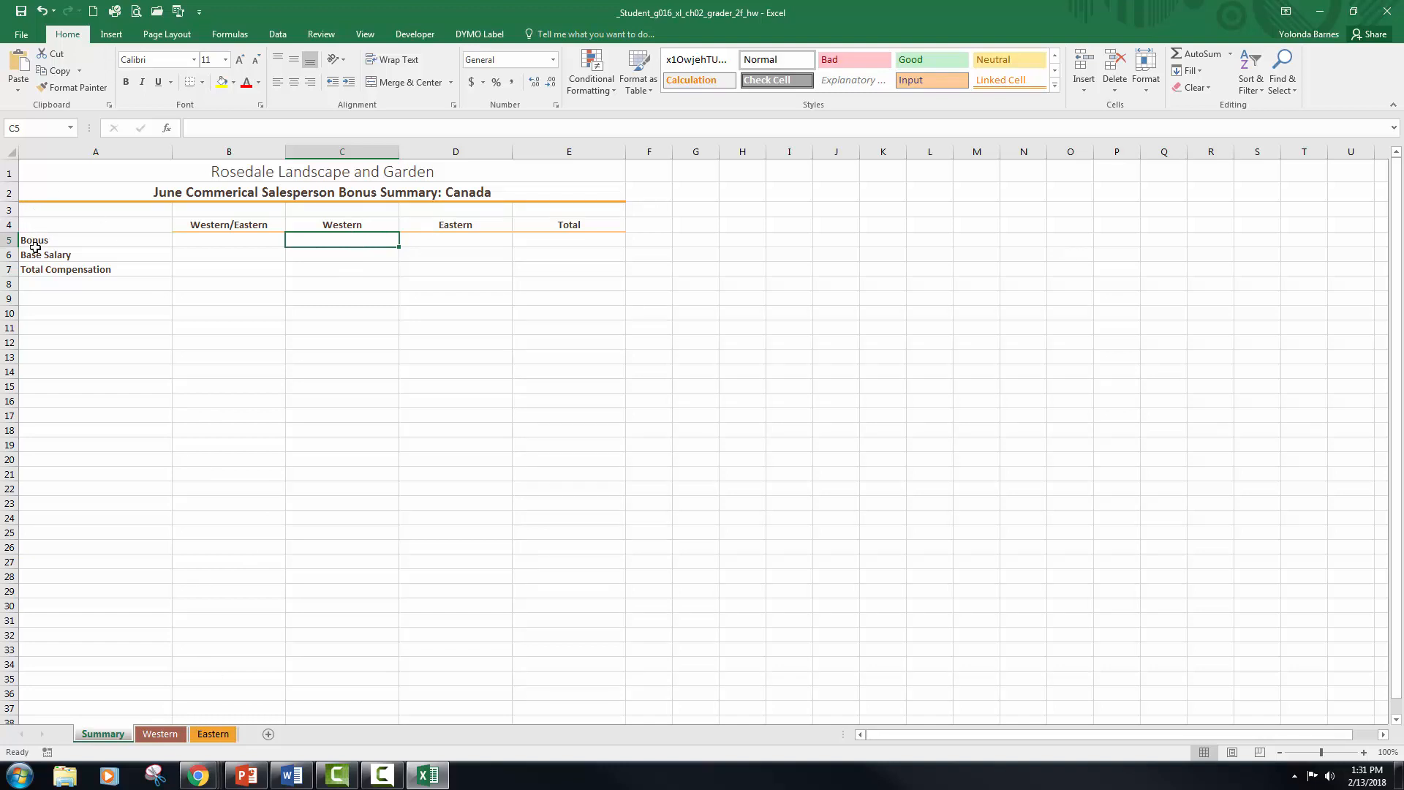
click(167, 736)
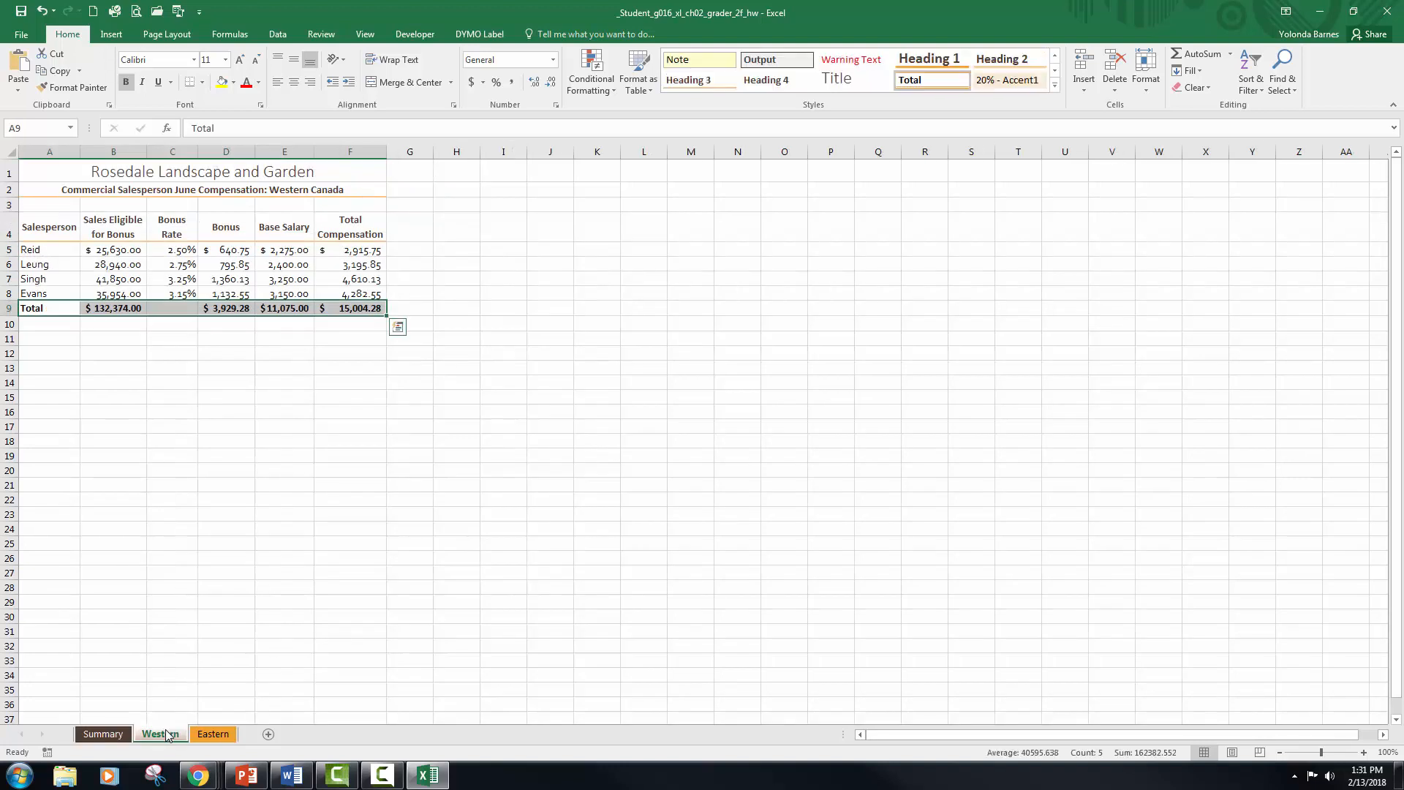
click(231, 308)
click(106, 735)
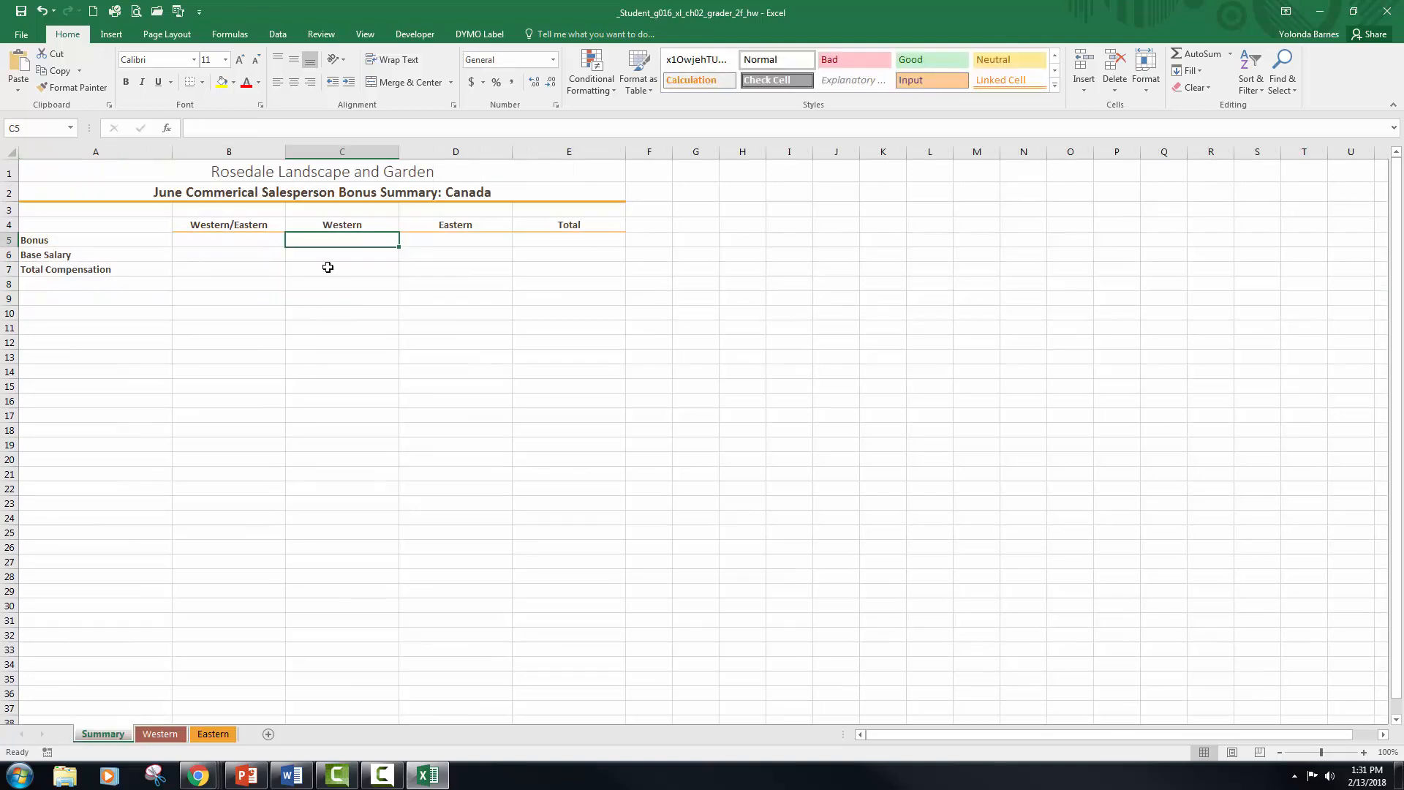
text(=)
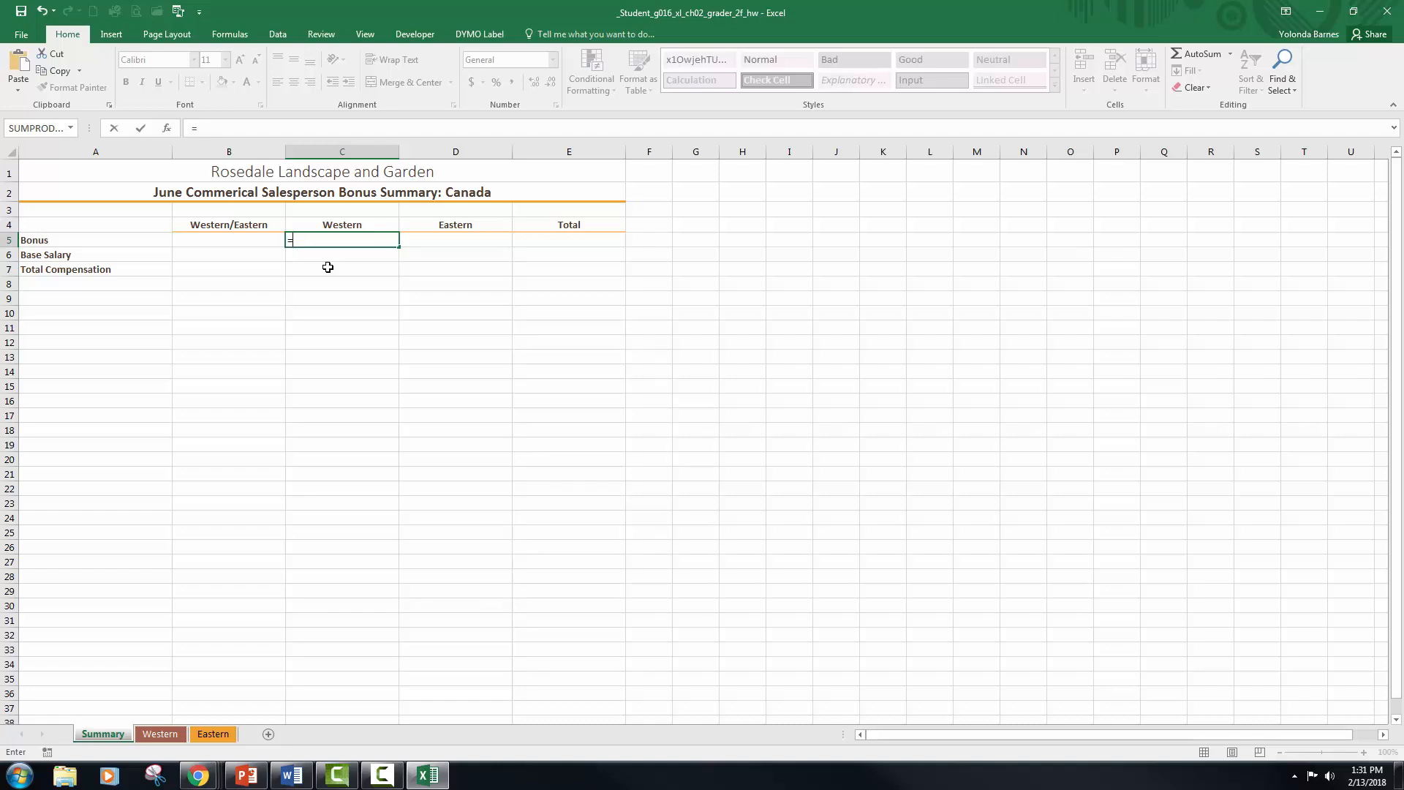
click(151, 735)
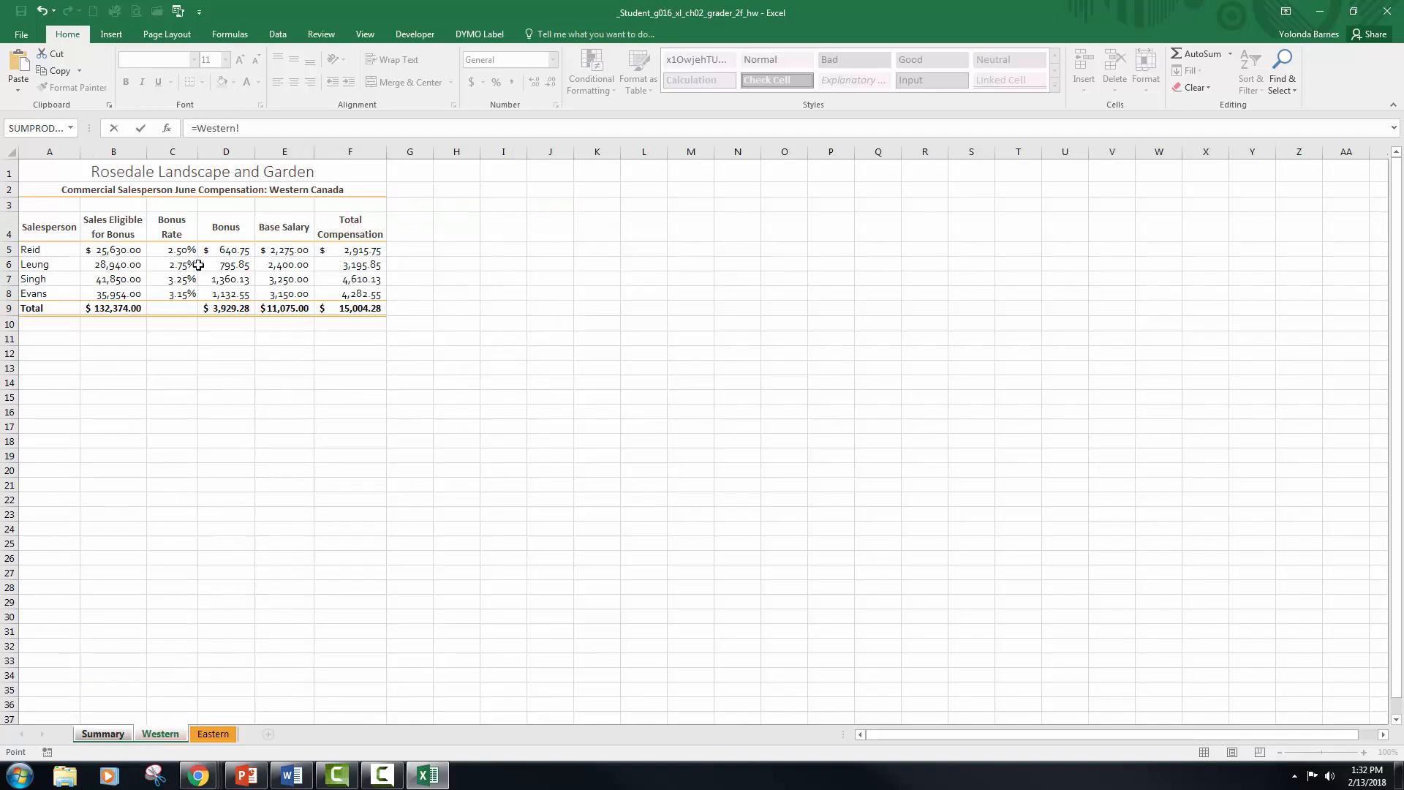
click(219, 310)
key(Return)
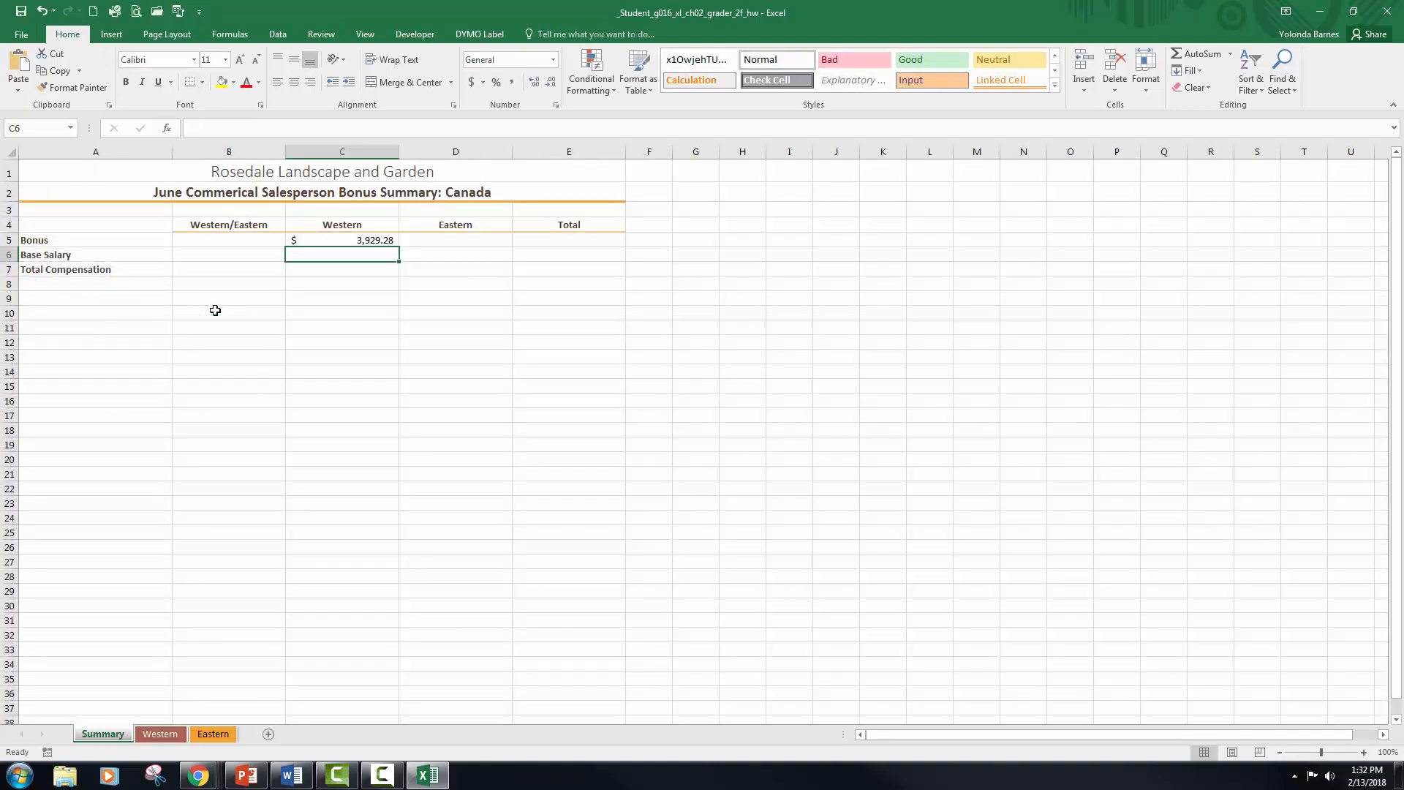
key(Up)
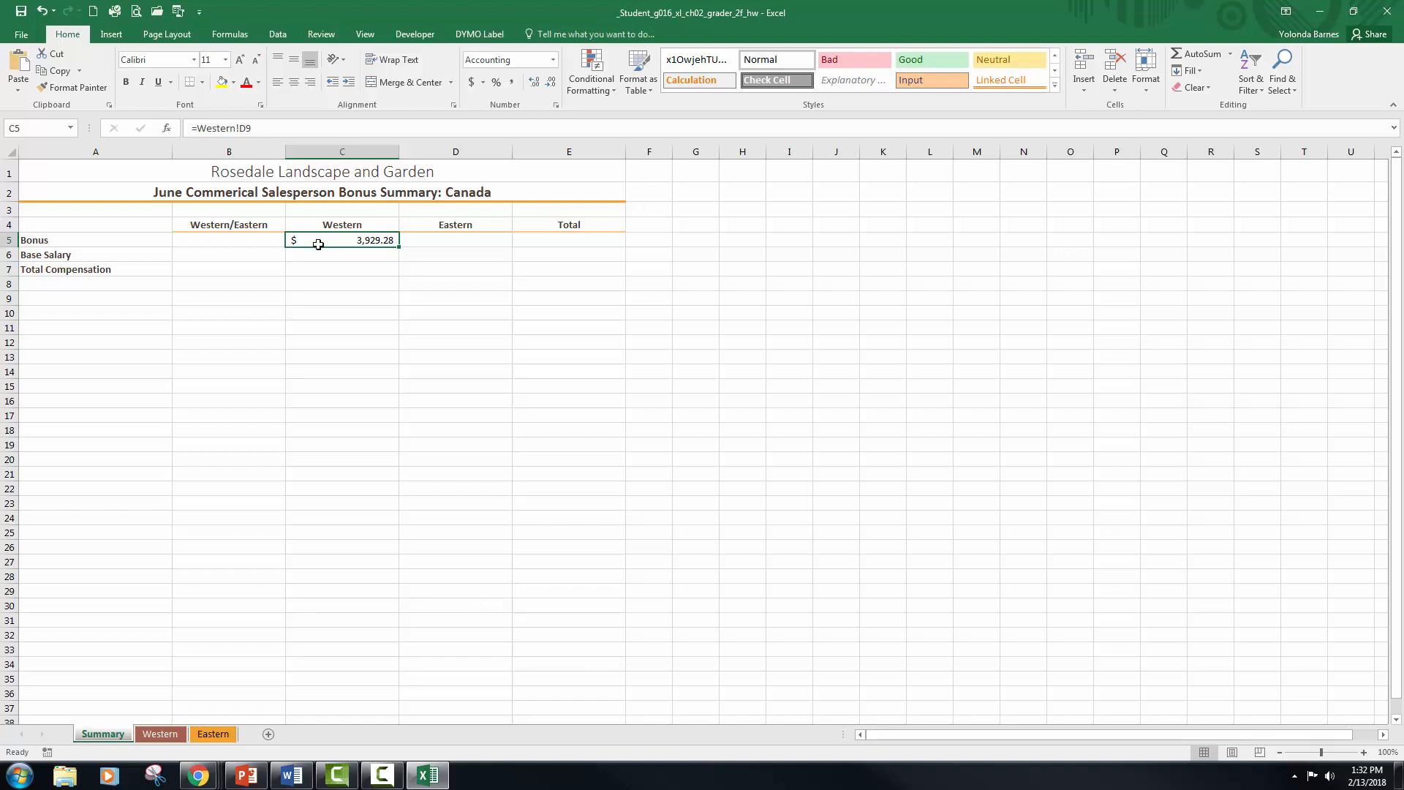
Step: Link the Western Base Salary in Summary cell C6 to the base salary total with the formula =Western!E9
click(355, 254)
click(355, 242)
click(320, 267)
click(321, 245)
click(324, 252)
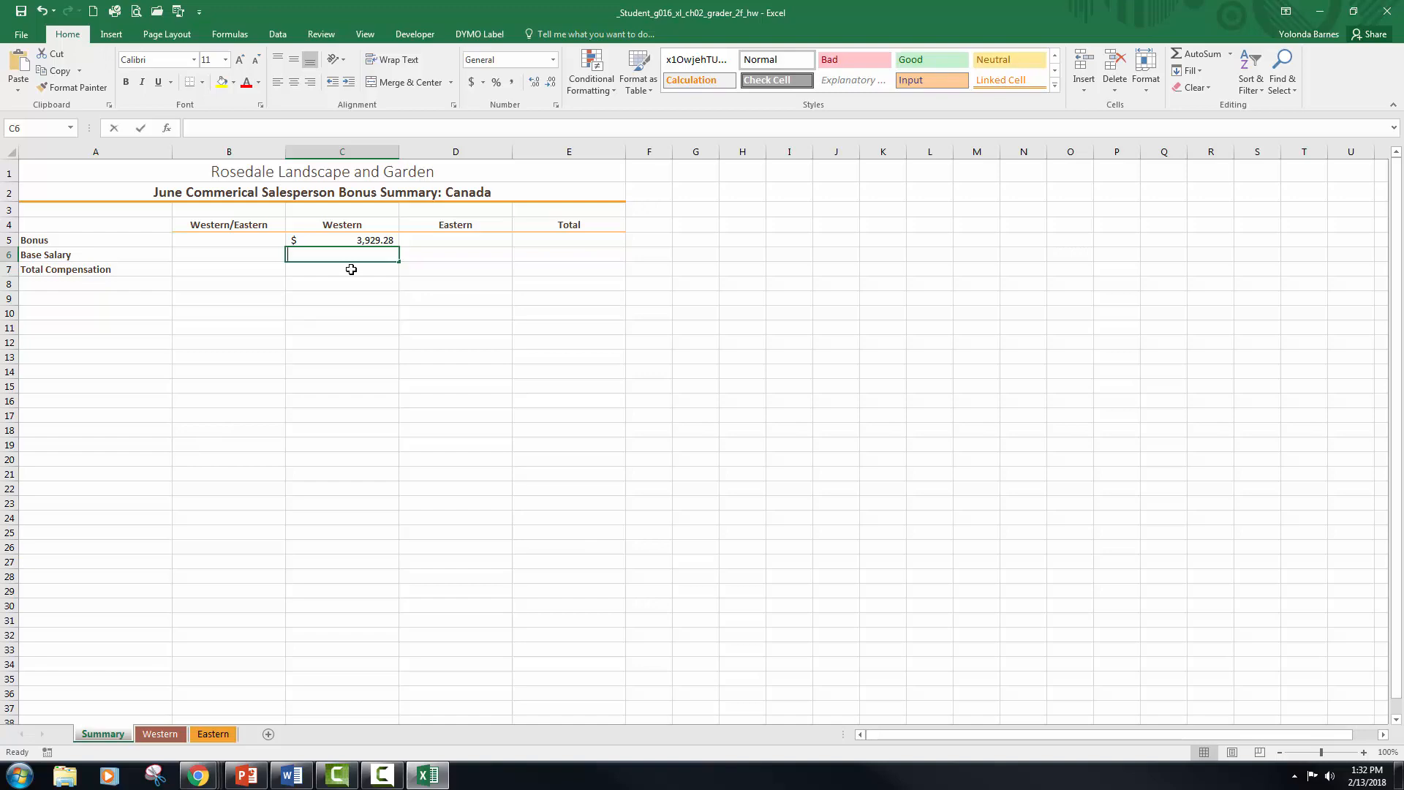
text(=)
click(160, 734)
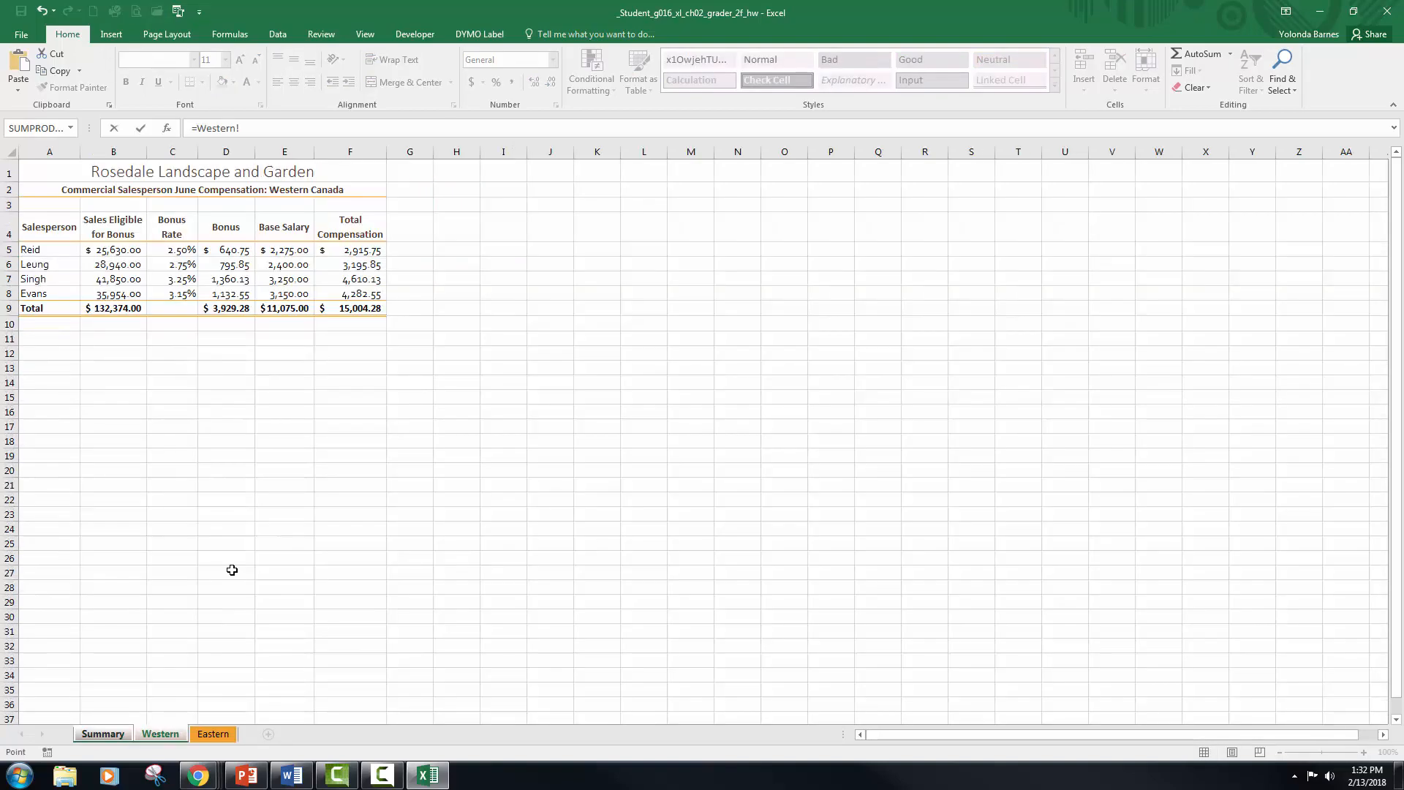
click(285, 307)
key(Return)
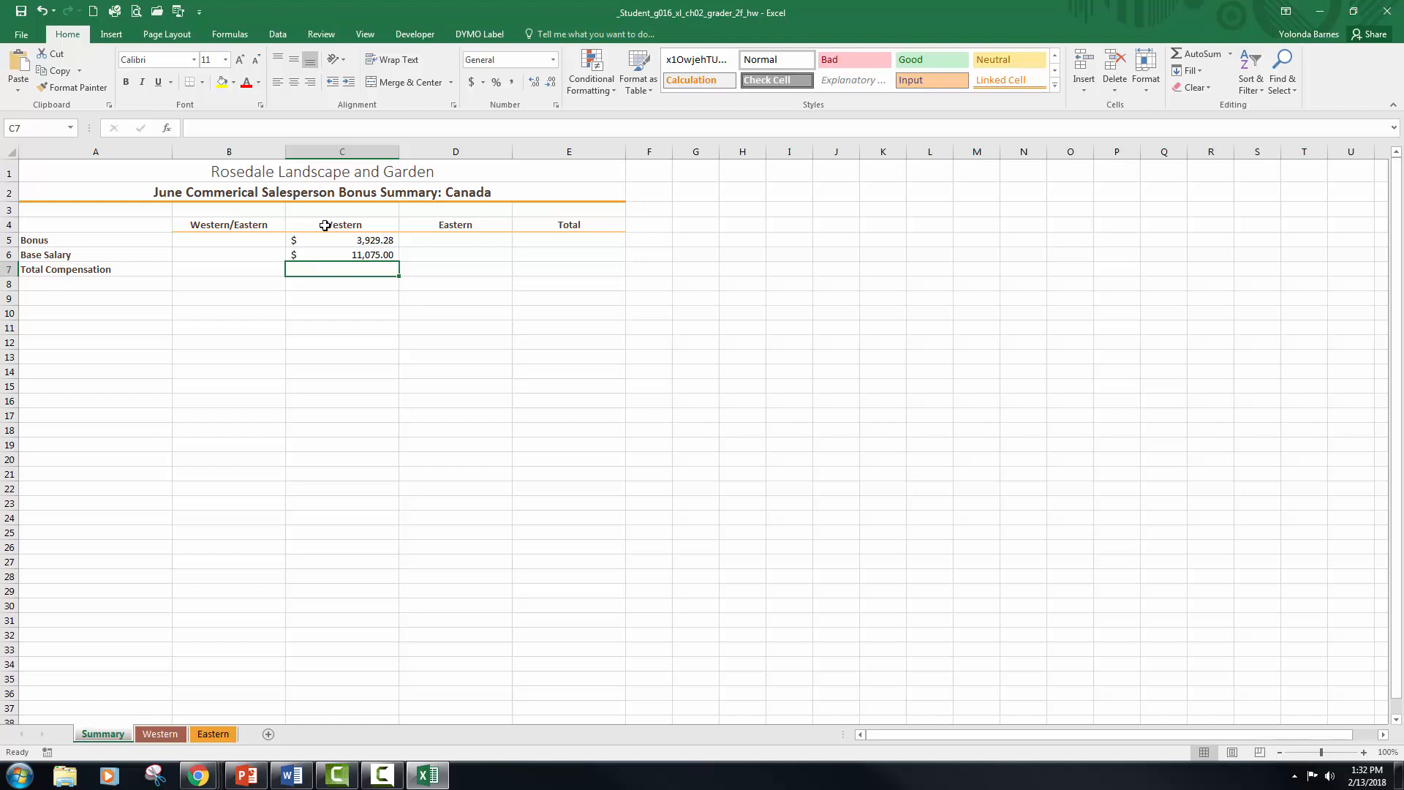
Step: Link the Eastern Bonus in Summary cell D5 to the bonus total with the formula =Eastern!D9
click(453, 238)
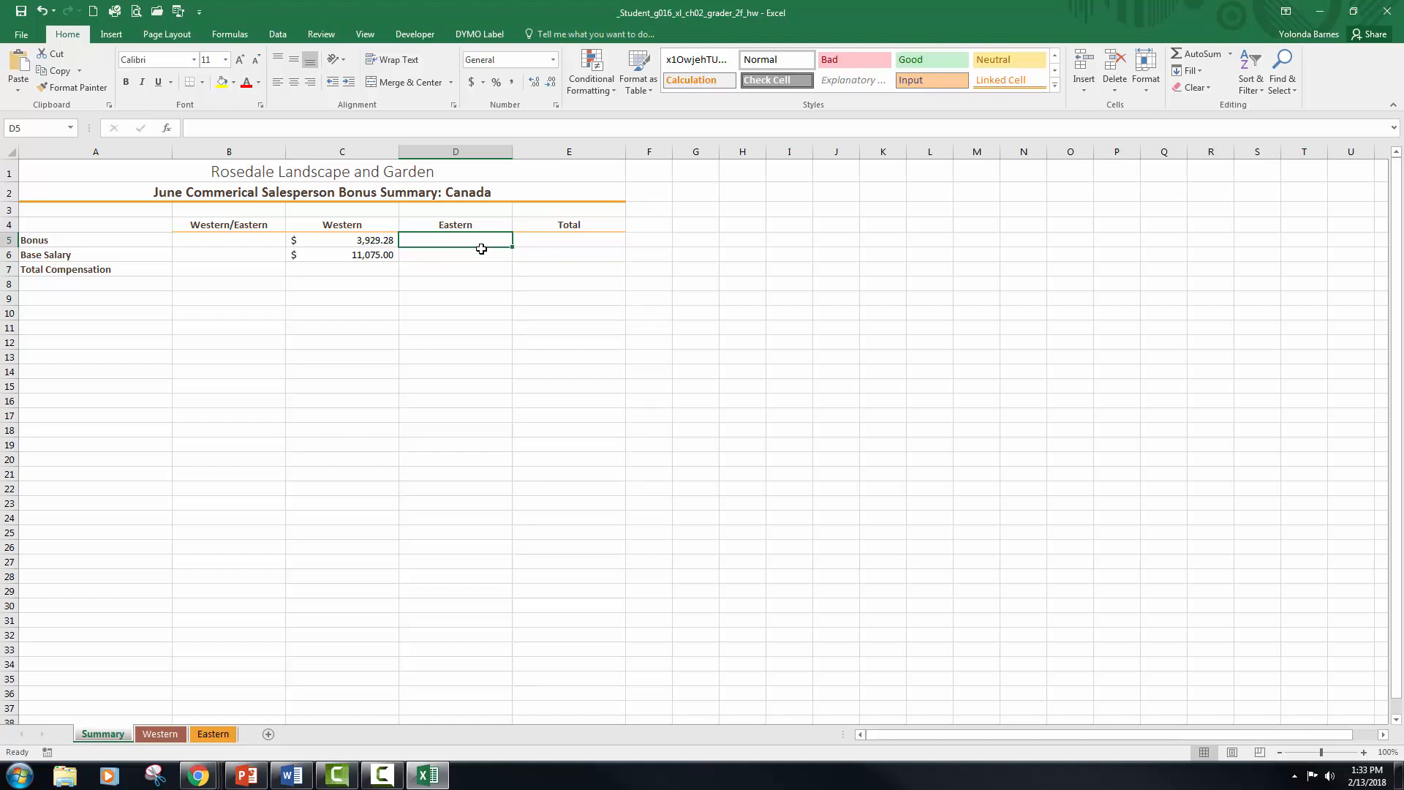
text(=)
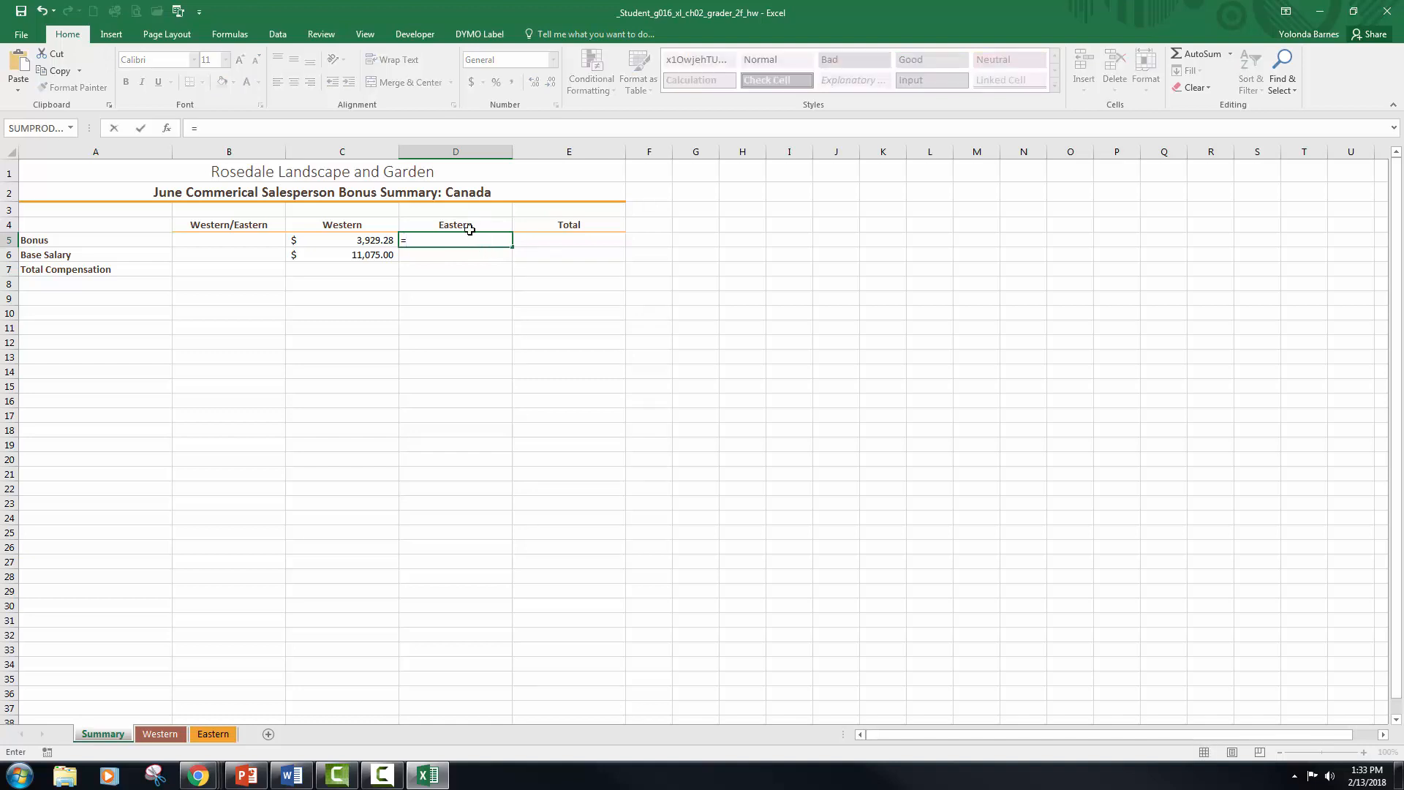
click(224, 735)
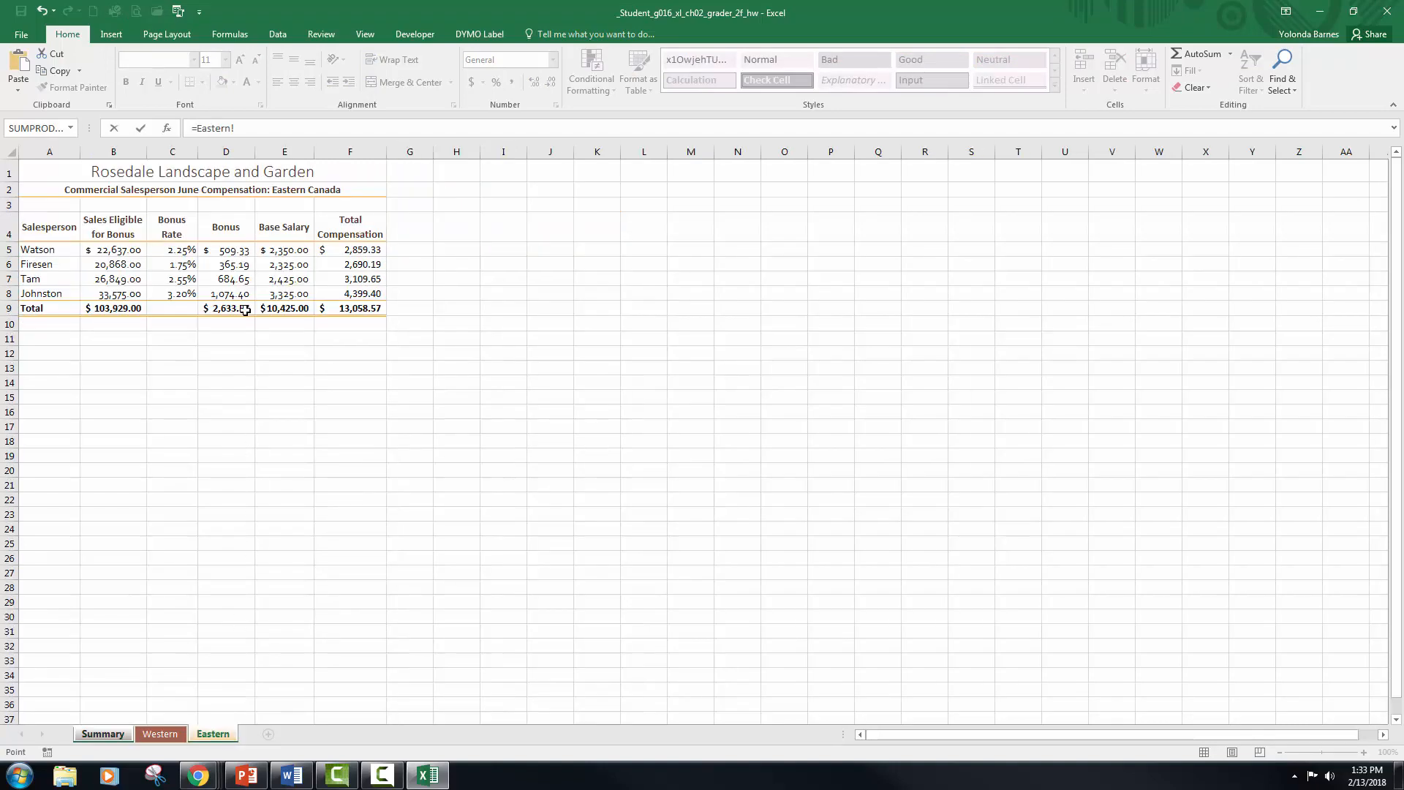
click(246, 309)
key(Return)
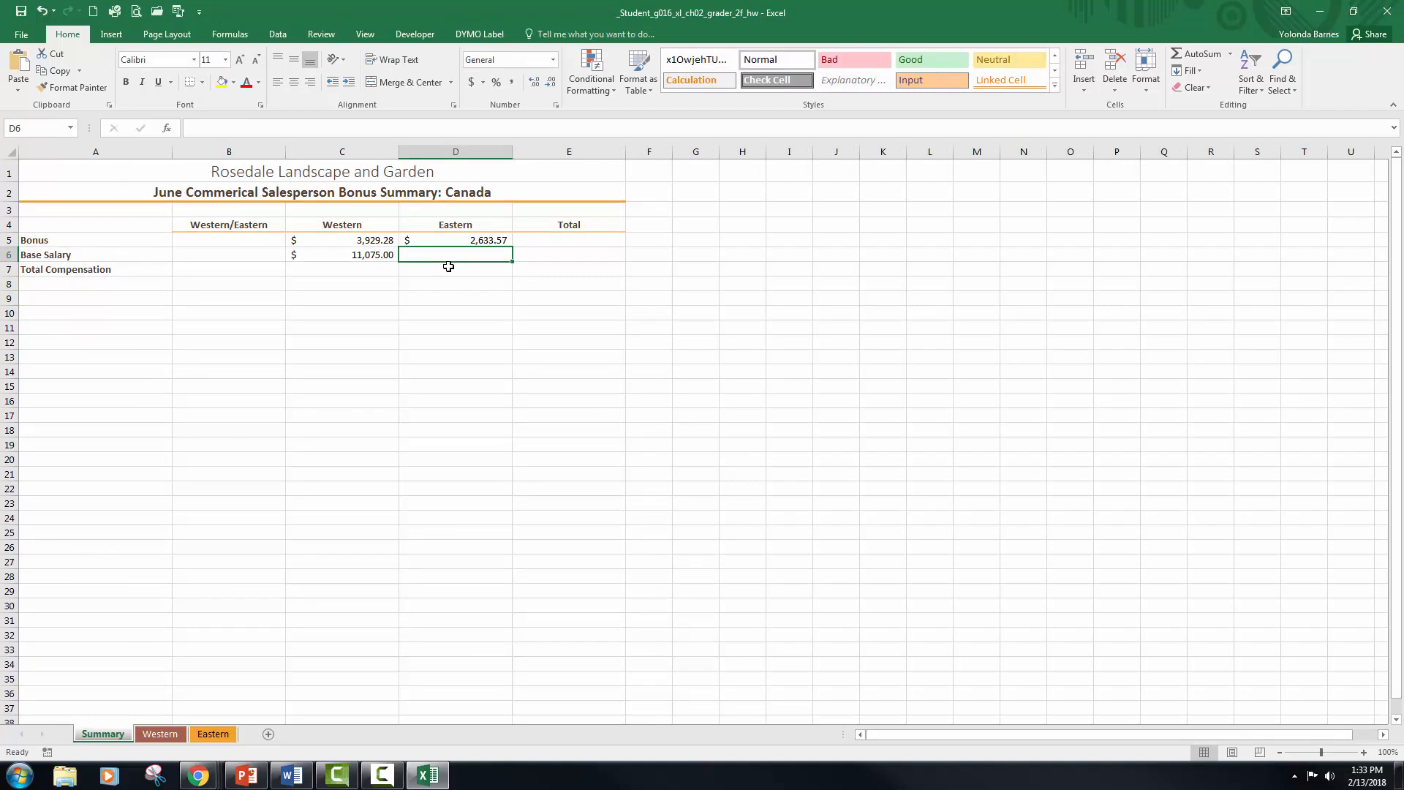
Step: Link the Eastern Base Salary in Summary cell D6 to the base salary total with the formula =Eastern!E9
text(=)
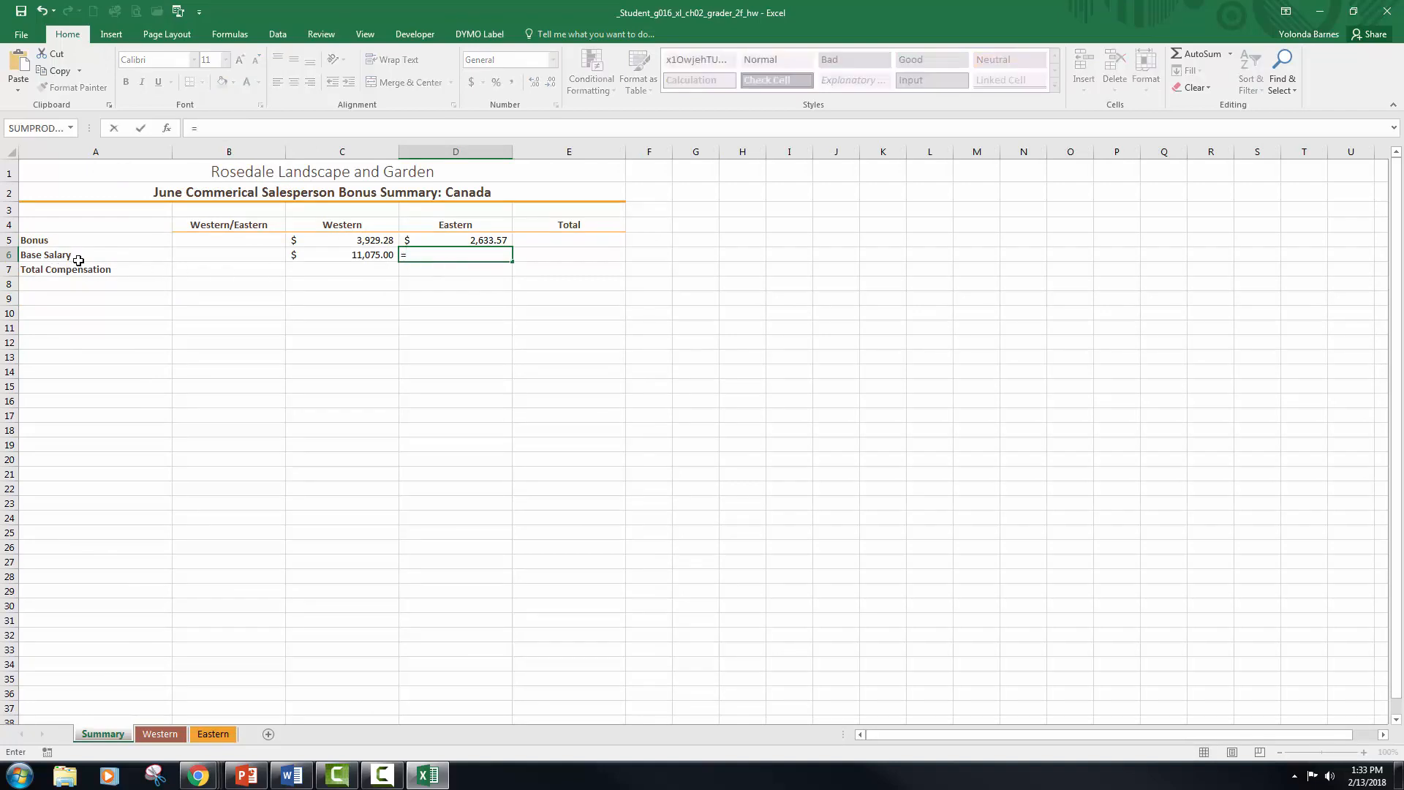
click(207, 735)
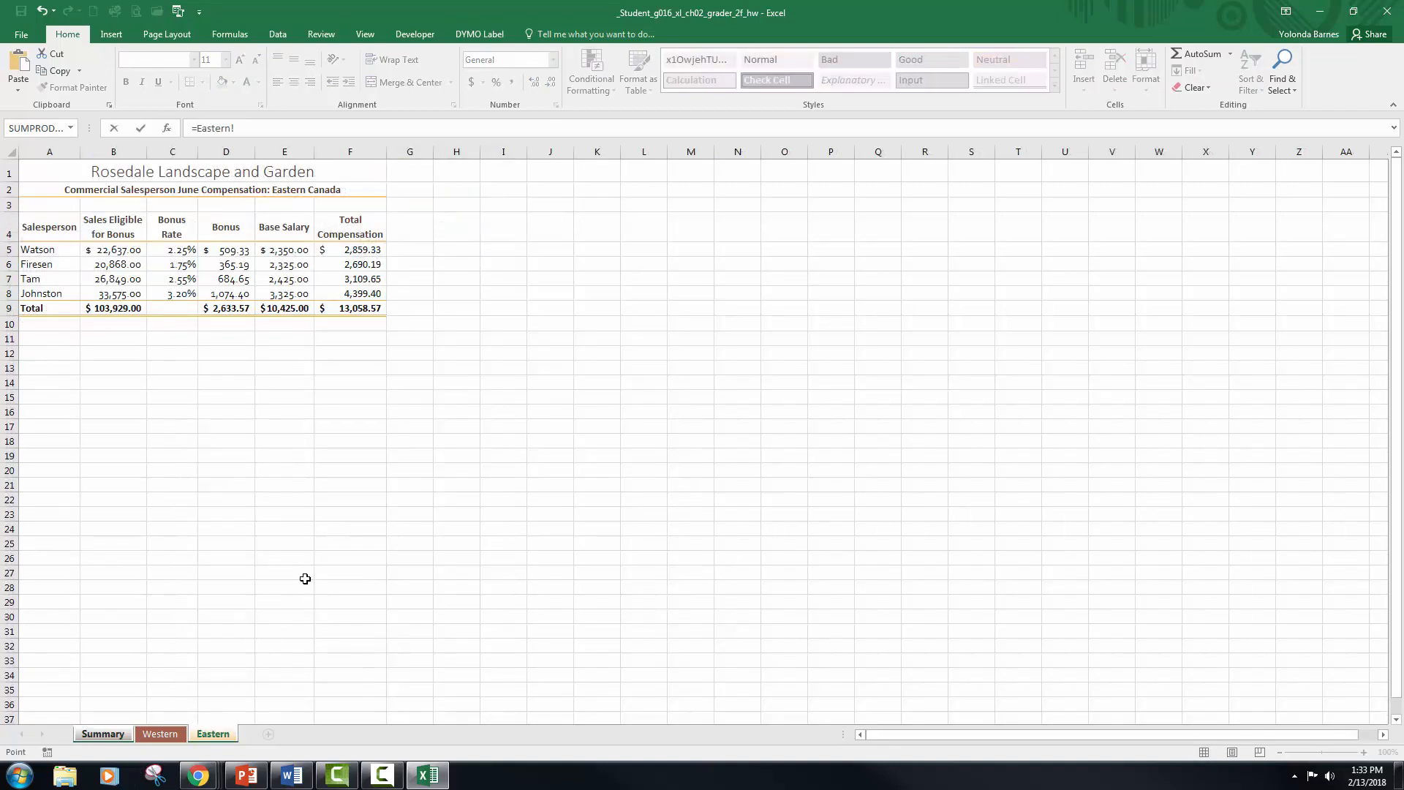
click(284, 308)
key(Return)
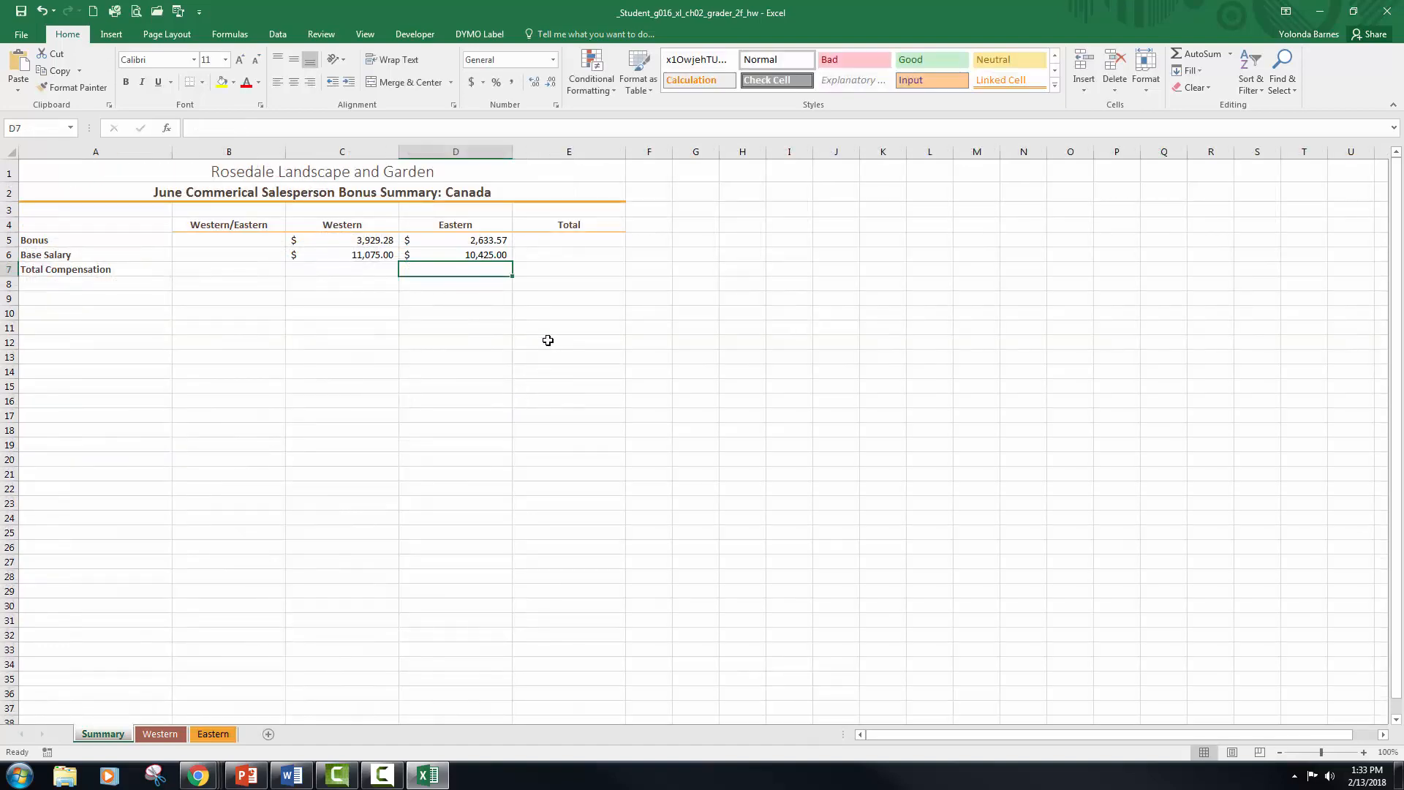
click(465, 254)
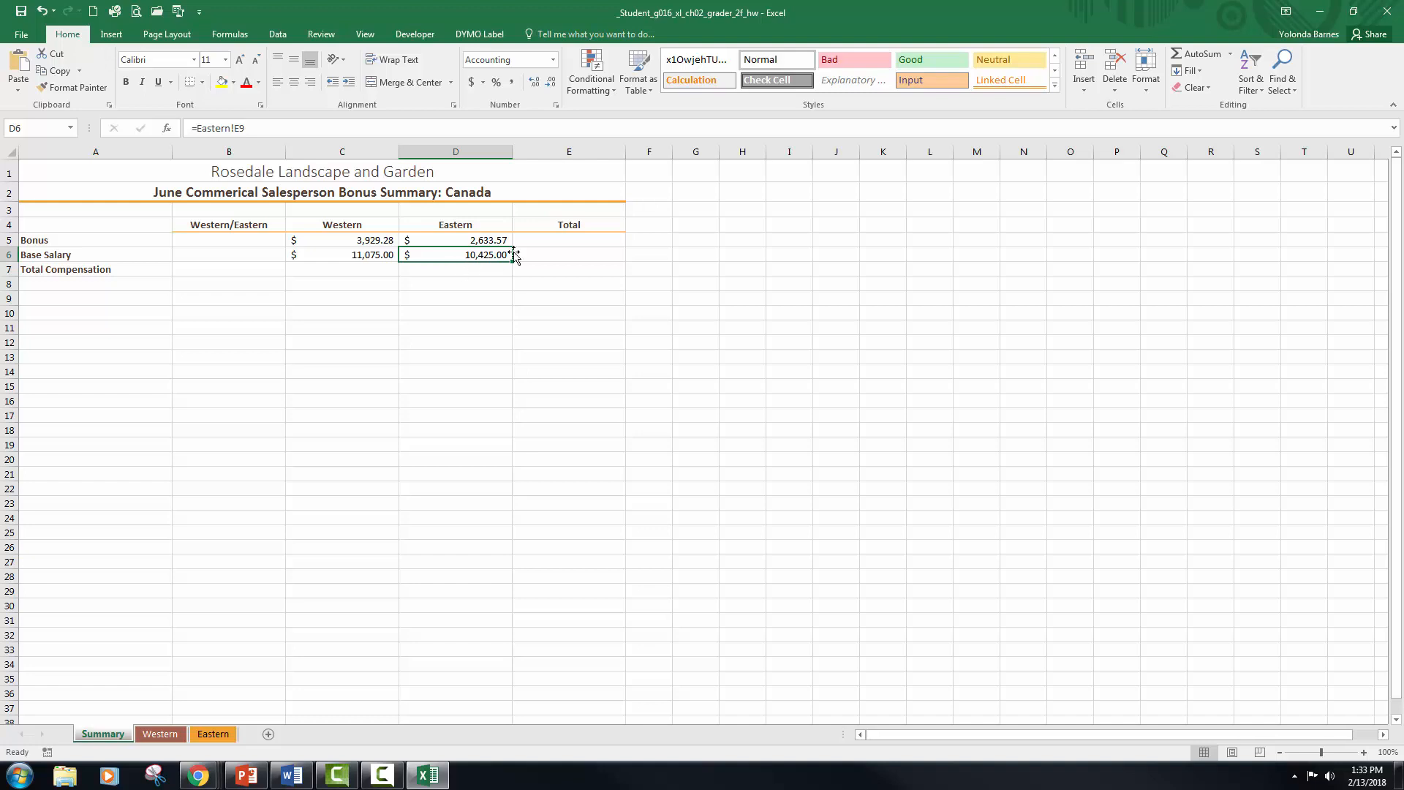
Step: Total the Bonus row in cell E5 with =SUM(C5:D5) and fill the formula down to E6
click(552, 236)
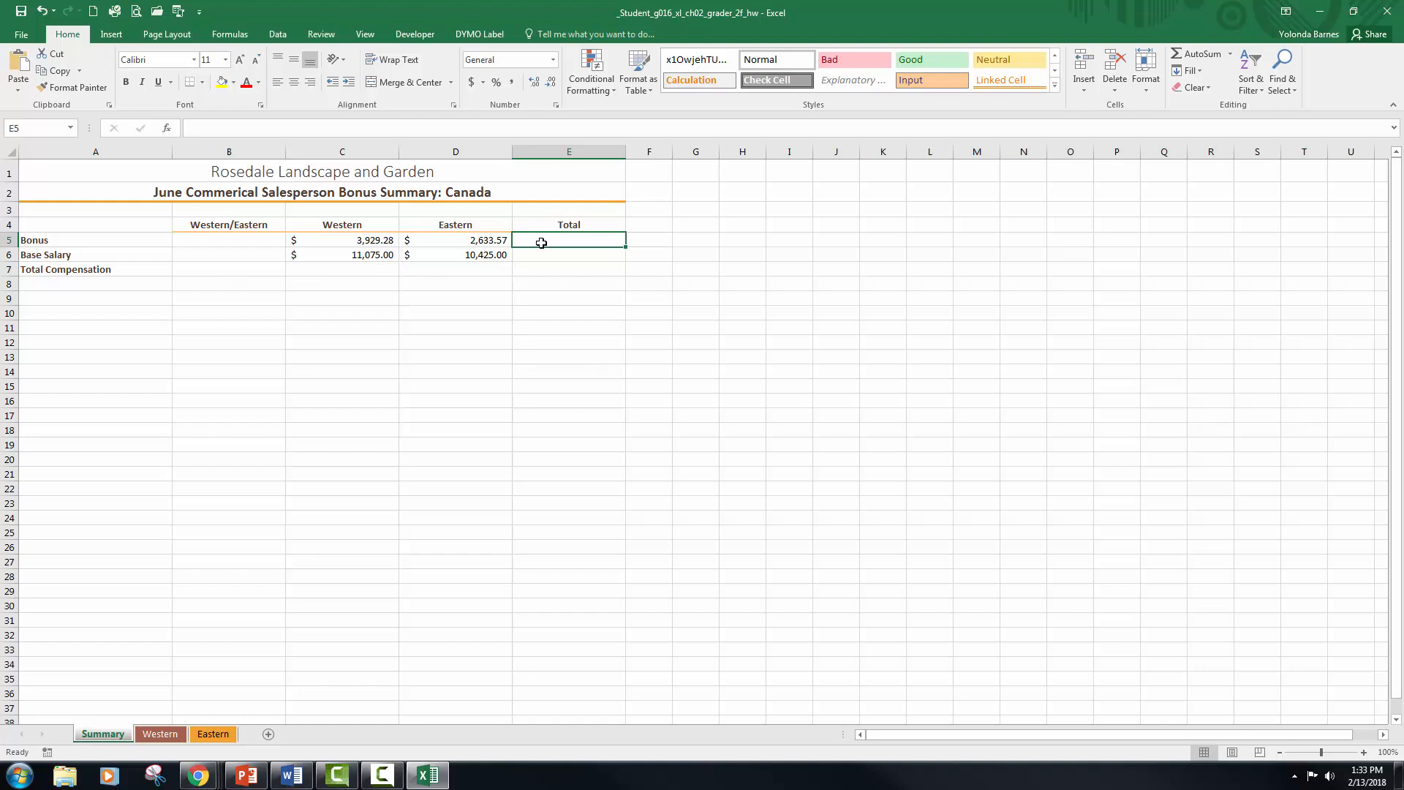
click(1208, 56)
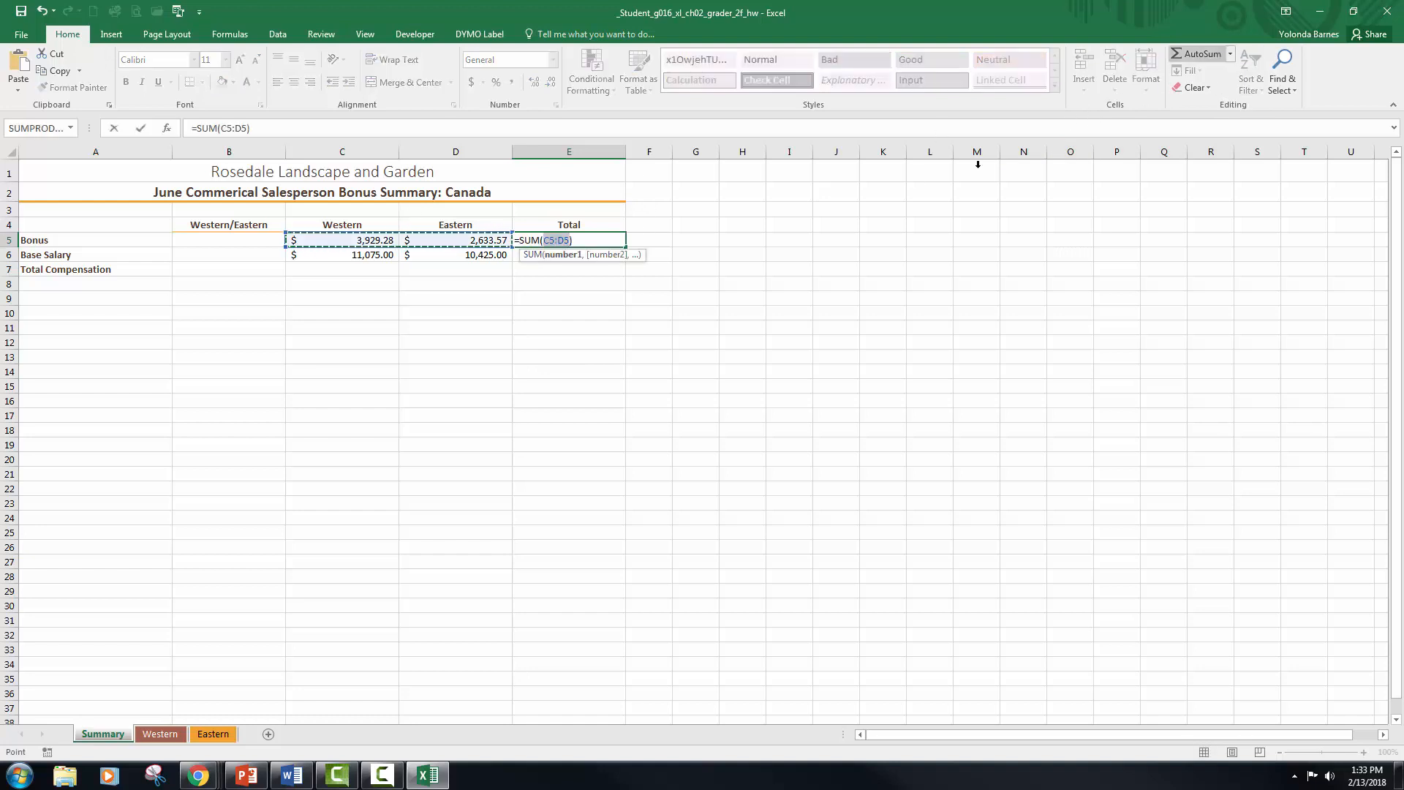
key(Return)
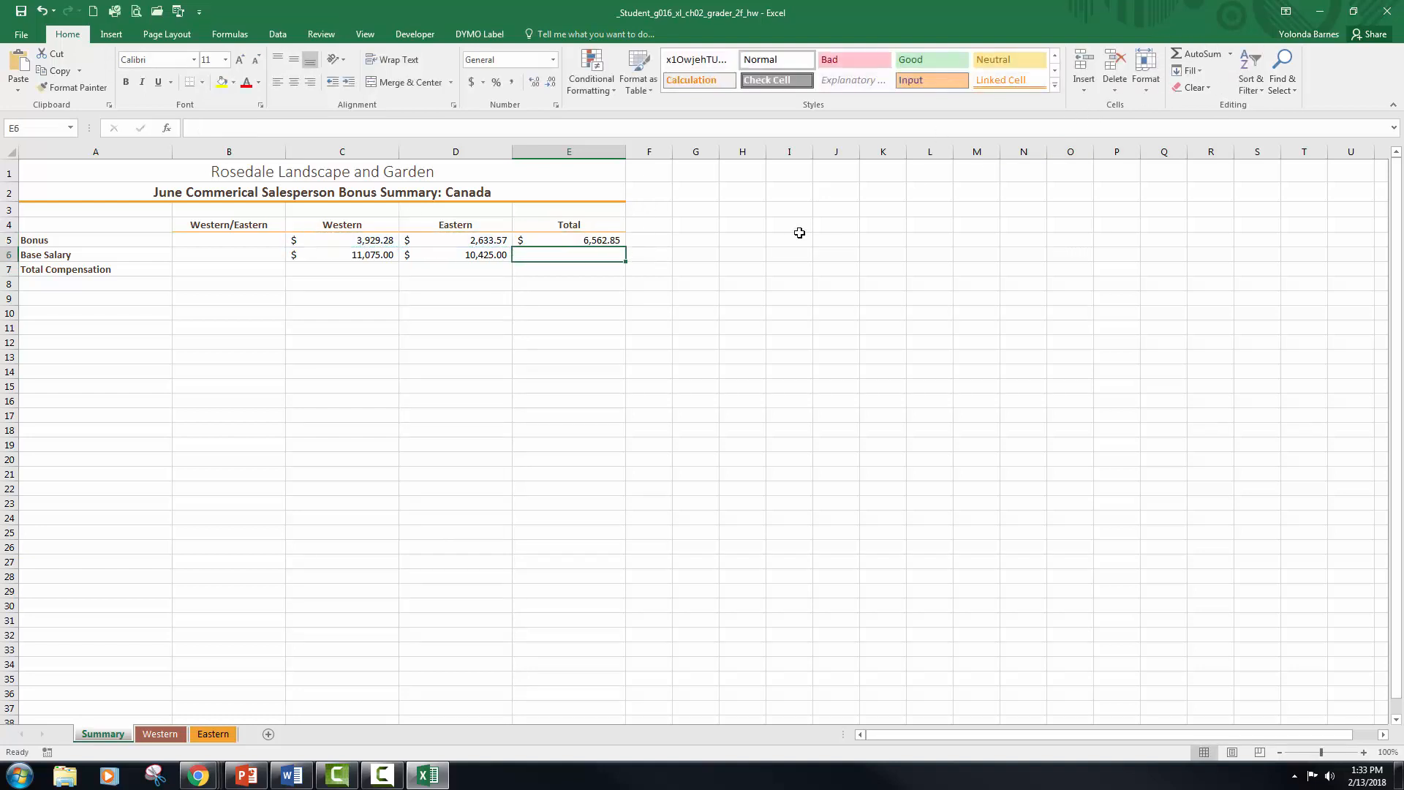
key(Up)
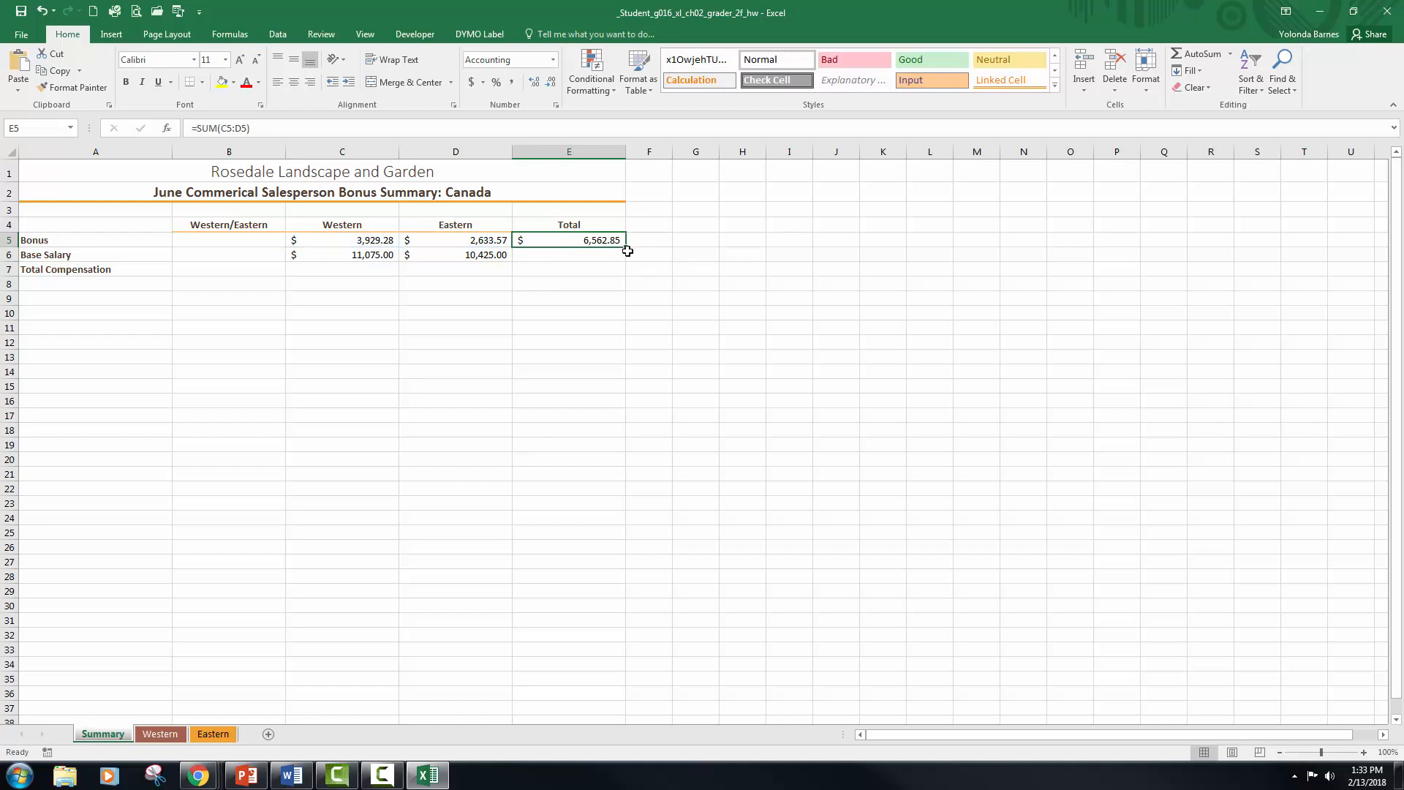
drag(624, 249, 624, 258)
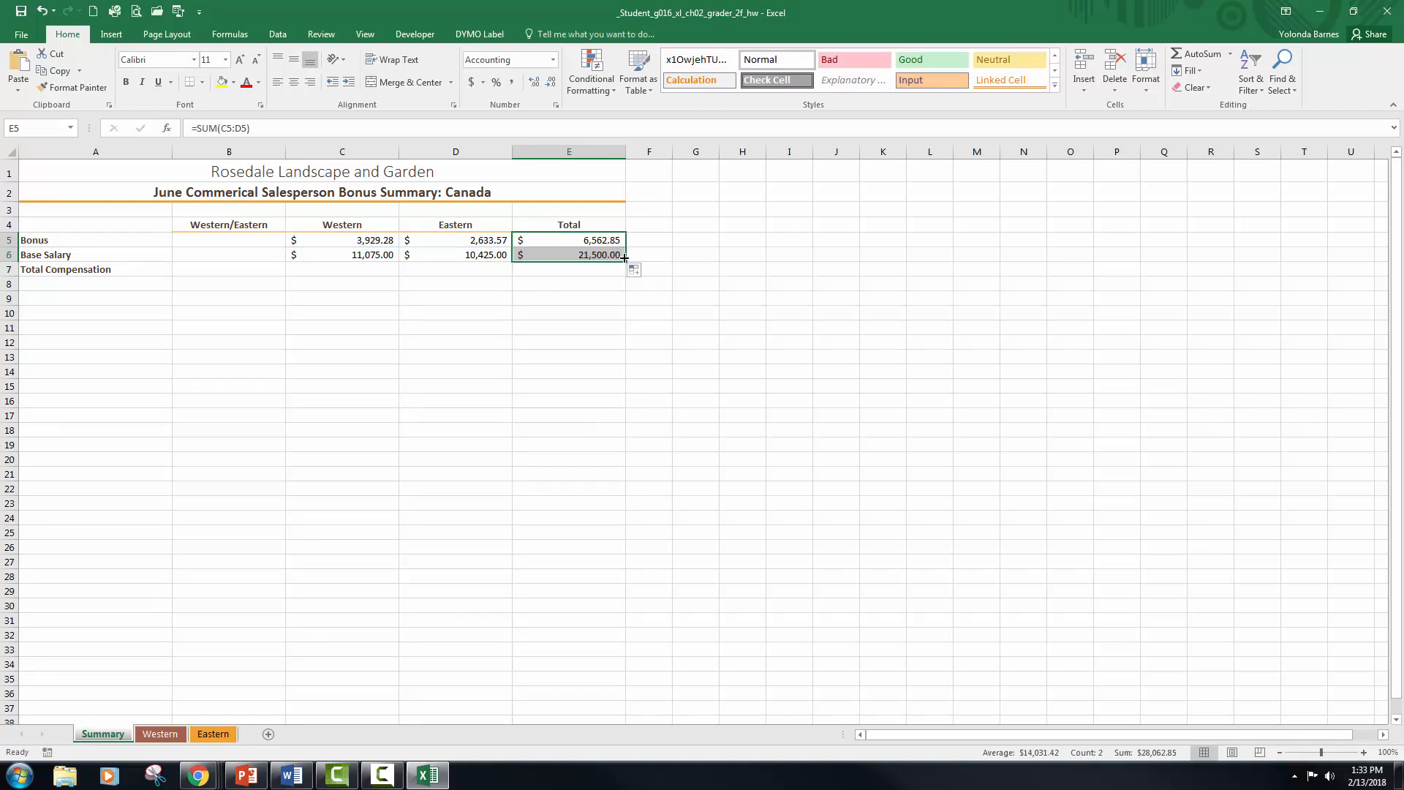
key(Return)
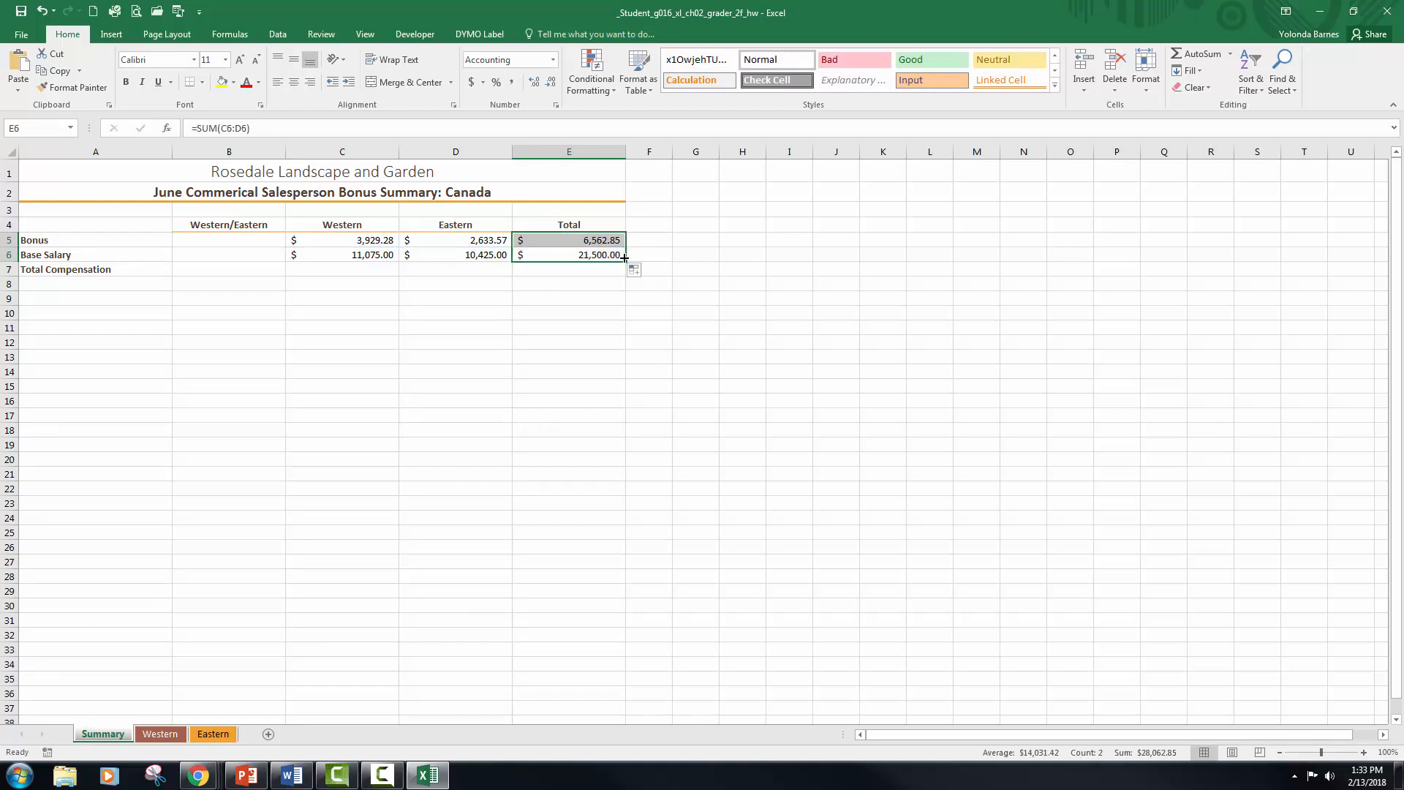
key(Down)
key(Up)
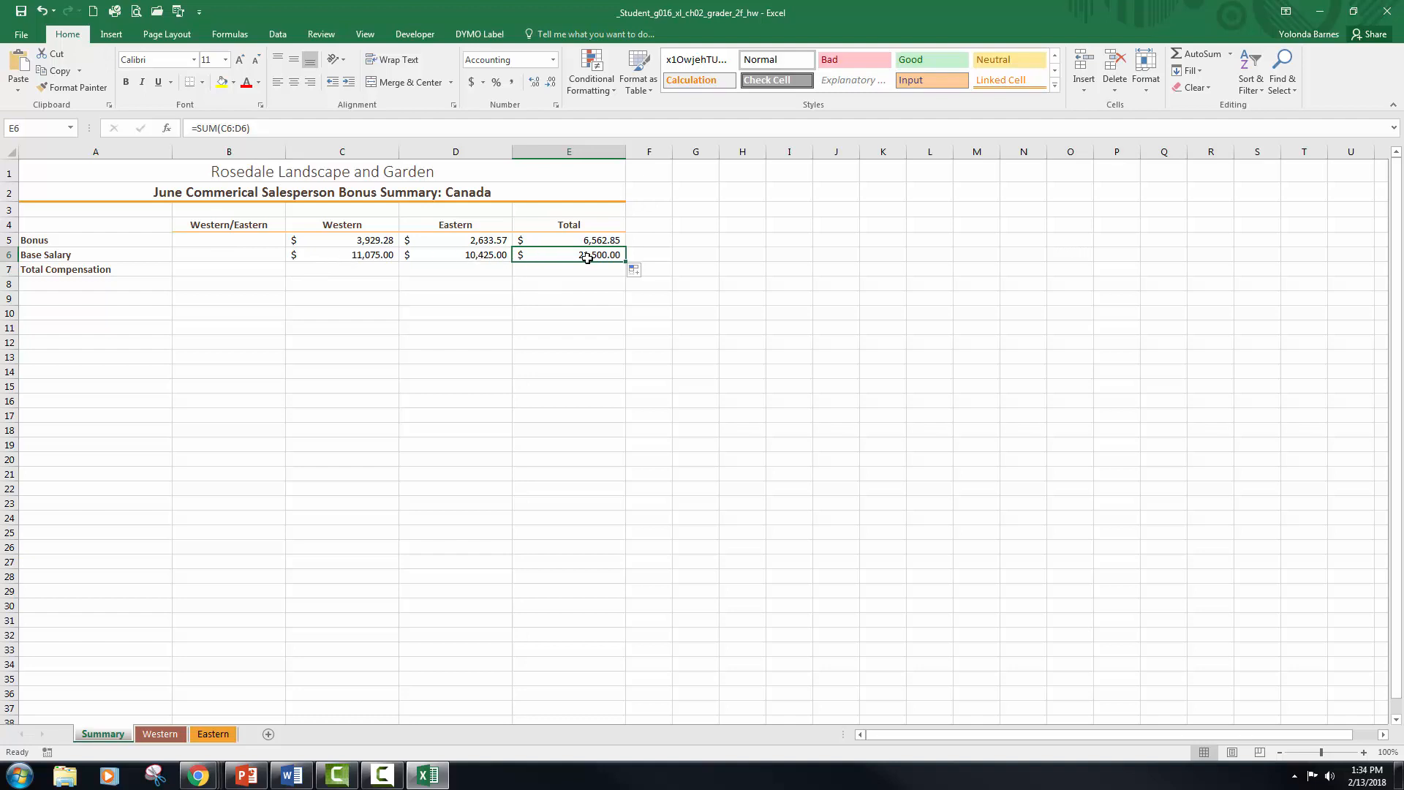
Step: Calculate the Western Total Compensation in cell C7 with =SUM(C5:C6) and fill the formula across to E7
click(397, 268)
click(1198, 53)
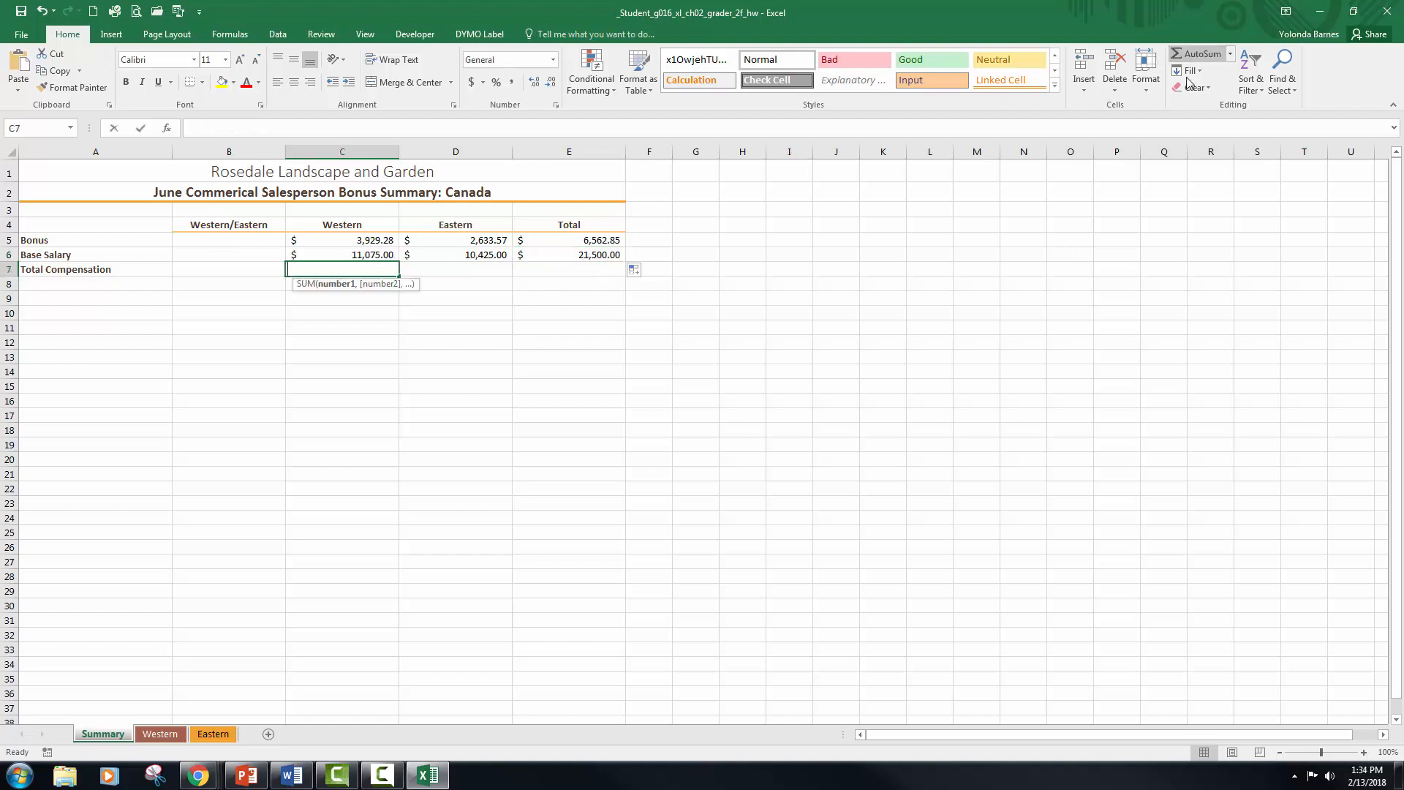
key(Tab)
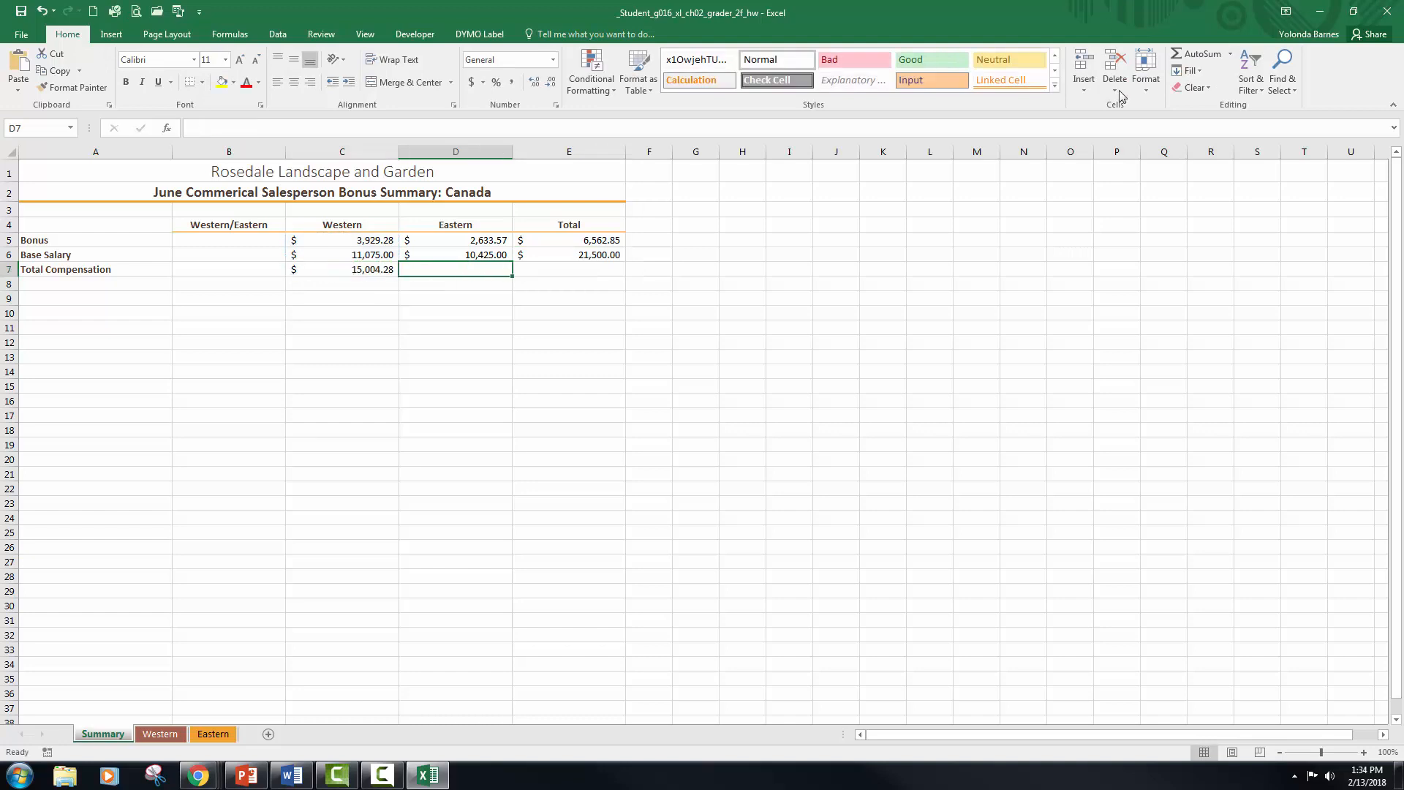
click(376, 271)
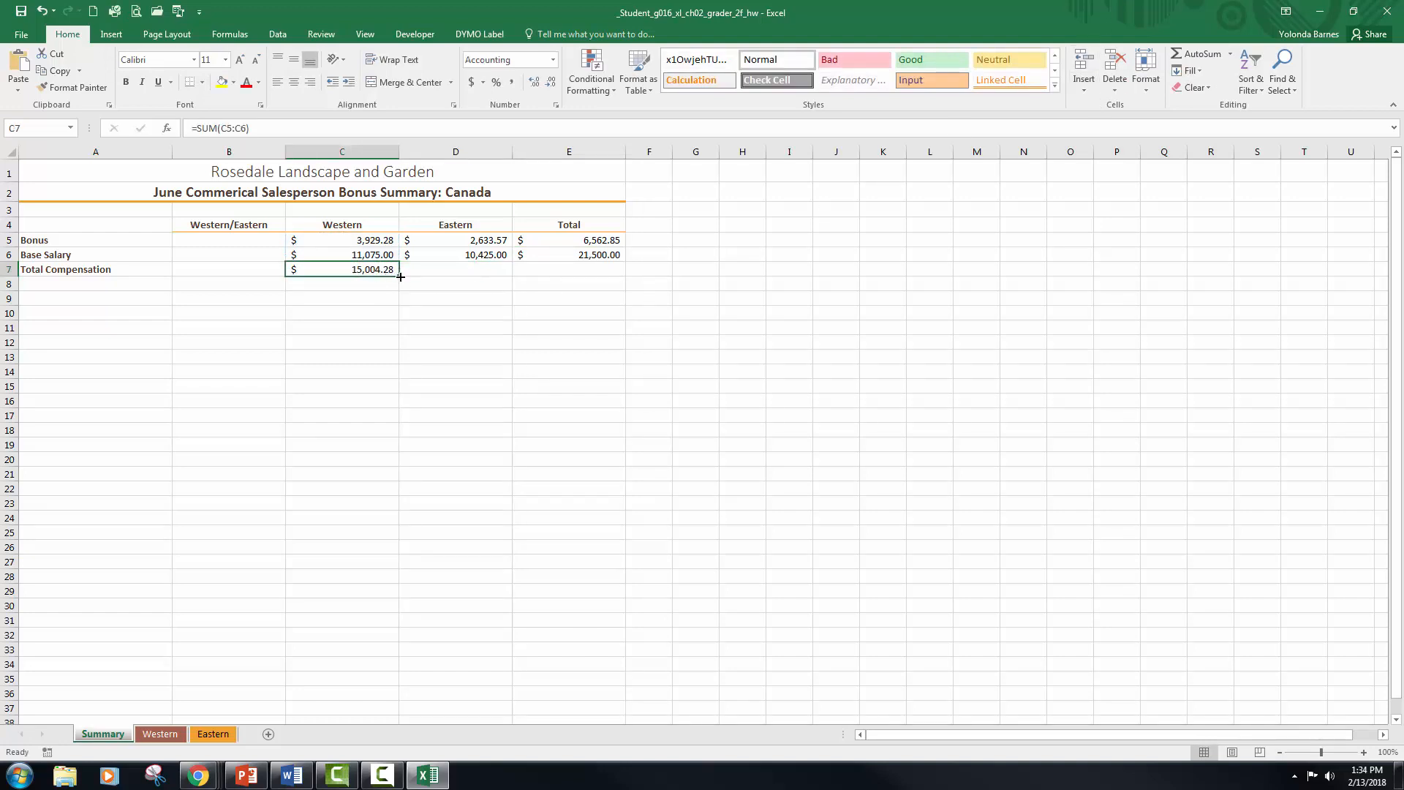
drag(400, 276, 585, 274)
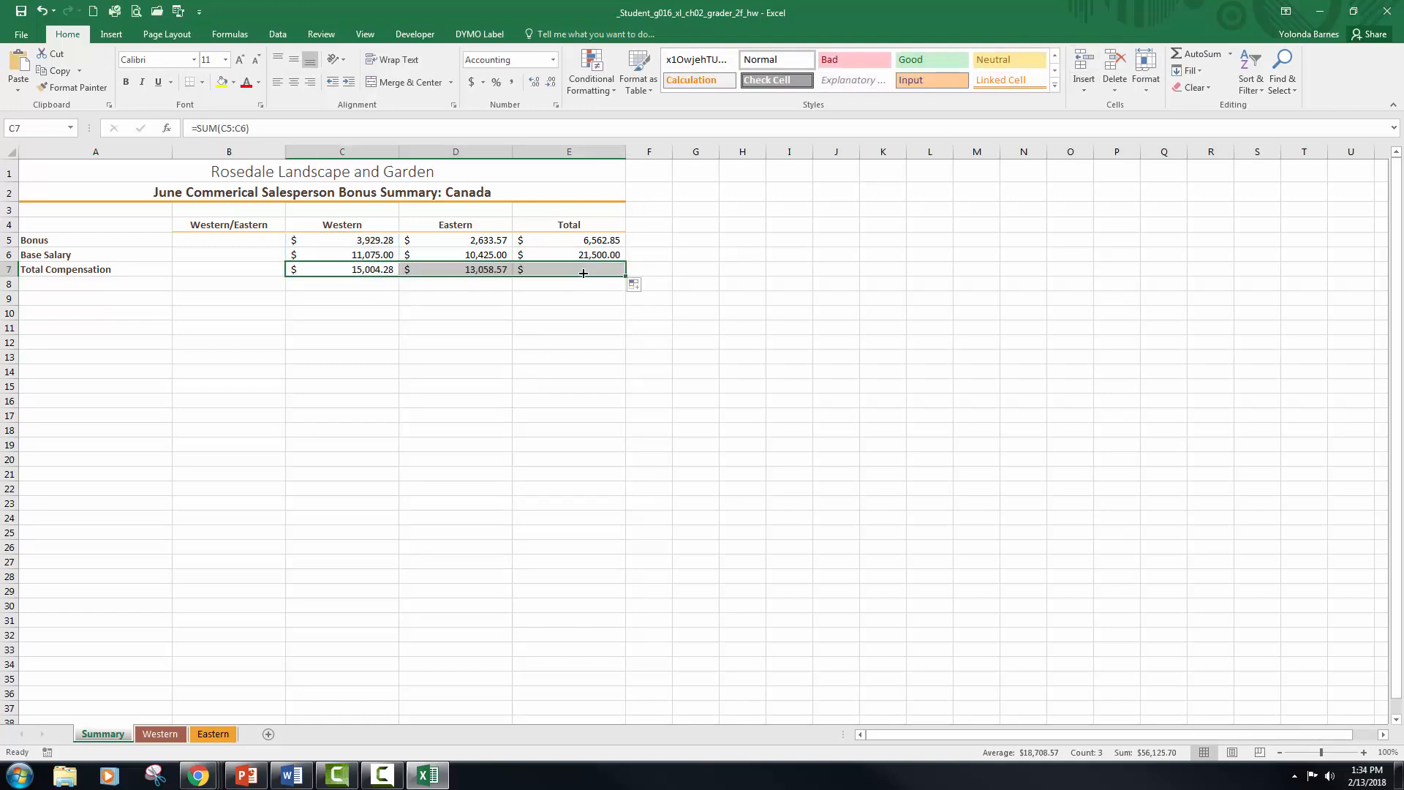
click(457, 271)
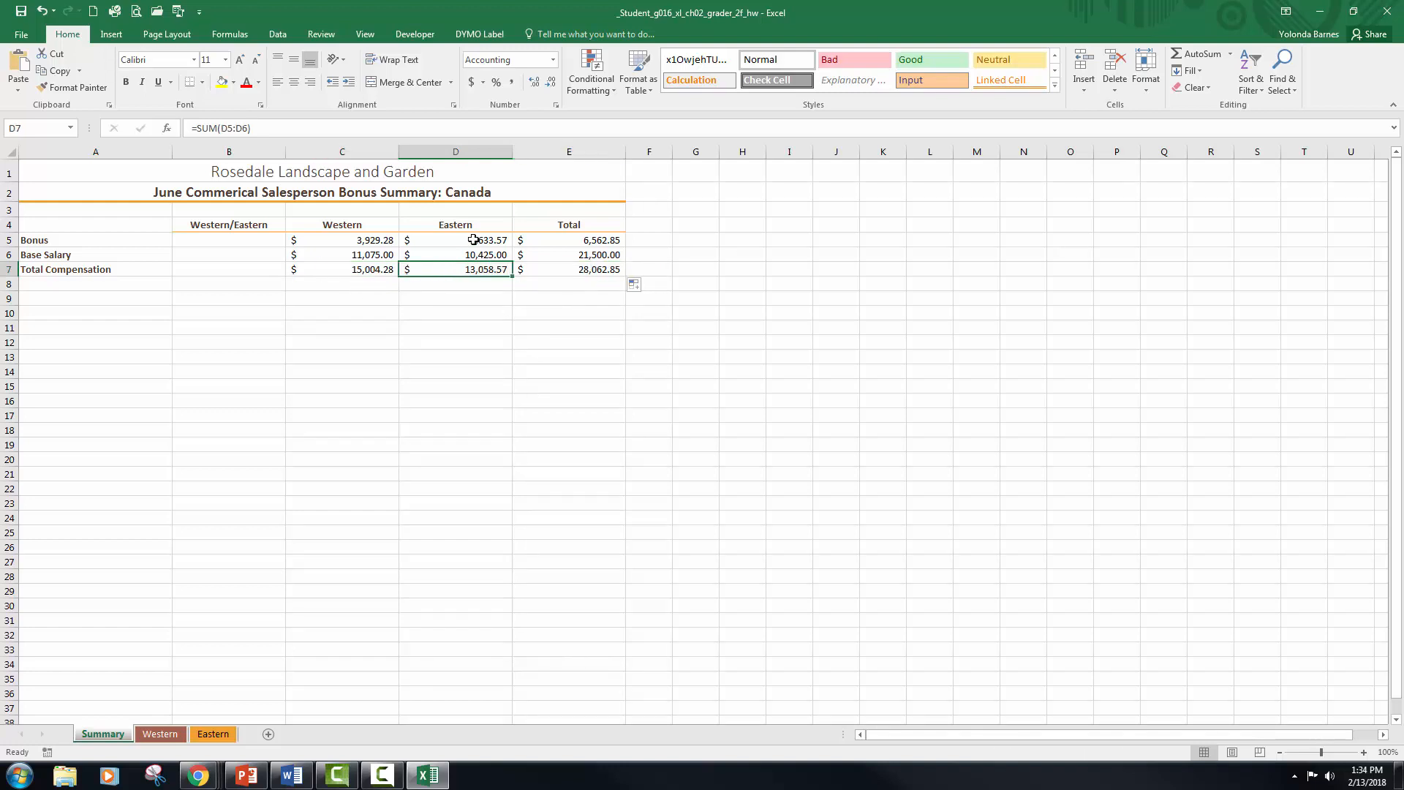
click(540, 270)
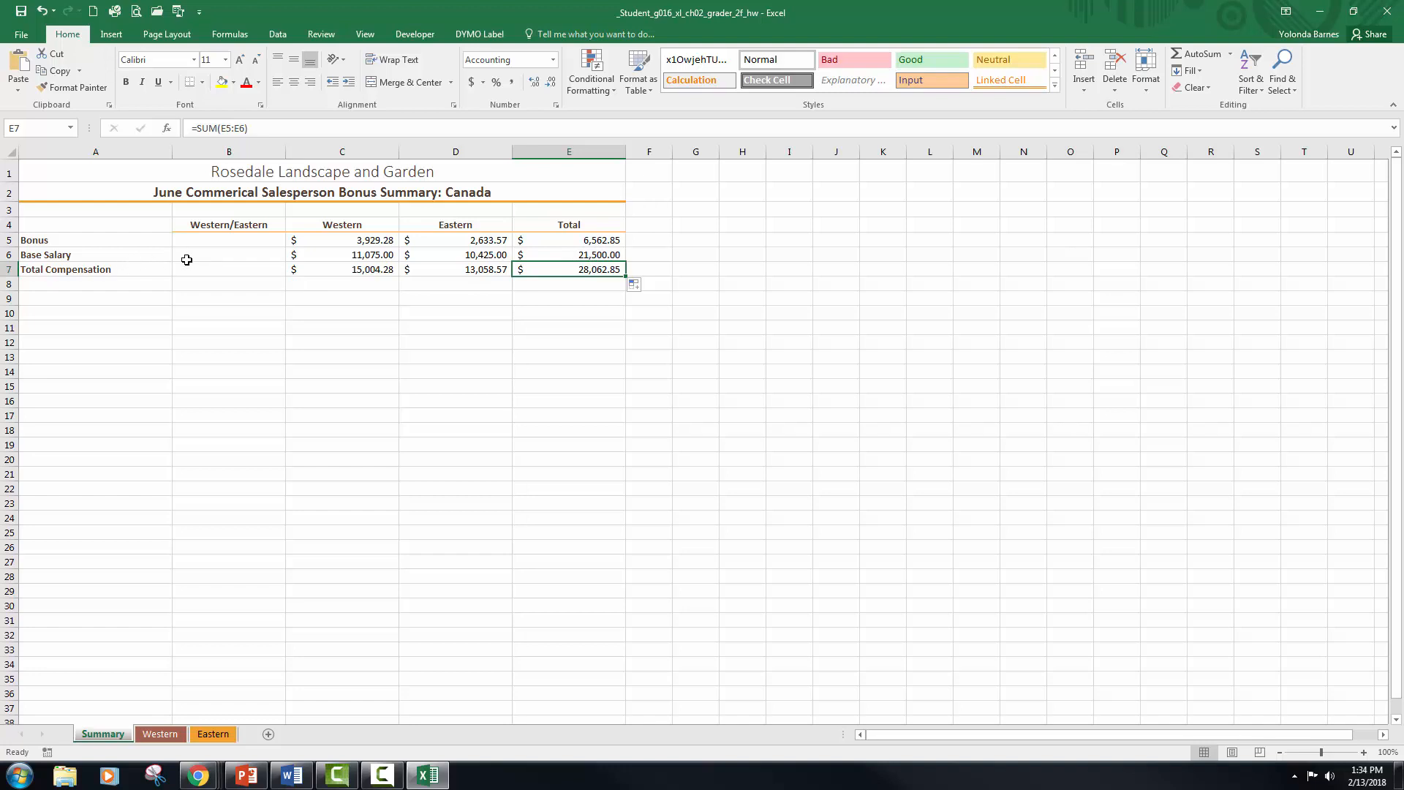
Step: Insert a column sparkline in cell B5 using the Bonus data range C5:D5
click(211, 245)
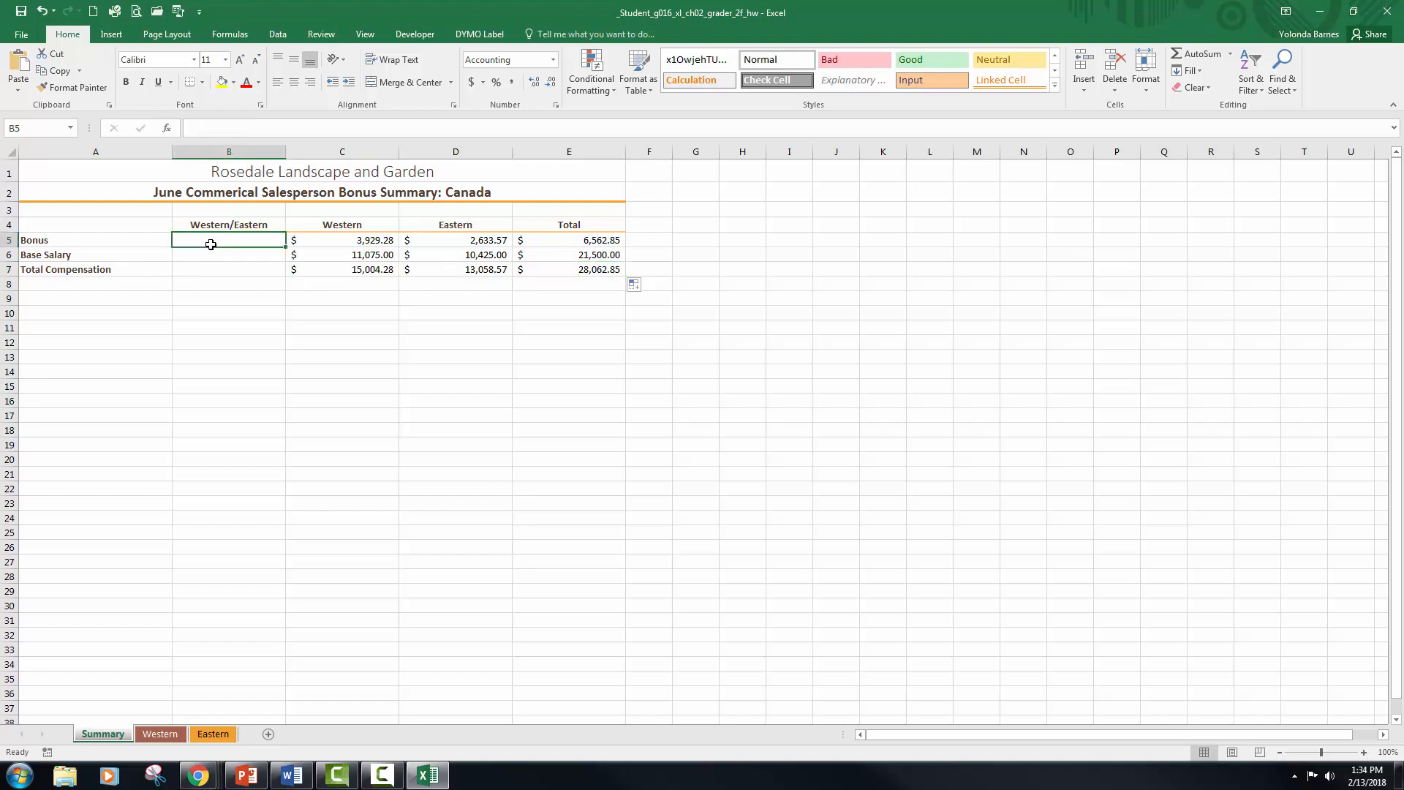
click(117, 37)
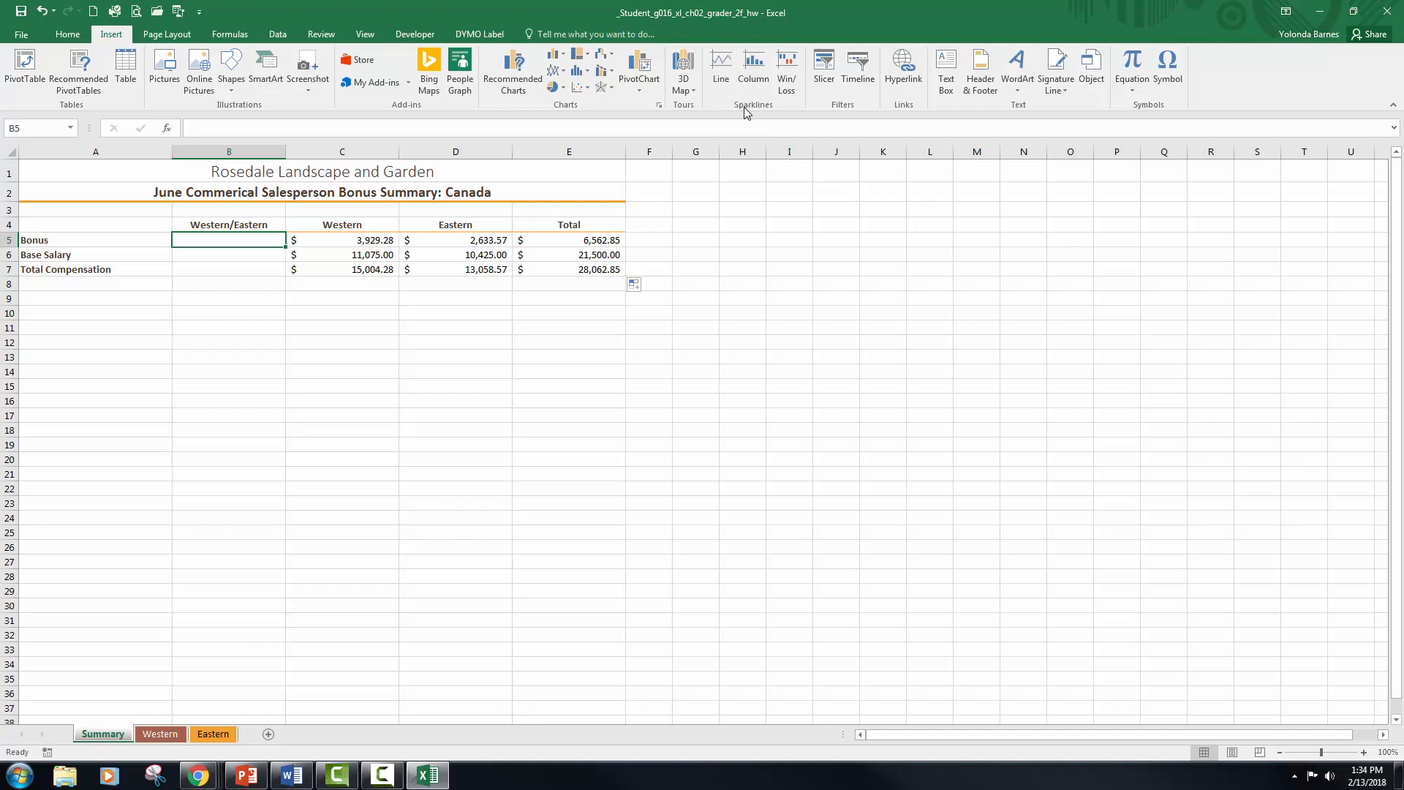
click(757, 71)
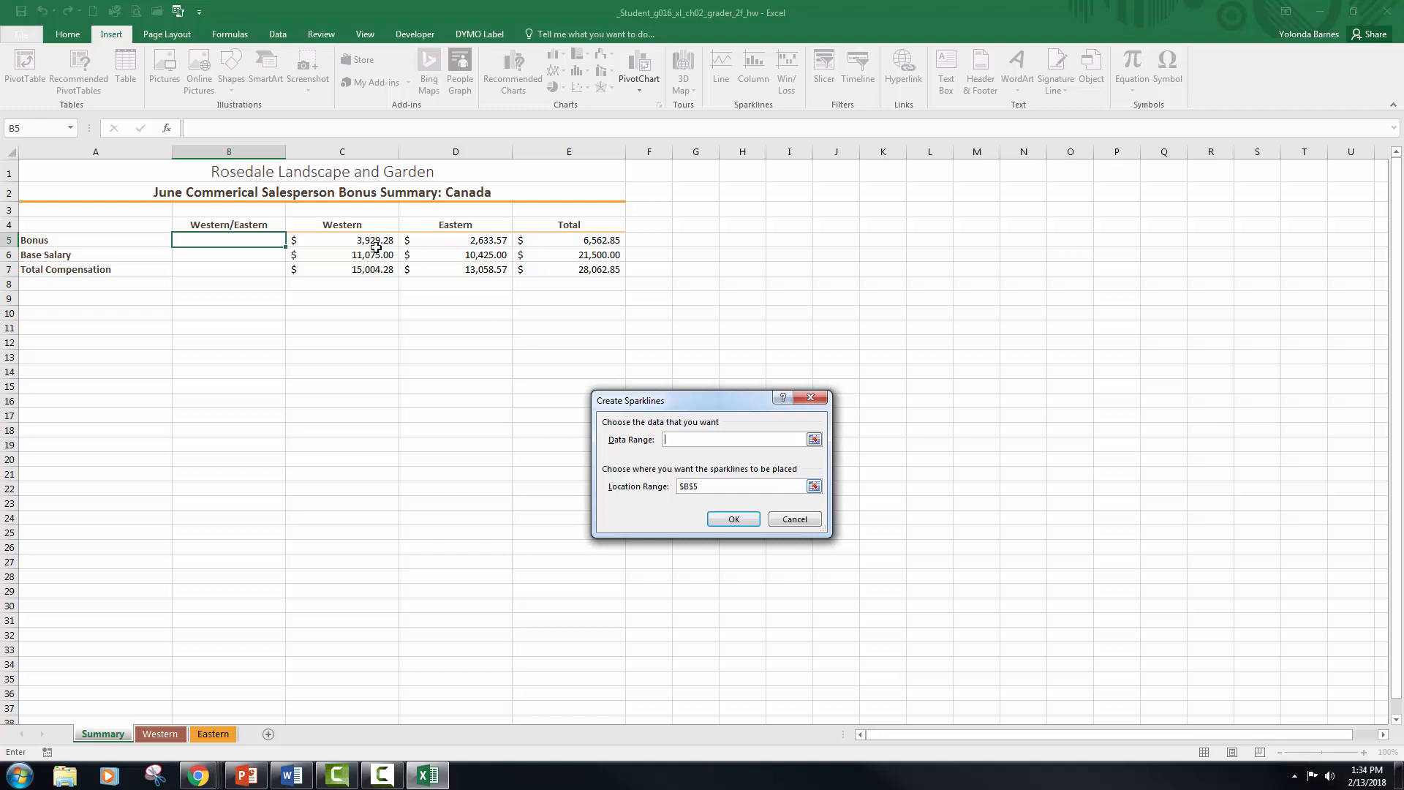
drag(374, 241, 465, 243)
drag(465, 245, 465, 244)
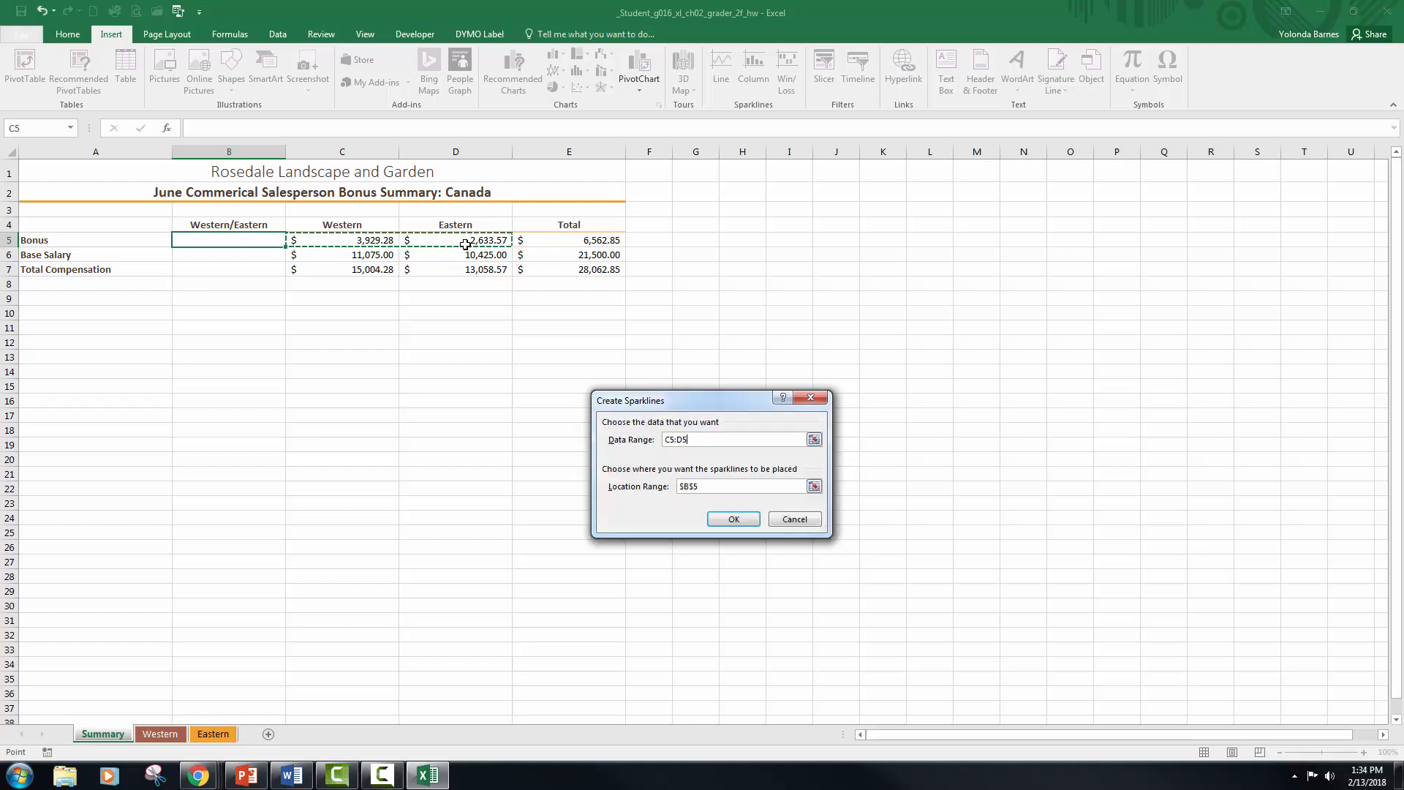
click(745, 520)
Step: Insert a column sparkline in cell B6 using the Base Salary data range C6:D6
click(263, 255)
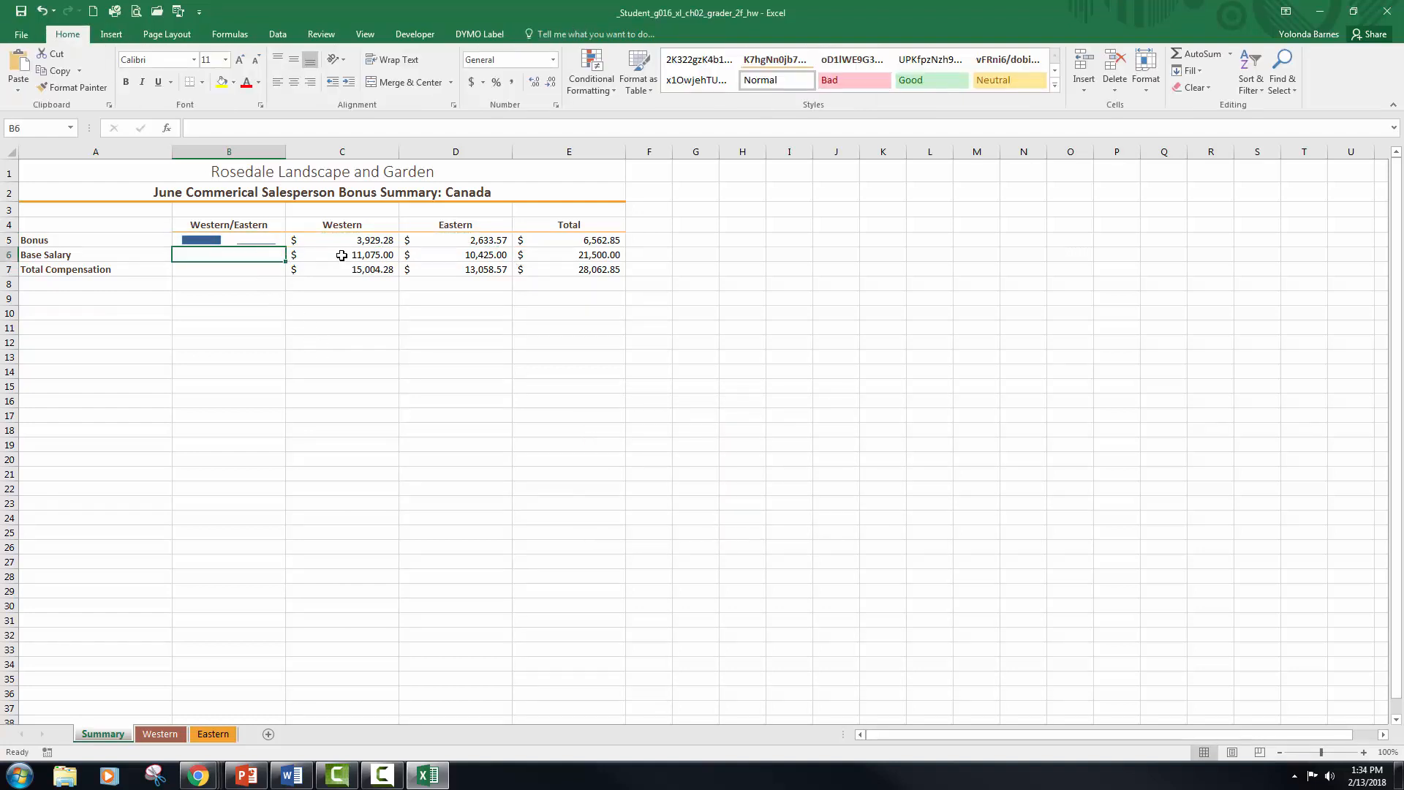
click(117, 38)
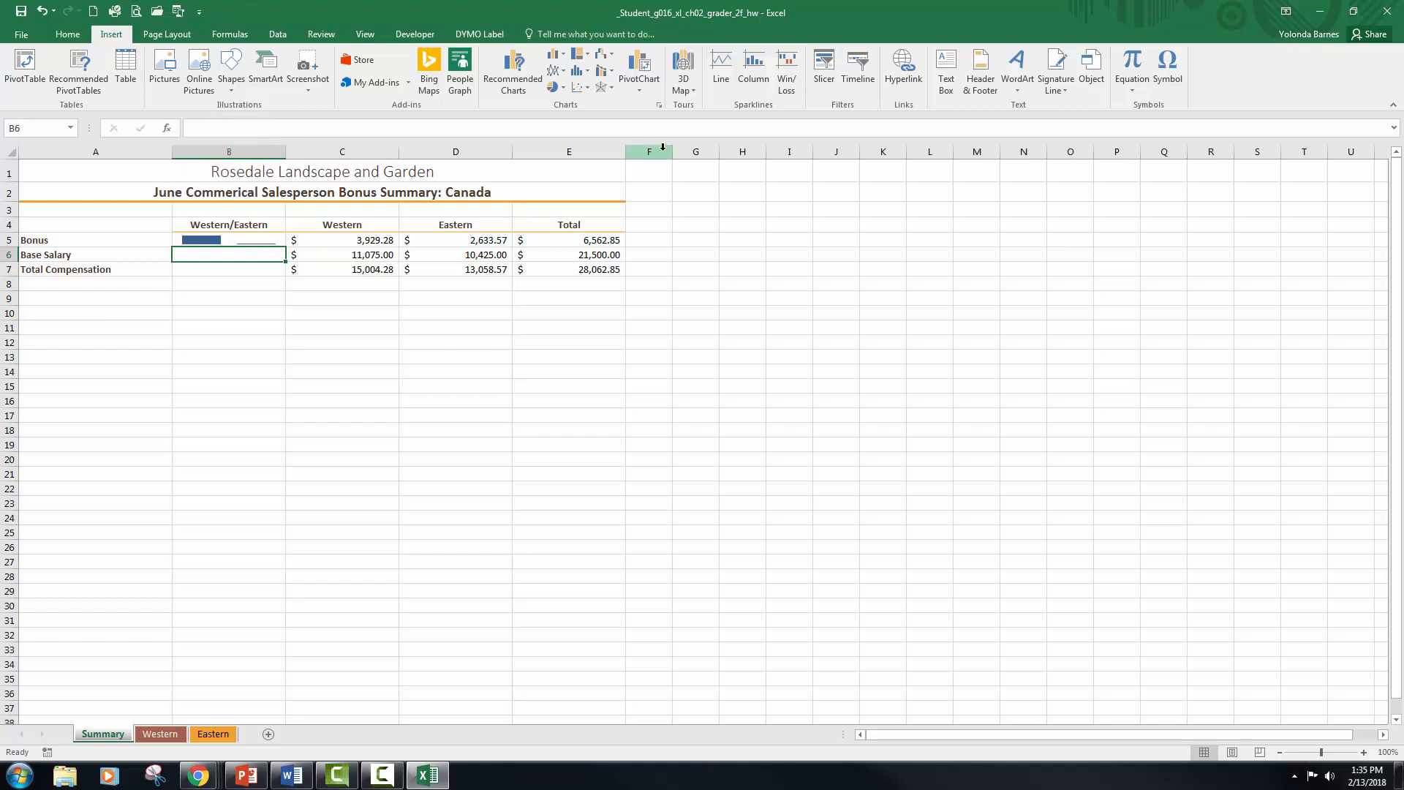
click(755, 73)
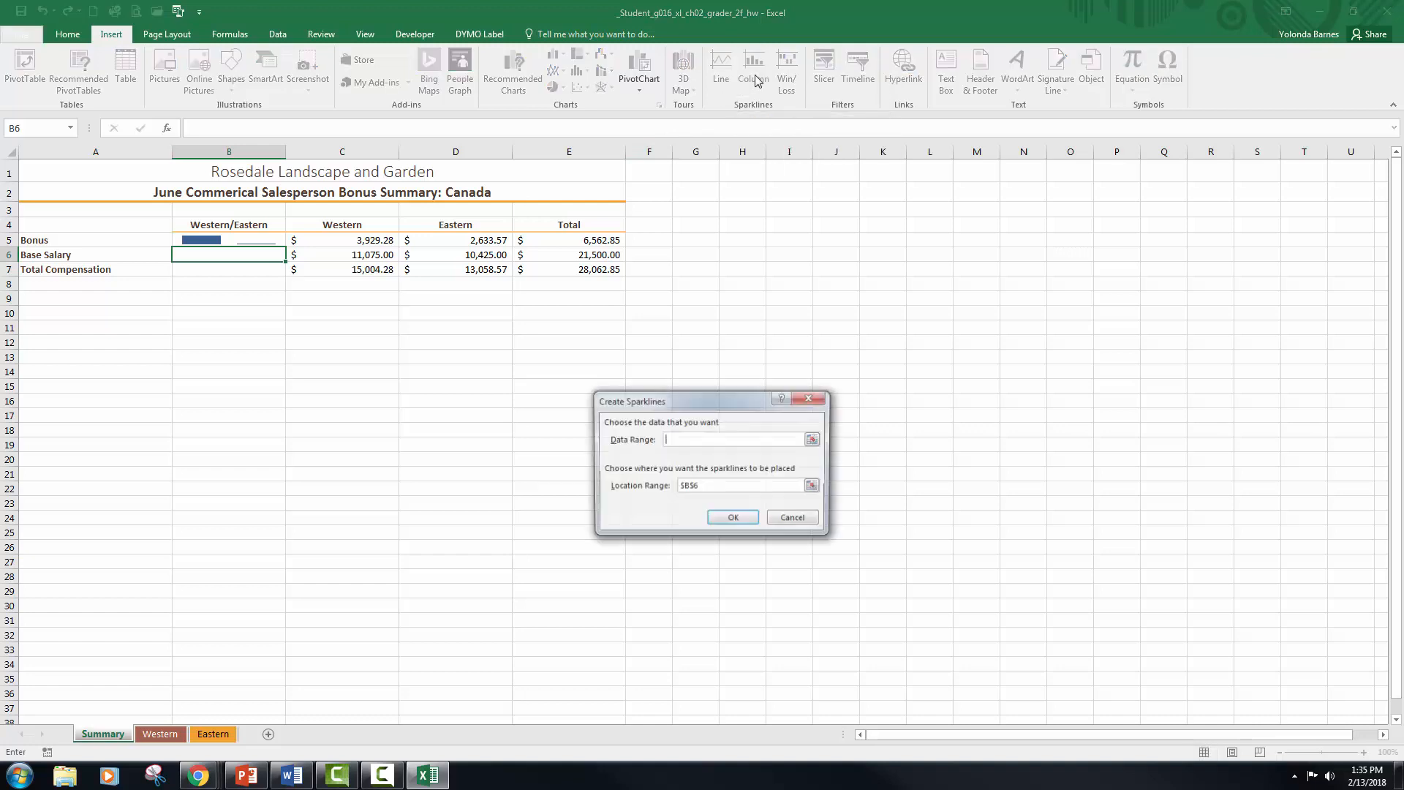
drag(366, 255, 479, 256)
click(730, 516)
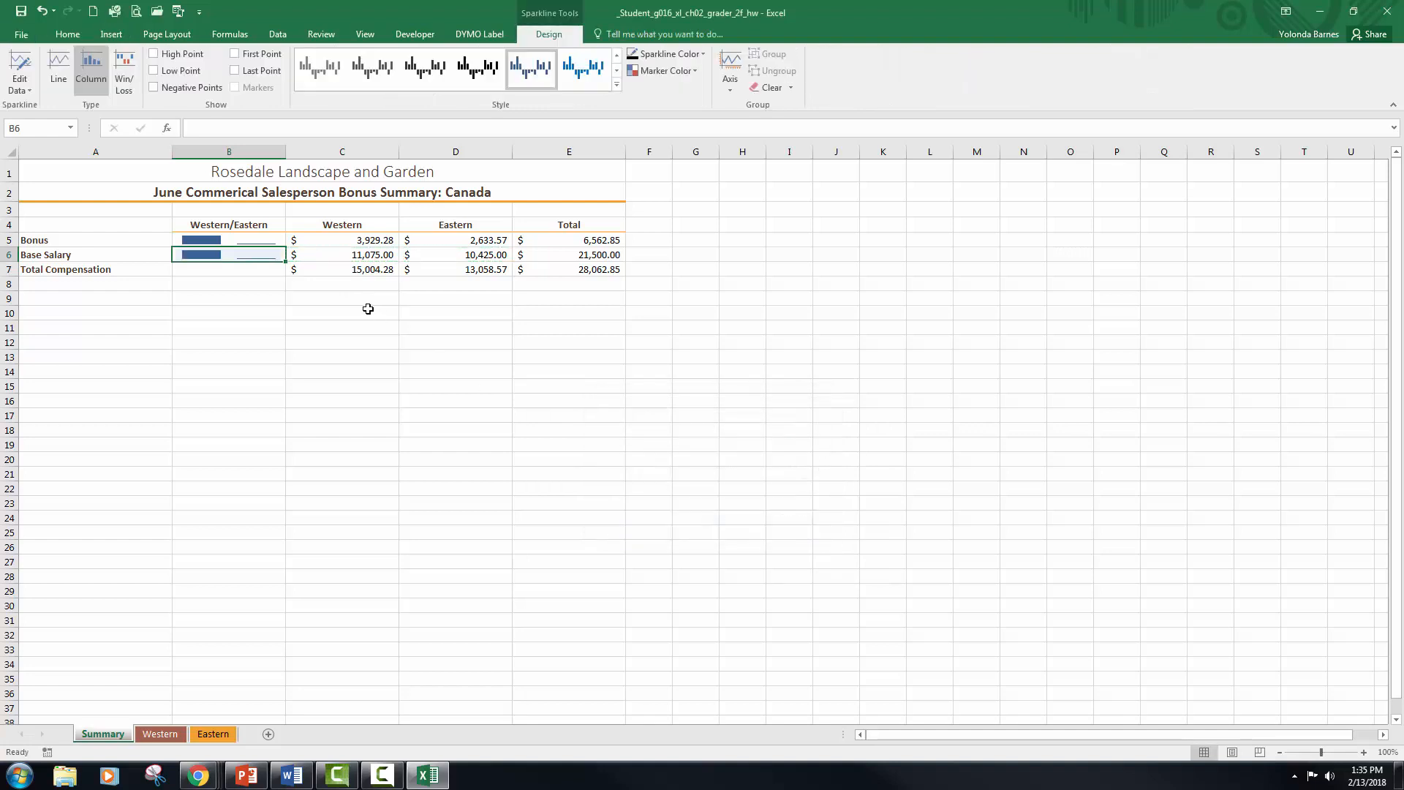
Step: Insert a column sparkline in cell B7 using the Total Compensation data range C7:D7
click(243, 281)
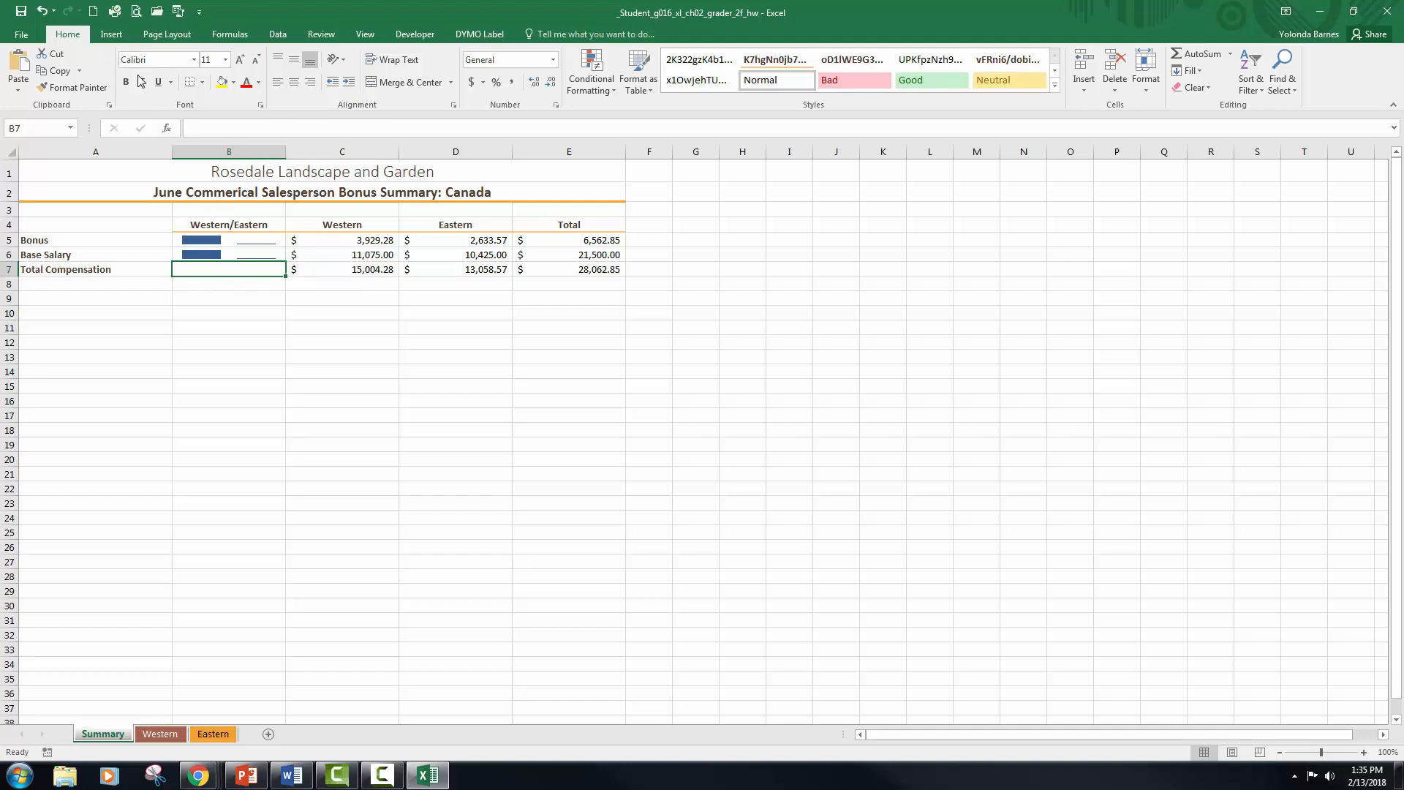
click(112, 34)
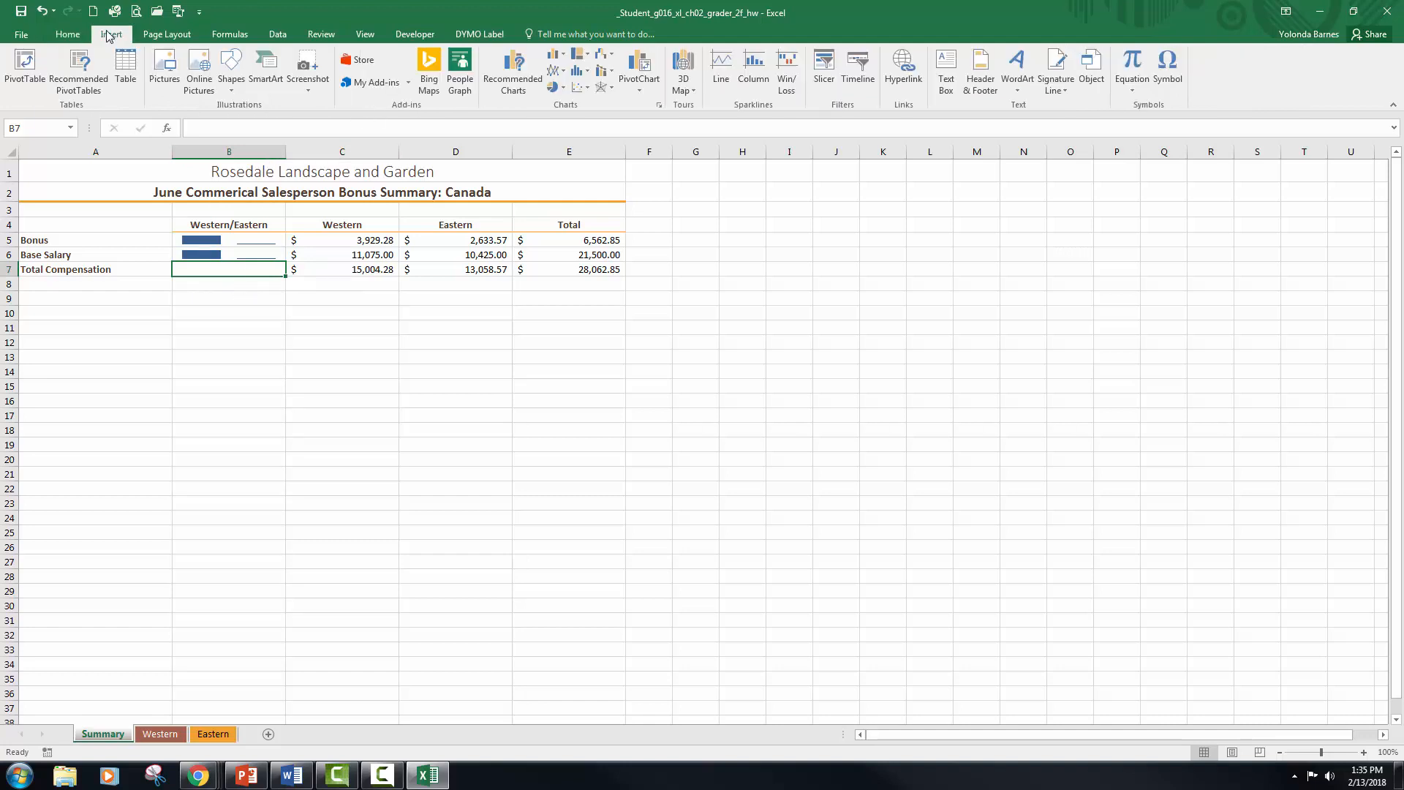
click(754, 71)
drag(374, 272, 448, 272)
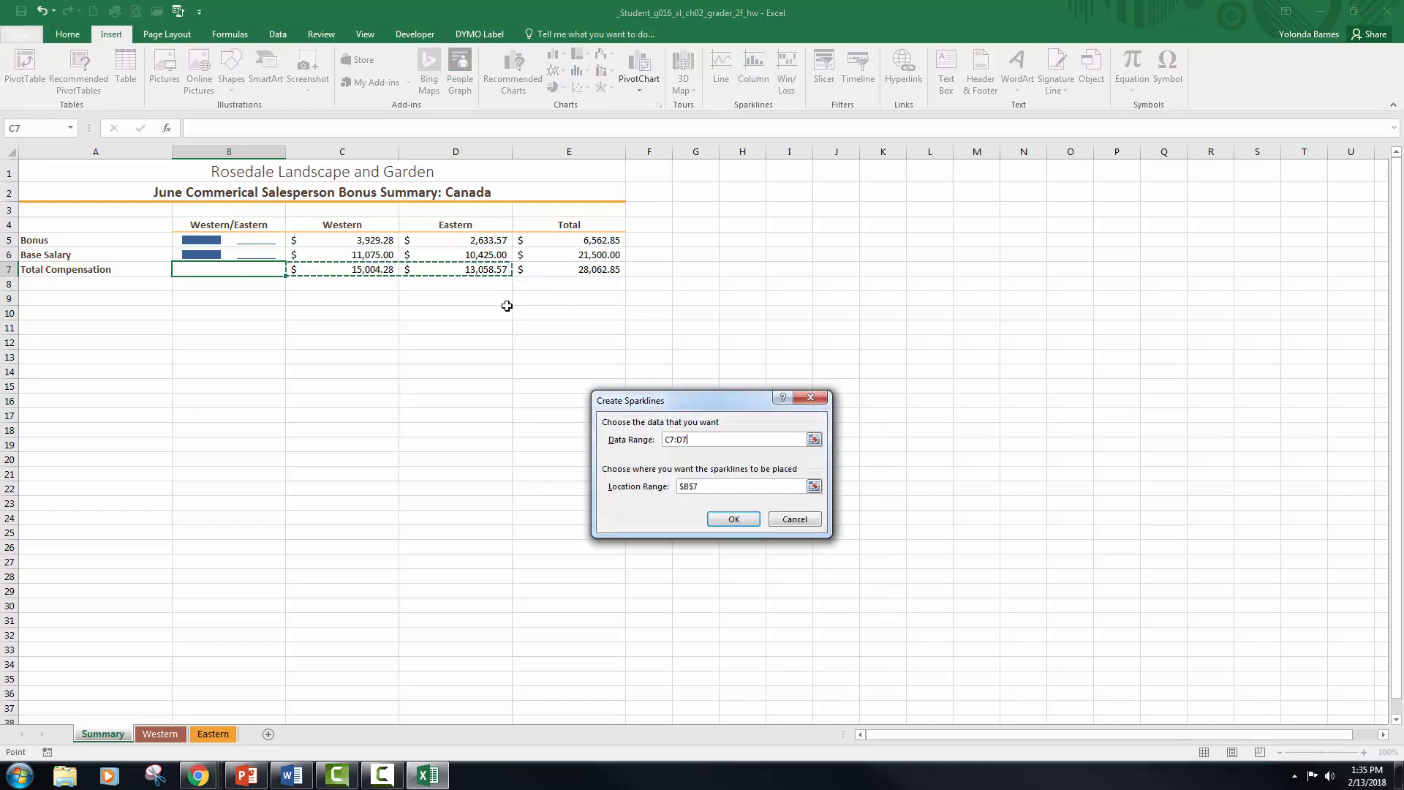
click(734, 519)
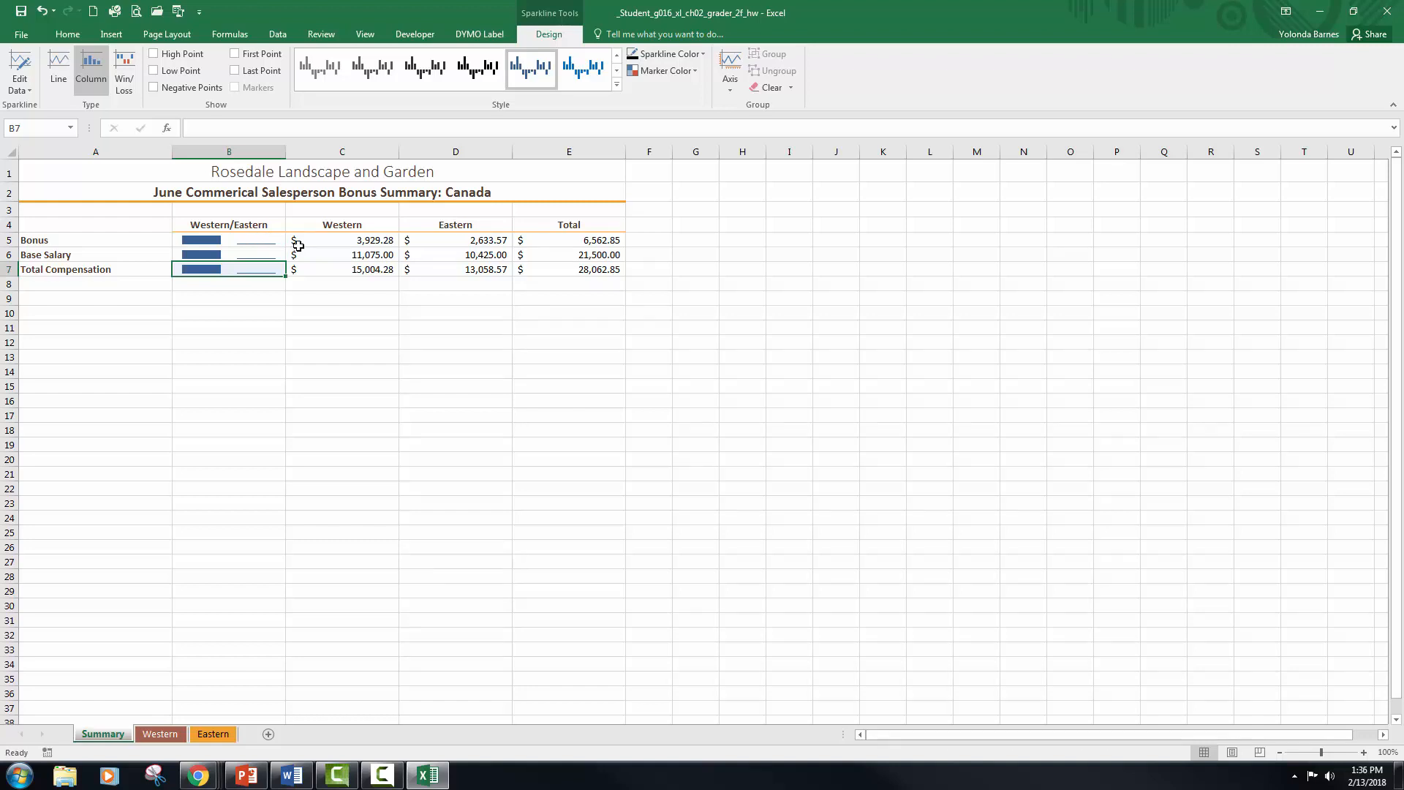
Step: Try Sparkline Style Accent 2, (no dark or light) on the Total Compensation sparkline in B7, and undo it
click(618, 87)
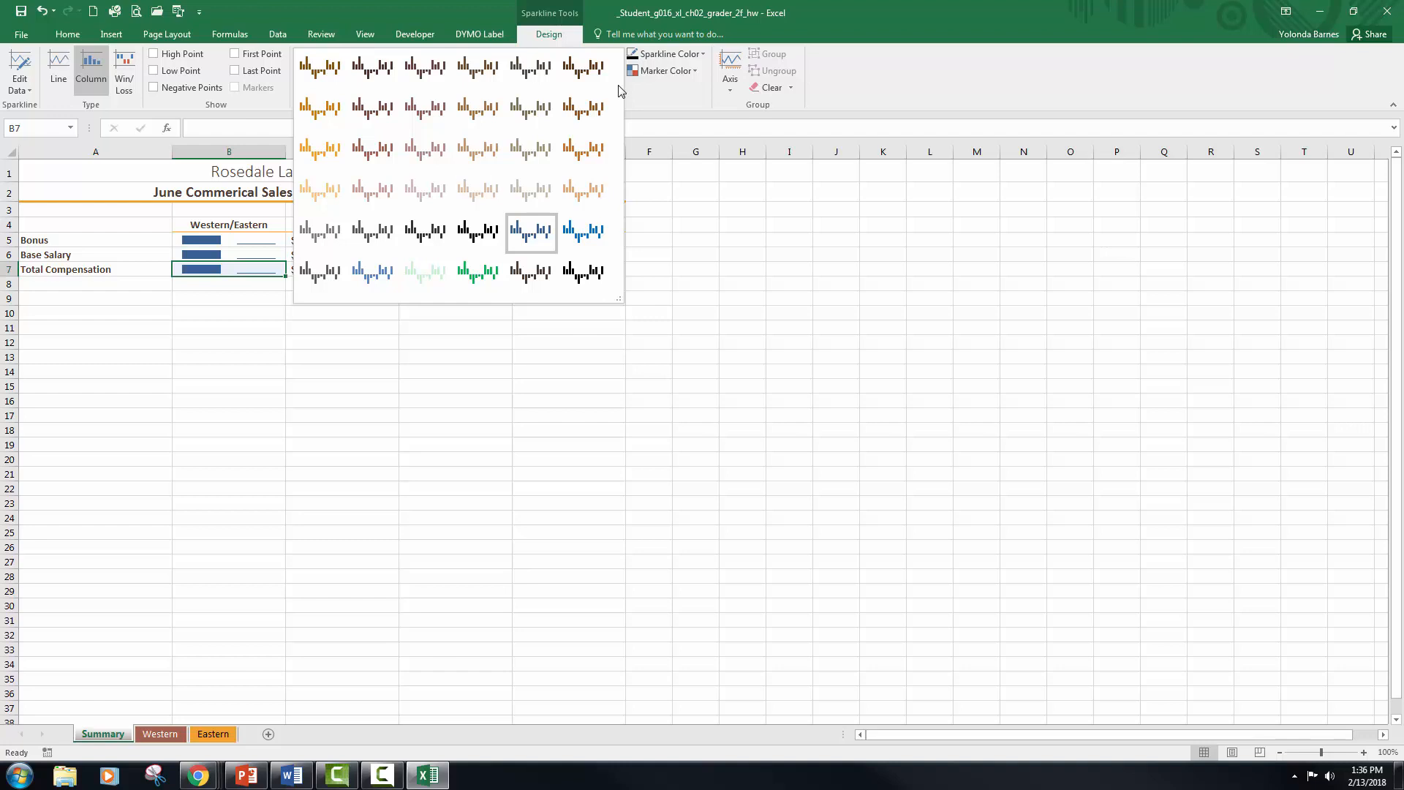
click(674, 113)
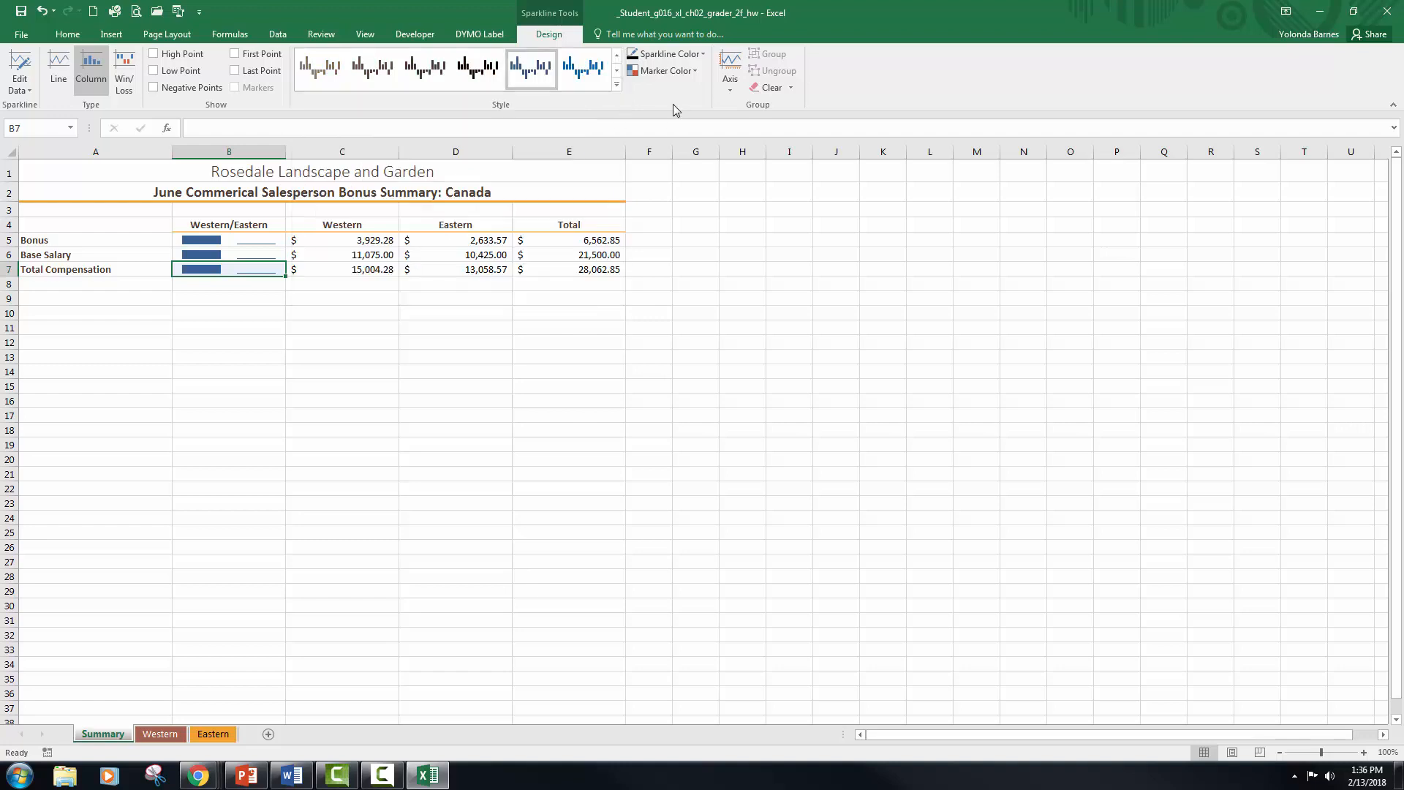
click(616, 87)
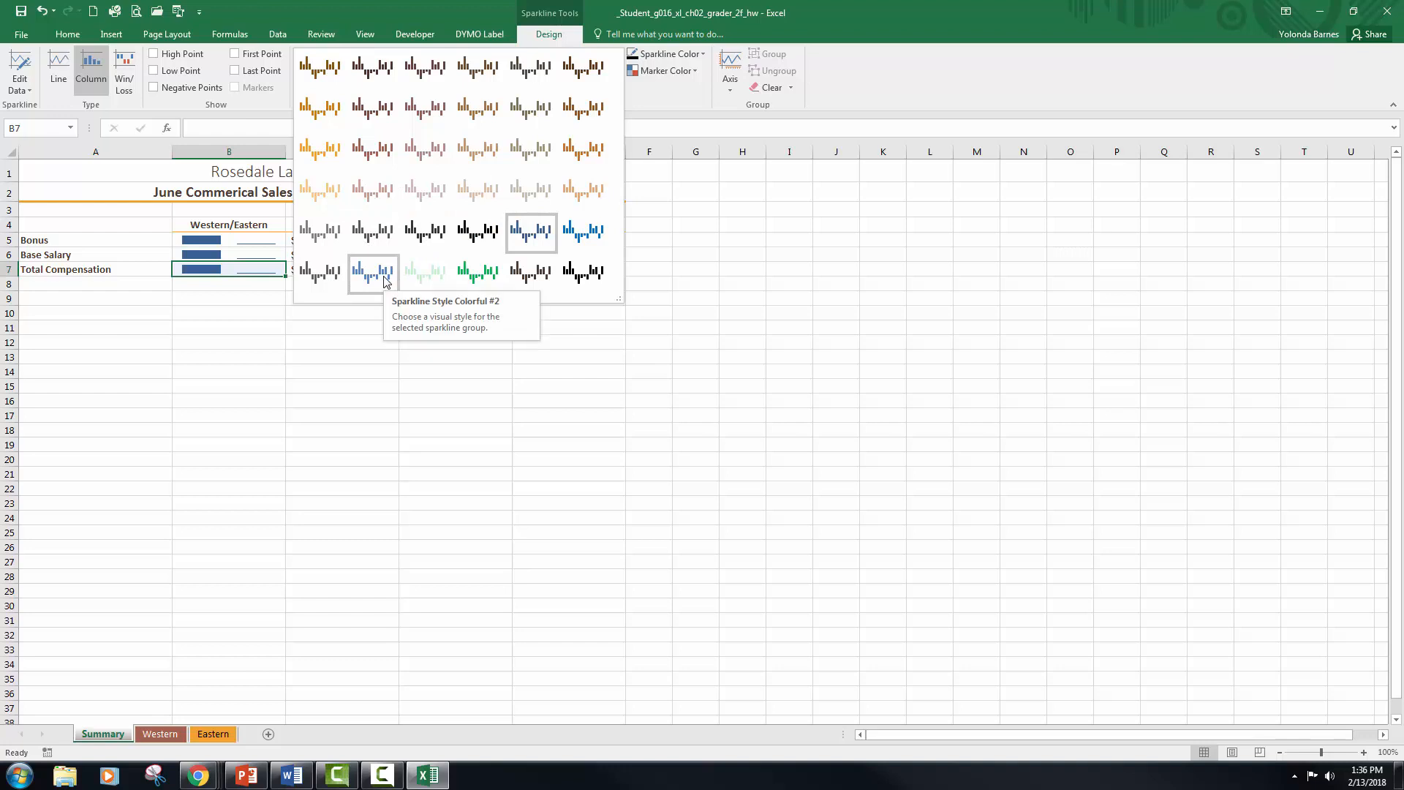
click(387, 148)
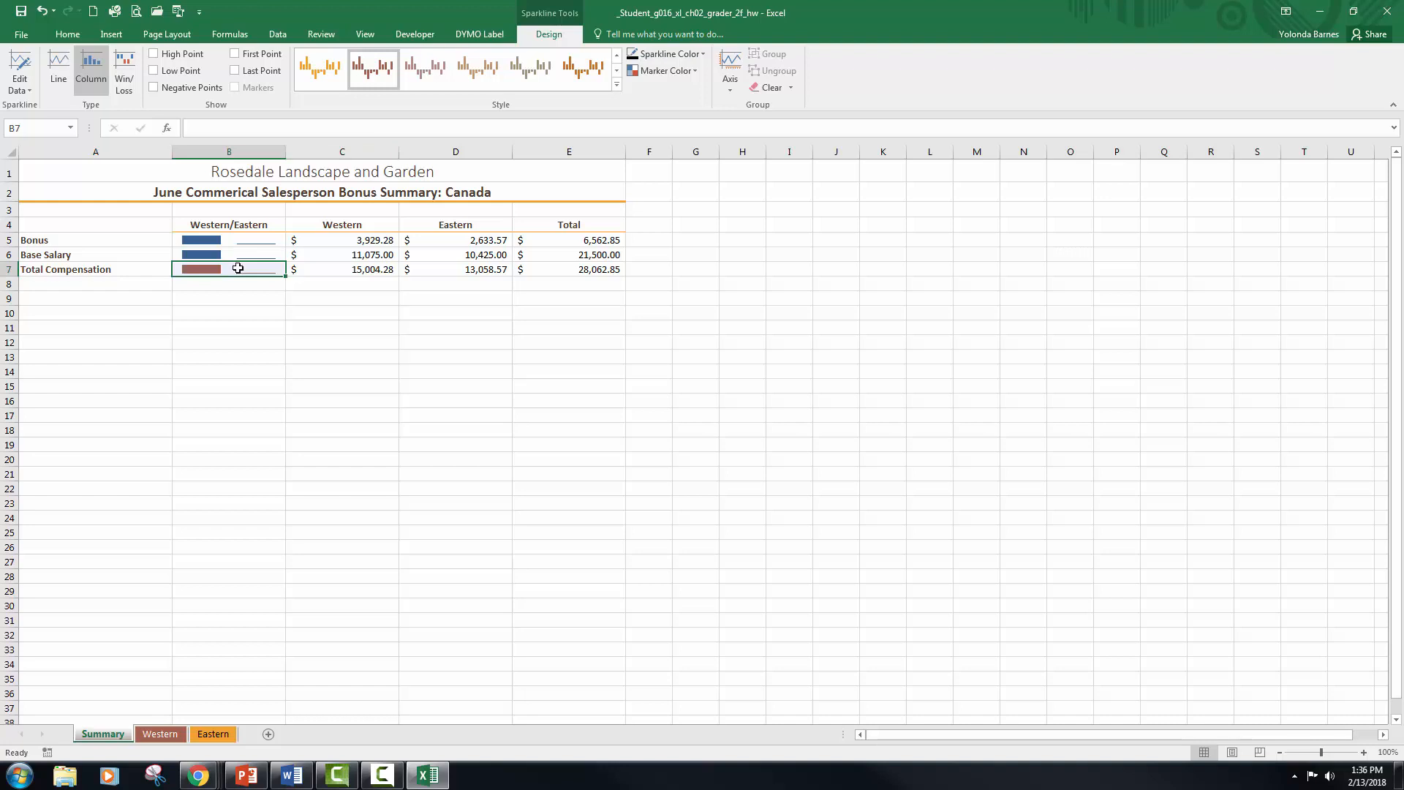
click(47, 16)
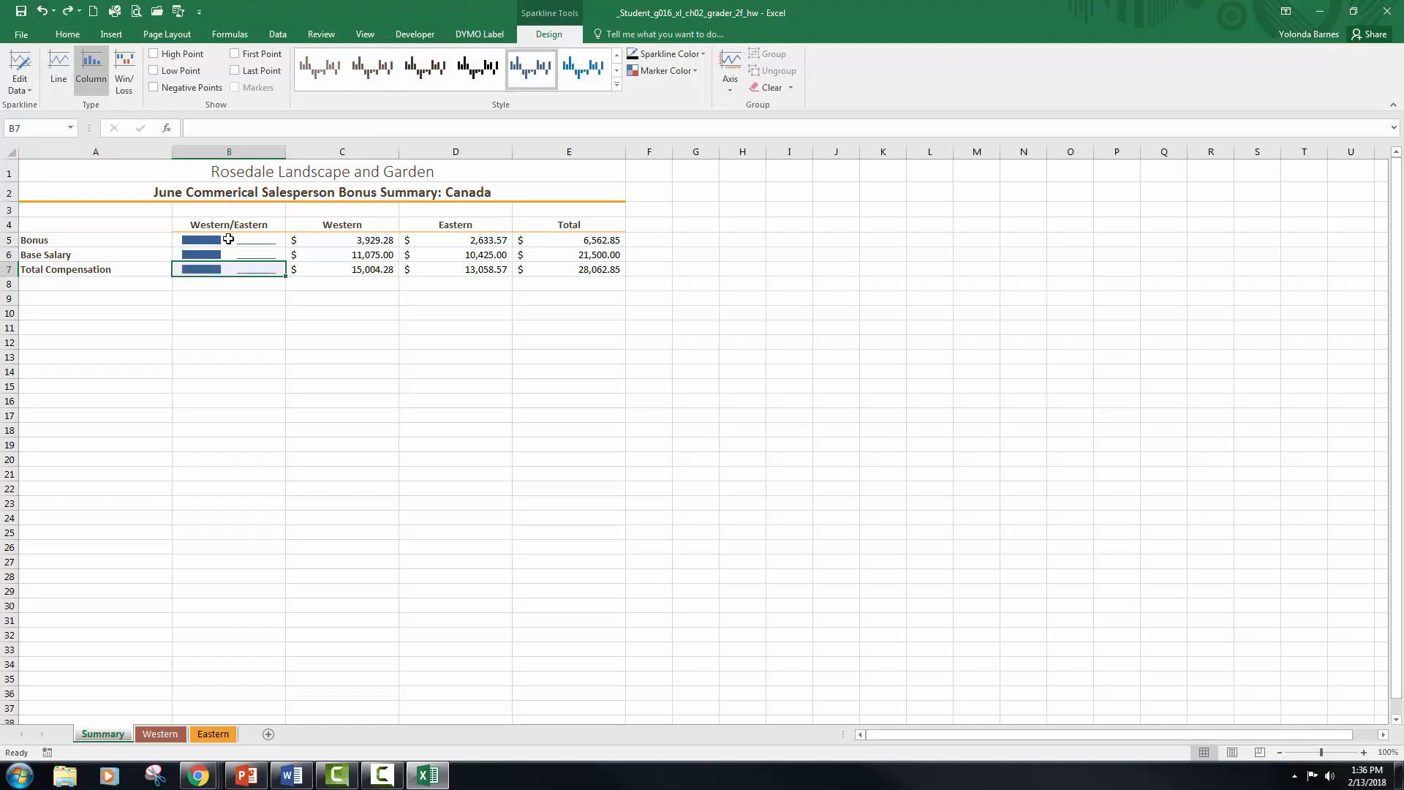
Step: Apply Sparkline Style Accent 2, (no dark or light) to the Bonus sparkline in cell B5
click(228, 240)
click(618, 87)
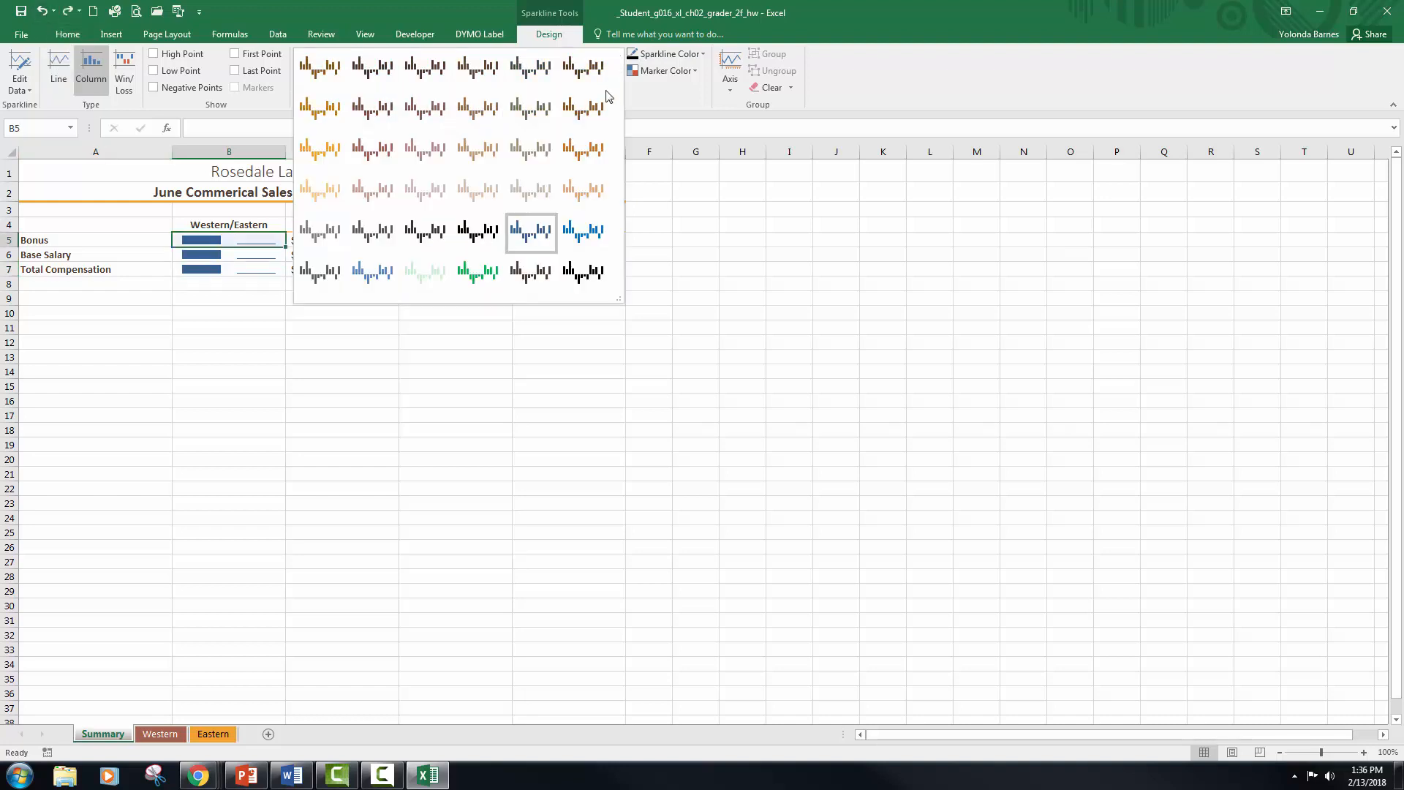
click(374, 157)
Step: Apply Sparkline Style Dark #1 to the Base Salary sparkline in cell B6
click(253, 259)
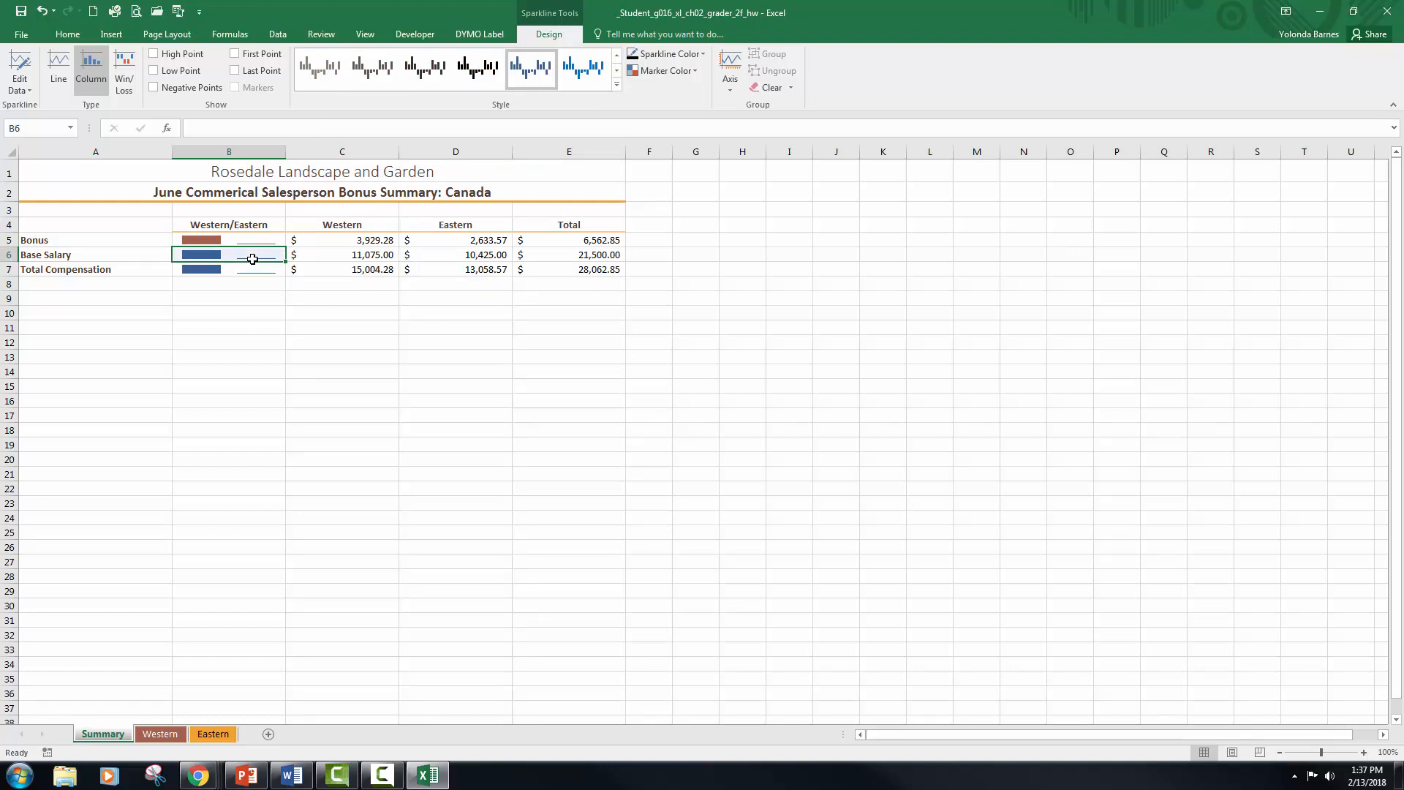
click(618, 86)
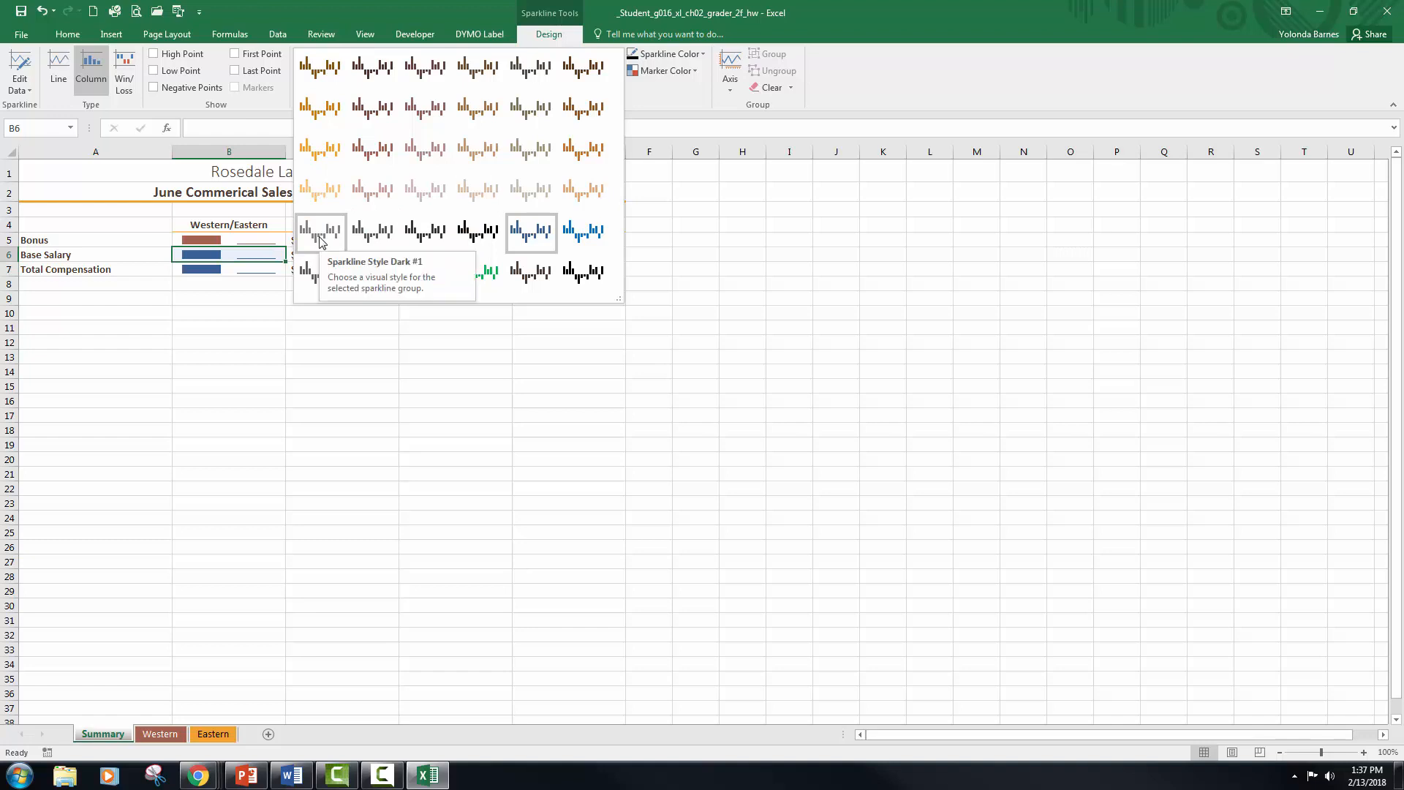
click(319, 232)
Step: Apply the light orange Accent 1 sparkline style to the Total Compensation sparkline in cell B7
click(240, 274)
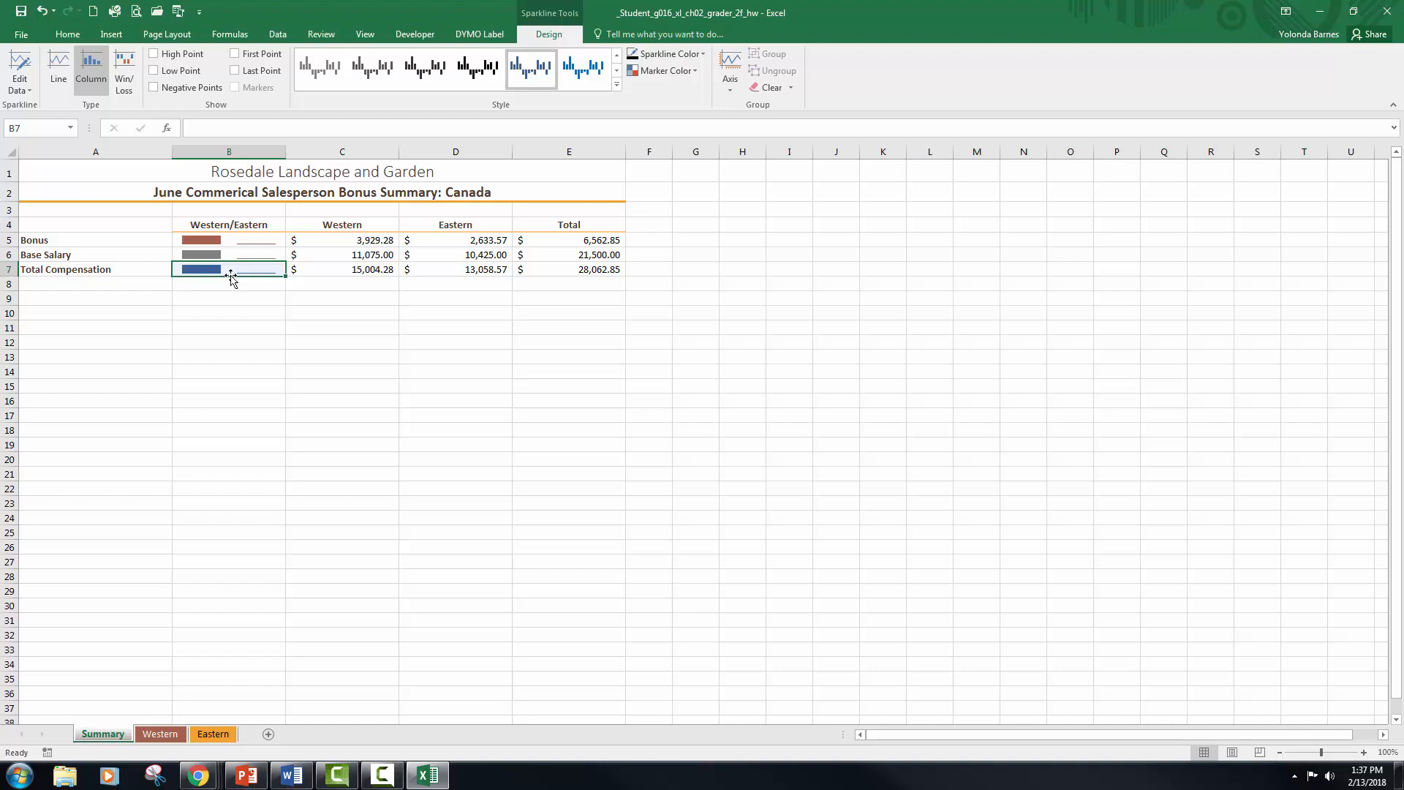
click(617, 85)
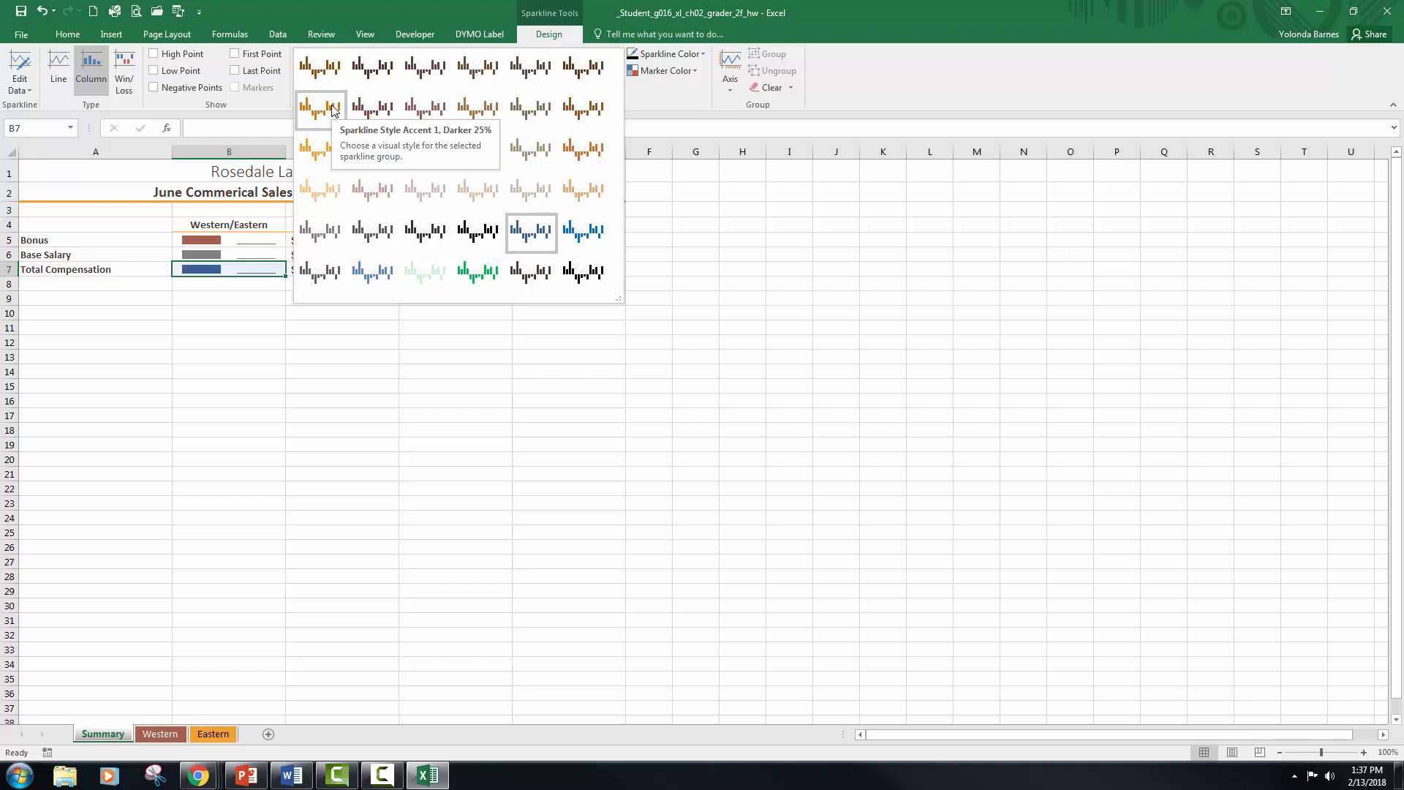
click(326, 195)
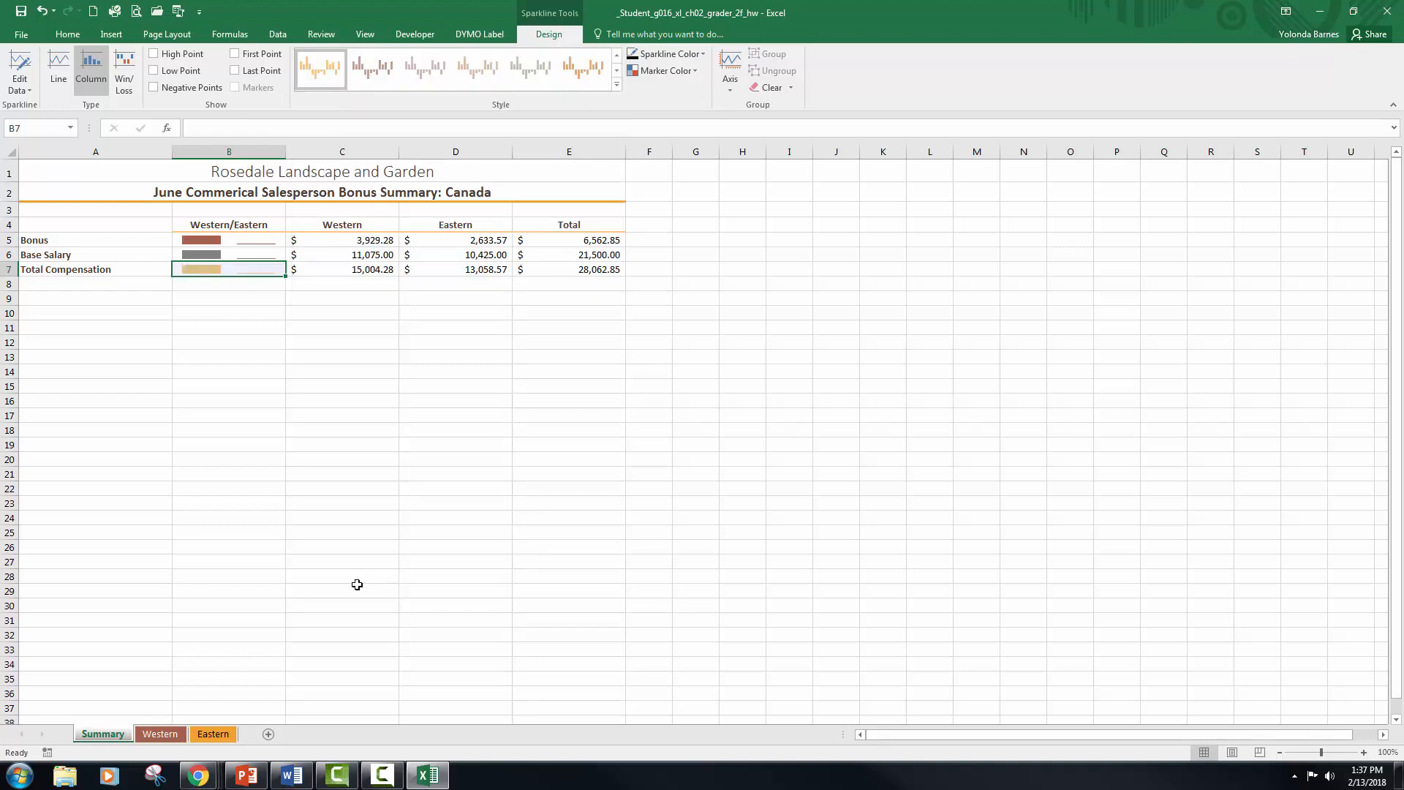
Step: Group the Summary, Western and Eastern sheets and set their pages to center horizontally in landscape orientation
ctrl+click(173, 736)
ctrl+click(215, 736)
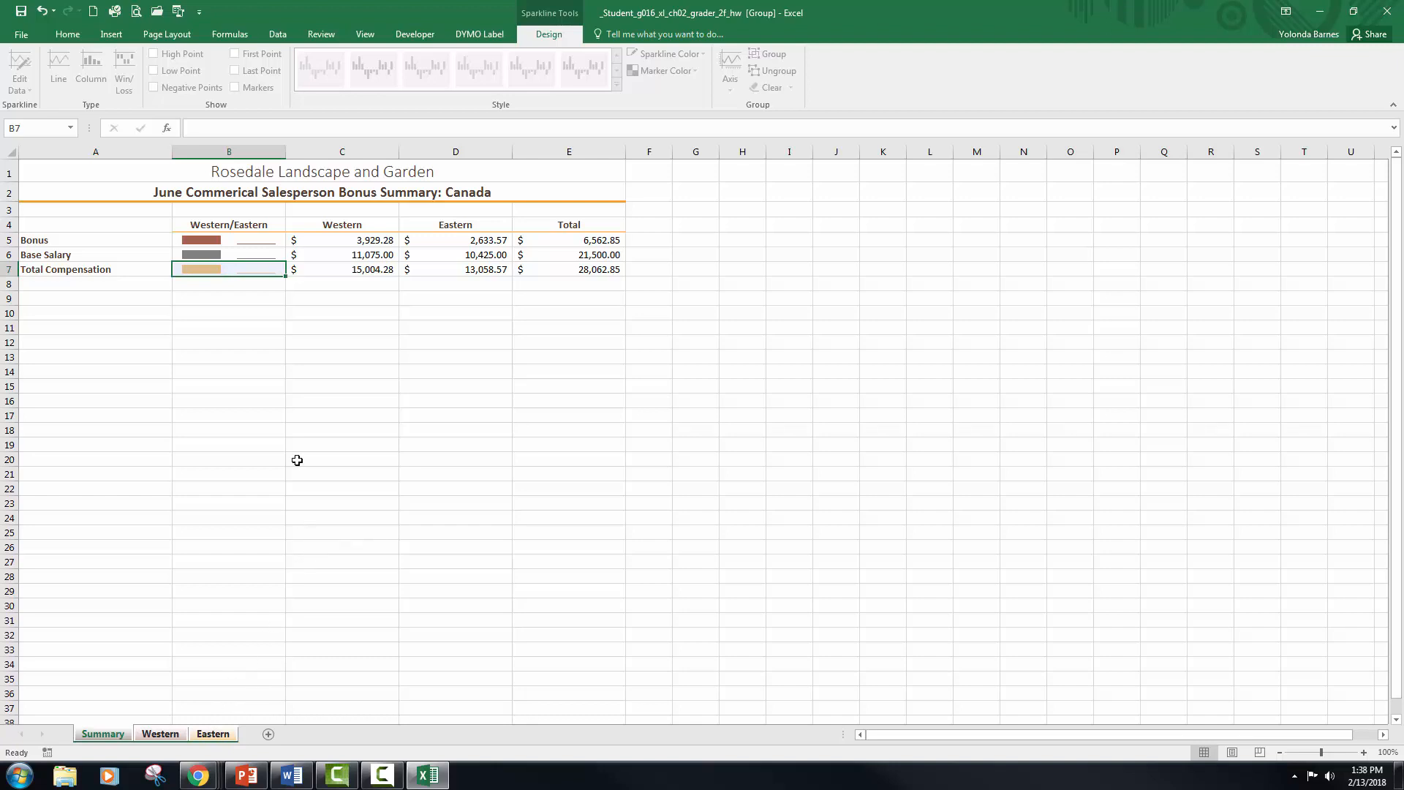
click(169, 34)
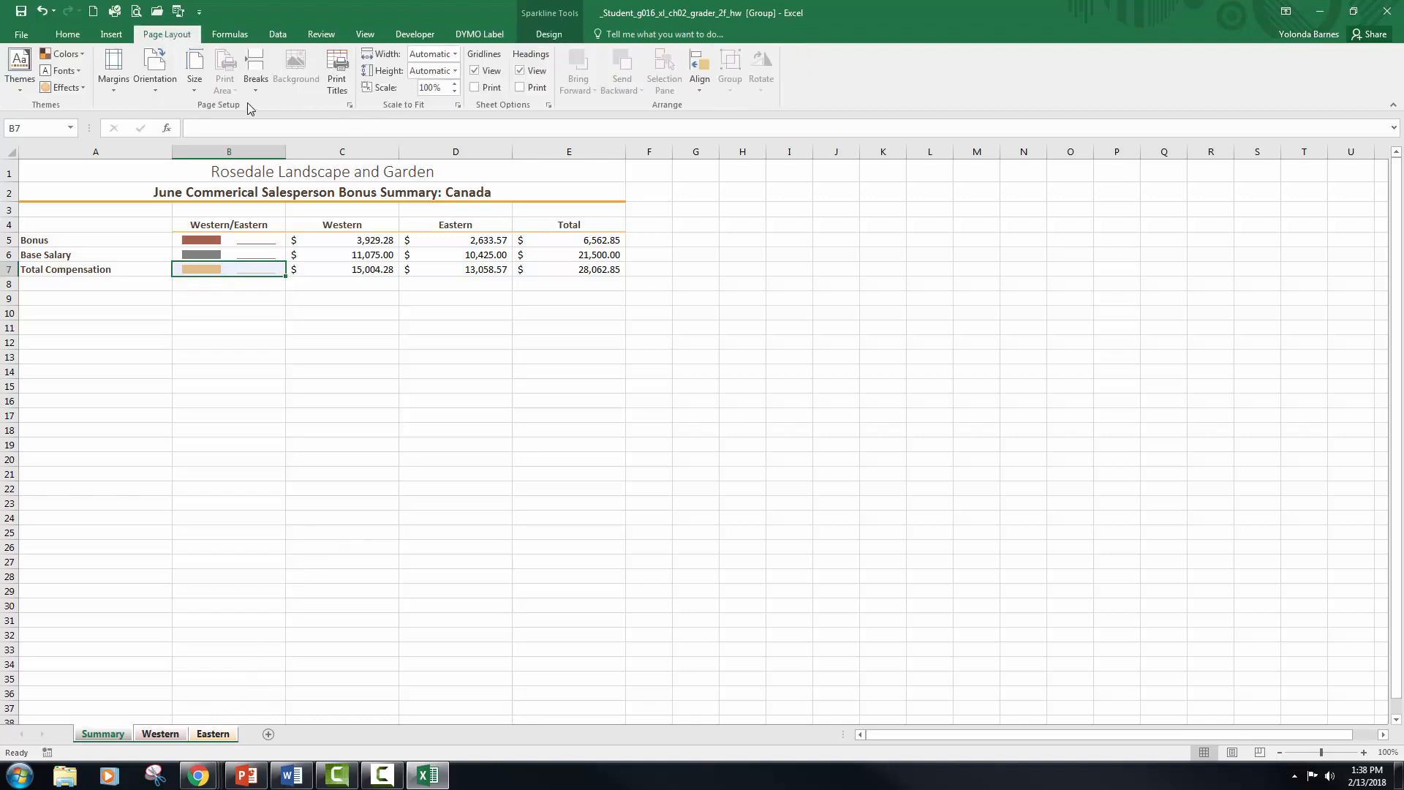
click(351, 106)
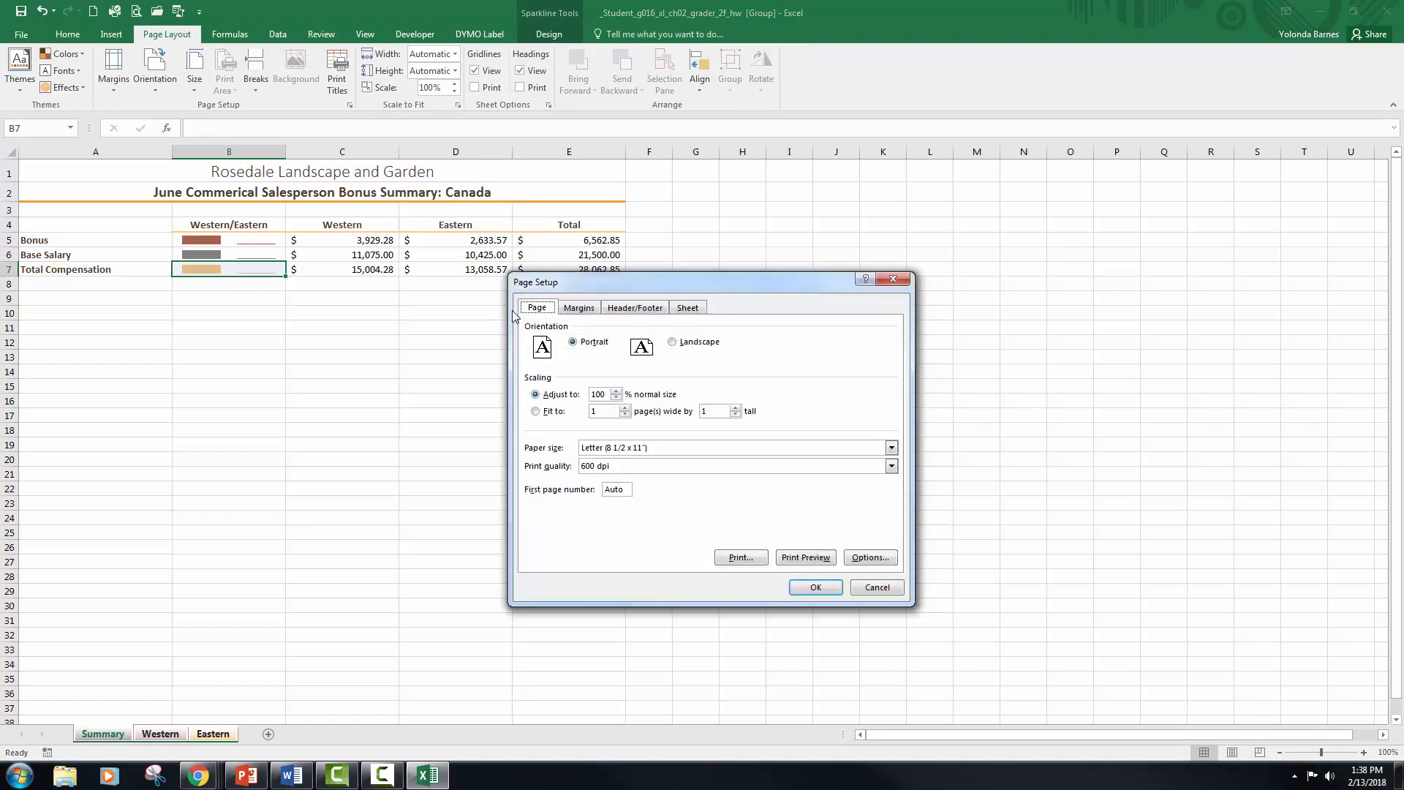
click(582, 313)
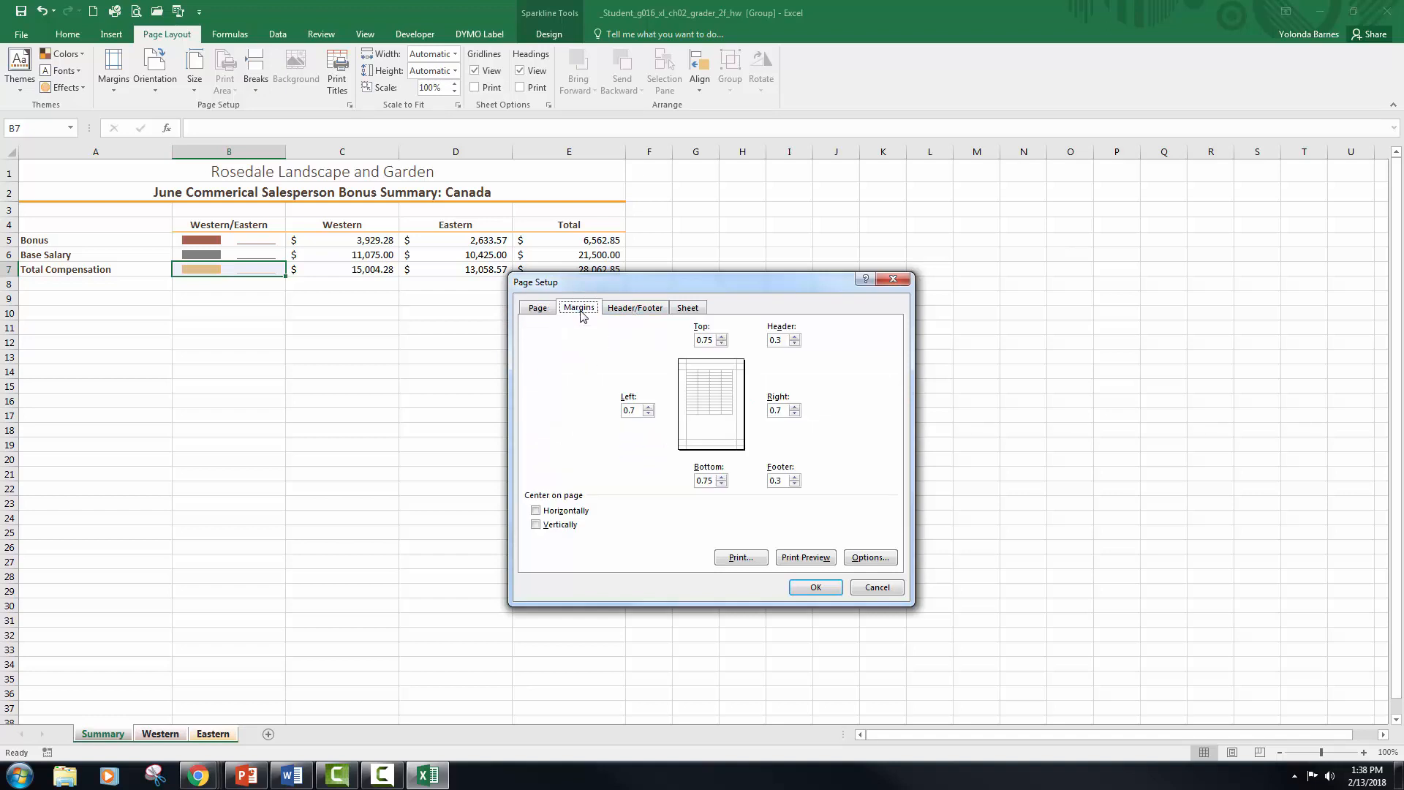
click(536, 511)
click(546, 311)
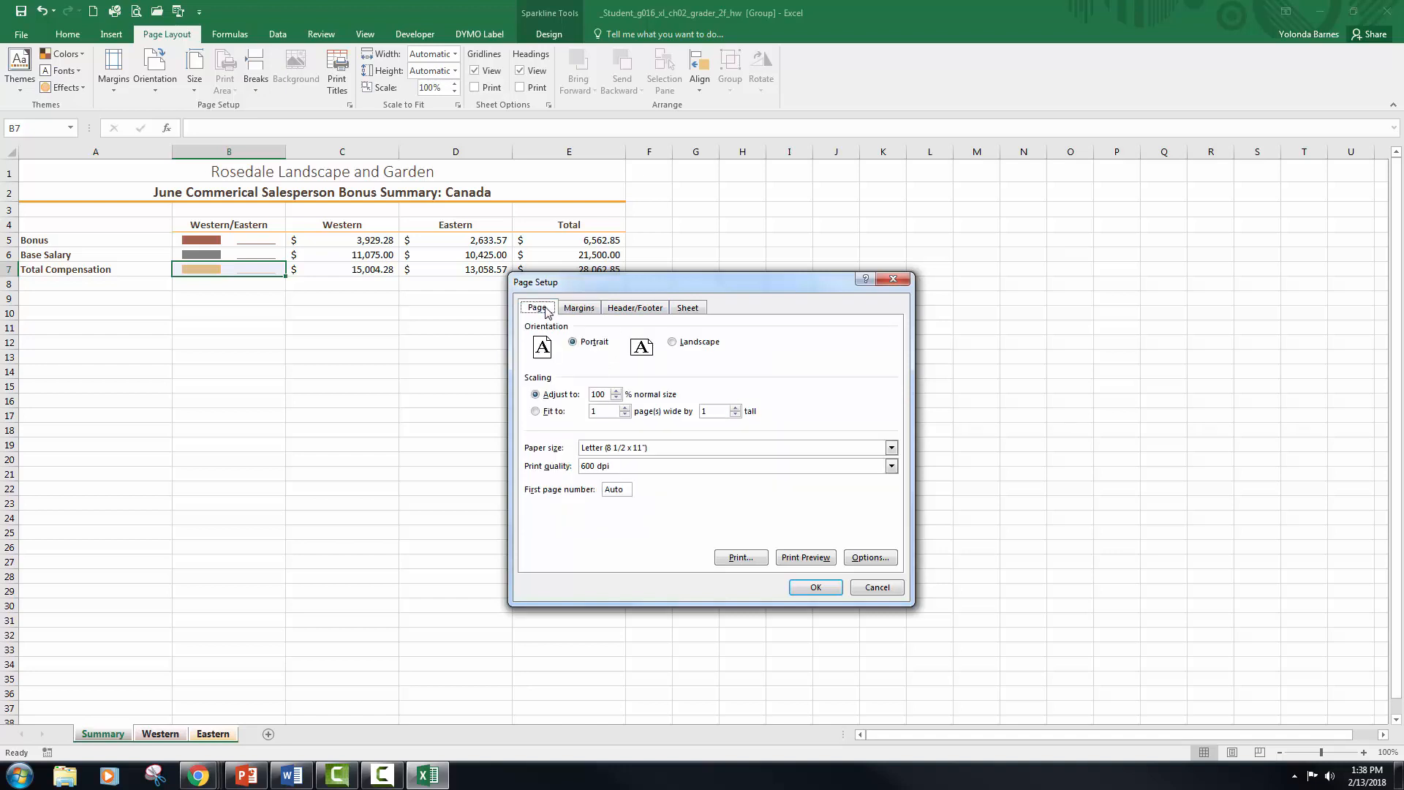
click(674, 344)
Step: Add a custom footer with the file name in the left section and apply the page setup to the grouped sheets
click(642, 311)
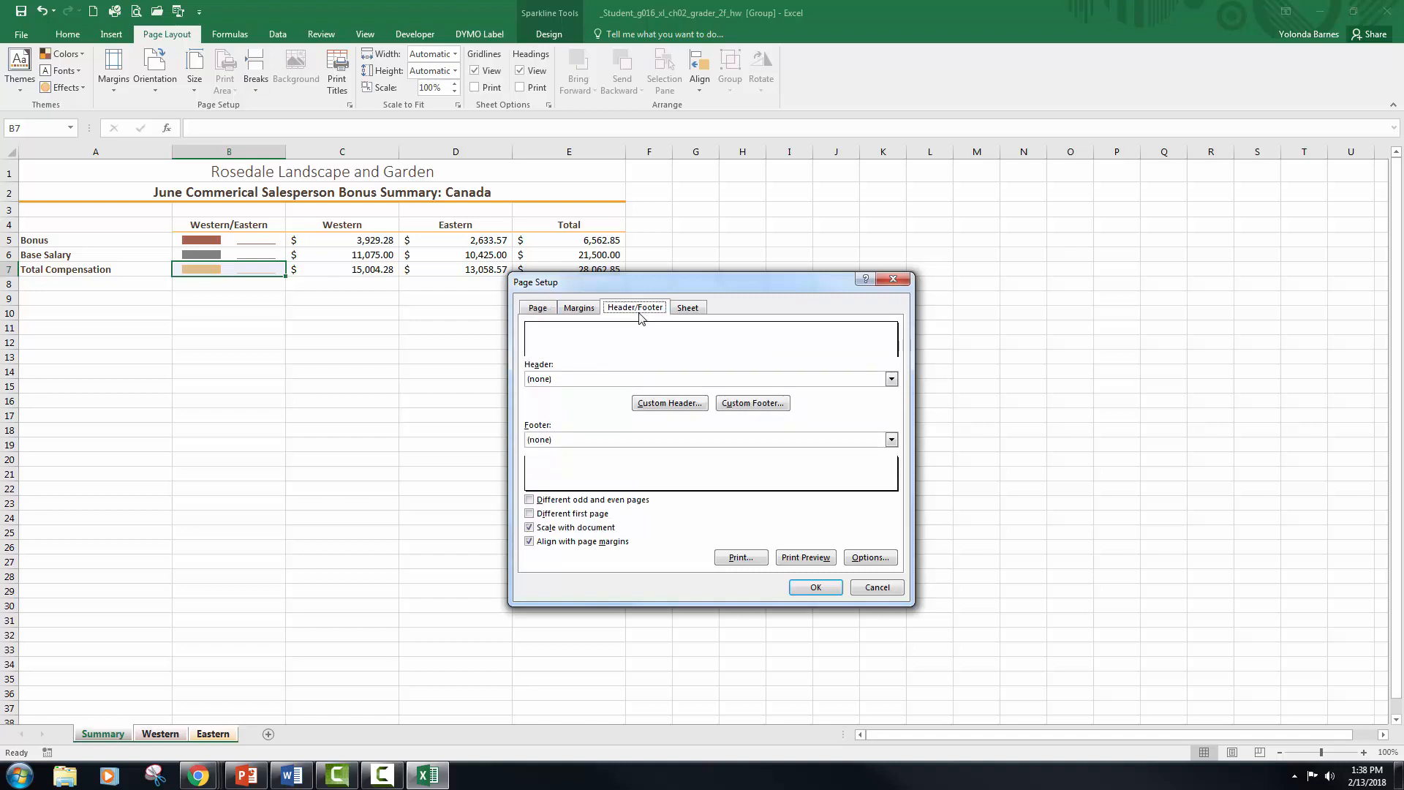
click(743, 405)
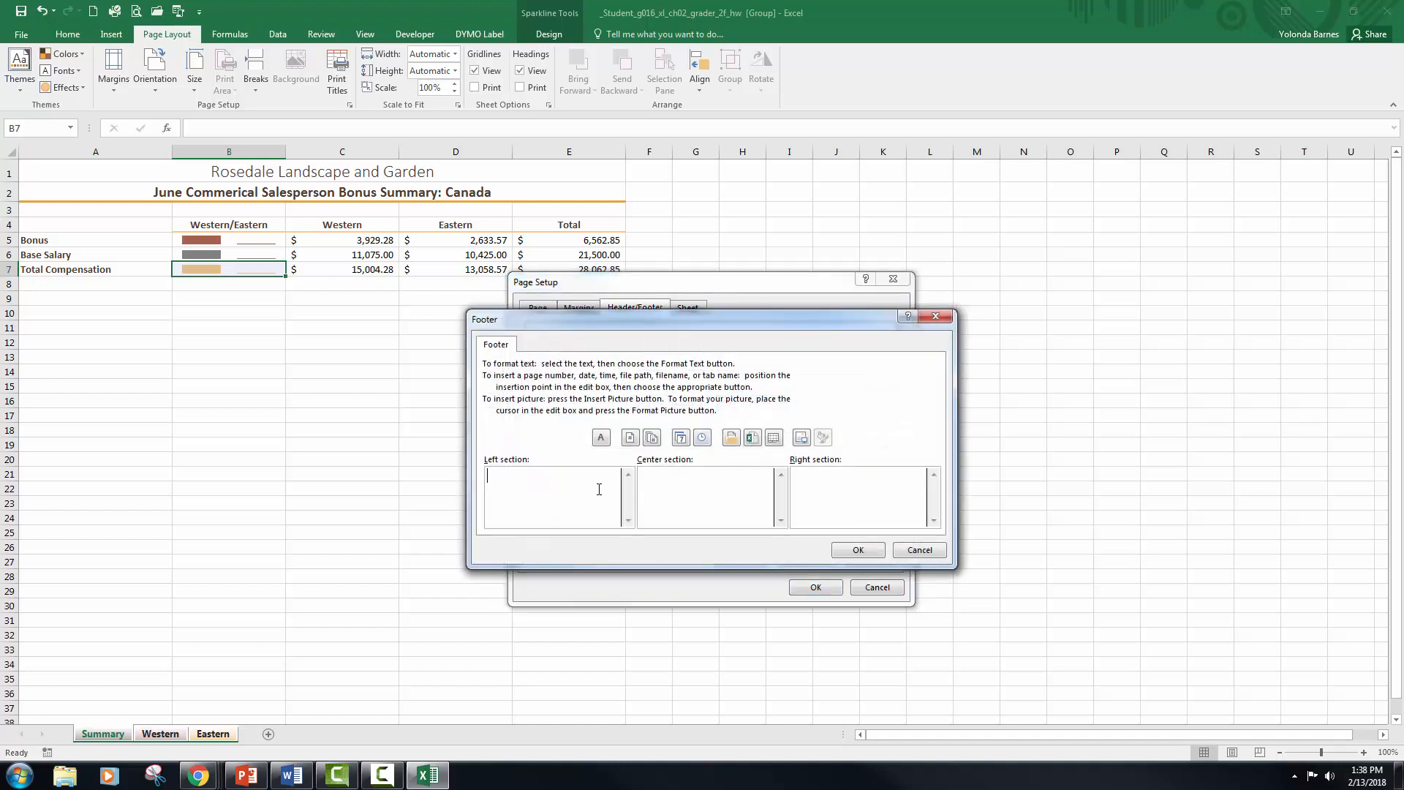
click(752, 437)
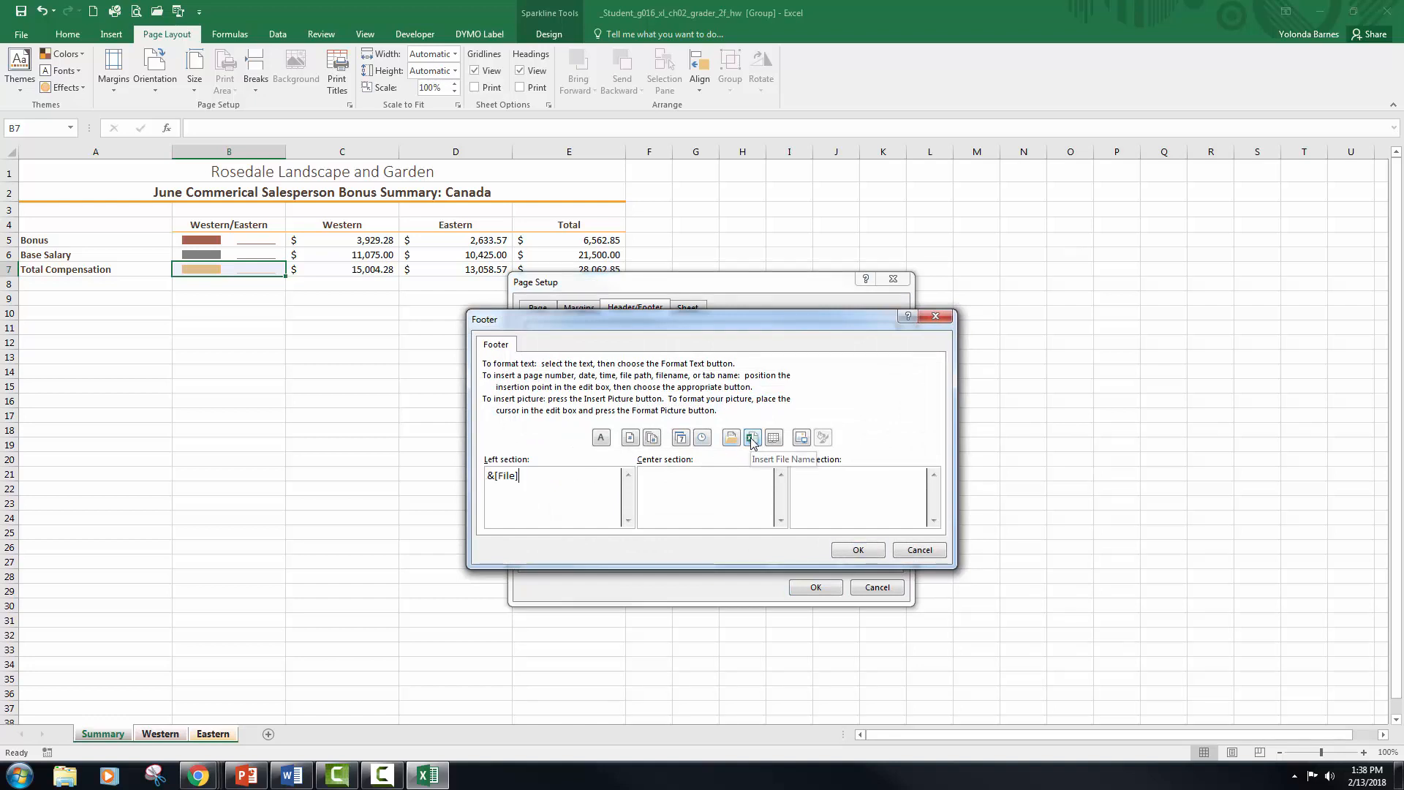
click(869, 556)
click(816, 588)
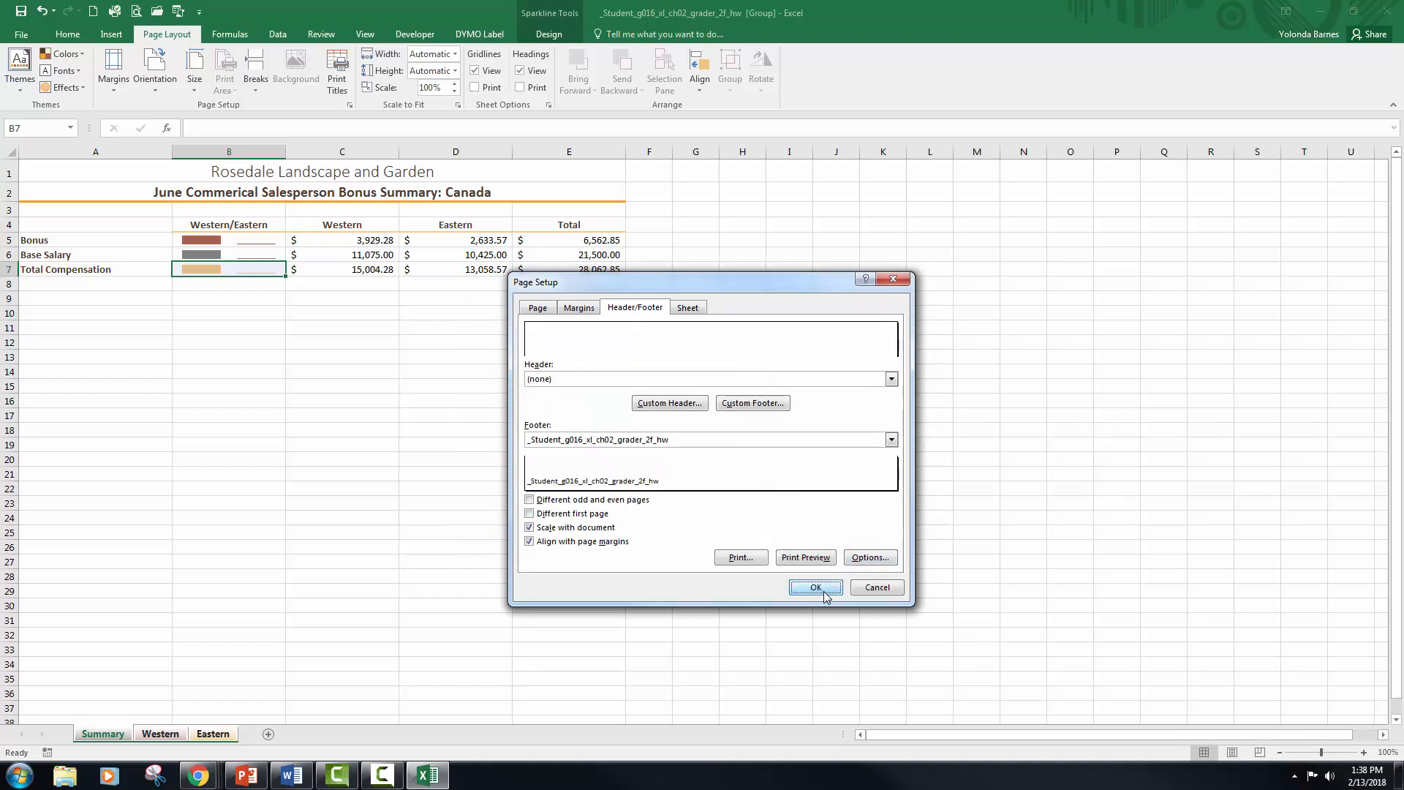
click(640, 601)
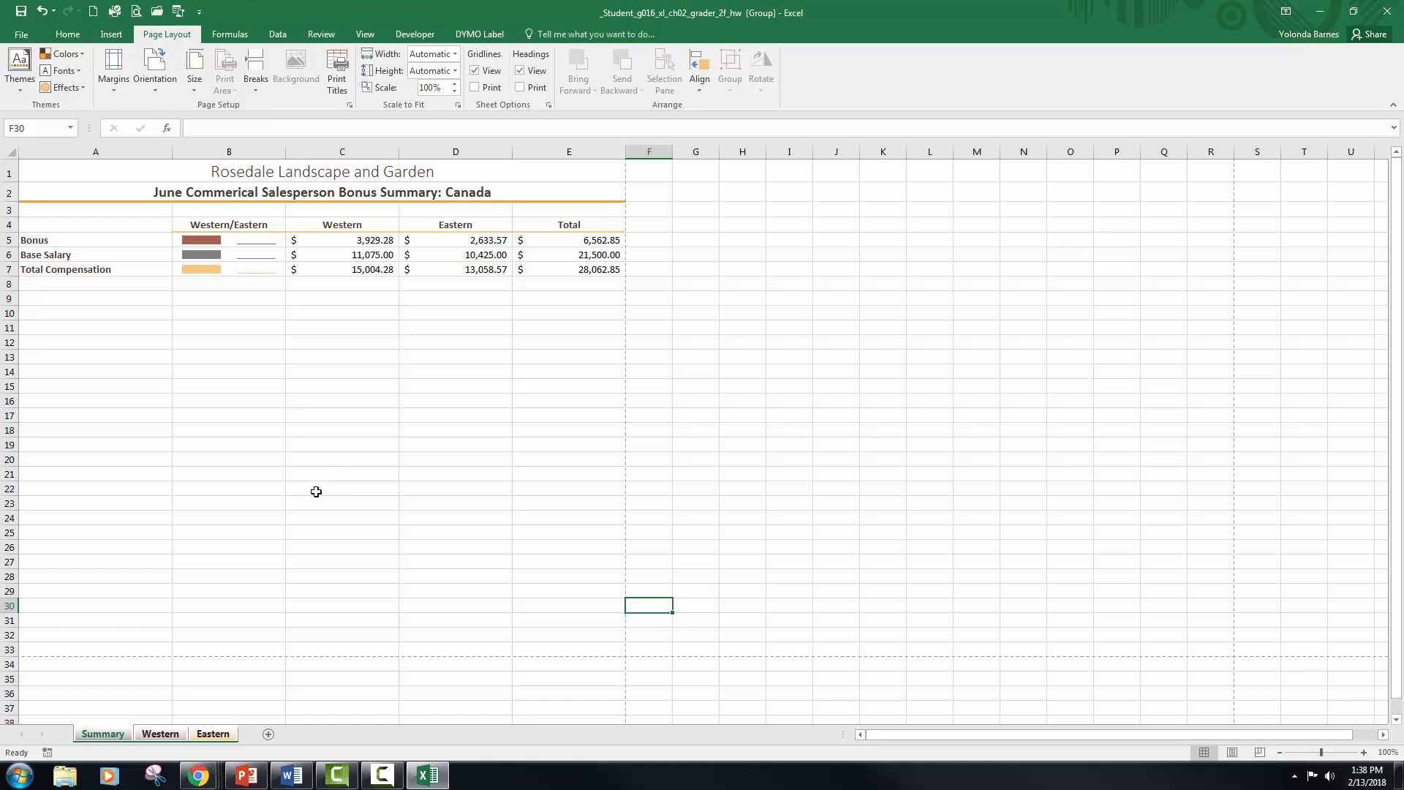
Step: Ungroup the worksheets, viewing the Western and Eastern sheets before returning to the Summary sheet
click(164, 733)
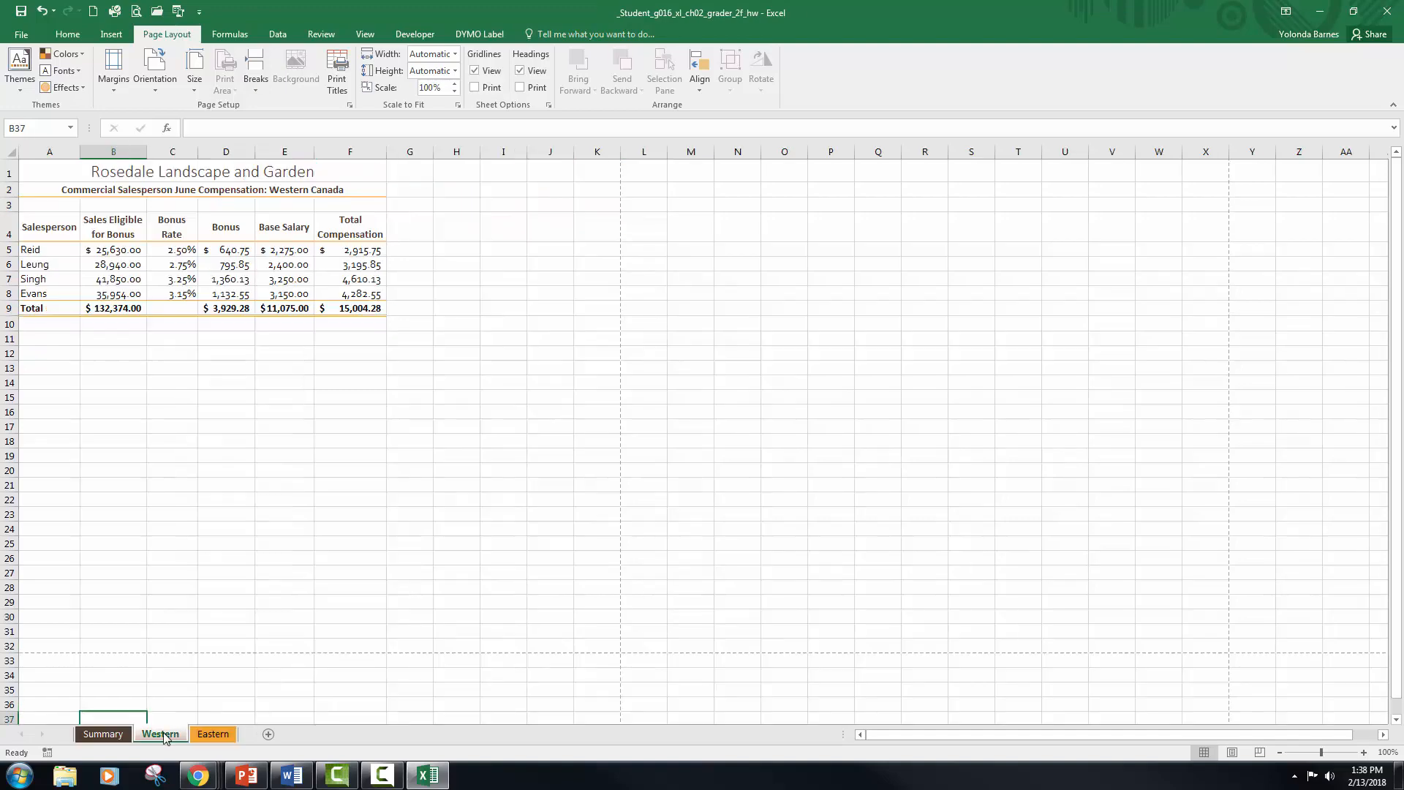
click(217, 739)
click(110, 735)
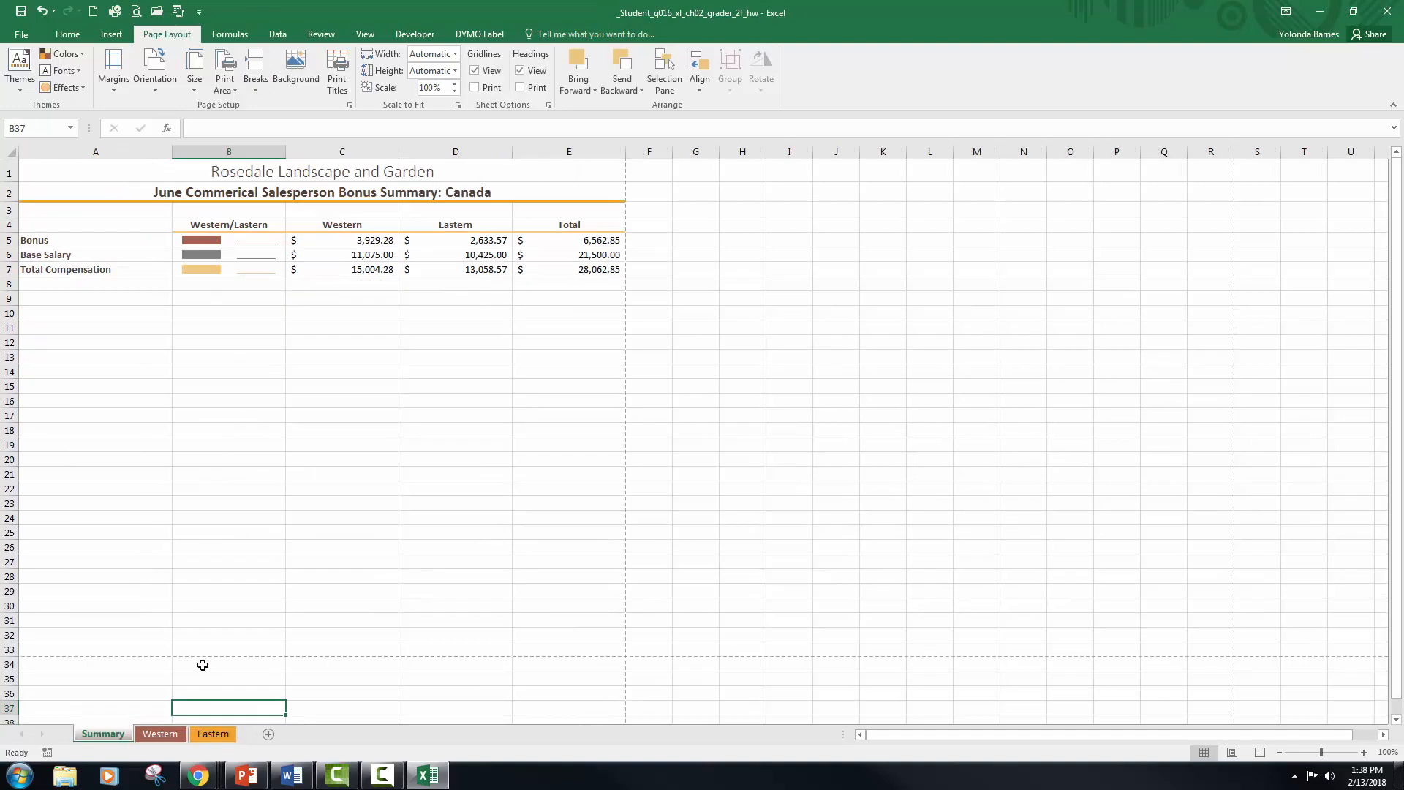
click(209, 326)
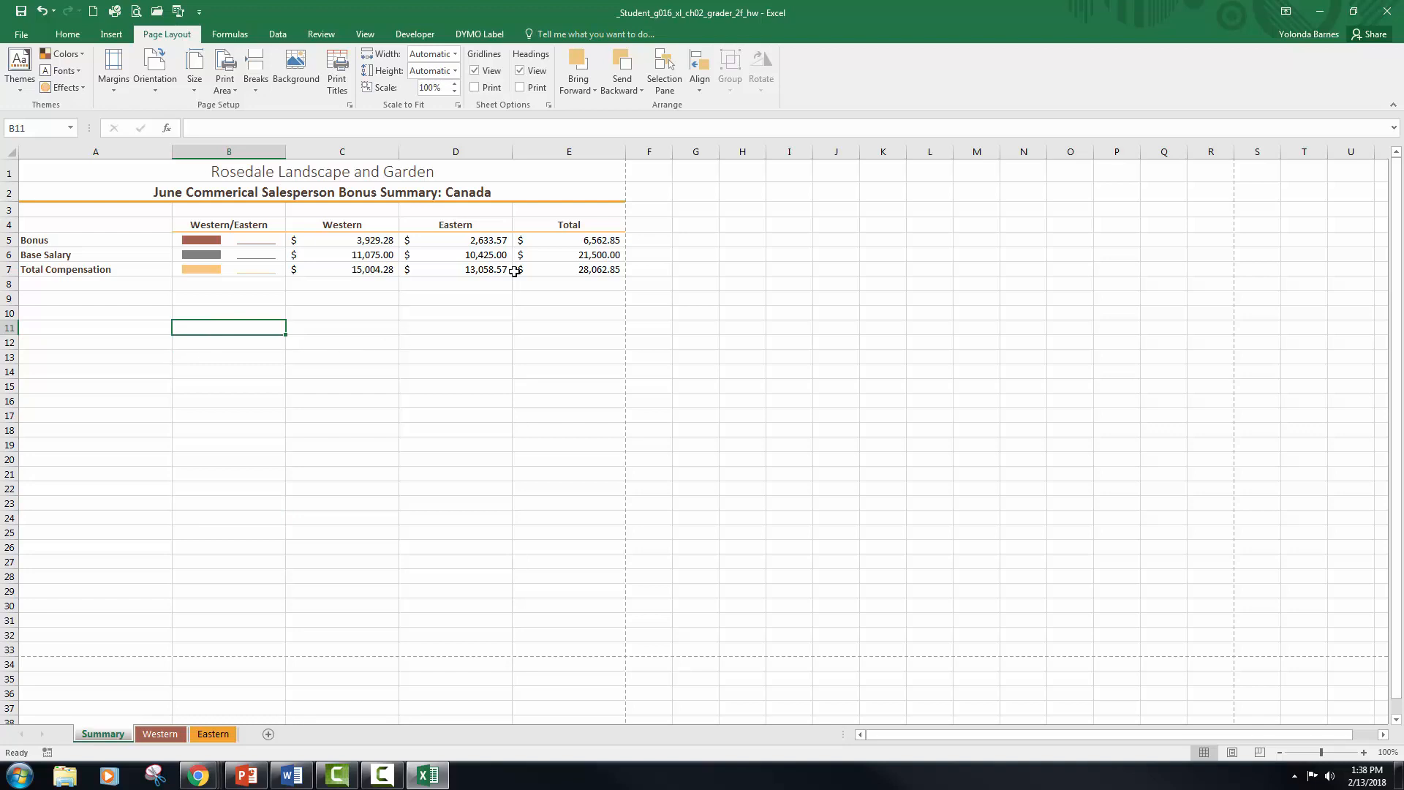
Step: Close the workbook and save its changes
click(1393, 21)
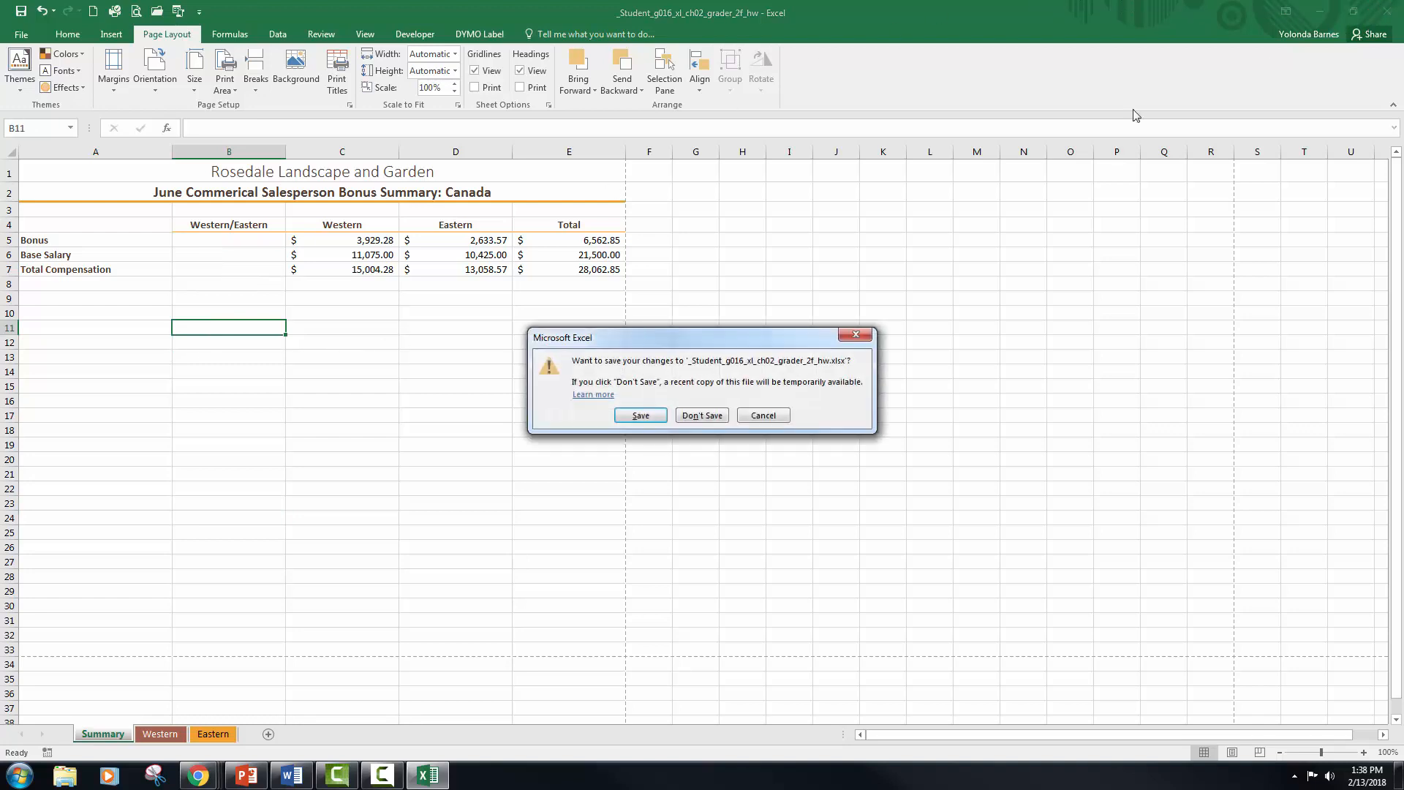
click(653, 418)
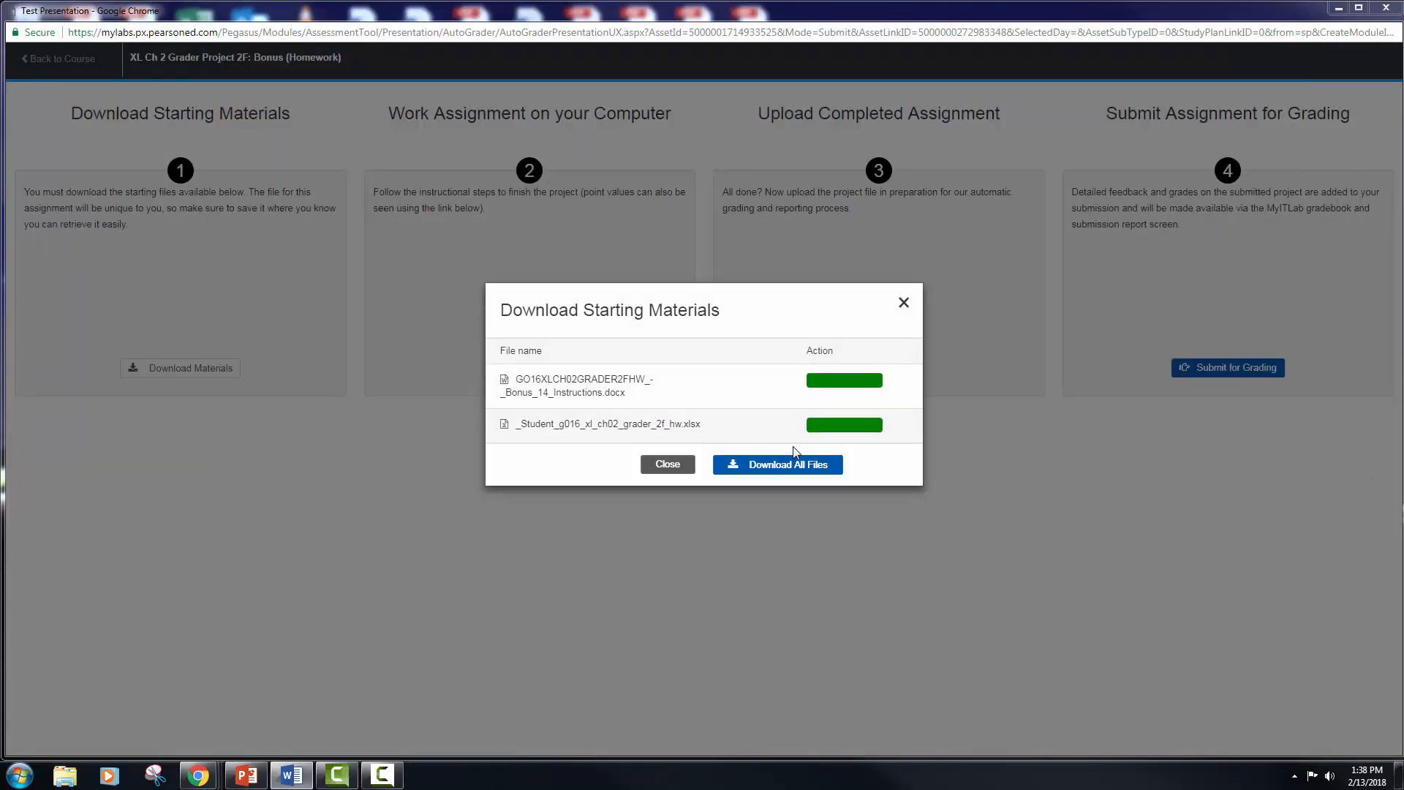
Step: On the grader project page in Chrome, upload _Student_g016_xl_ch02_grader_2f_hw.xlsx from the Chapter 2 folder and submit it for grading
click(670, 466)
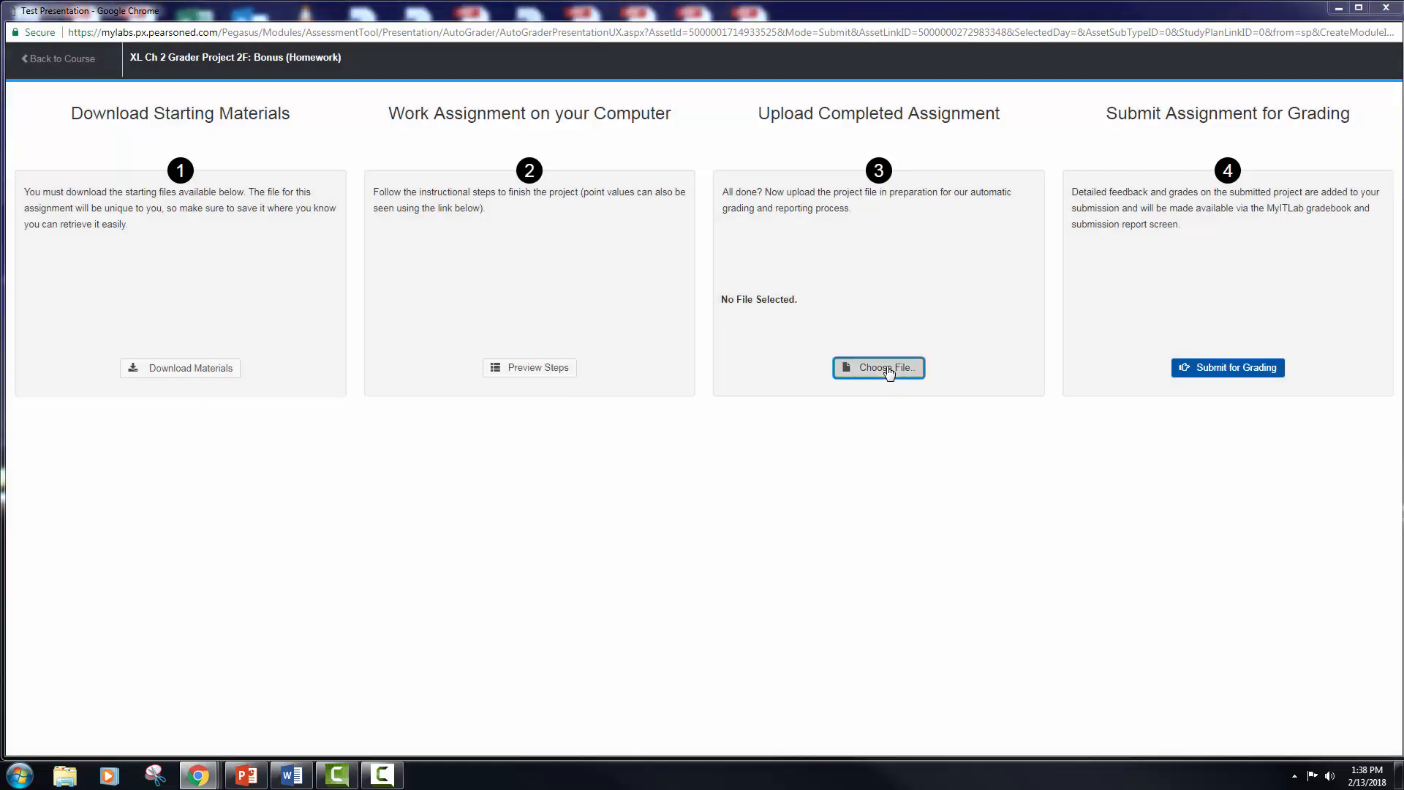
click(888, 368)
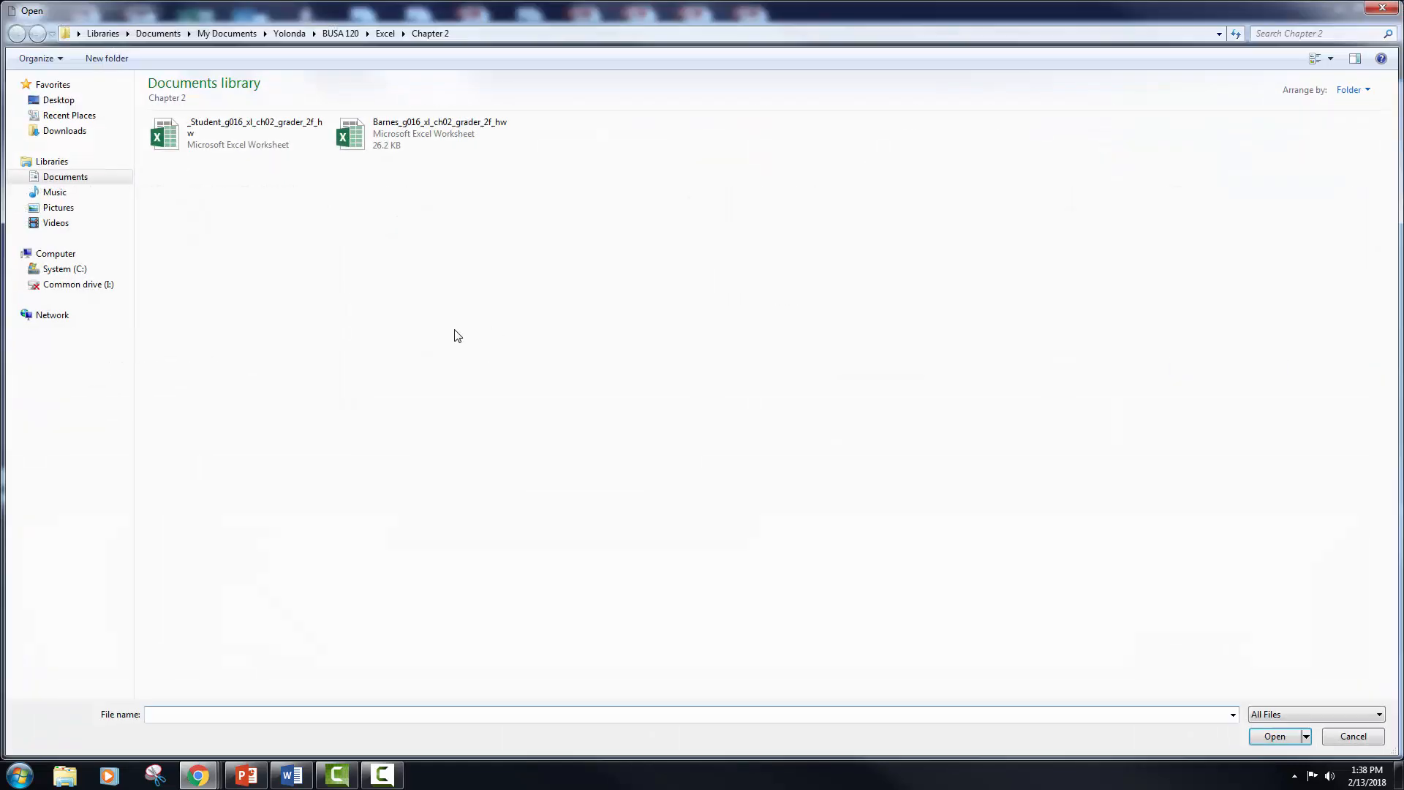
click(304, 143)
click(1252, 735)
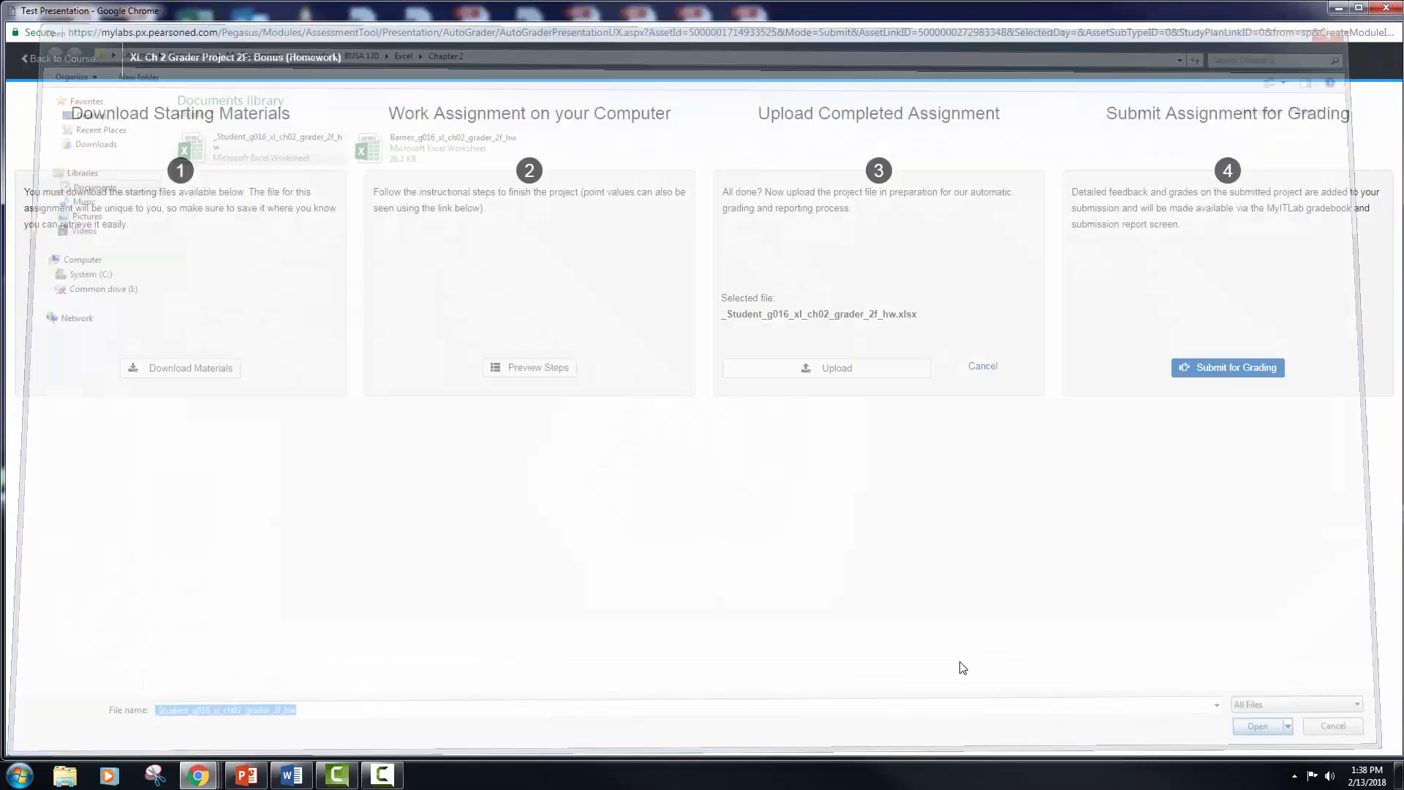
click(882, 369)
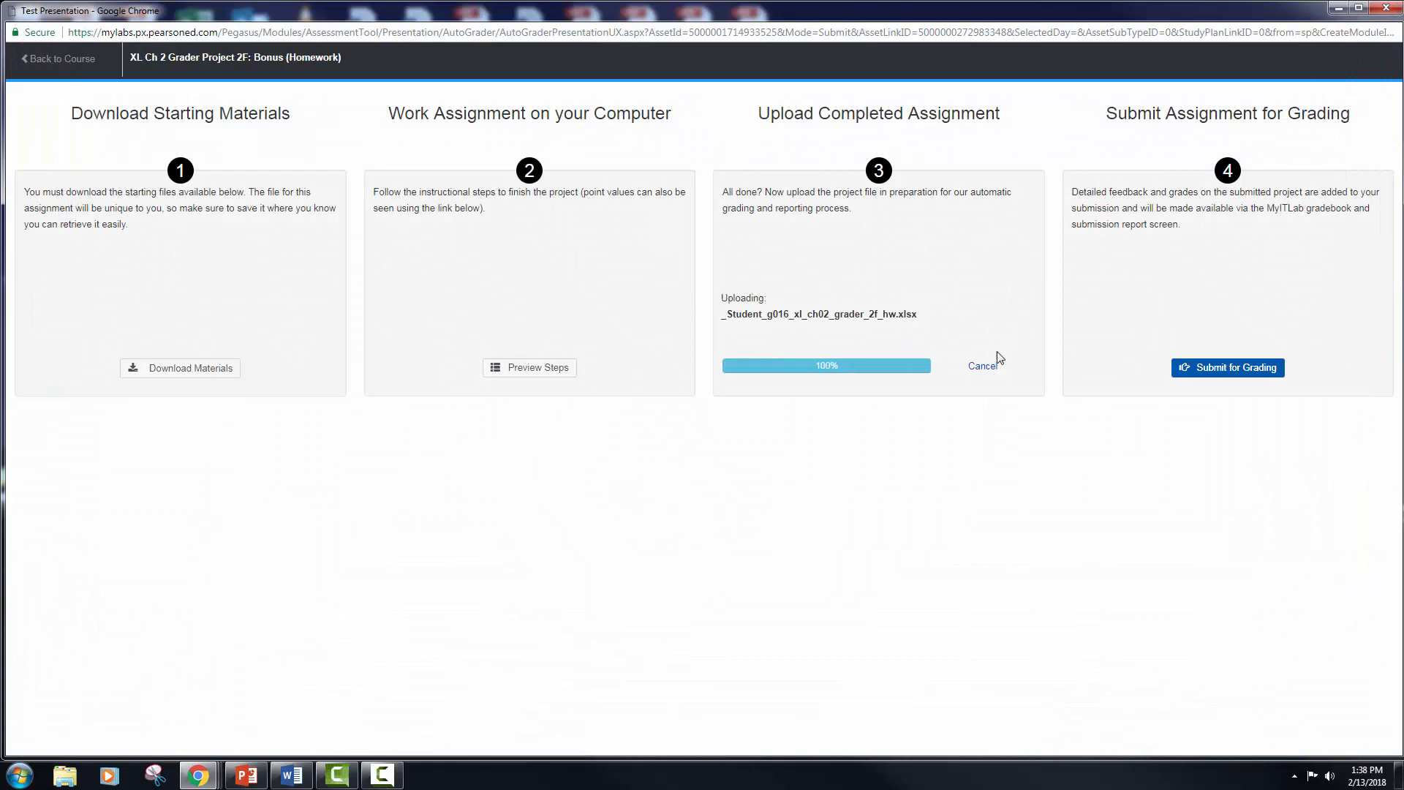
click(1195, 366)
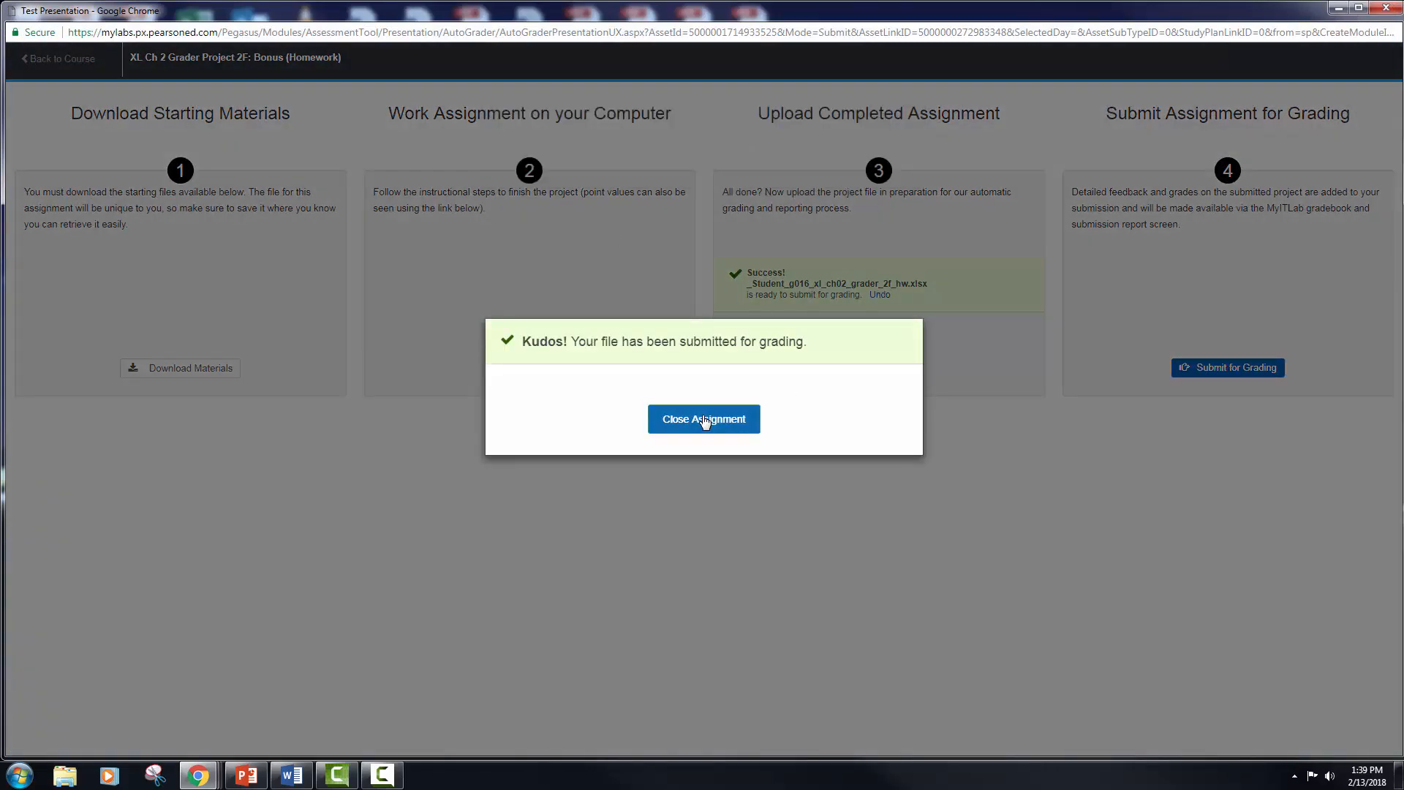
Step: Close the submitted assignment and open the Completed assignments view from the course's To Do / Completed page
click(704, 420)
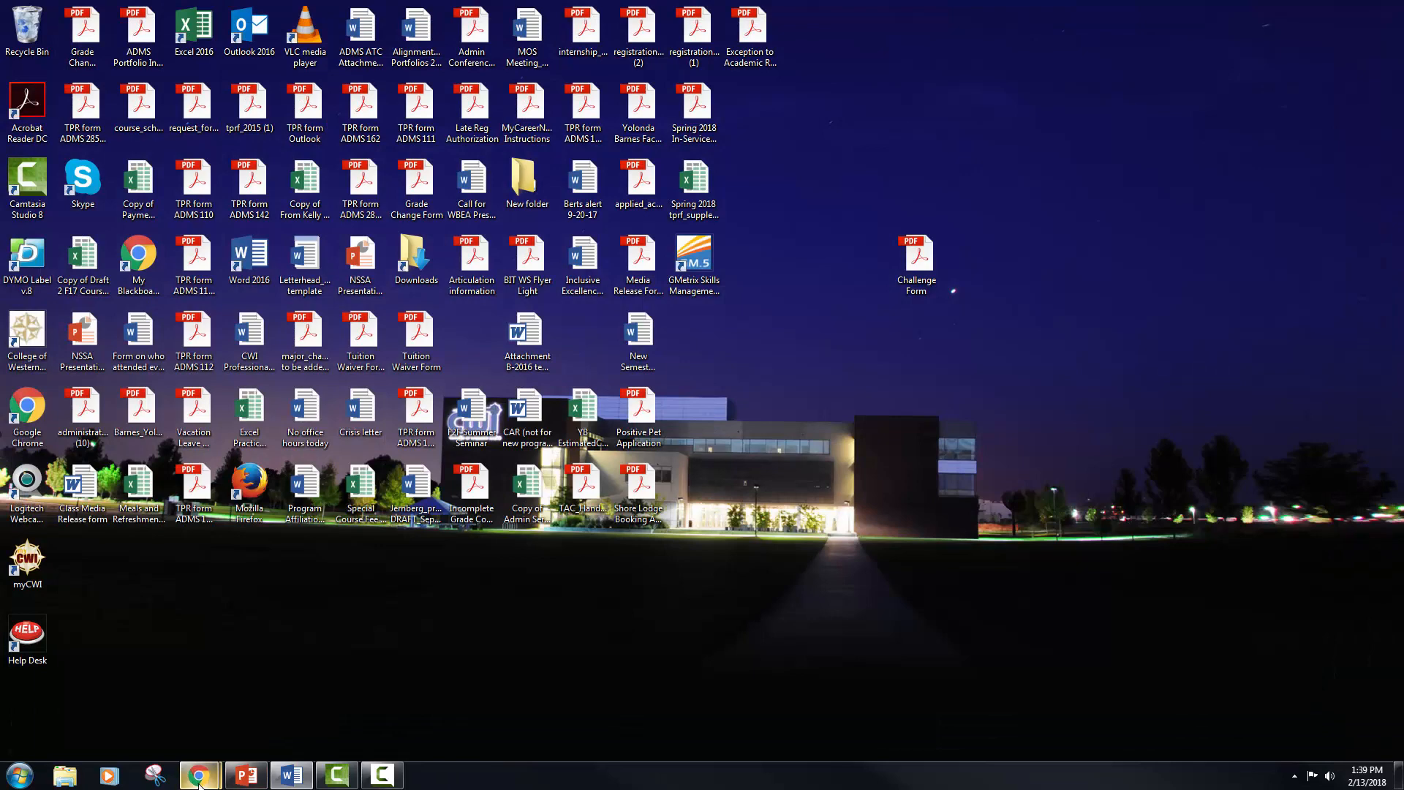
mouse_move(199, 781)
click(287, 703)
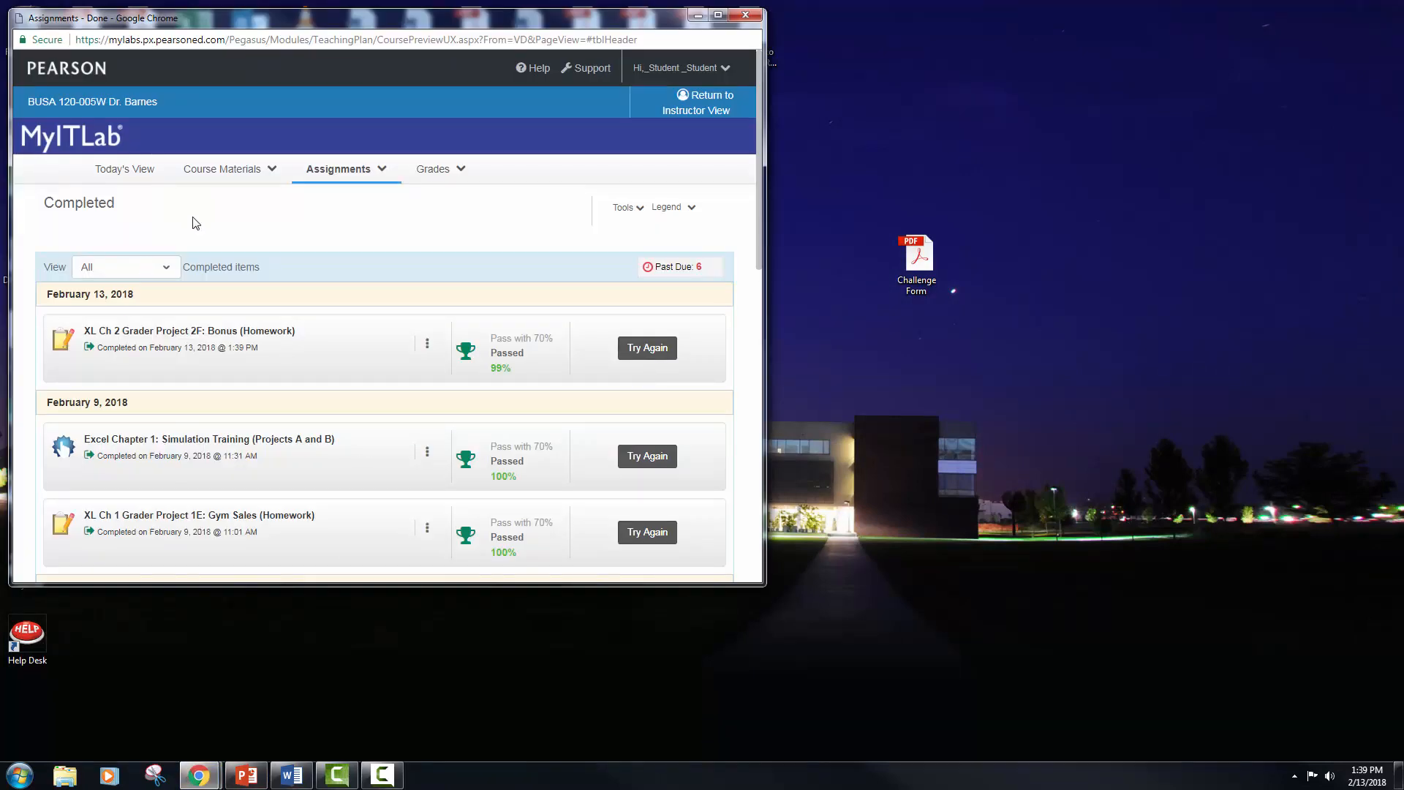
mouse_move(265, 172)
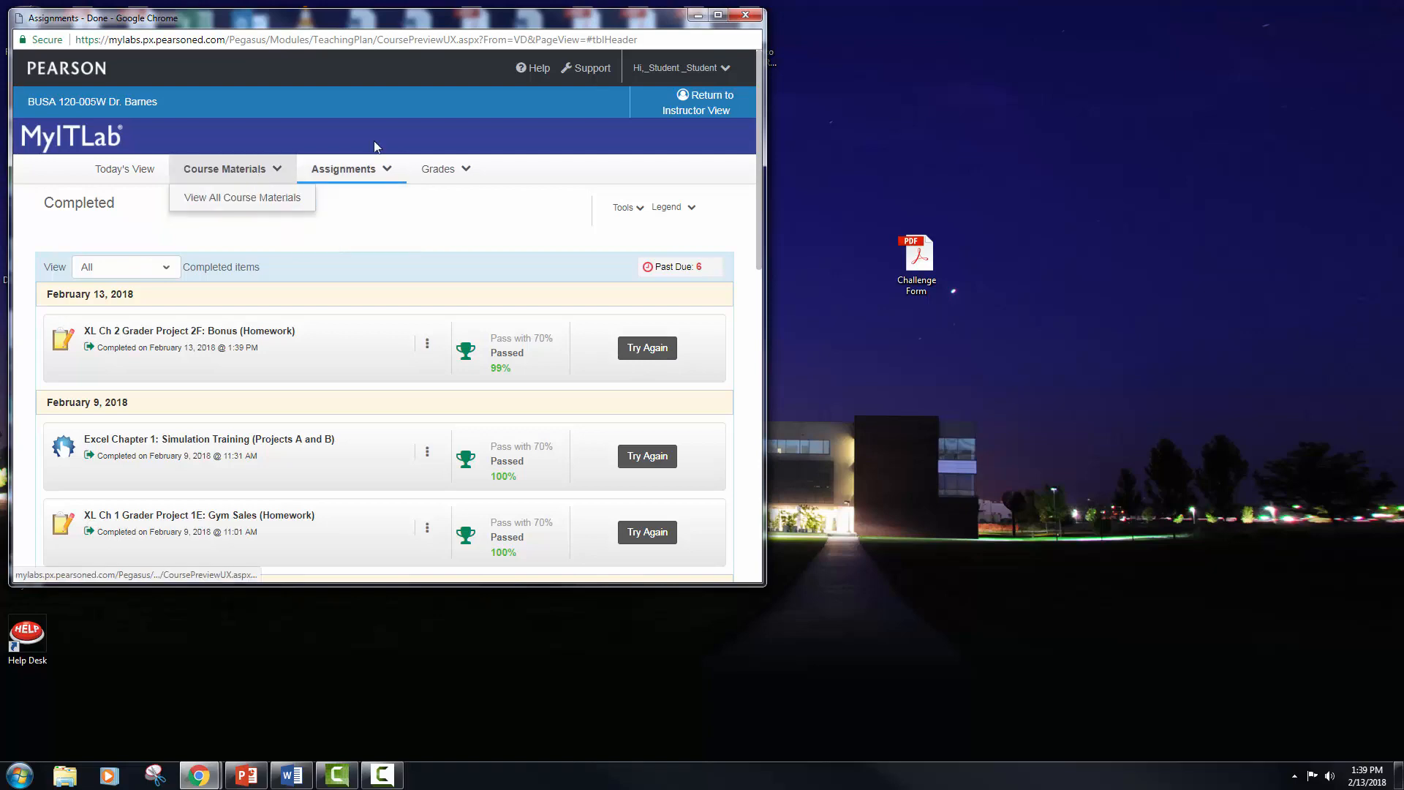
mouse_move(199, 777)
click(102, 706)
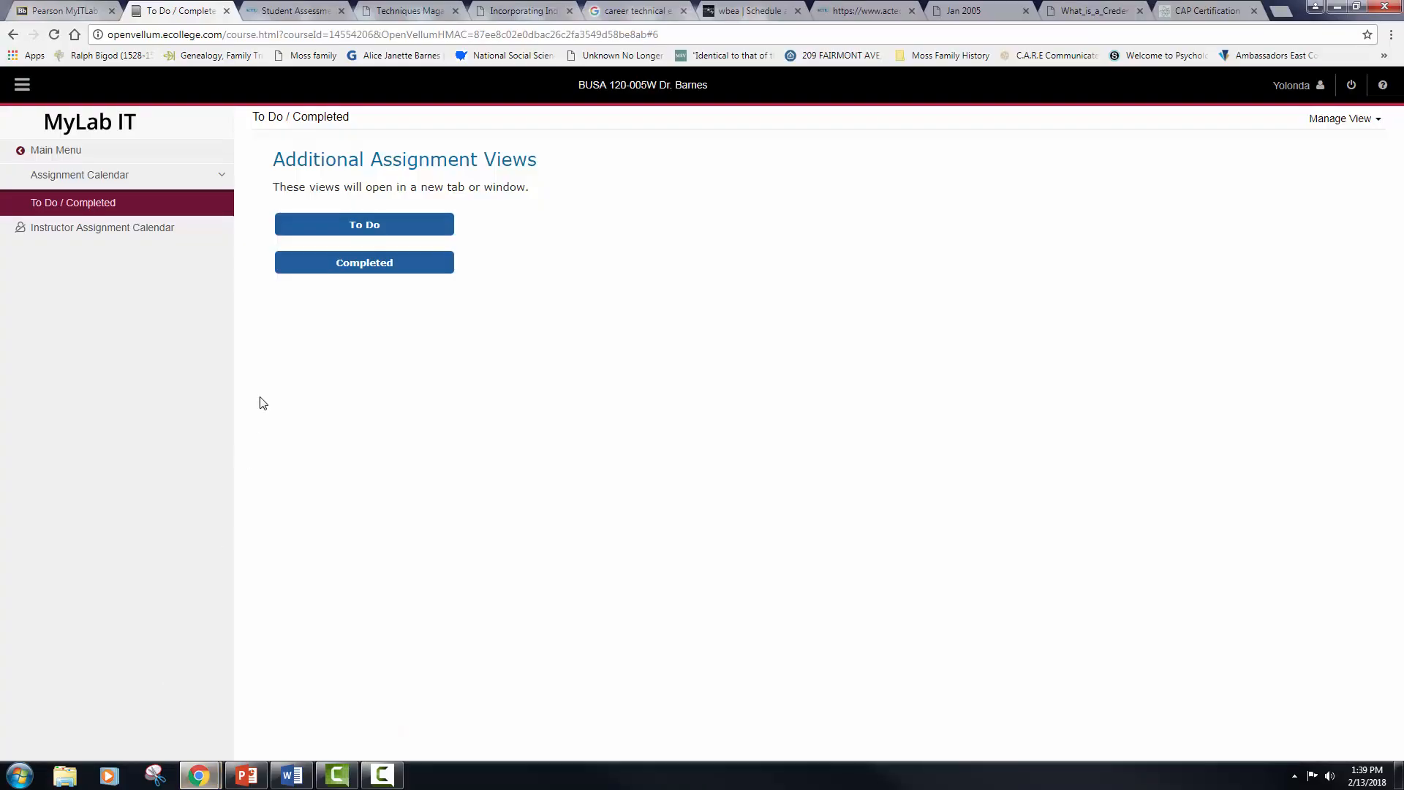
click(351, 267)
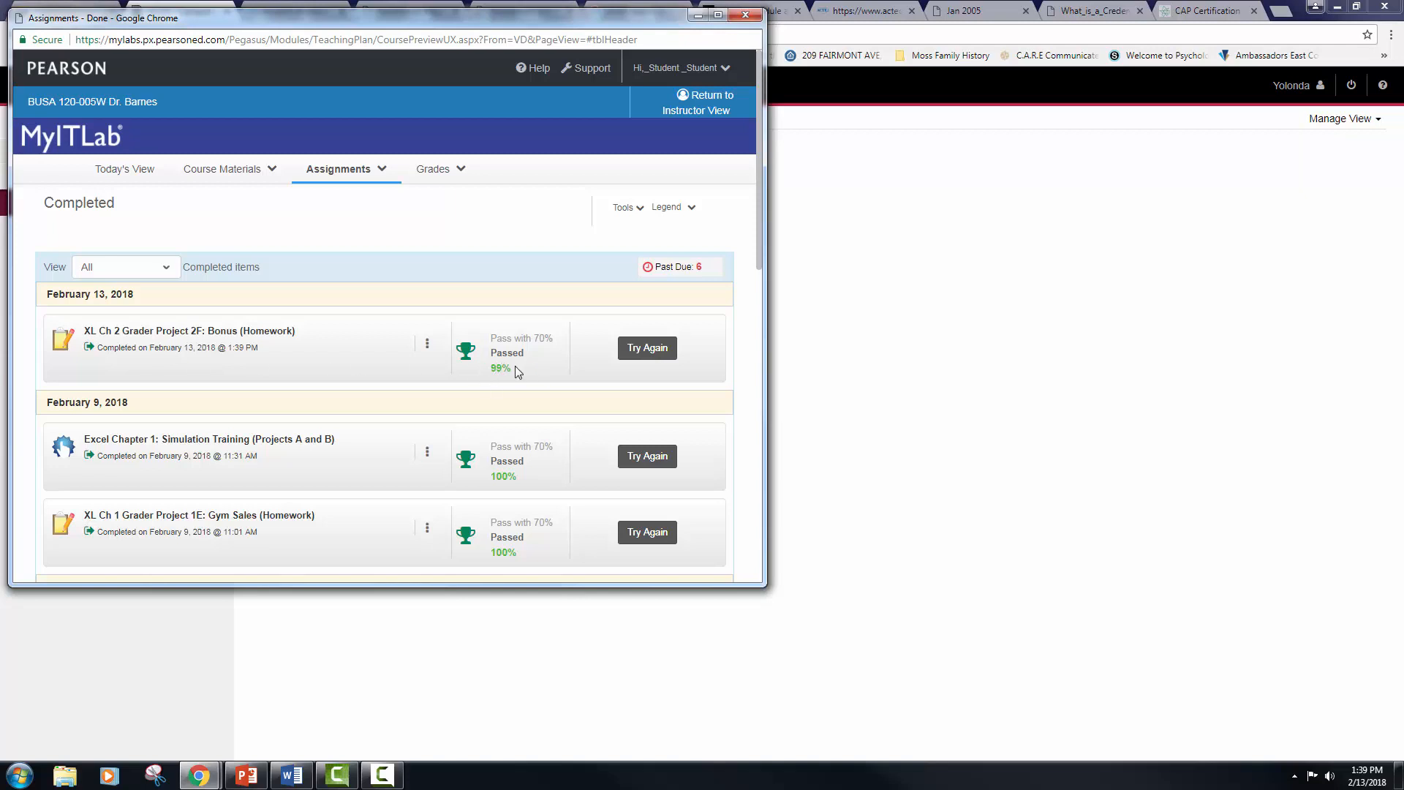
Step: View the grades for XL Ch 2 Grader Project 2F: Bonus (Homework) and open its 1:39:01 PM submission attempt
click(428, 346)
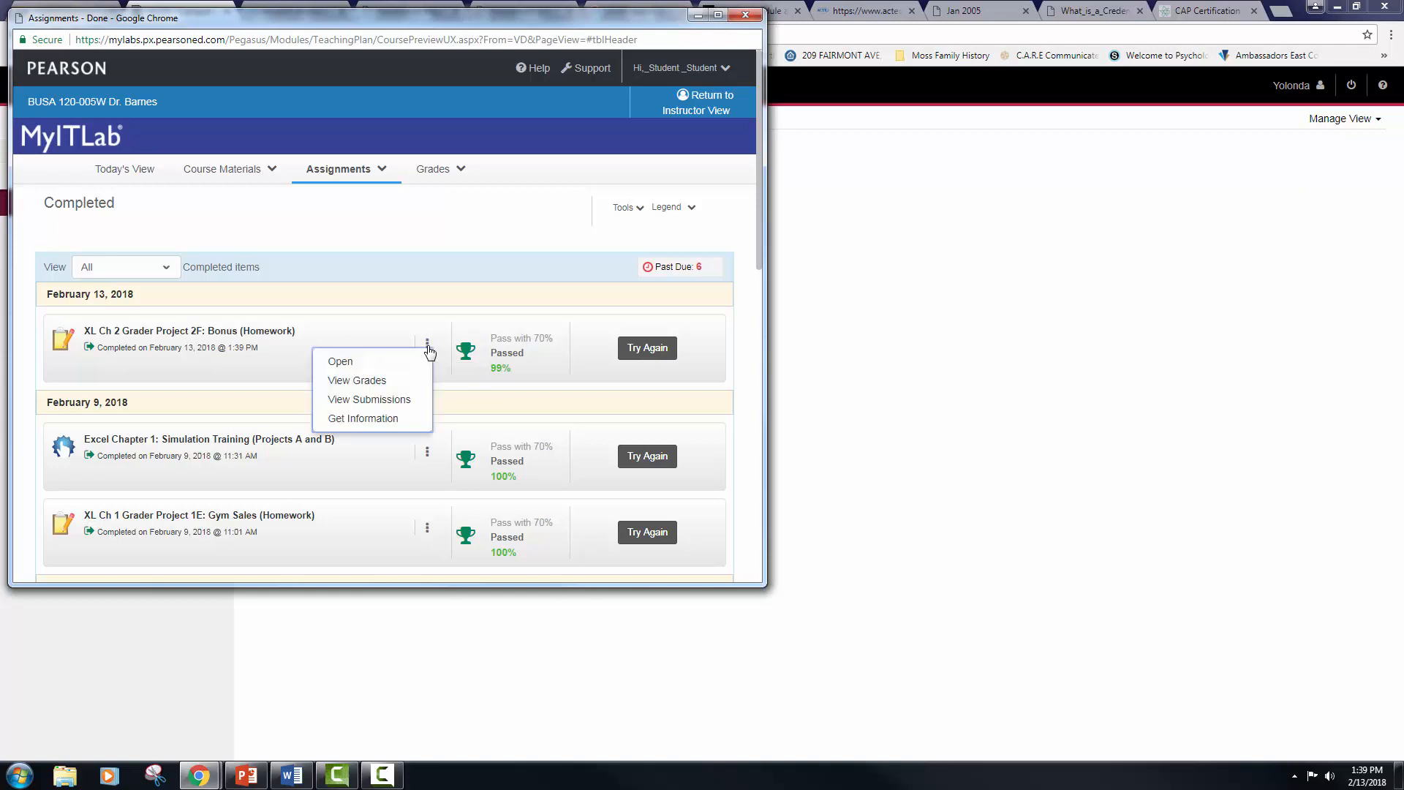
click(379, 386)
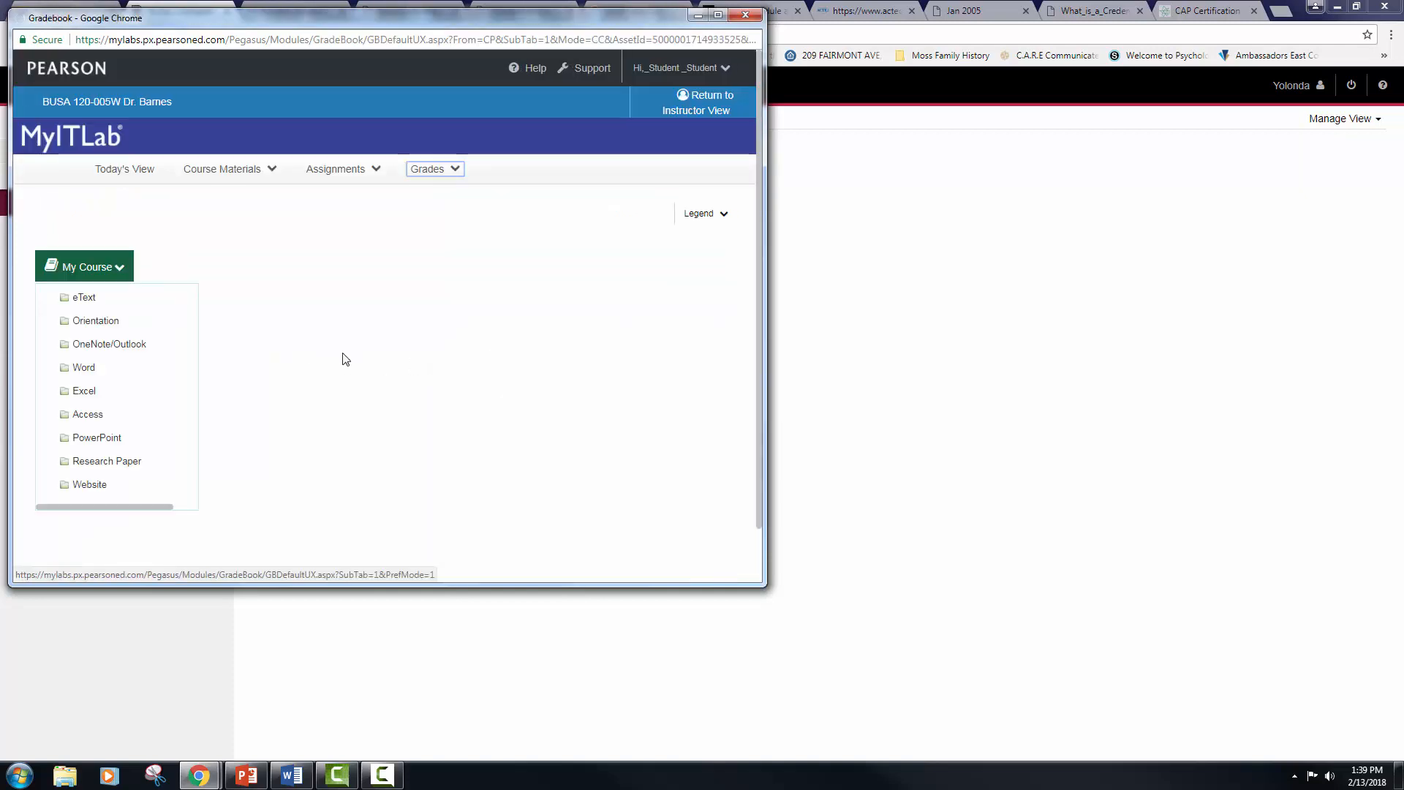
scroll(391, 414, down, 2)
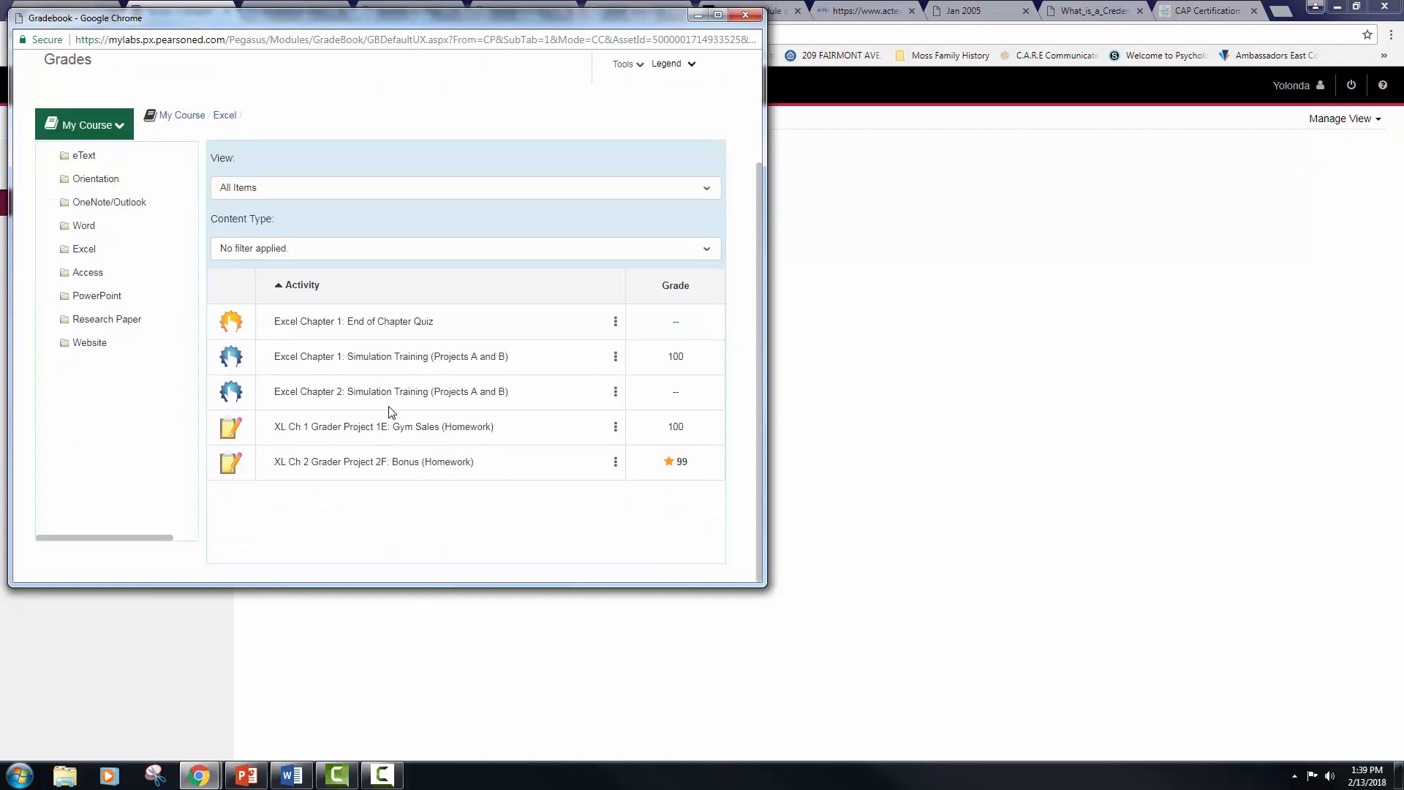
click(615, 465)
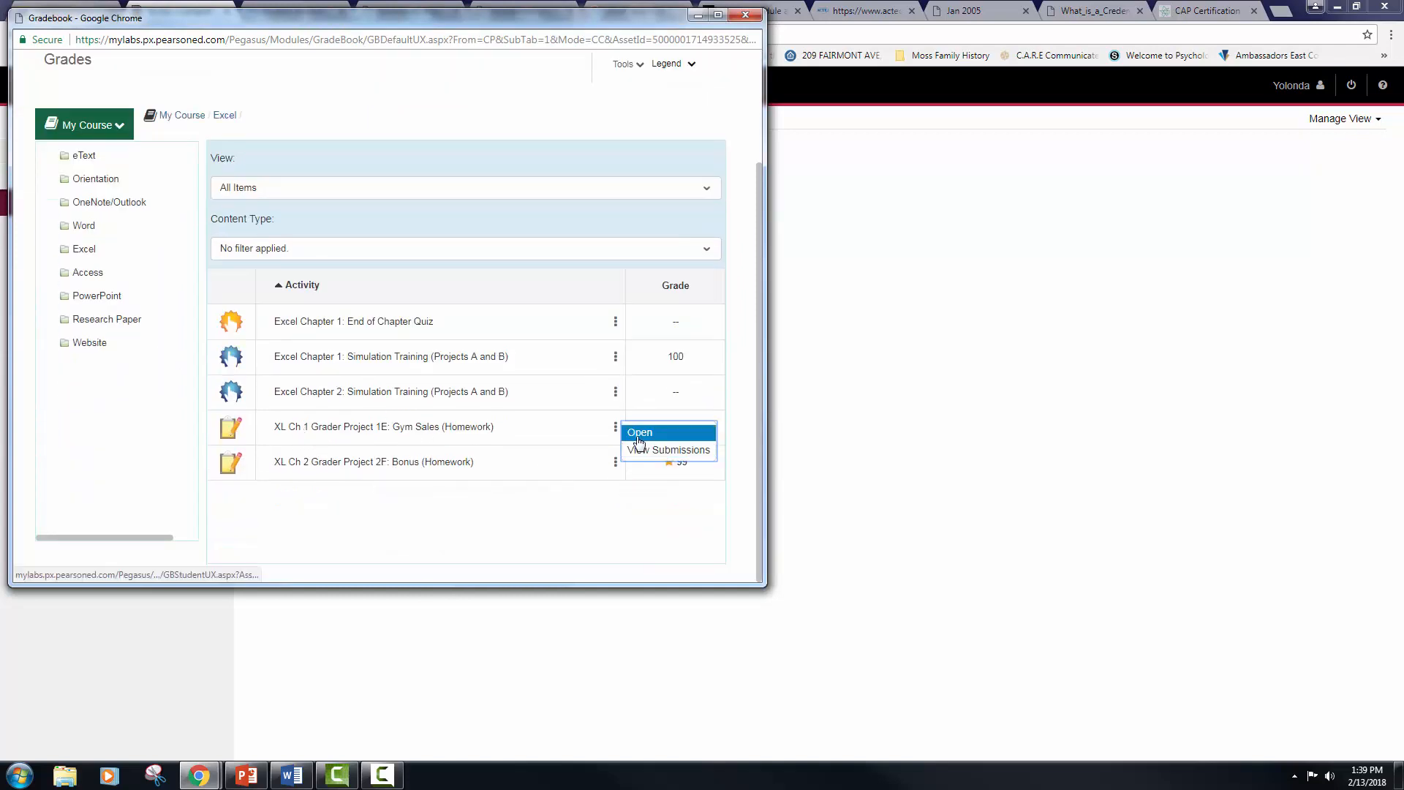
click(641, 449)
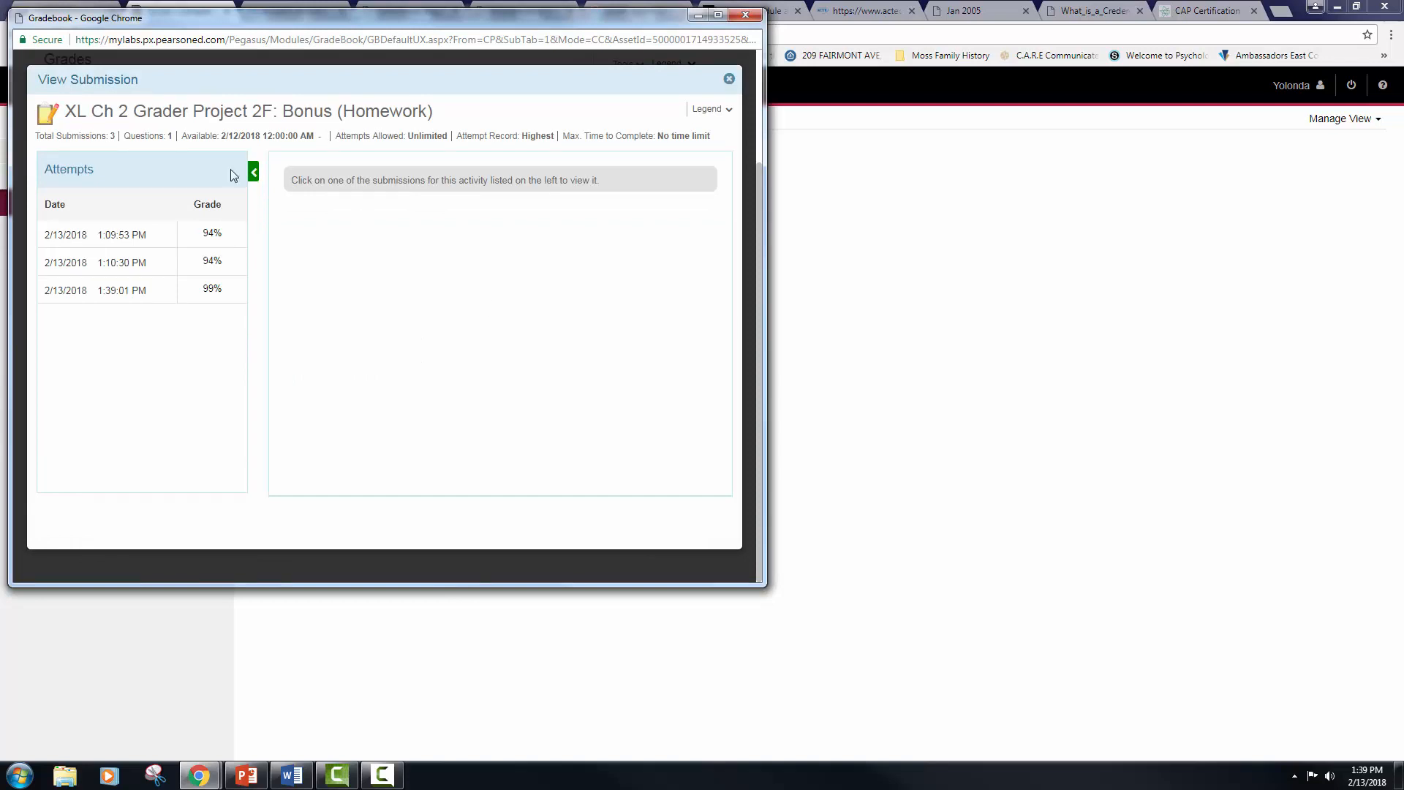
click(191, 292)
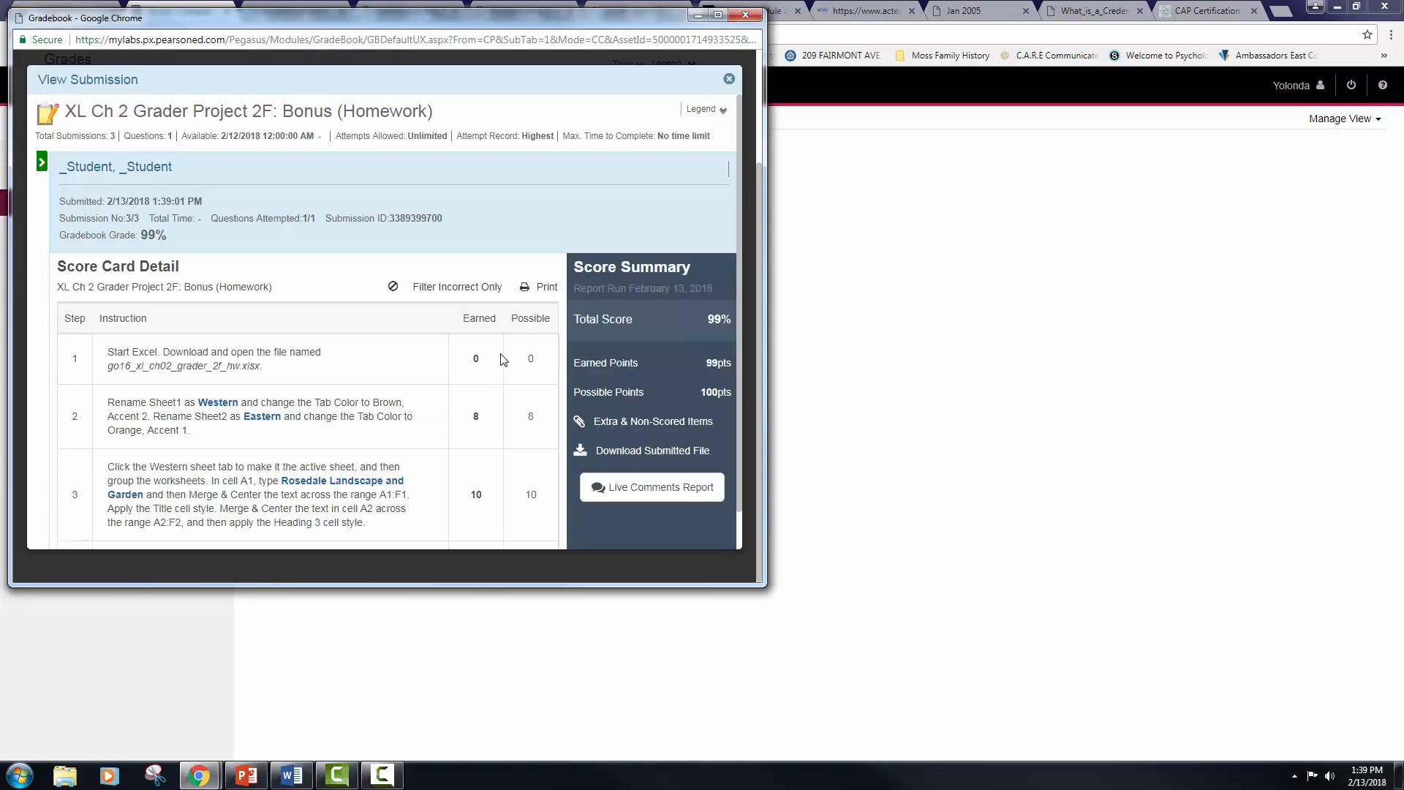
Step: Examine the score card's deduction details for instruction step 9, and close the gradebook window
scroll(503, 359, down, 10)
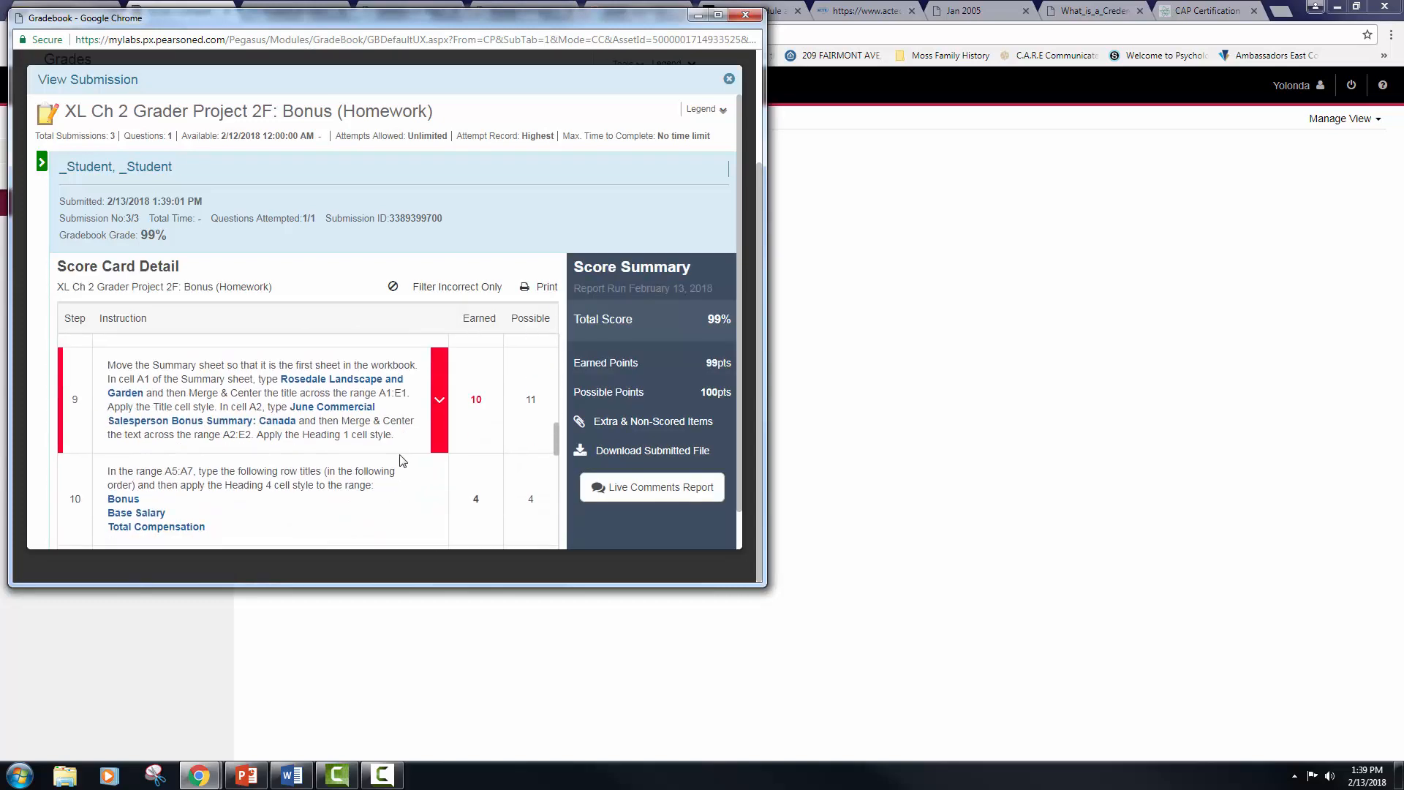
click(439, 400)
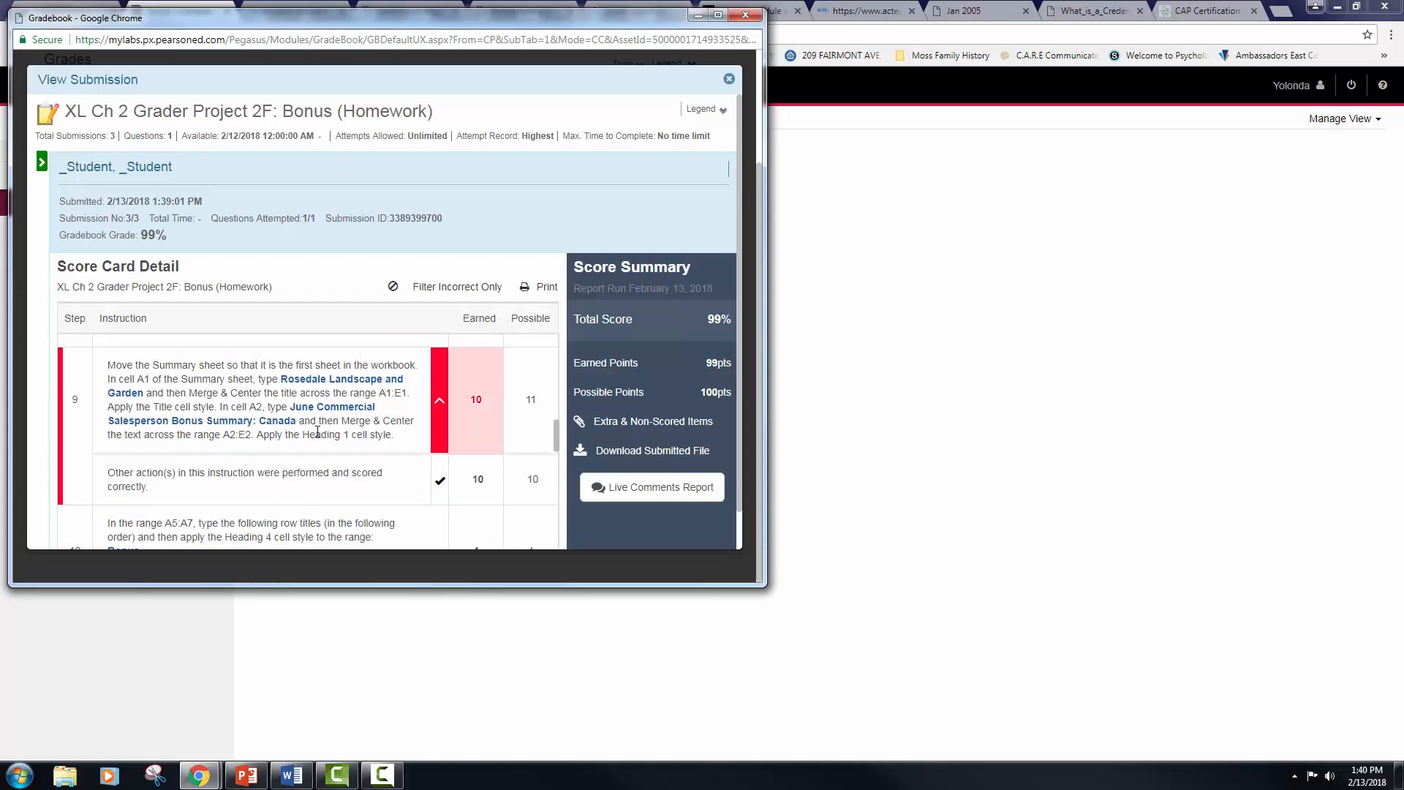
scroll(317, 432, down, 2)
scroll(189, 417, up, 1)
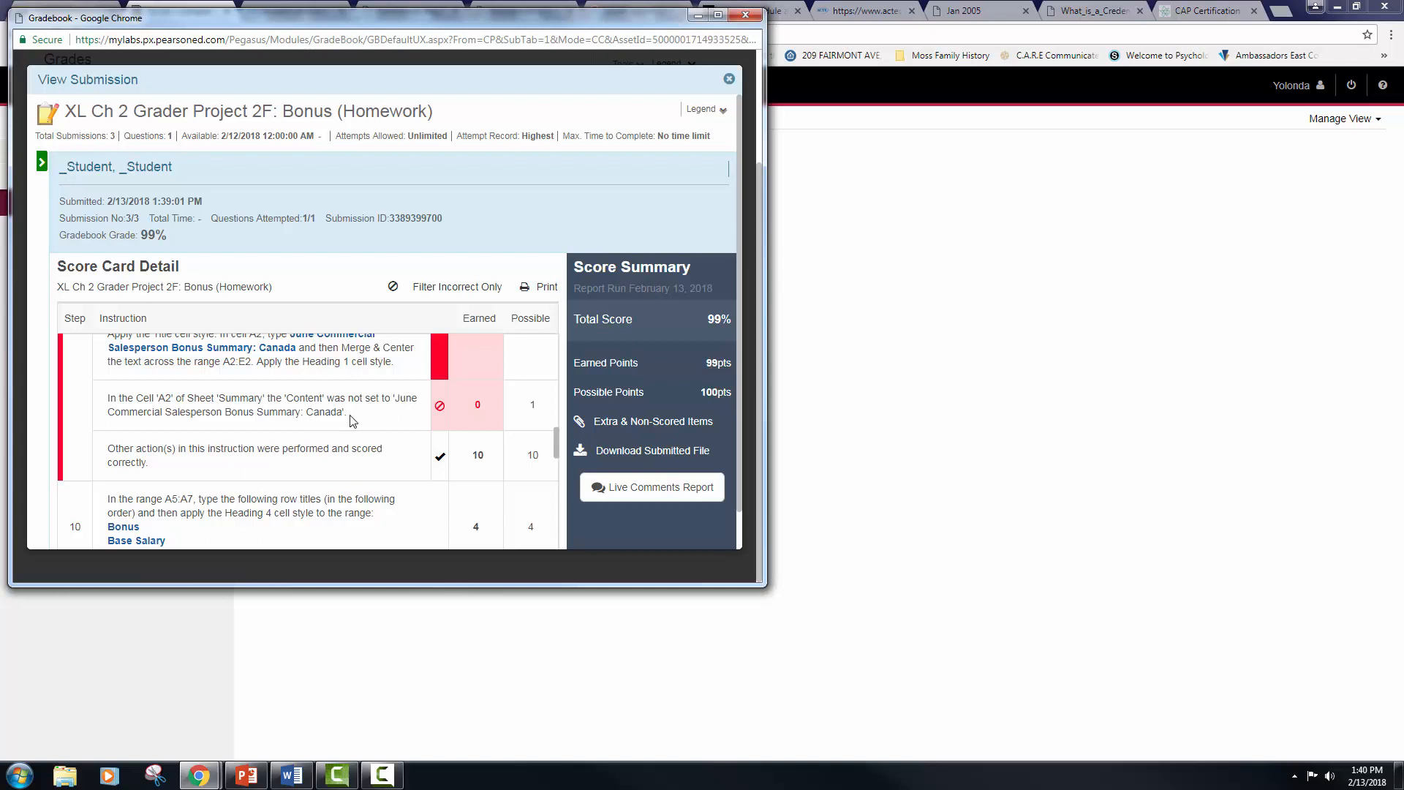
click(746, 15)
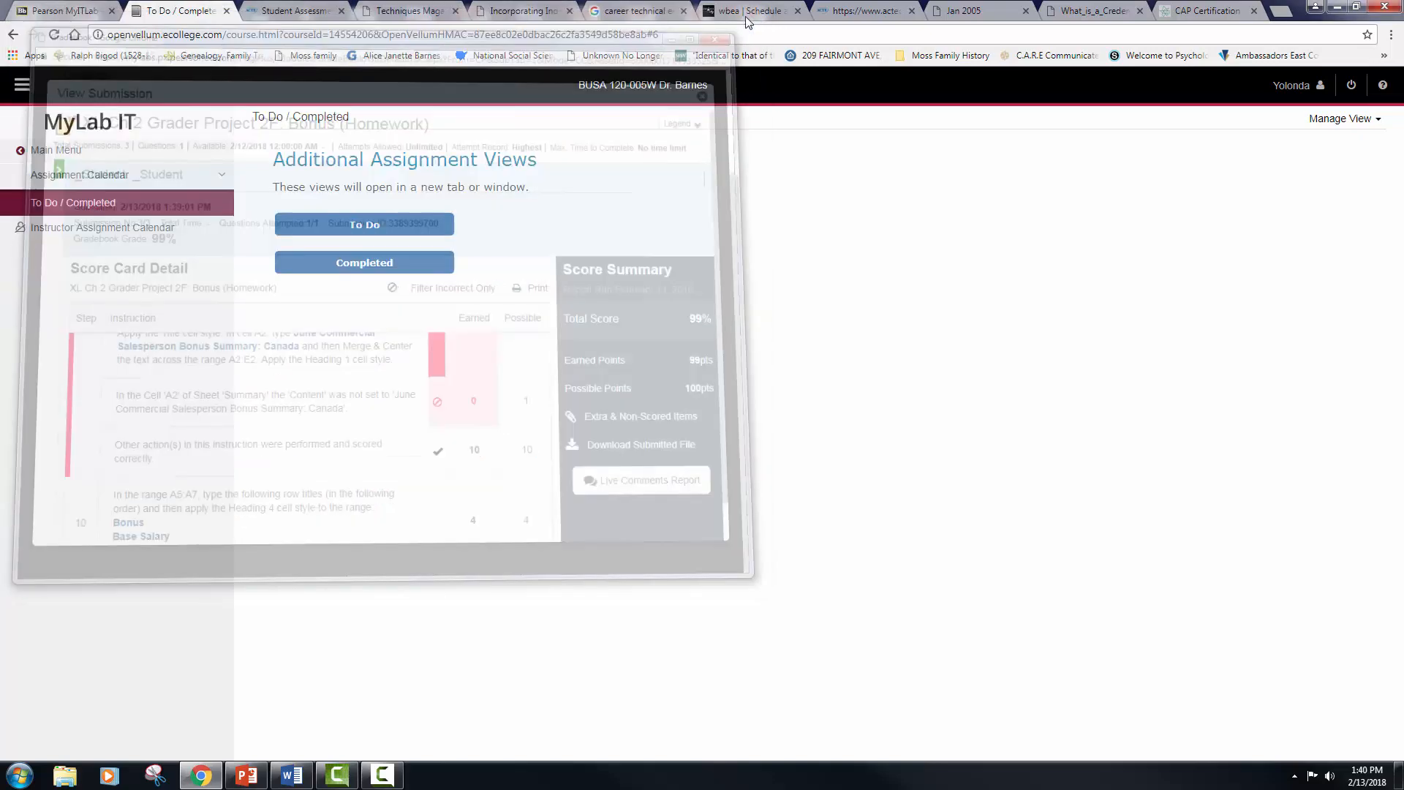